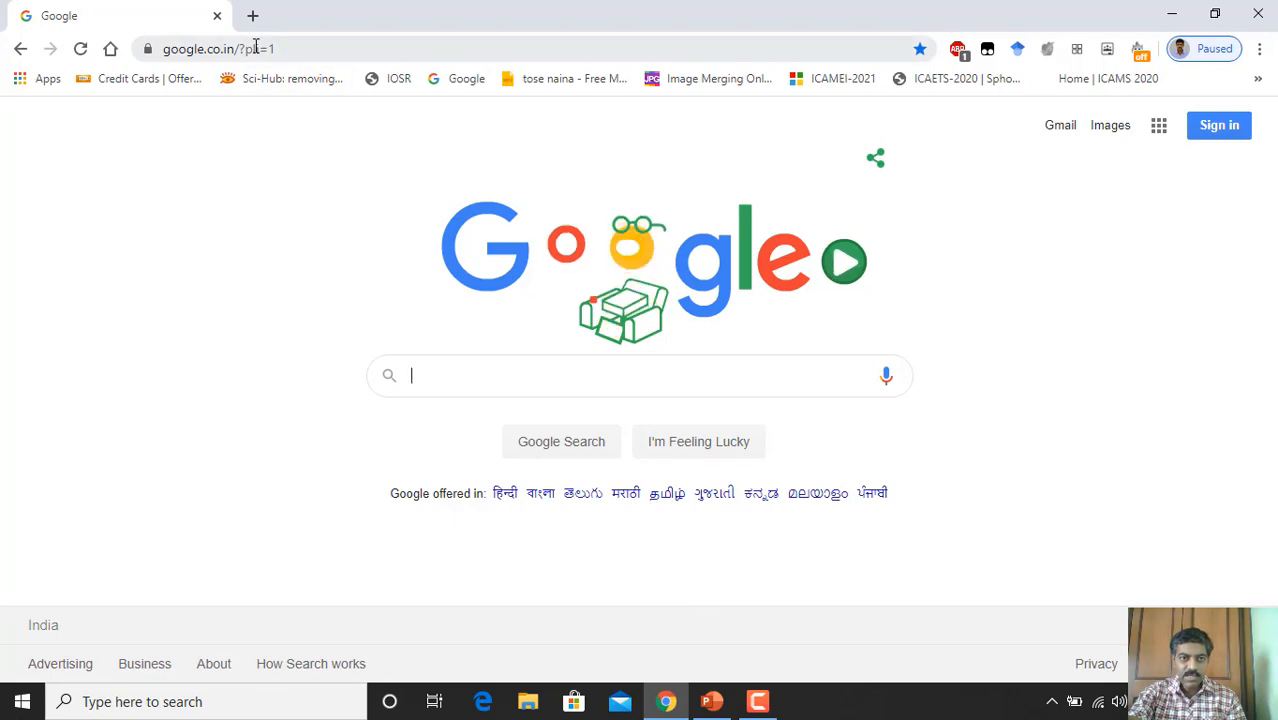
Step: Navigate Chrome to tinkercad.com via the address bar
click(256, 48)
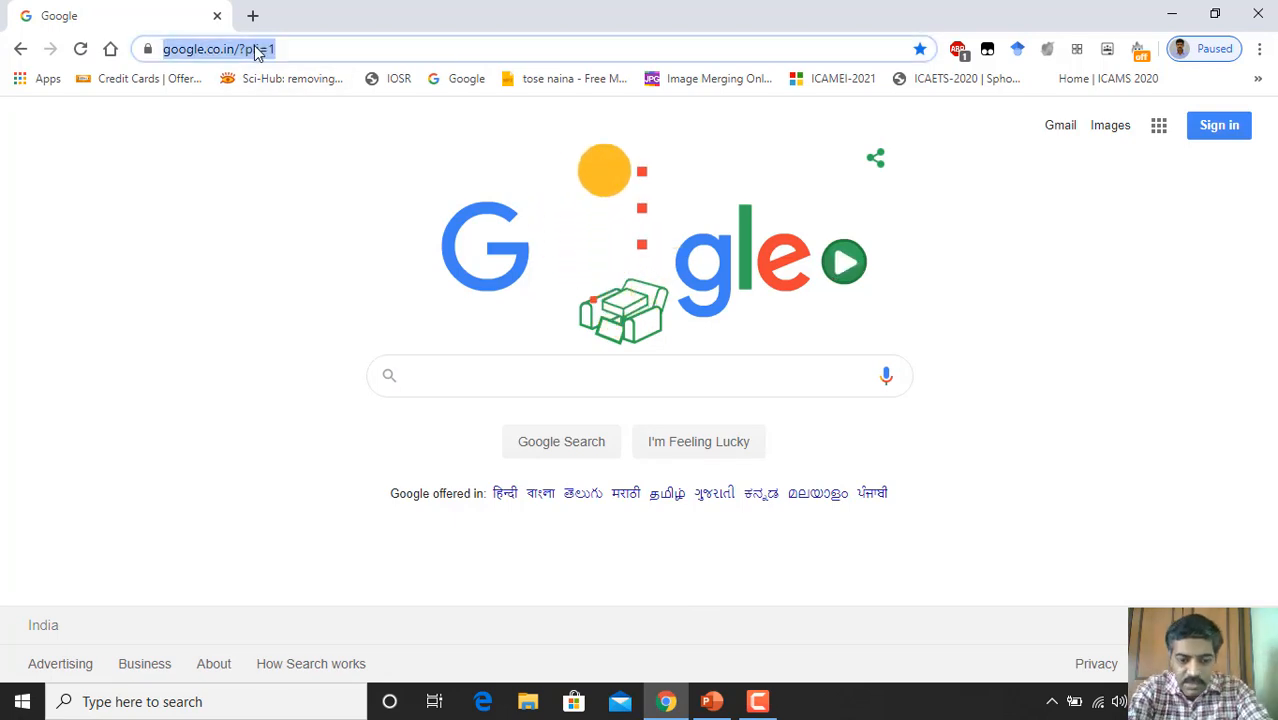
text(ti)
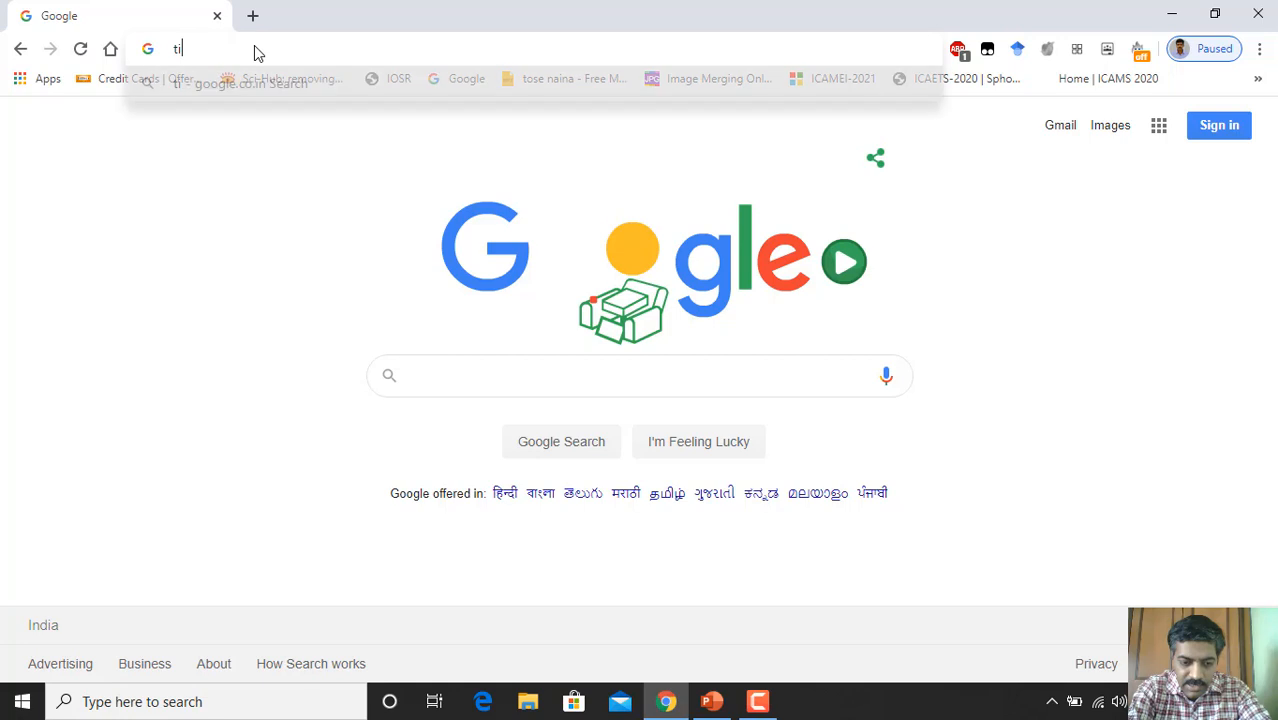
text(nkercad)
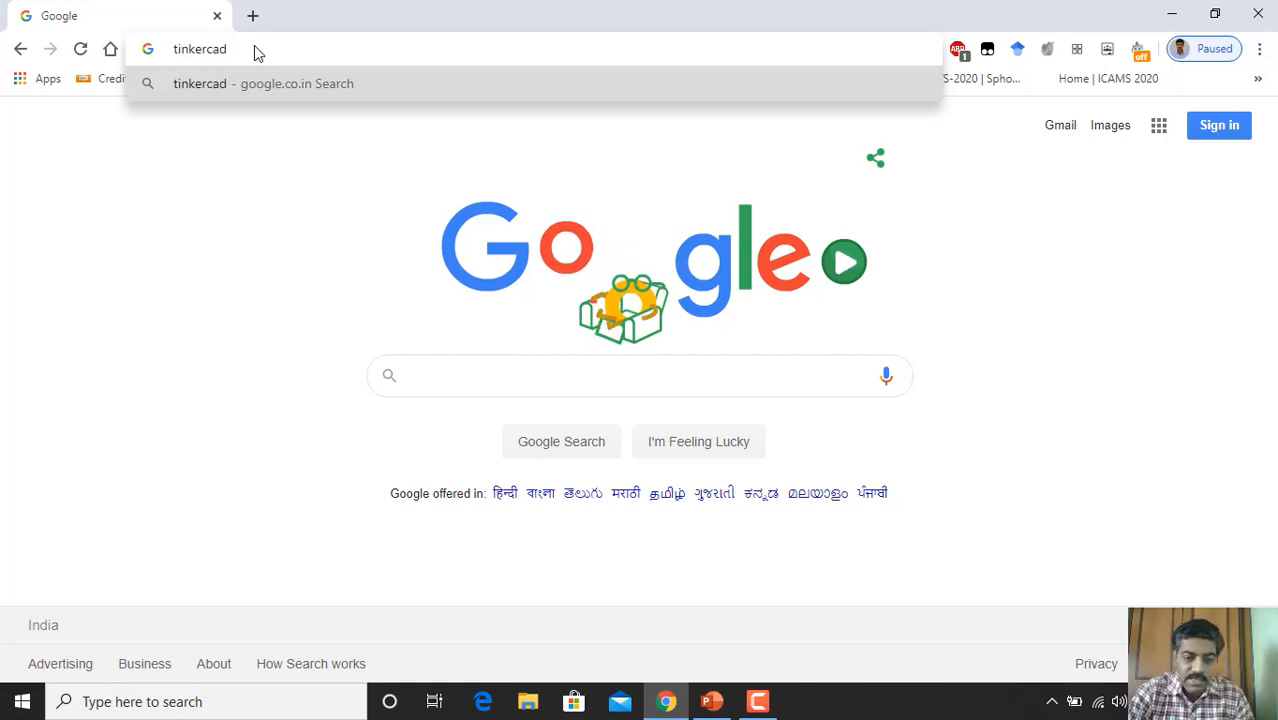
text(.c)
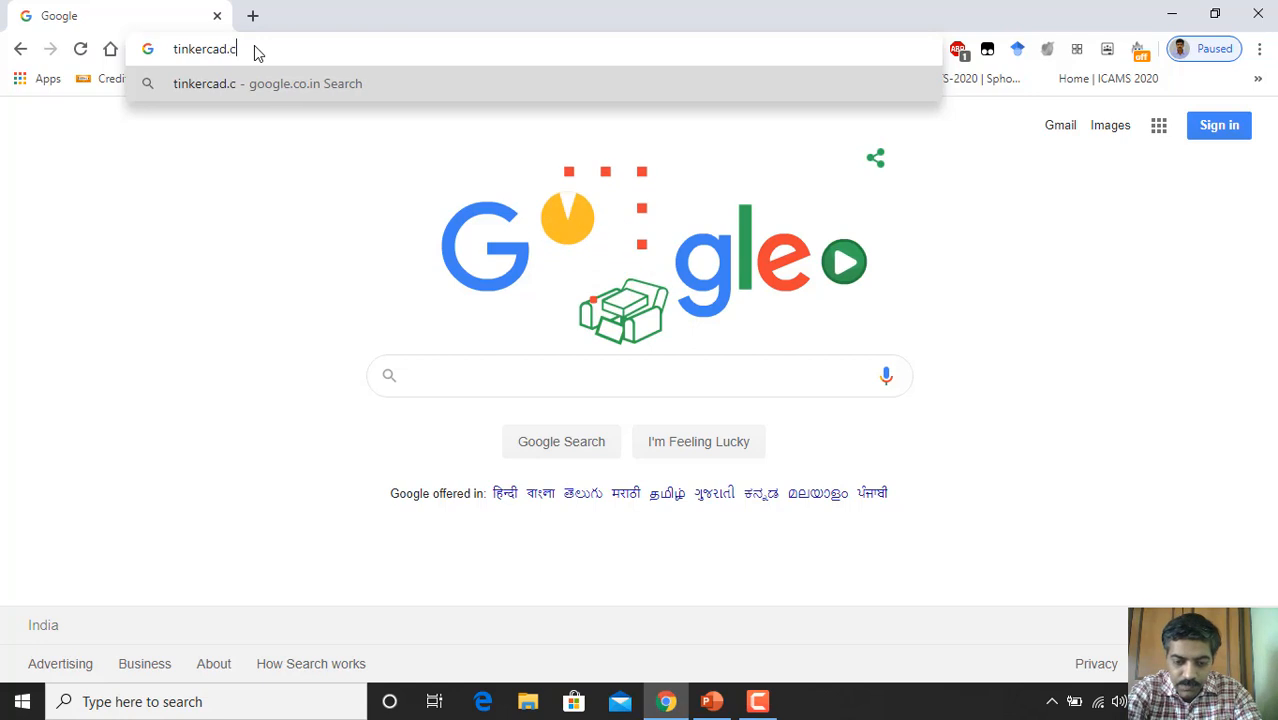
text(om)
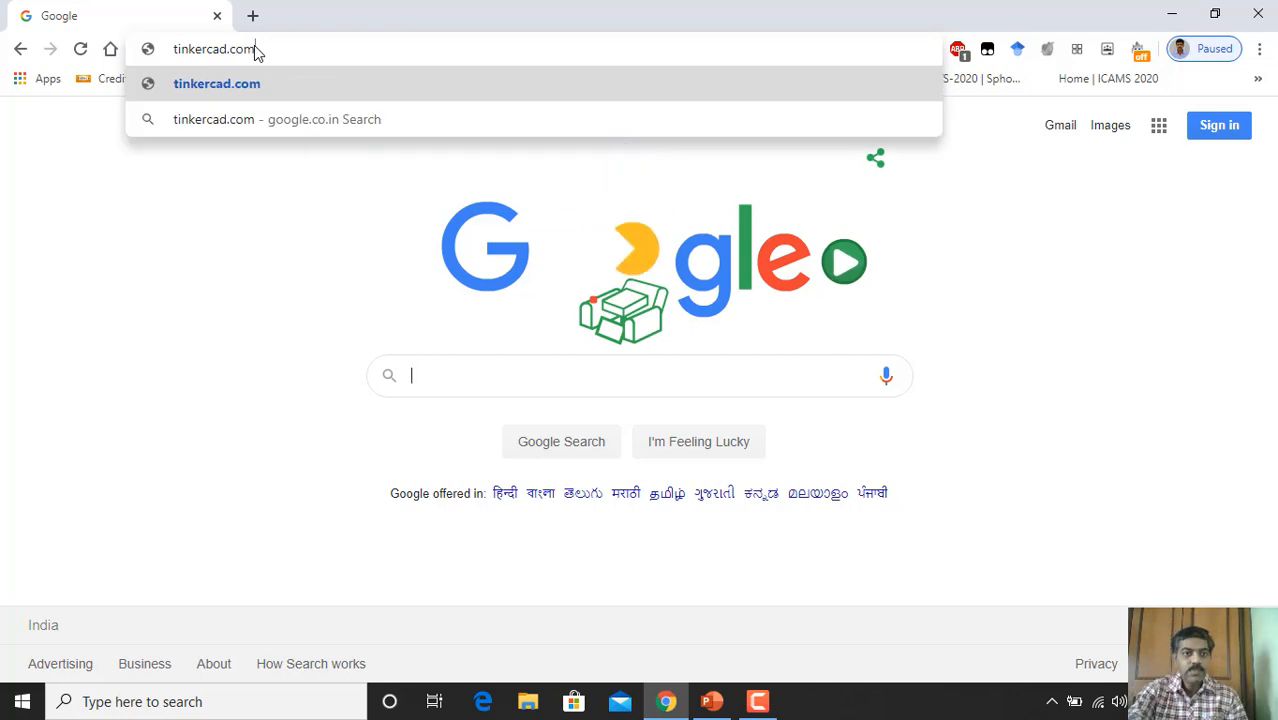
key(Return)
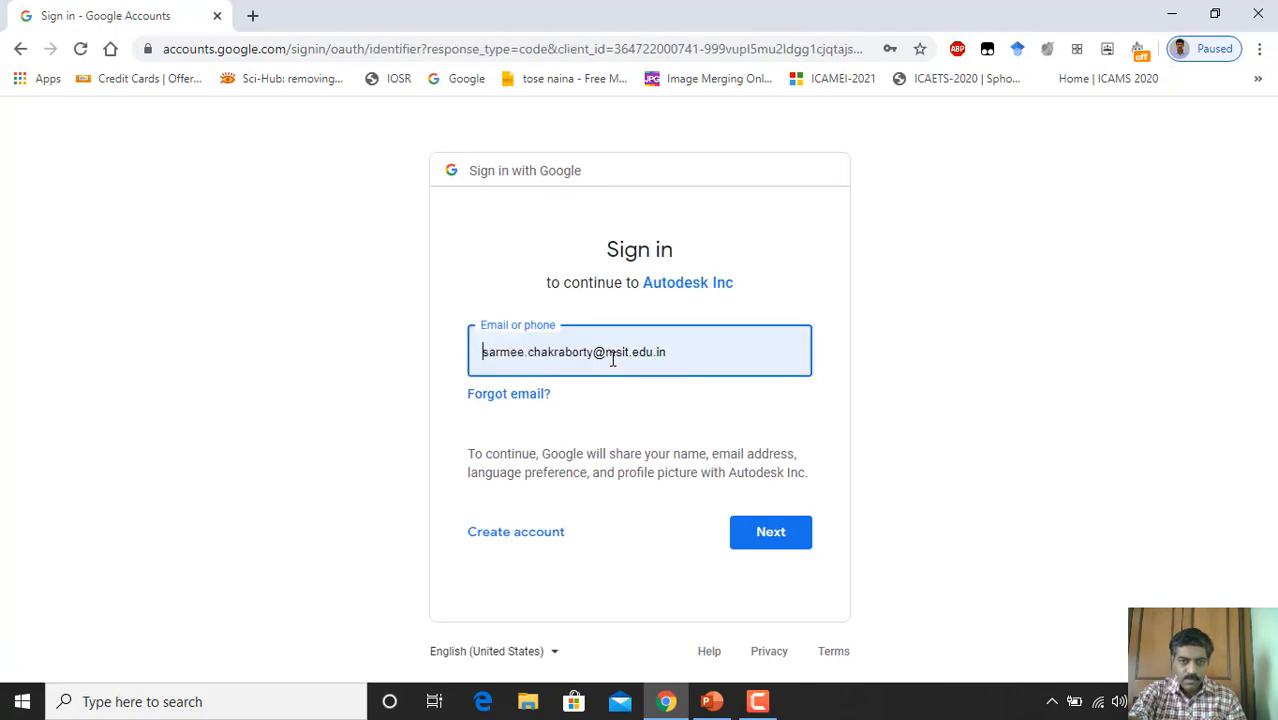
Step: Replace the pre-filled e-mail with the other Google account's address and proceed to the password step
triple_click(613, 358)
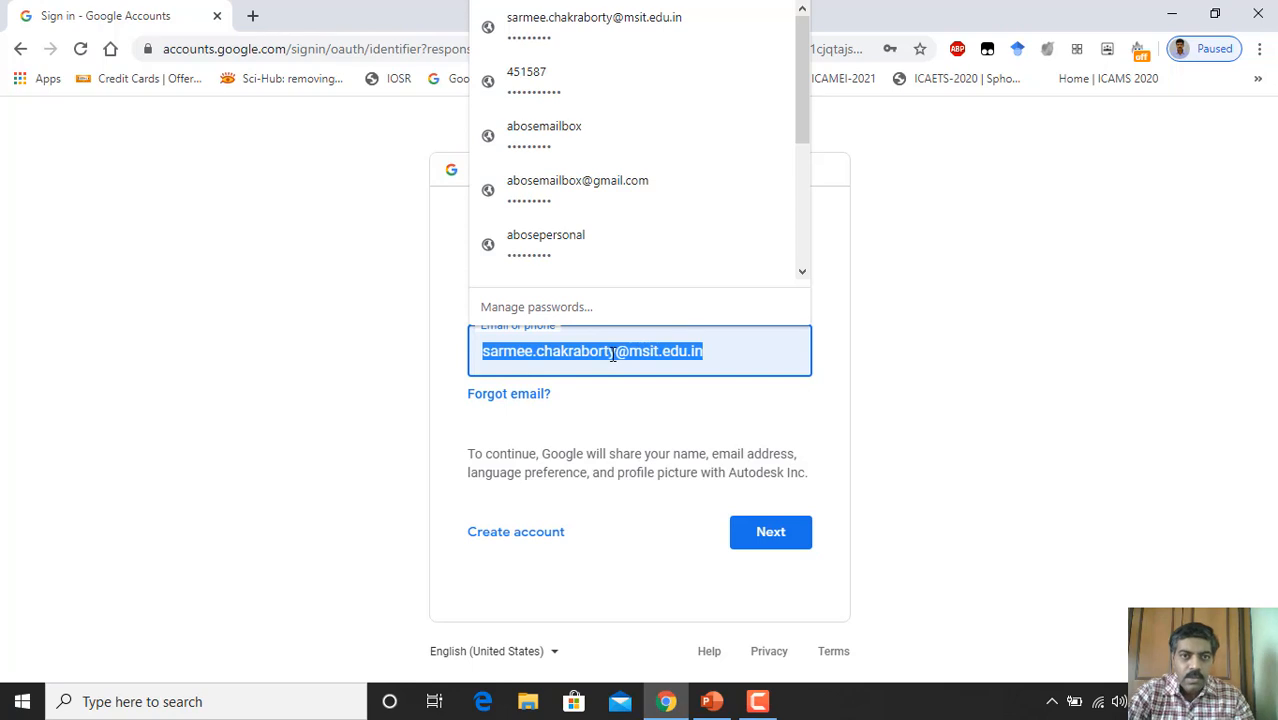
scroll(685, 251, down, 3)
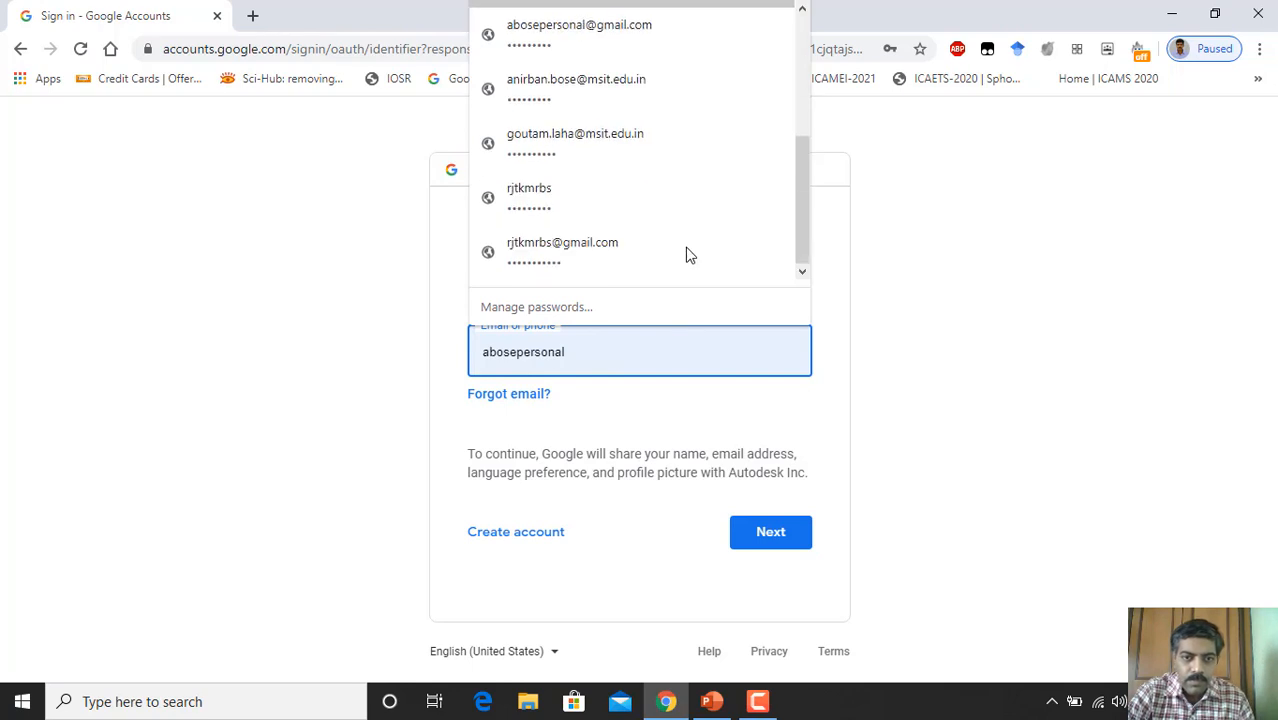
triple_click(622, 353)
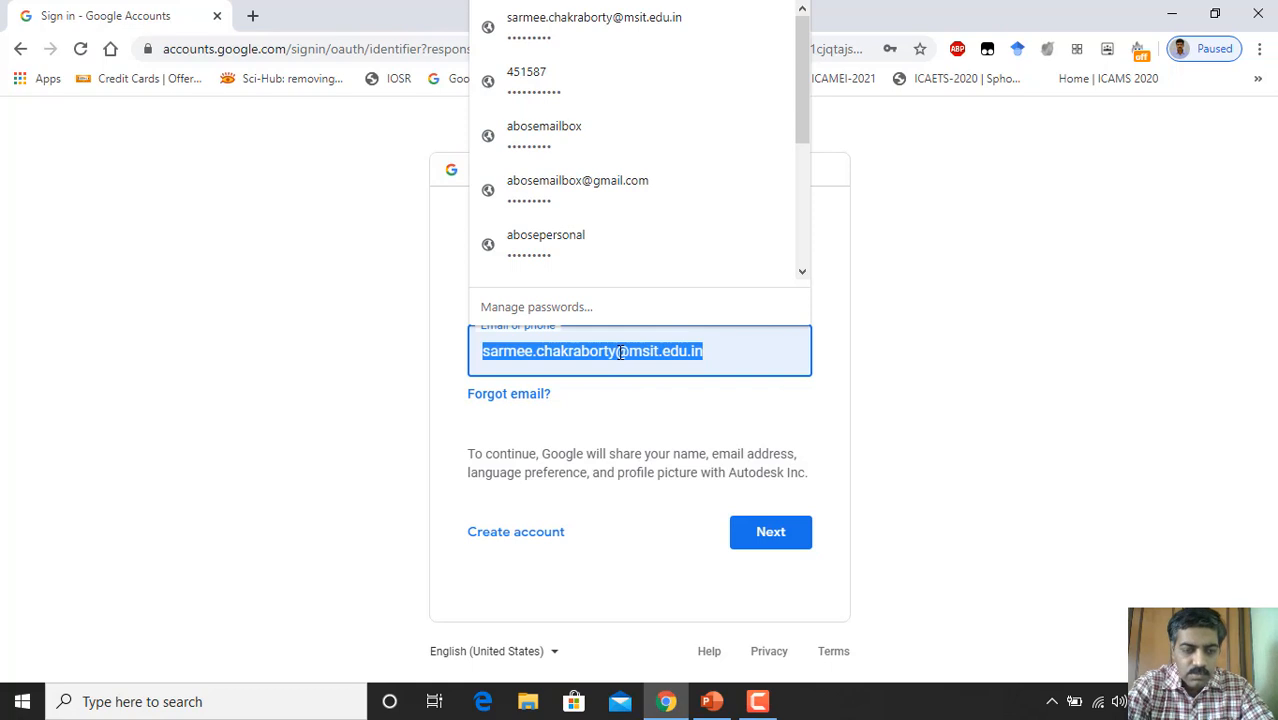
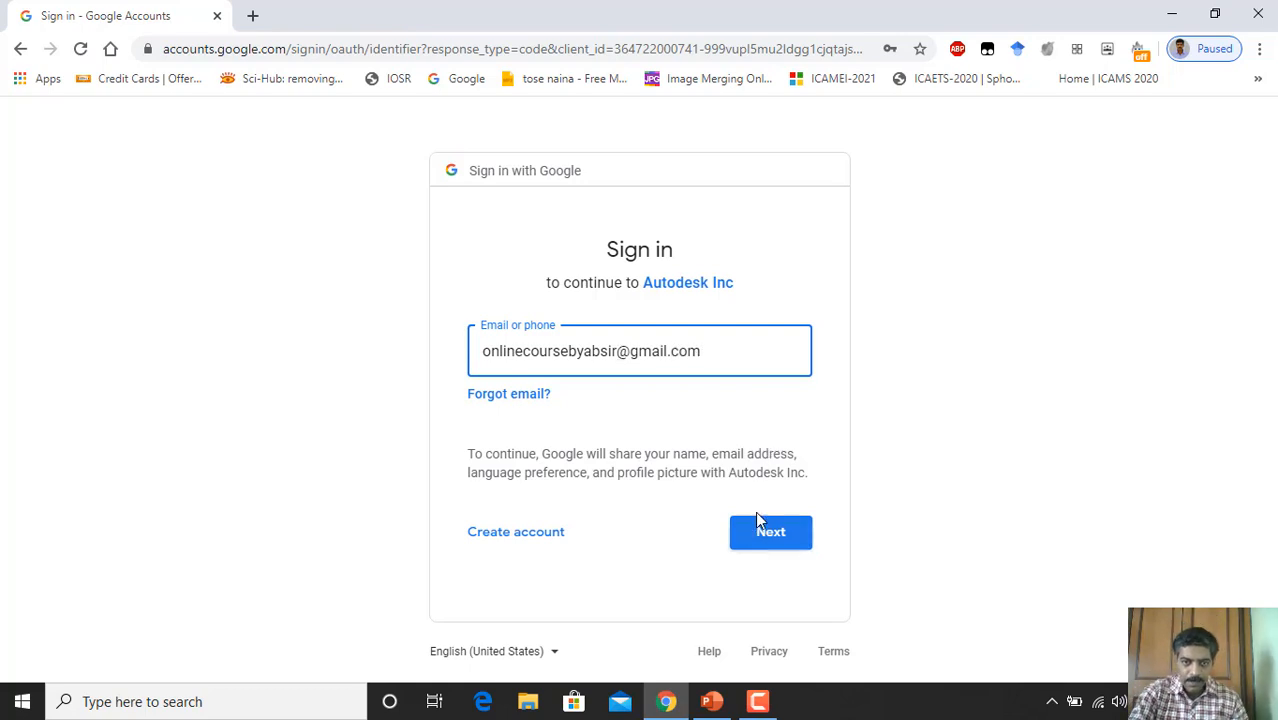
click(769, 534)
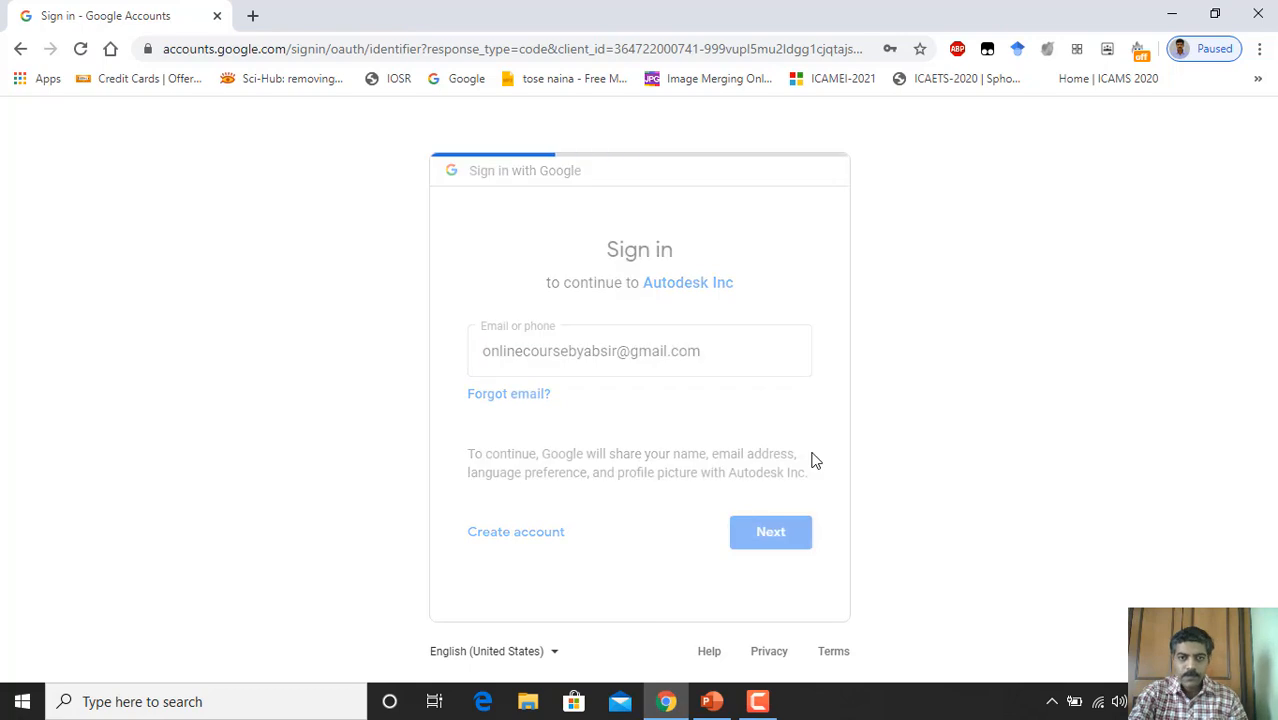
Step: Enter the account password, re-entering it from saved passwords after the wrong-password error
click(614, 362)
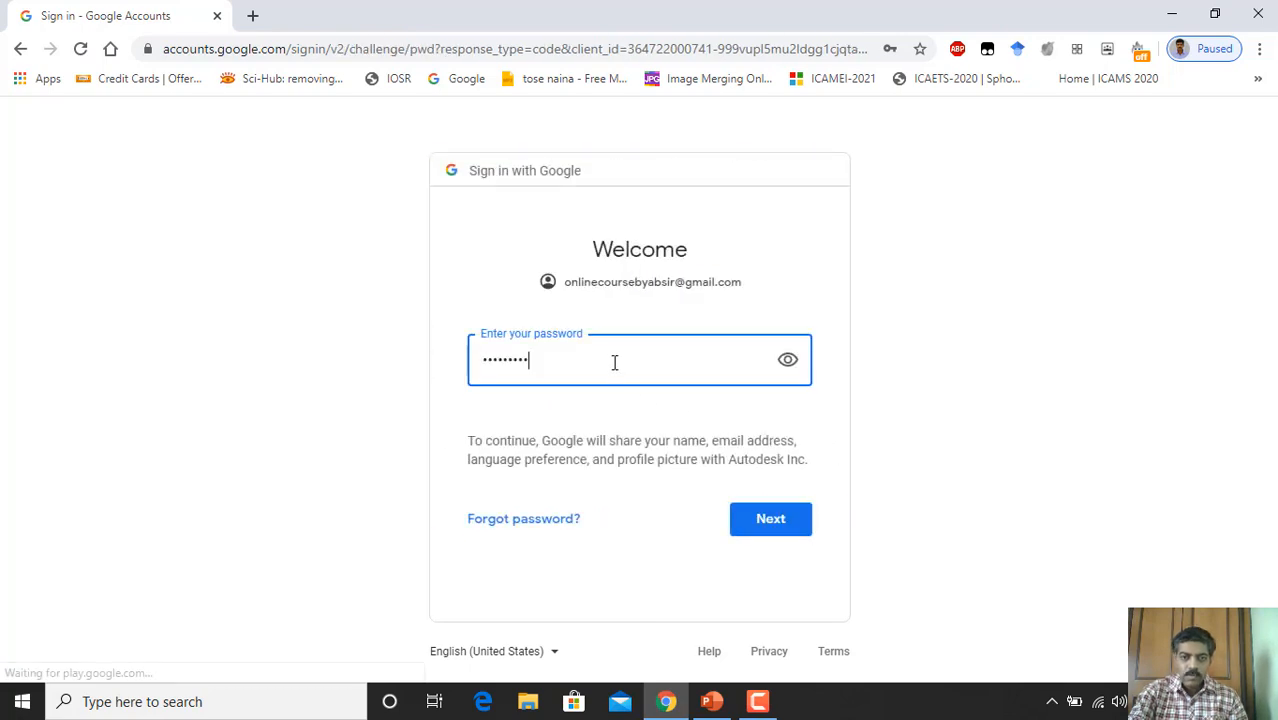
click(772, 521)
click(540, 365)
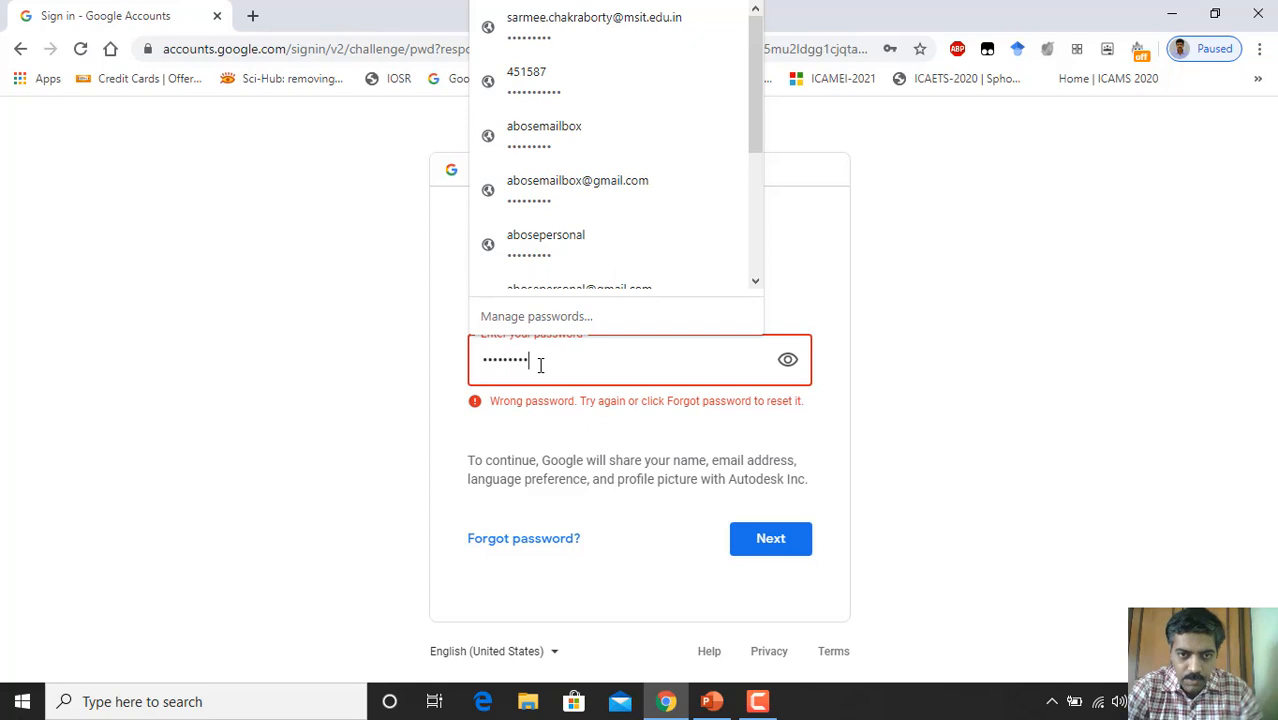
click(922, 405)
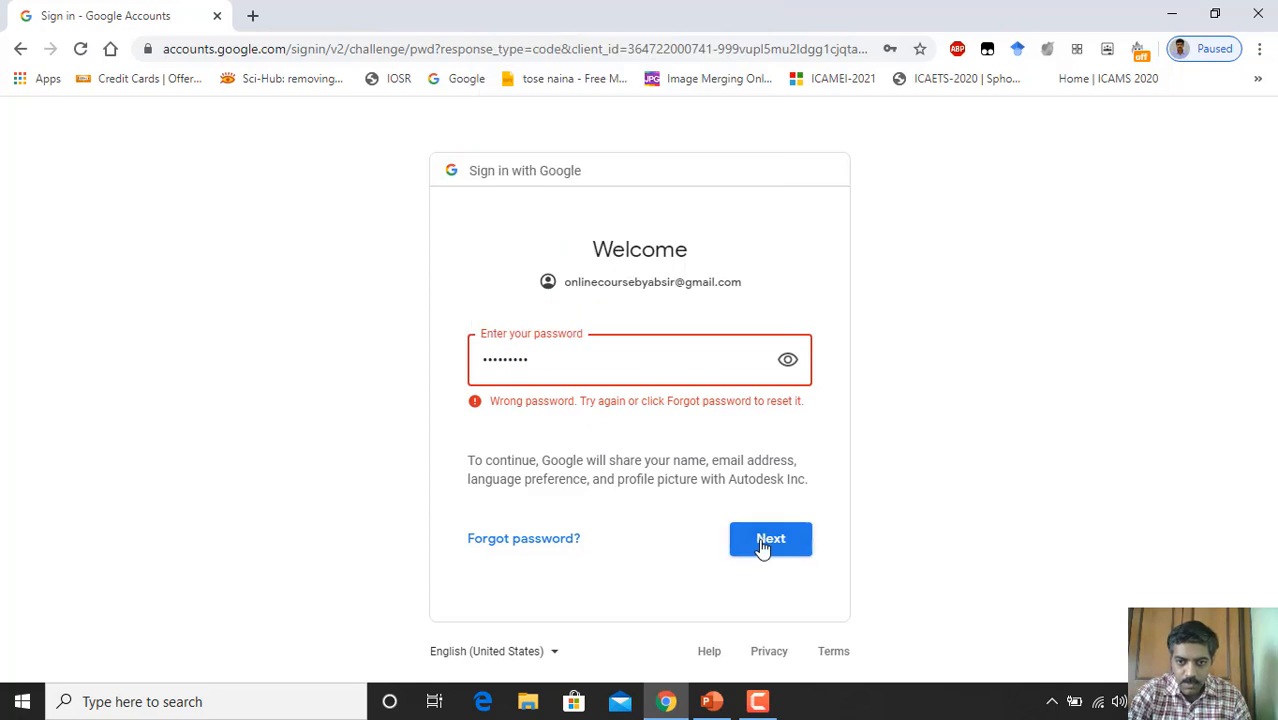
click(767, 541)
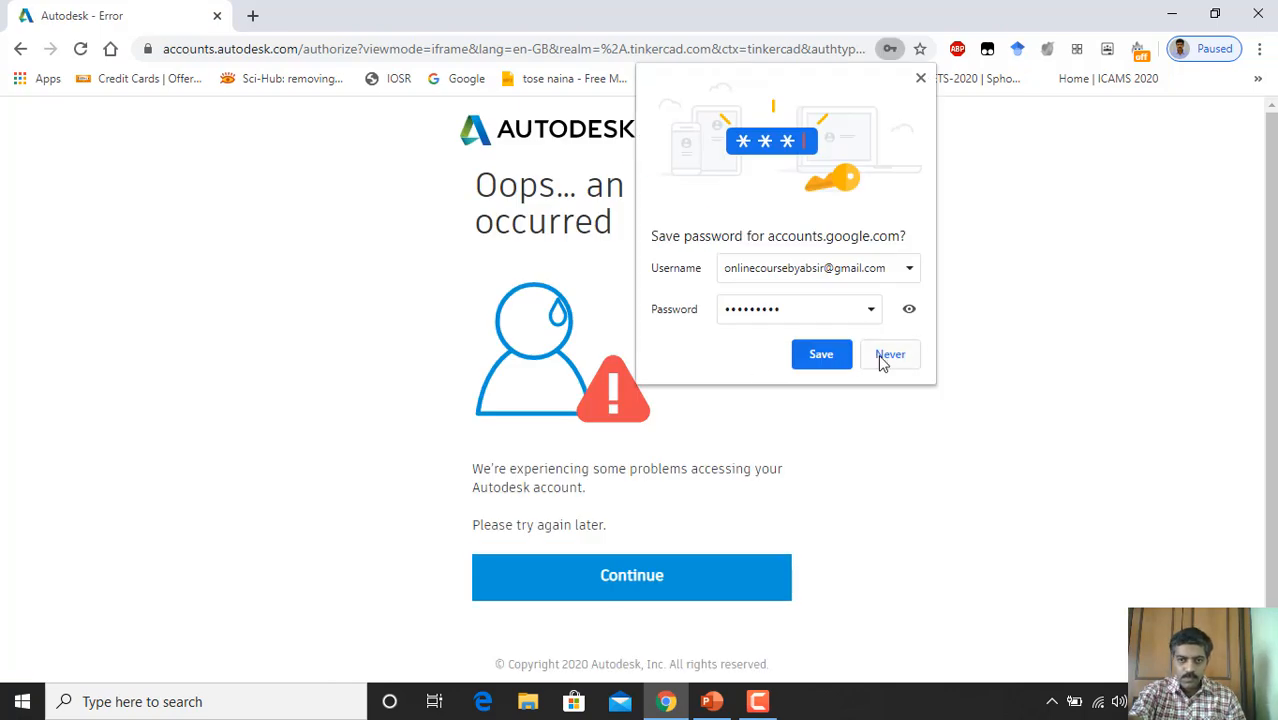
Step: Save the password in Chrome, continue past the Autodesk error, and return to Google's home page
click(840, 356)
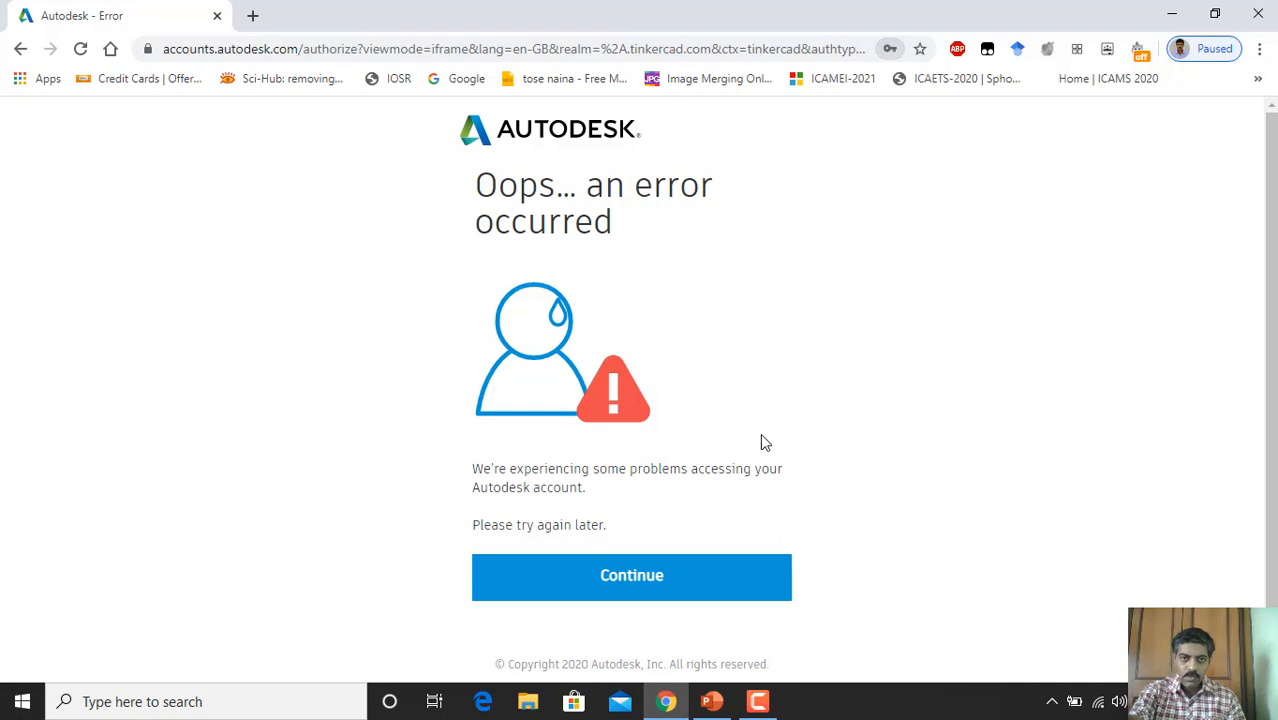
click(652, 578)
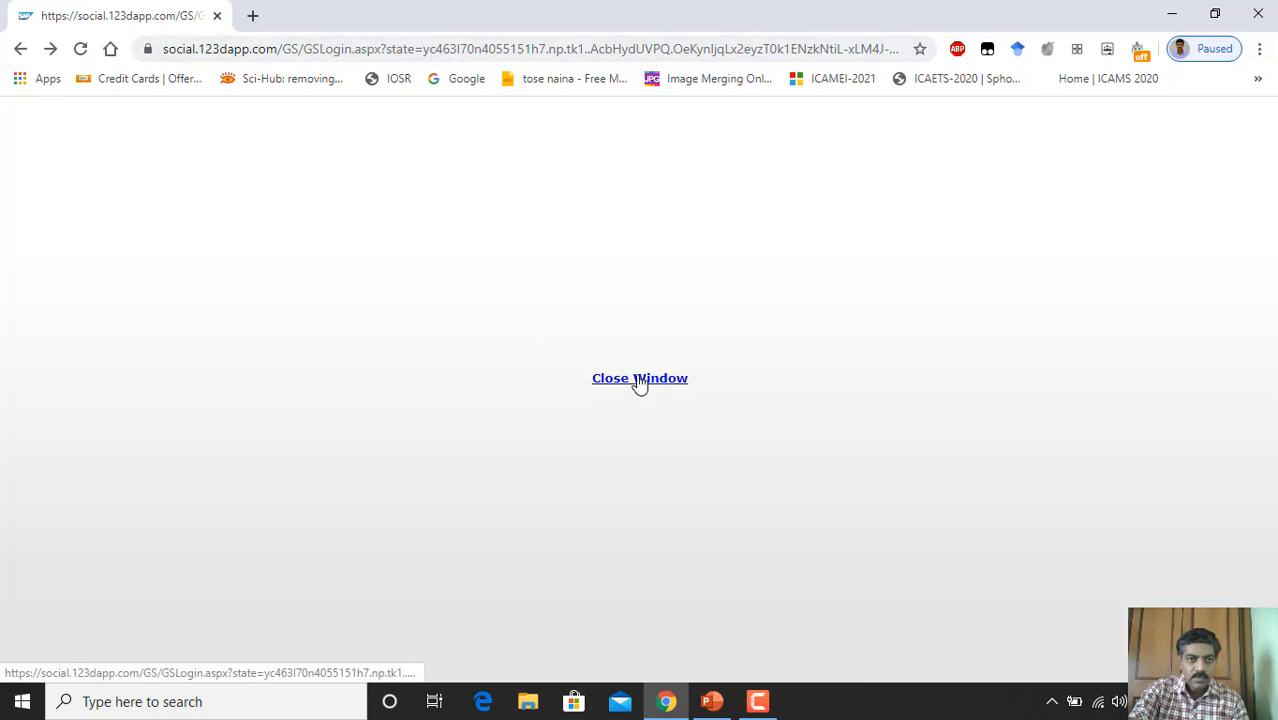
click(385, 51)
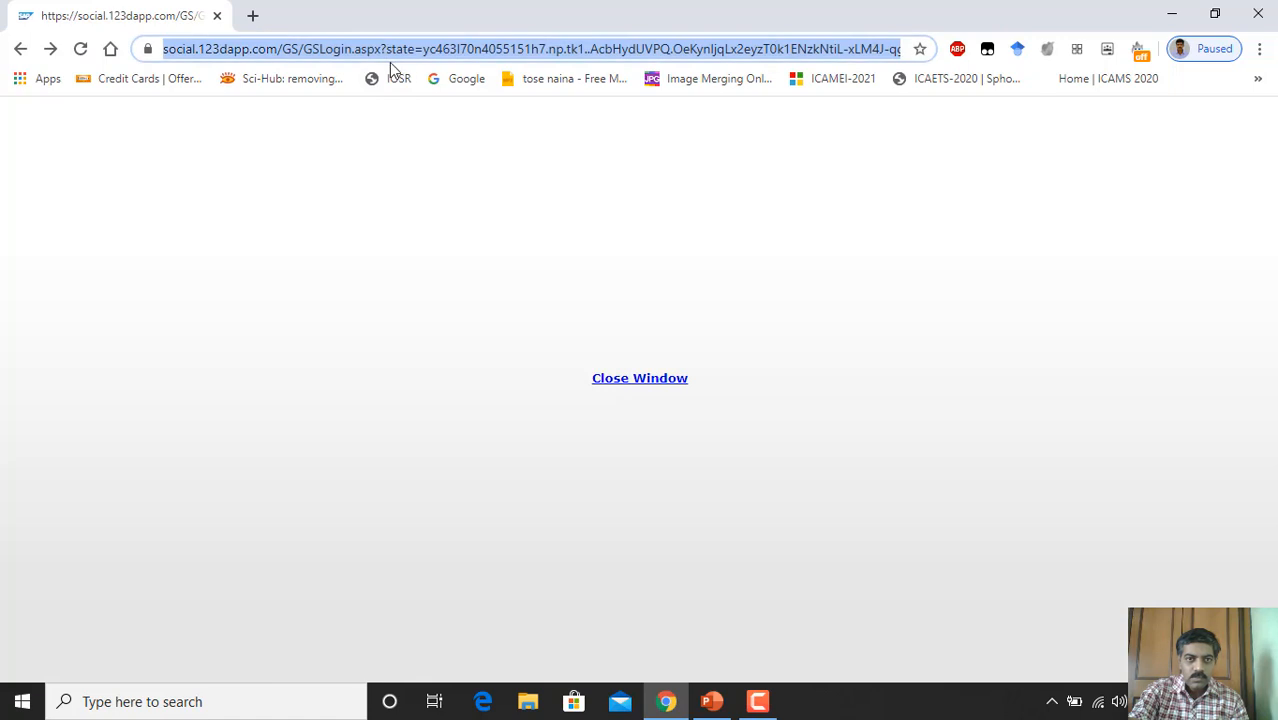
click(457, 84)
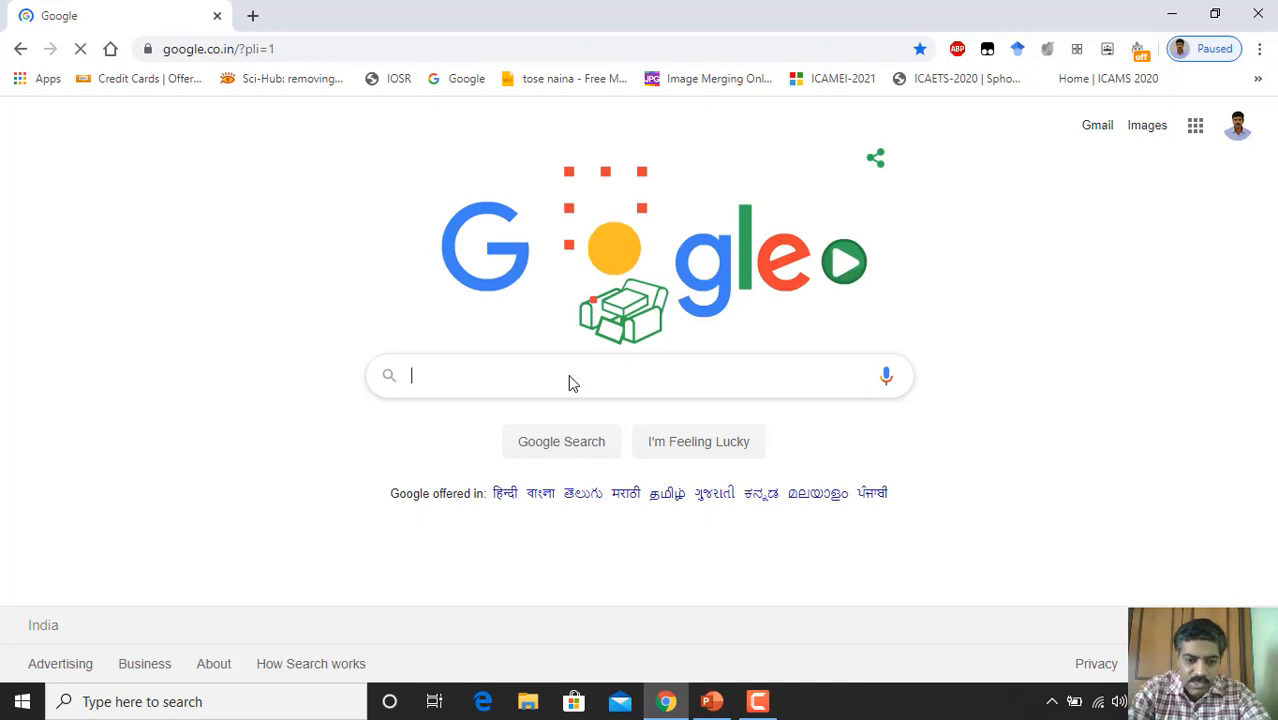
Step: Search Google for 'tinkercad' and open the Tinkercad site from the results
text(tinkercad)
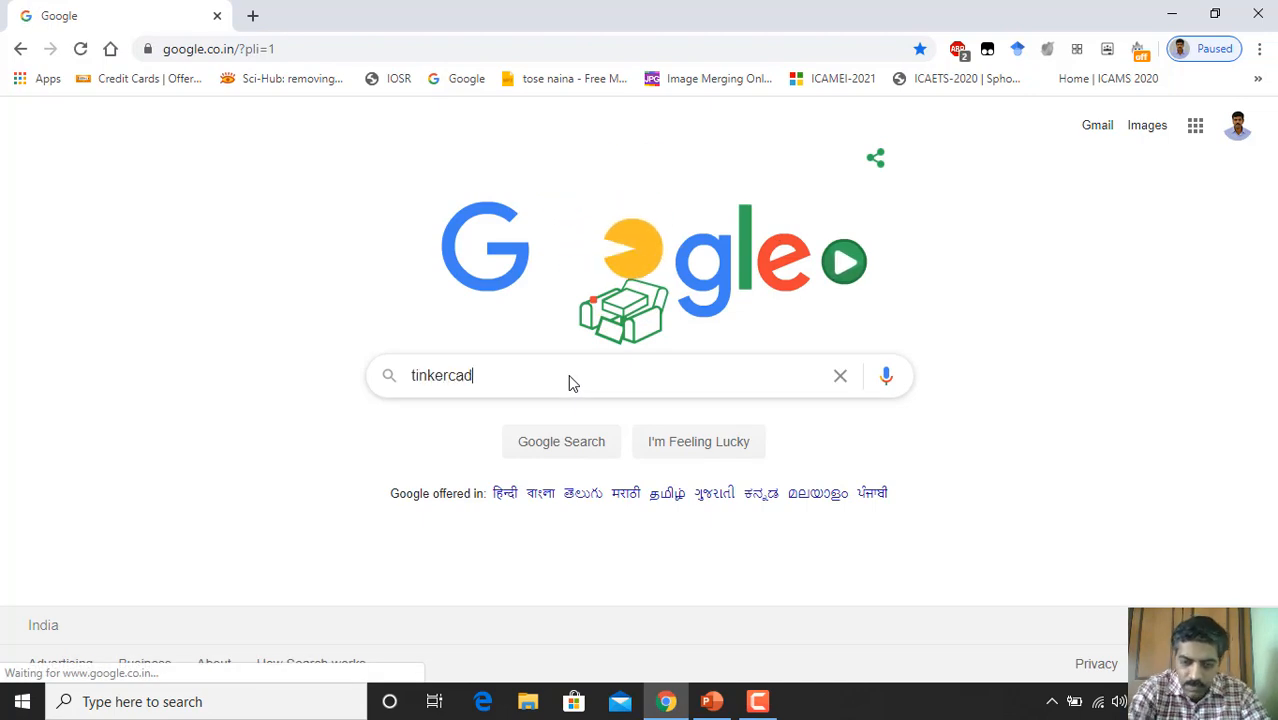
key(Return)
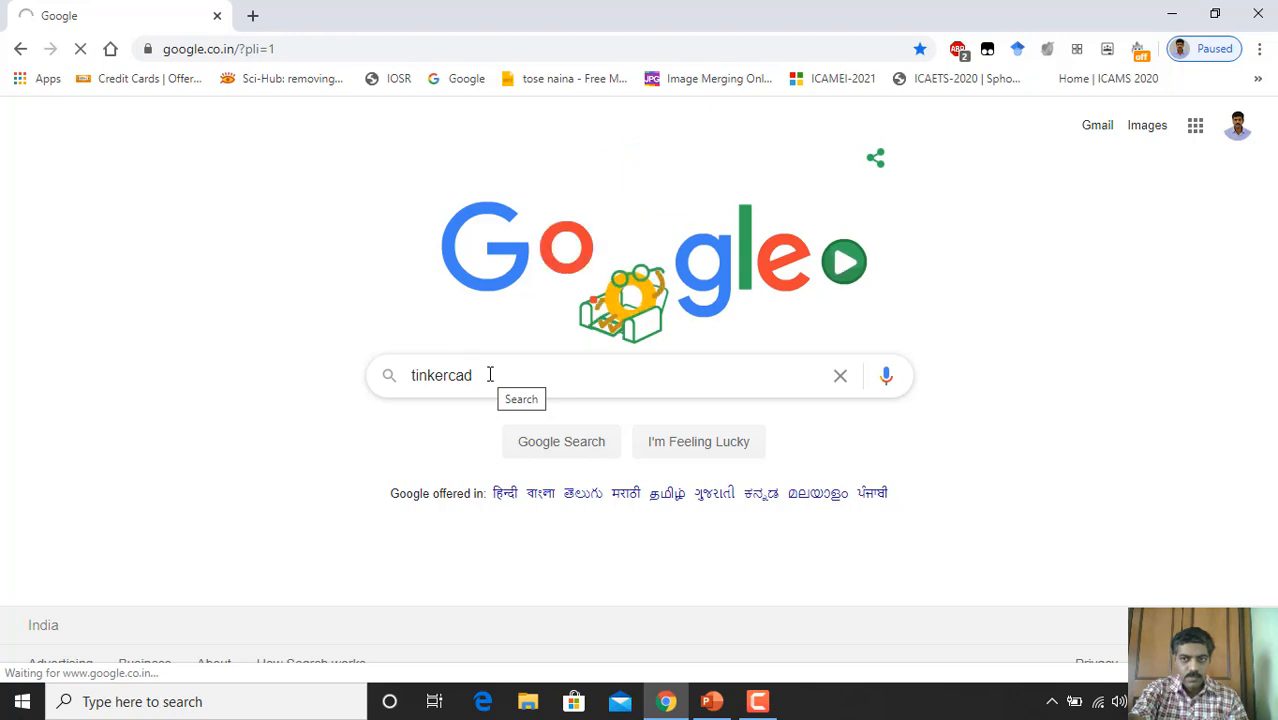
key(Return)
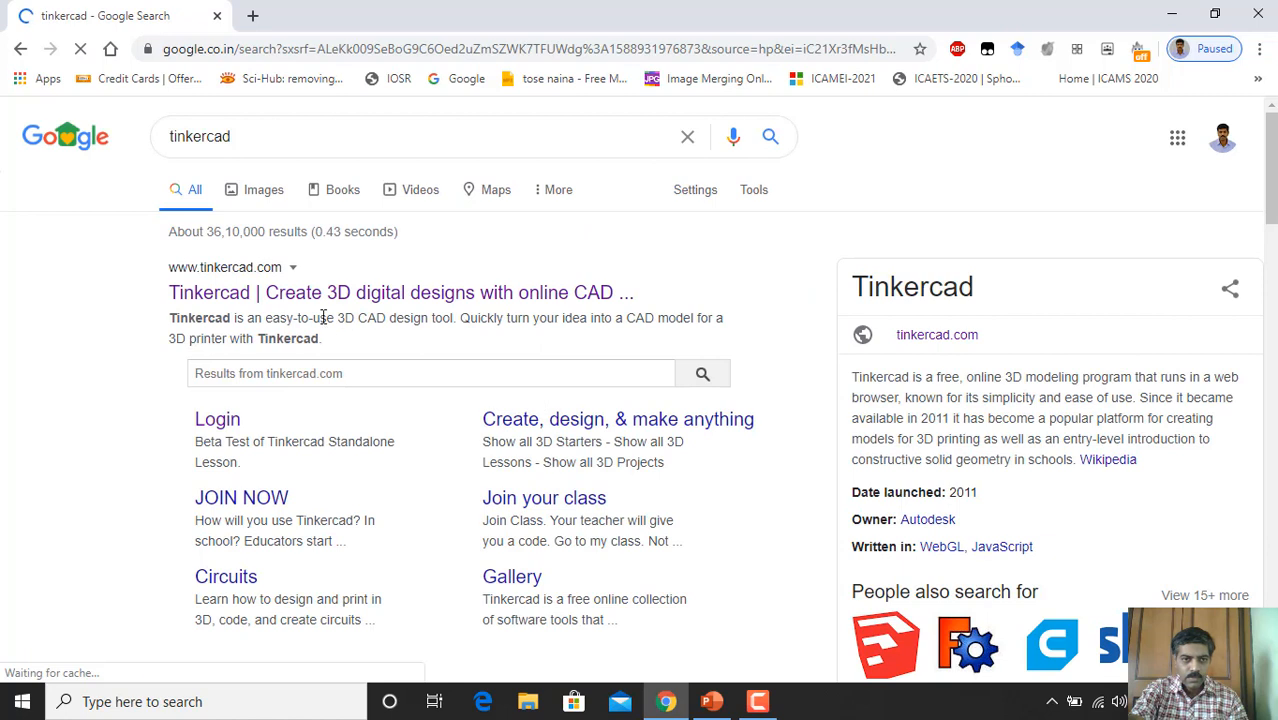
click(220, 420)
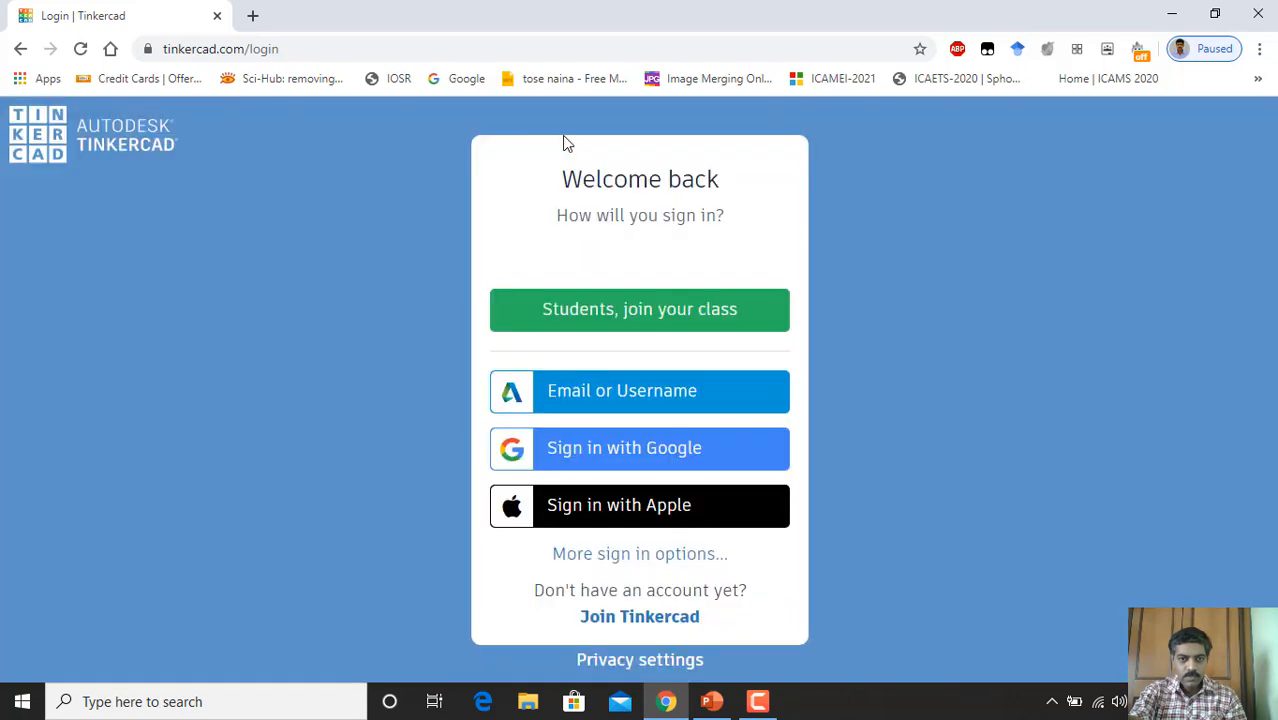
Step: Choose Sign in with Google on the Tinkercad login page
click(591, 448)
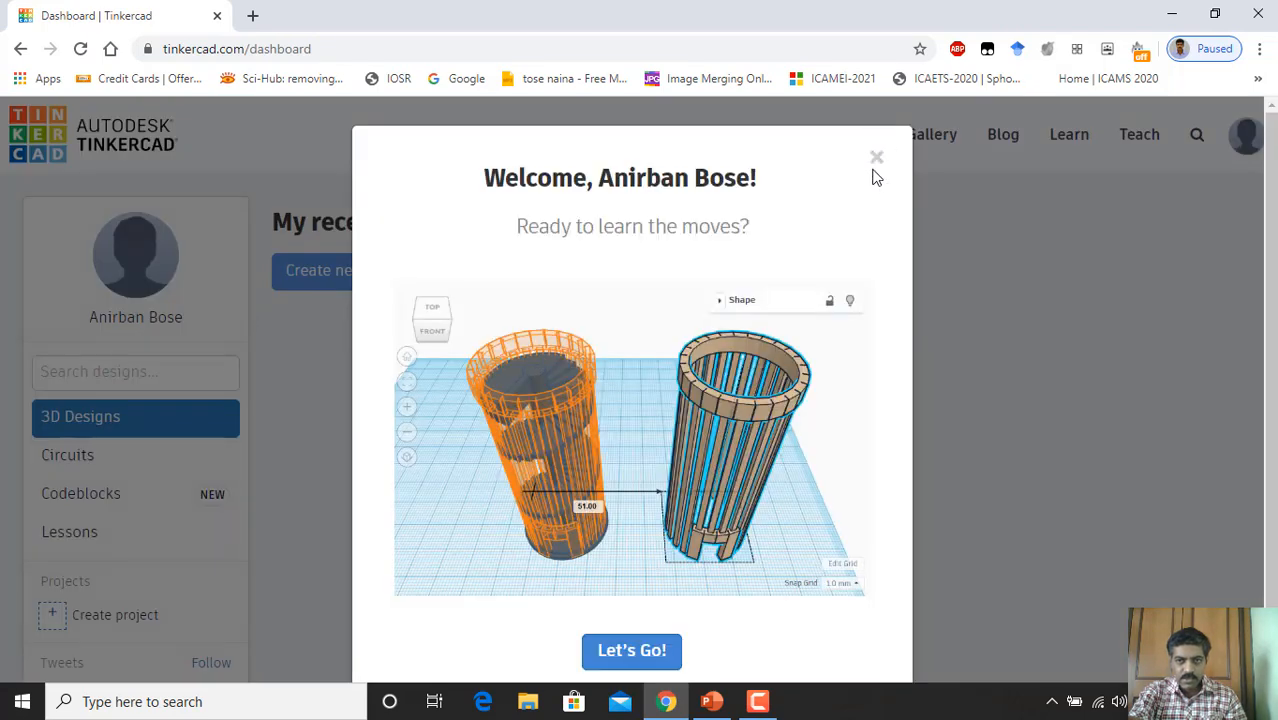
Step: Dismiss the welcome popup and create a new circuit from the Circuits section
click(877, 163)
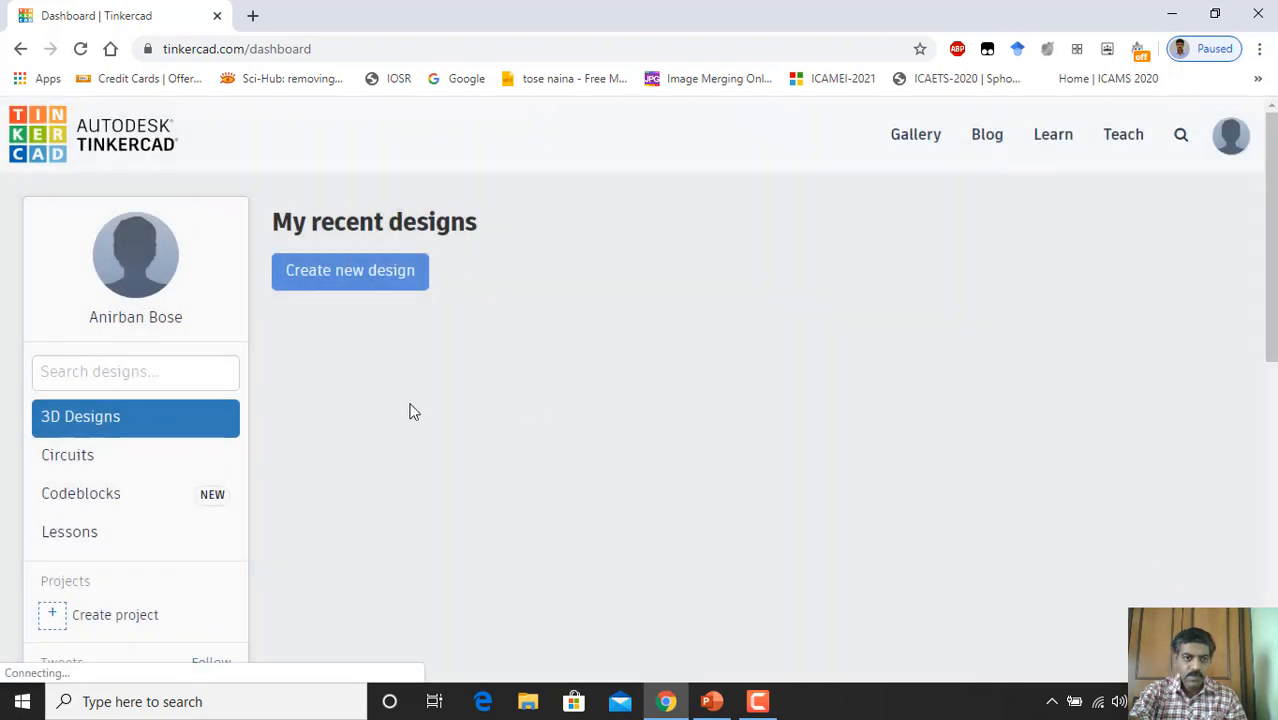
click(215, 371)
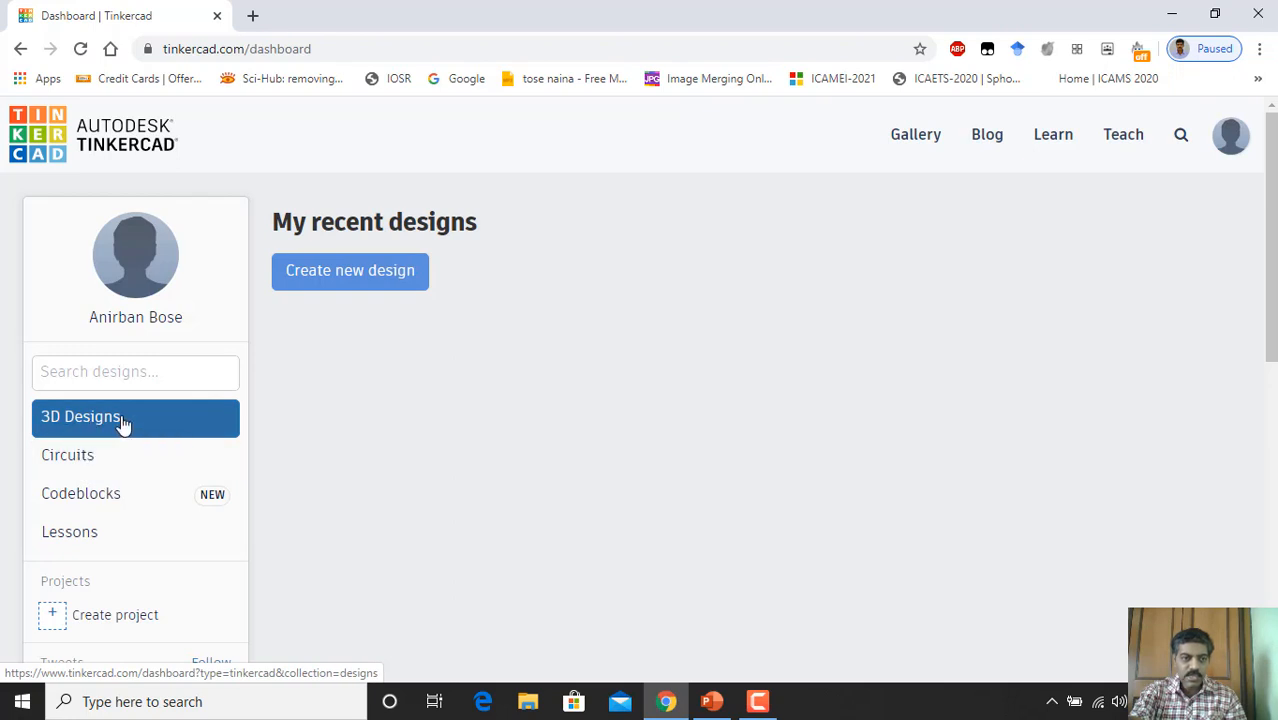
click(75, 458)
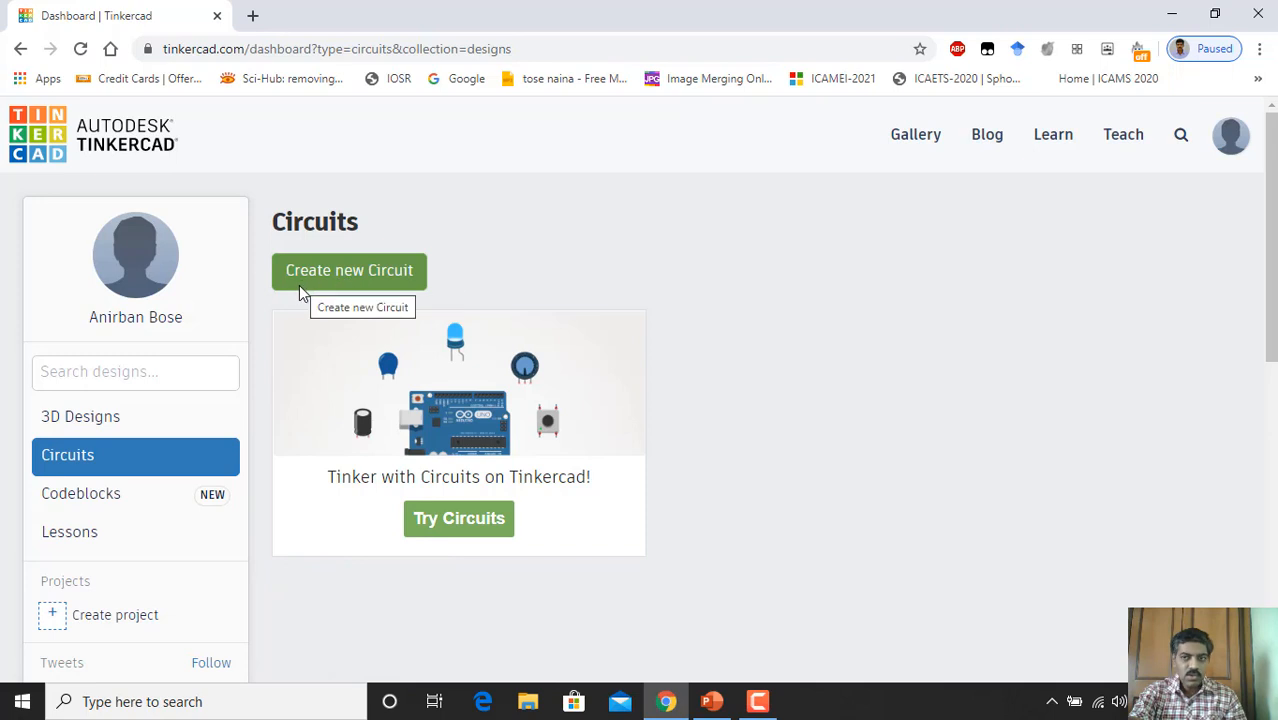
click(368, 270)
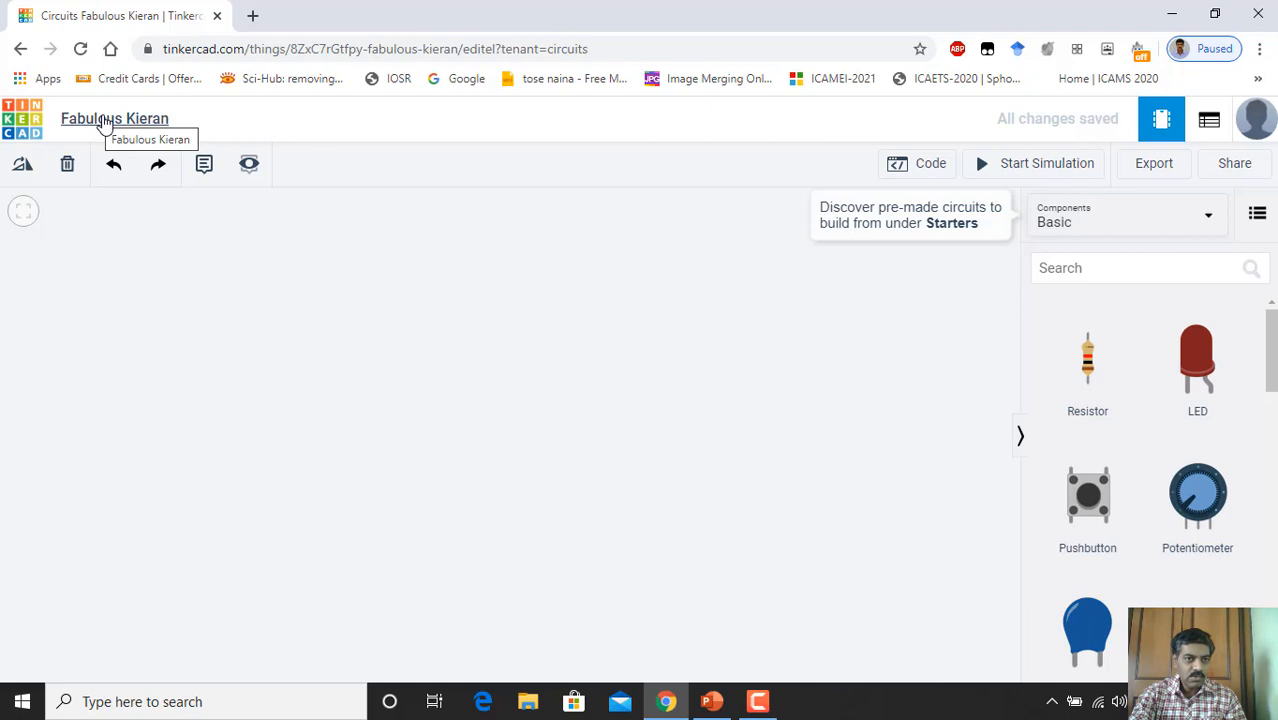
Step: Change the circuit design's title to 'DemoDigitalOutputPin'
click(104, 120)
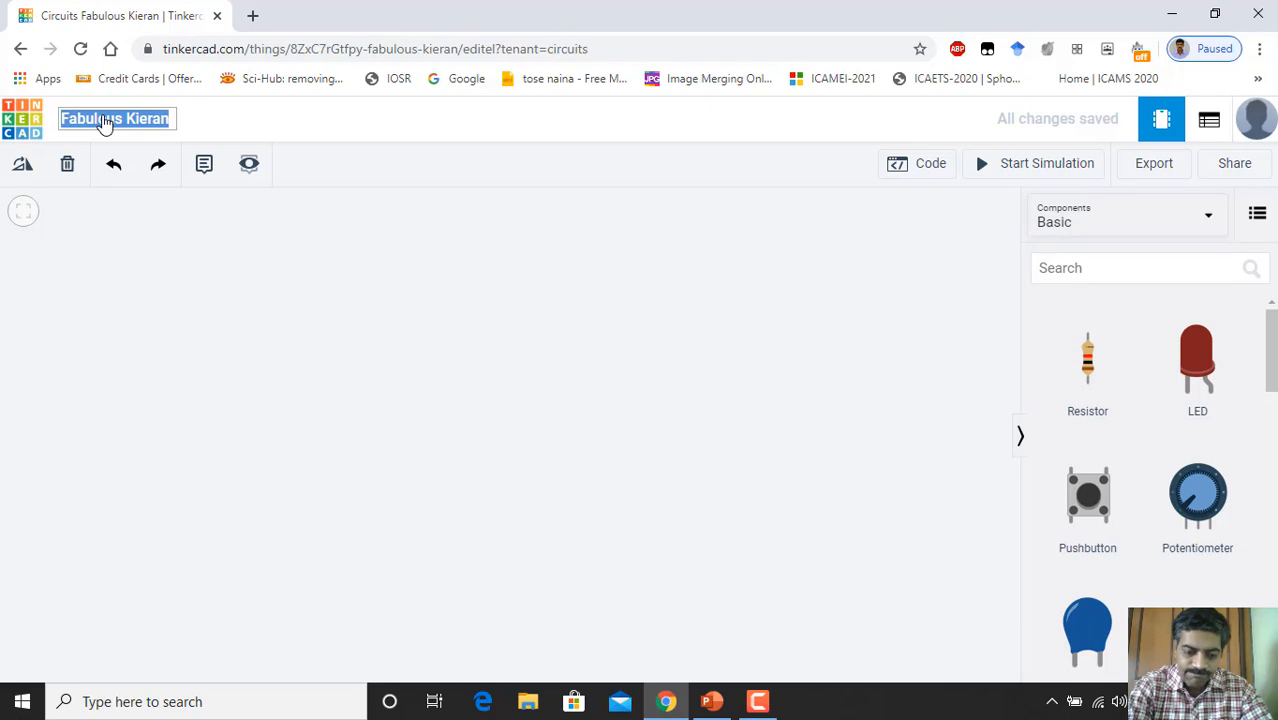
text(Demo)
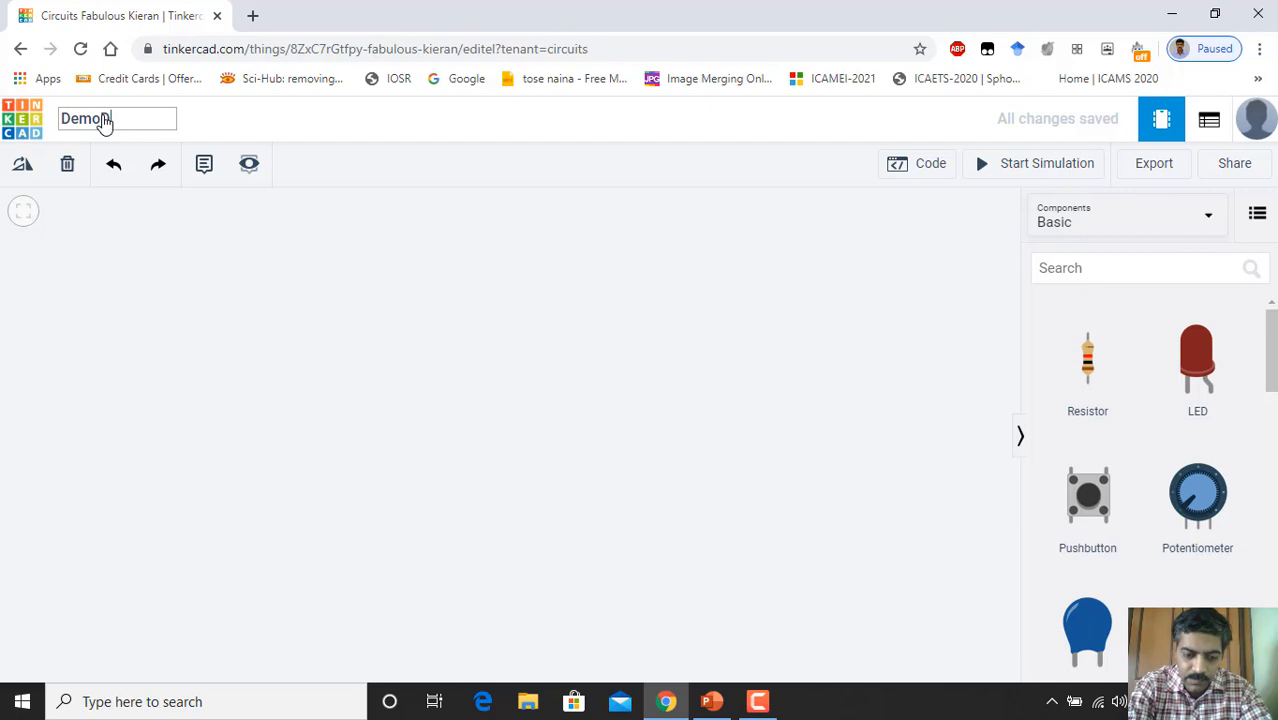
text(Digital)
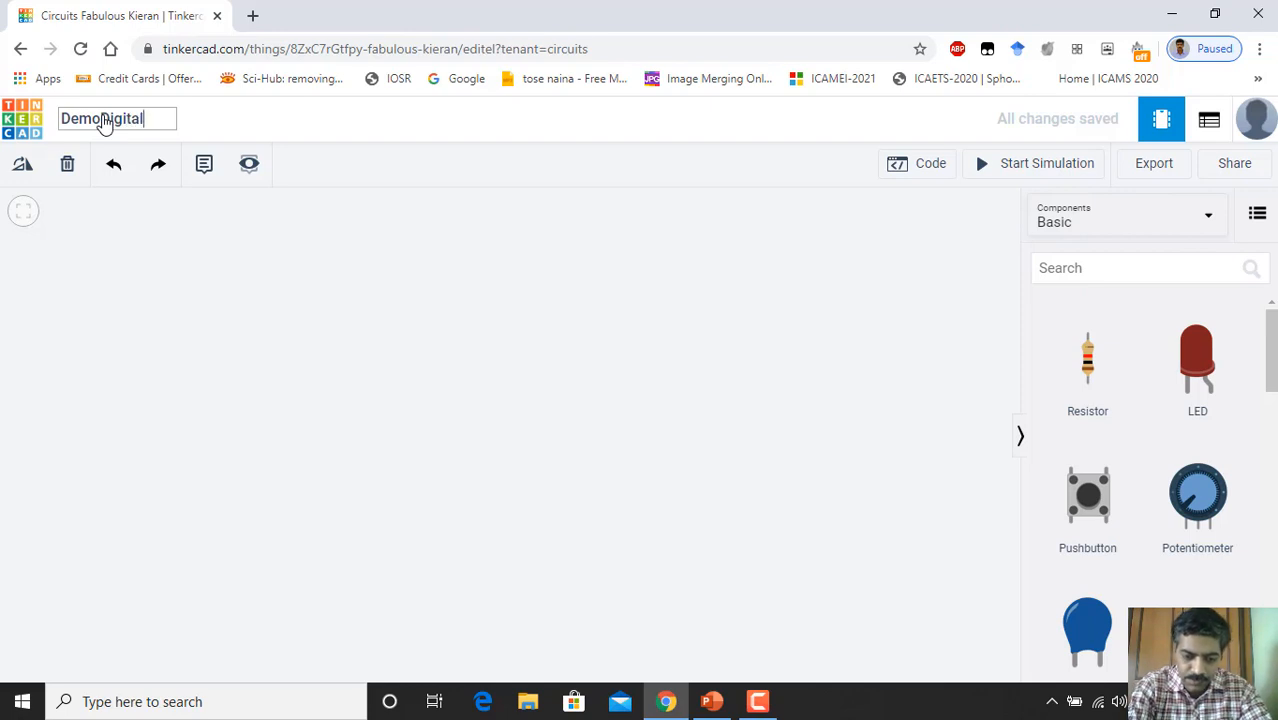
text(Out)
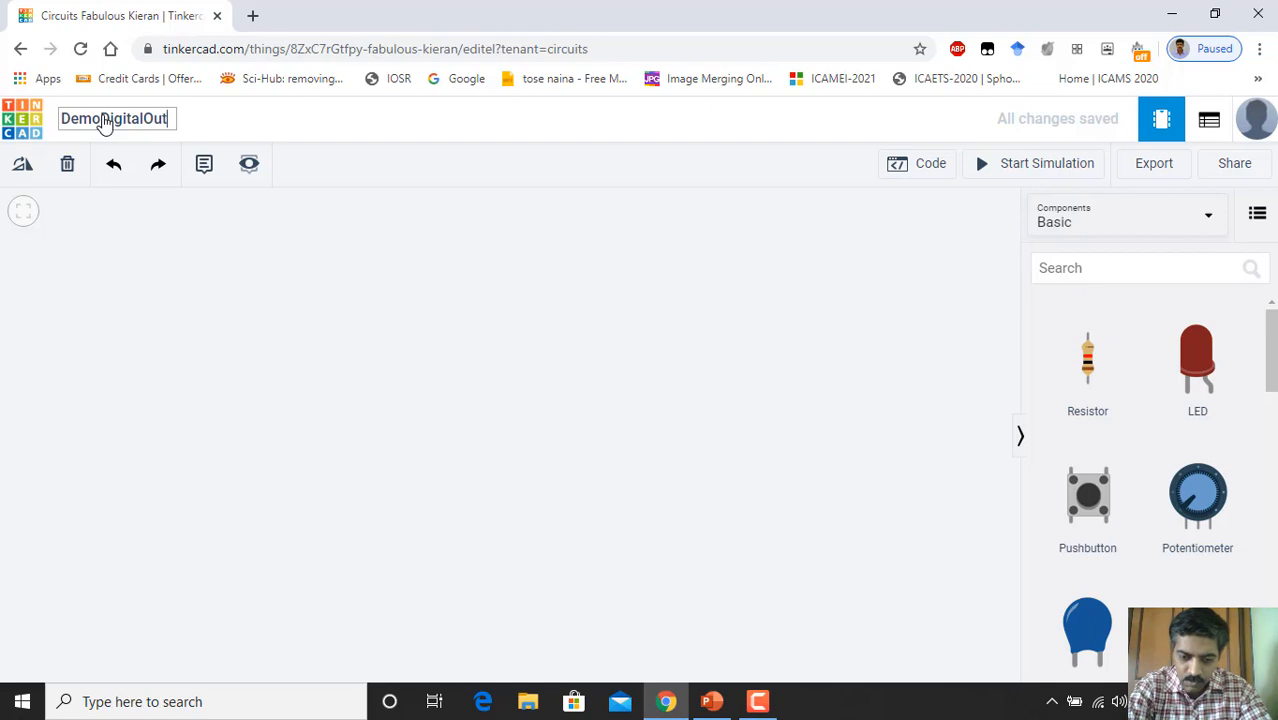
text(put)
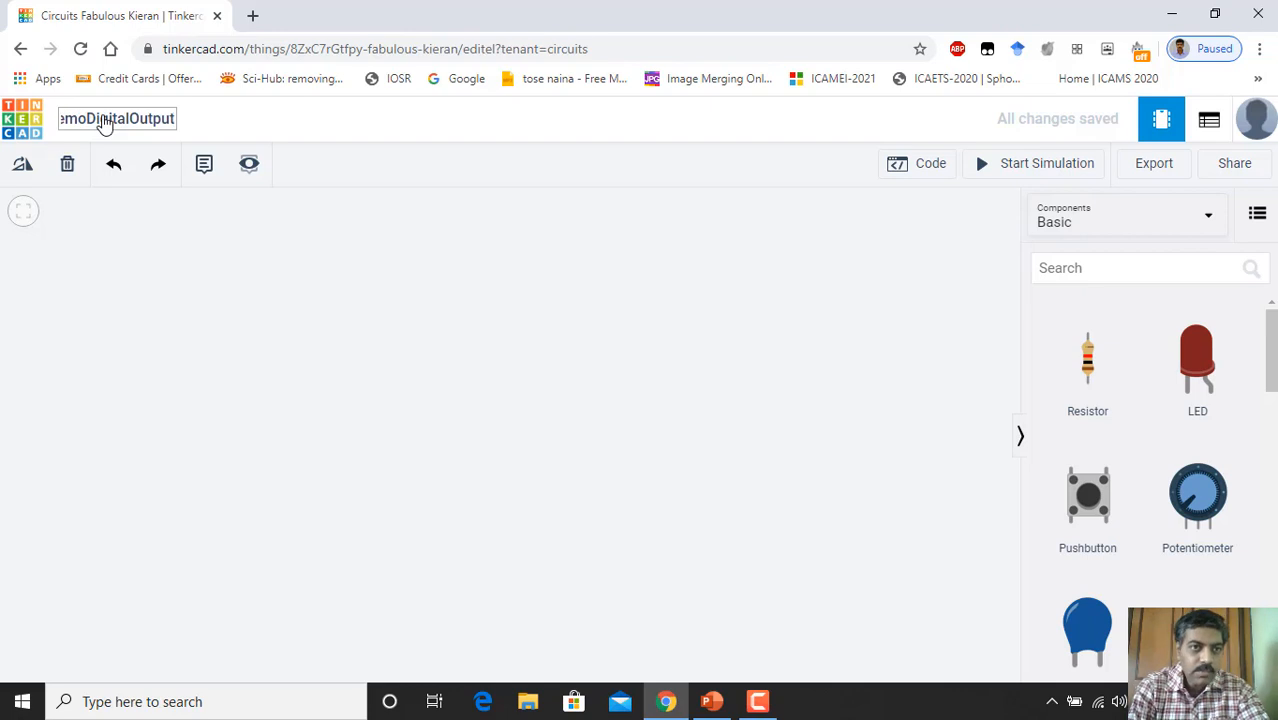
text(Pin)
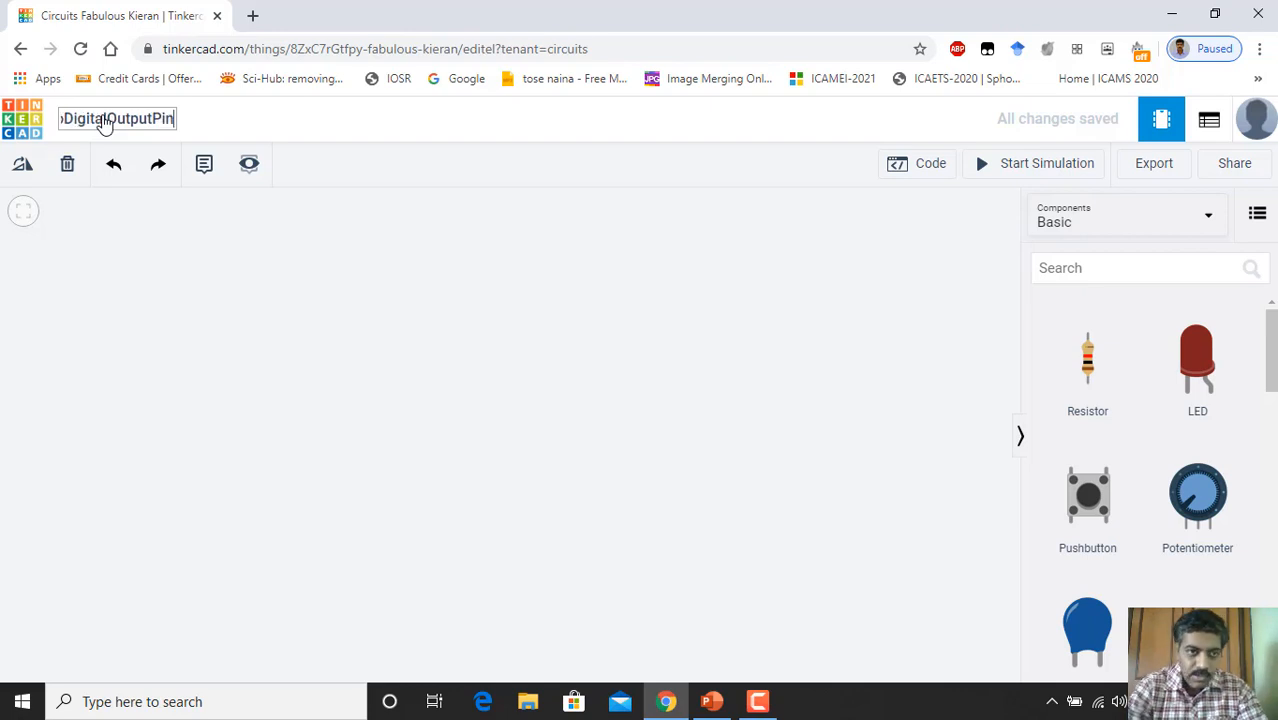
click(259, 290)
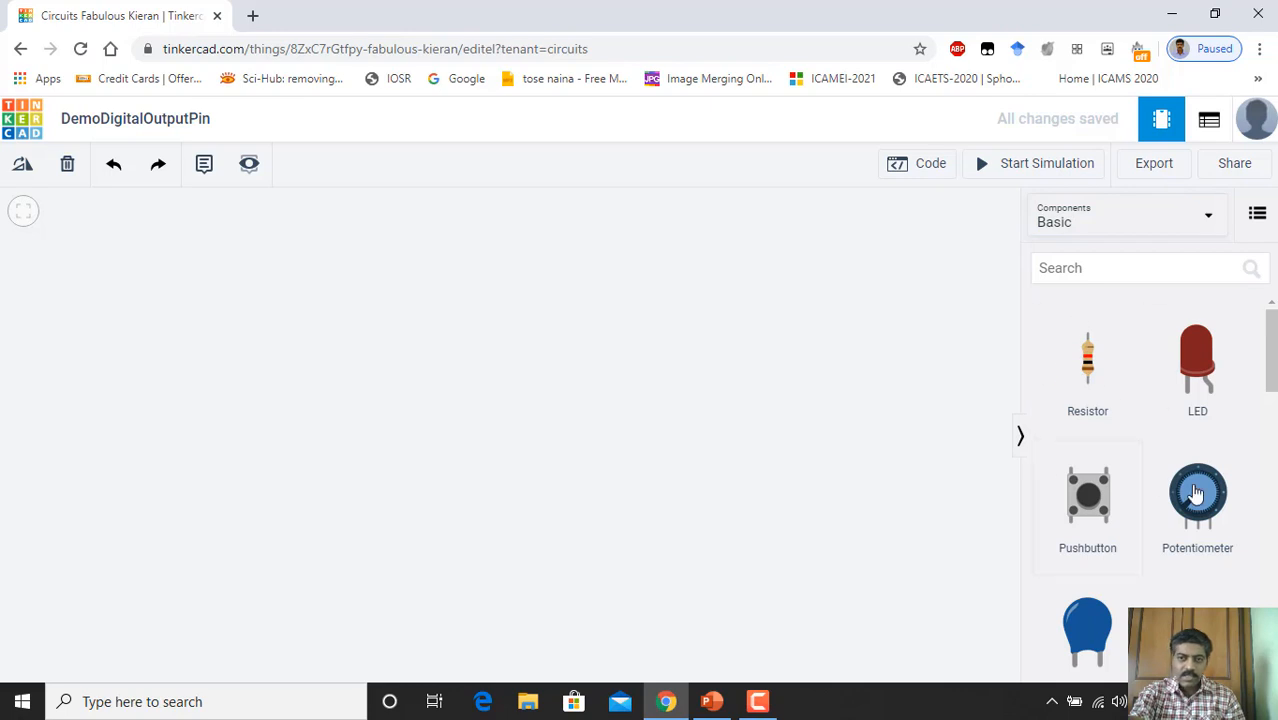
Step: Scroll the Components panel down to reveal Arduino Uno R3 and Breadboard Small
mouse_move(1273, 343)
mouse_down()
mouse_move(1274, 377)
mouse_move(1272, 337)
mouse_up()
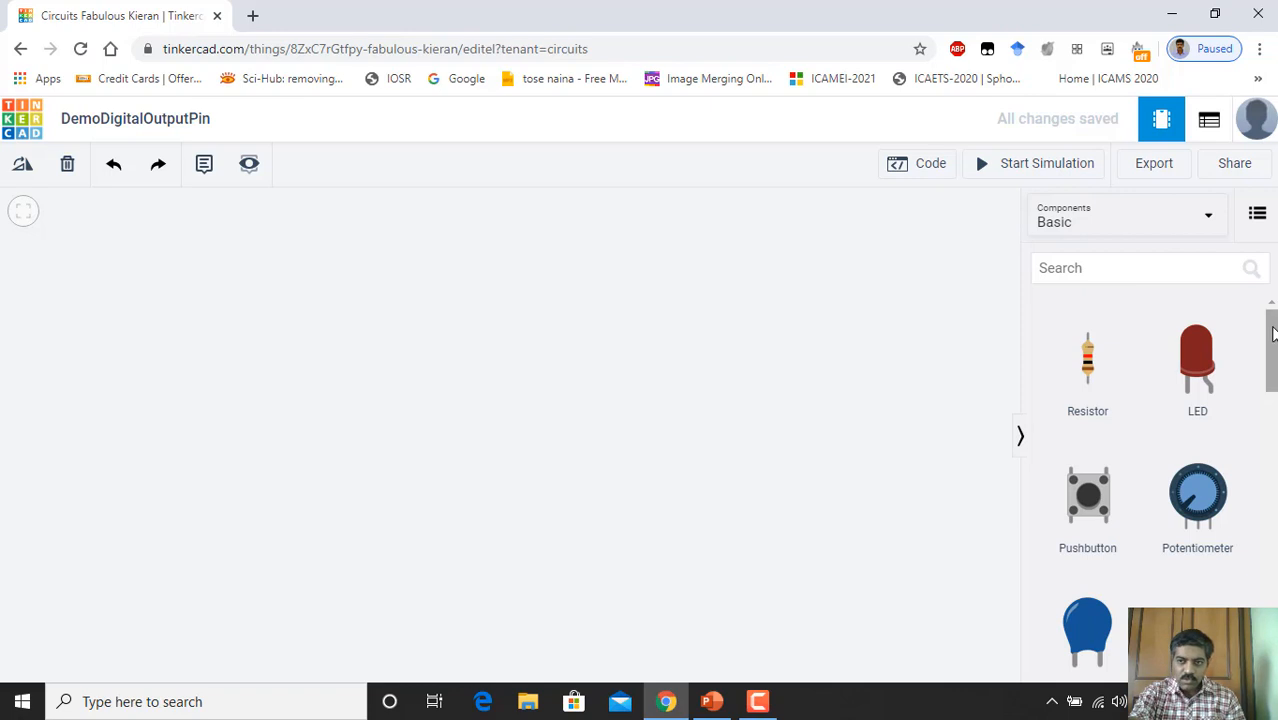
drag(1272, 333, 1273, 450)
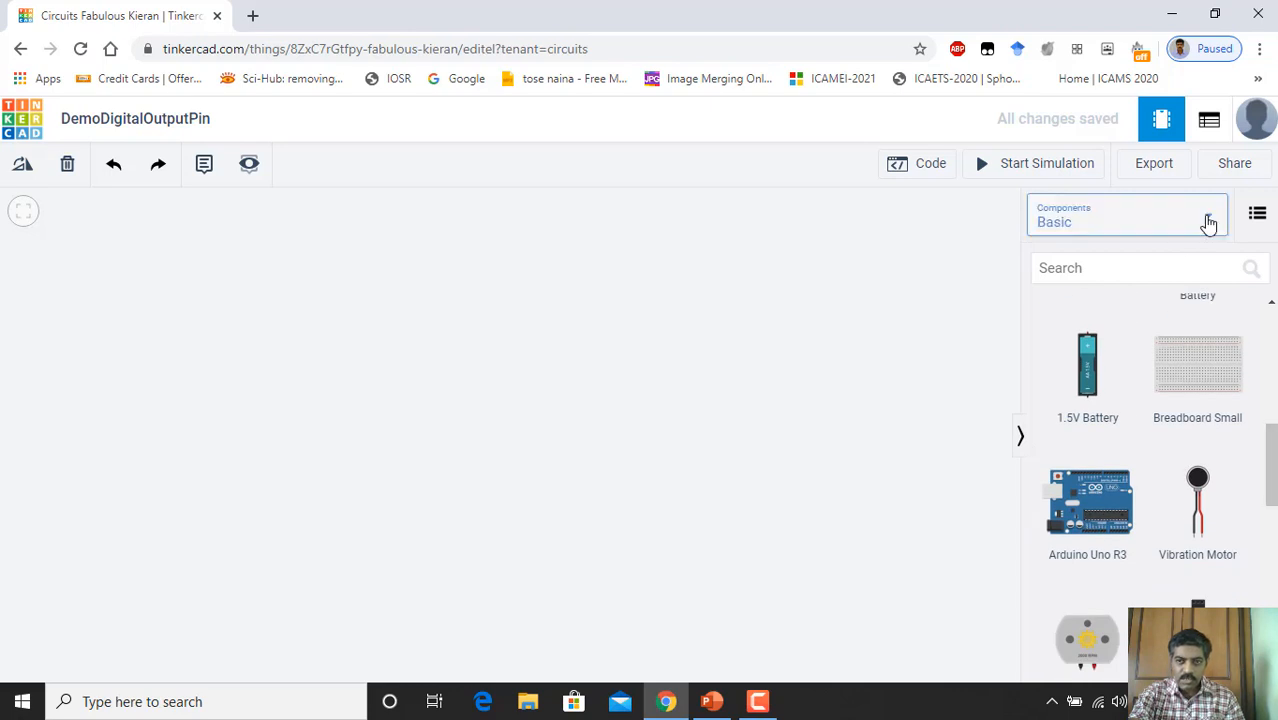
Step: Drop an Arduino Uno R3 onto the canvas and shift it left of centre
click(1205, 222)
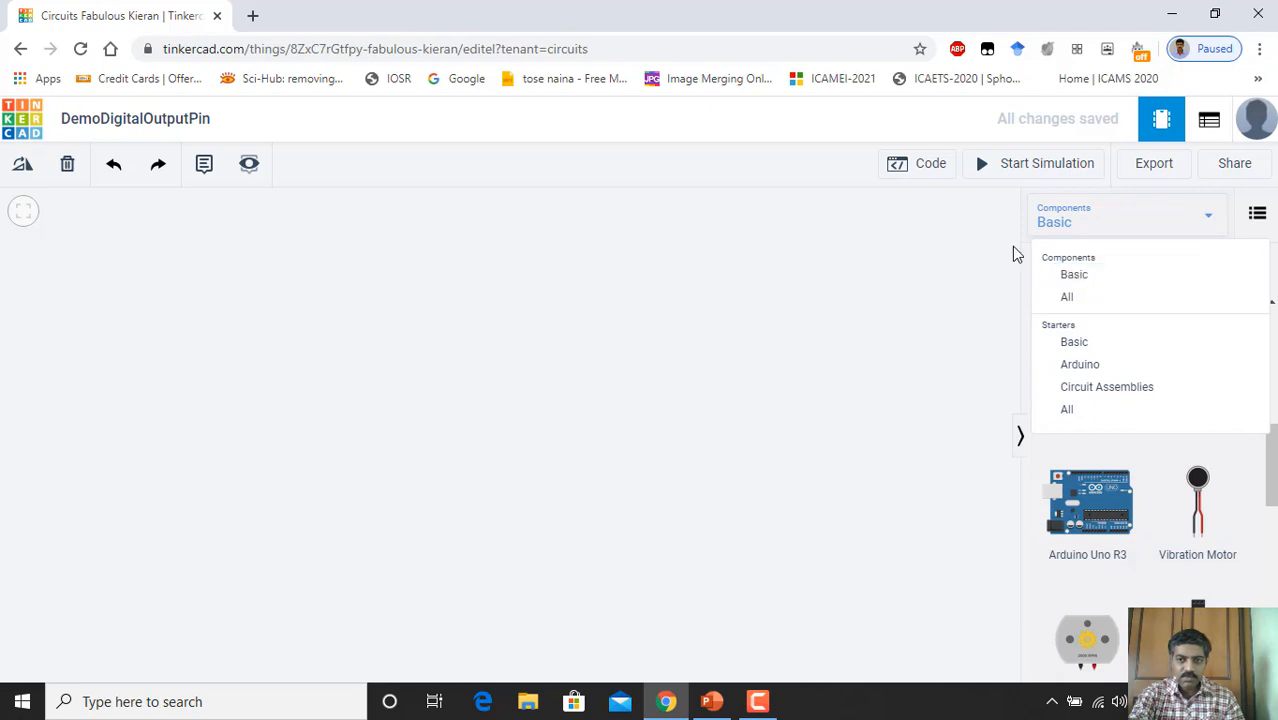
click(972, 272)
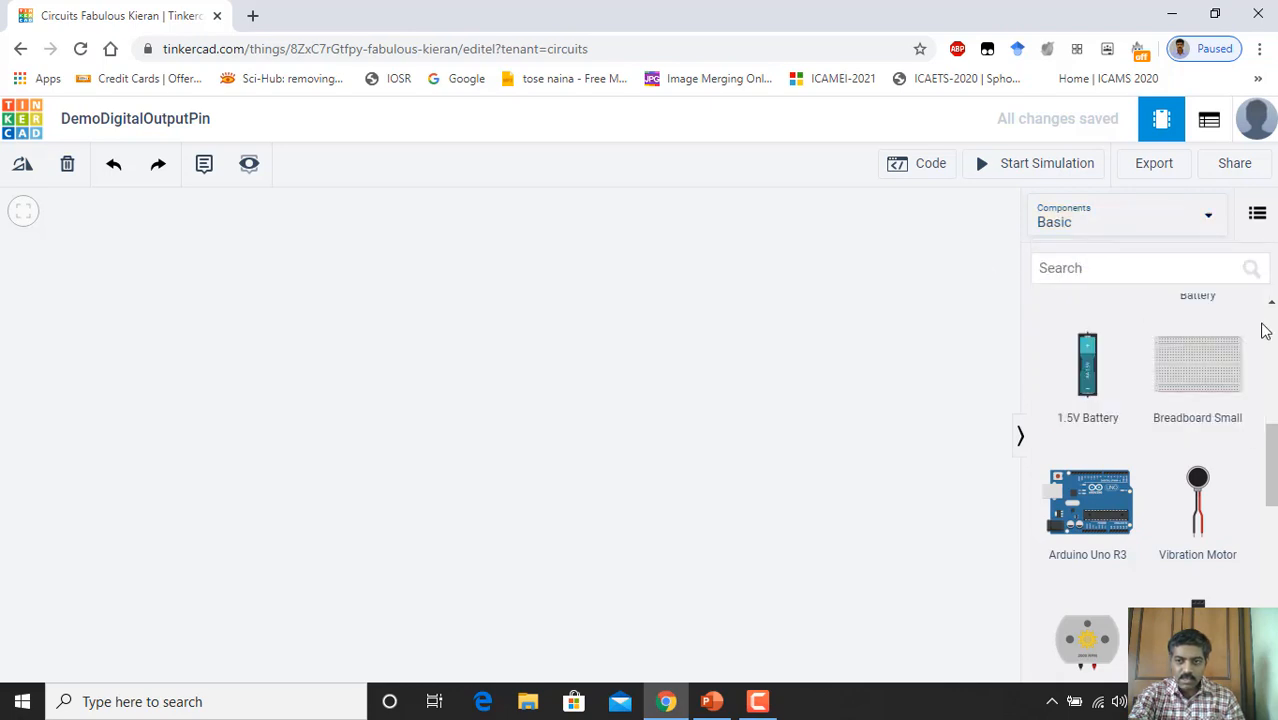
drag(1273, 445, 1274, 461)
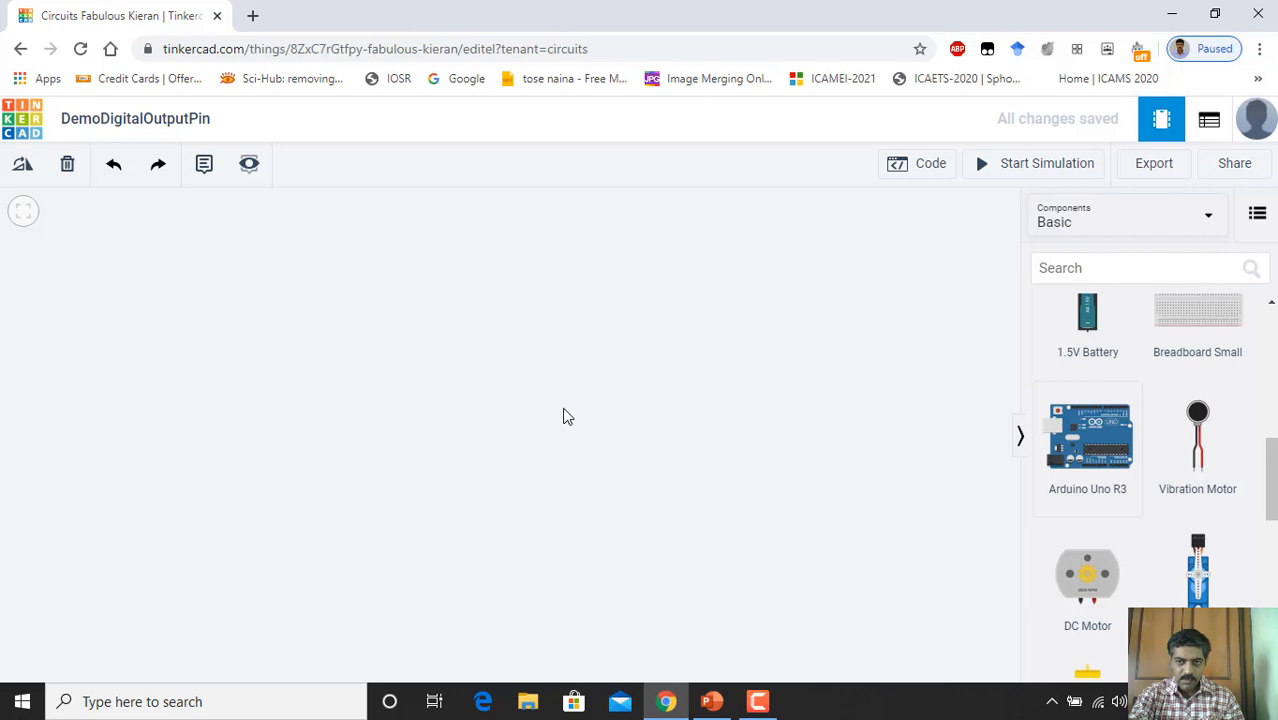
click(607, 418)
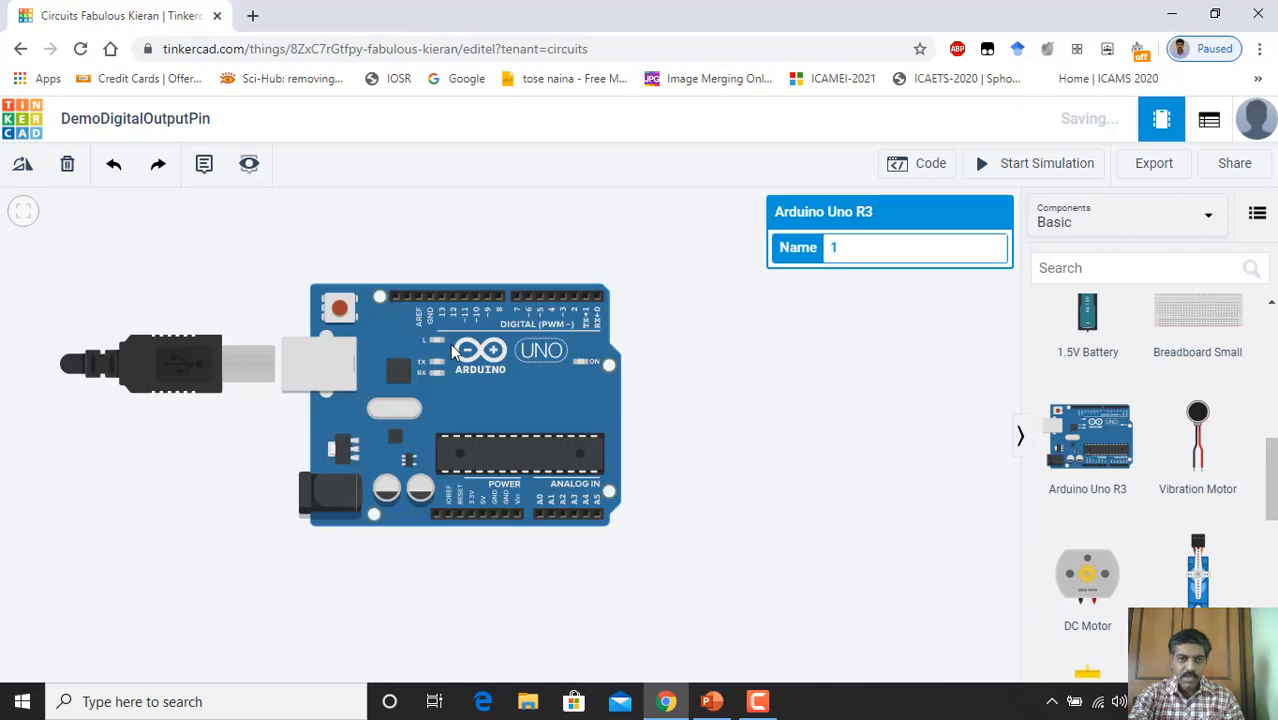
click(818, 372)
drag(468, 382, 433, 410)
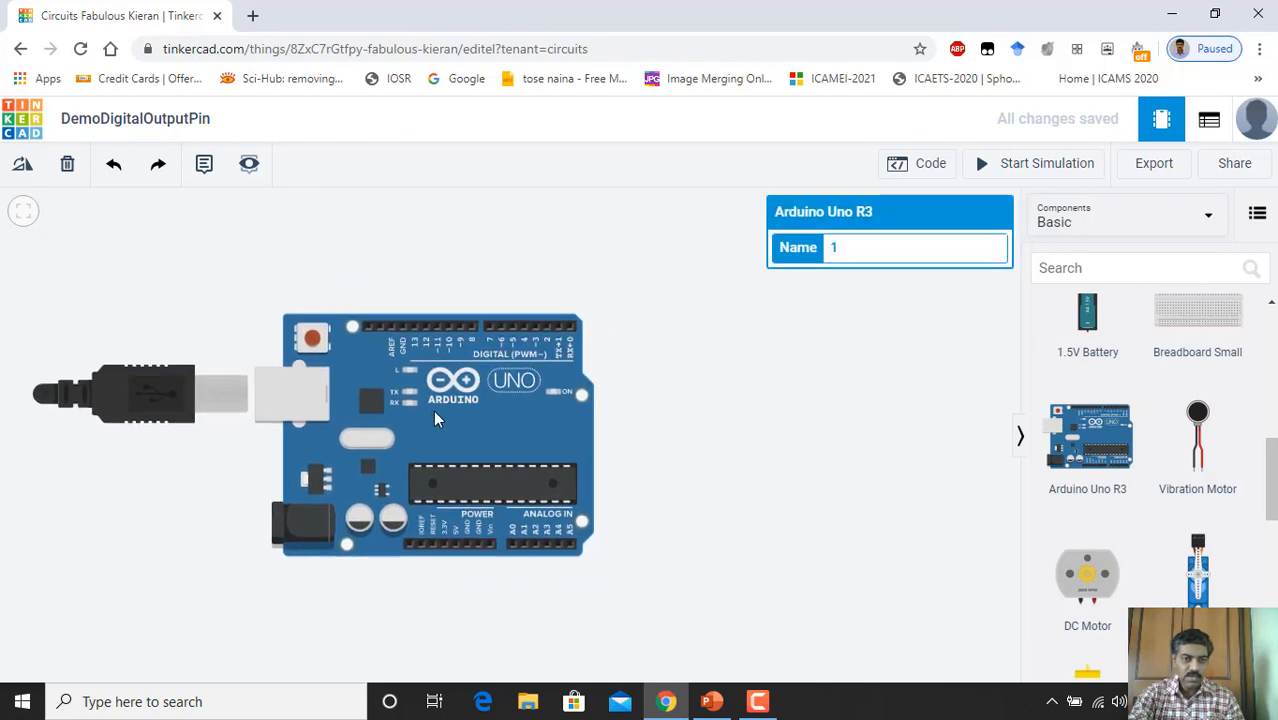
click(759, 442)
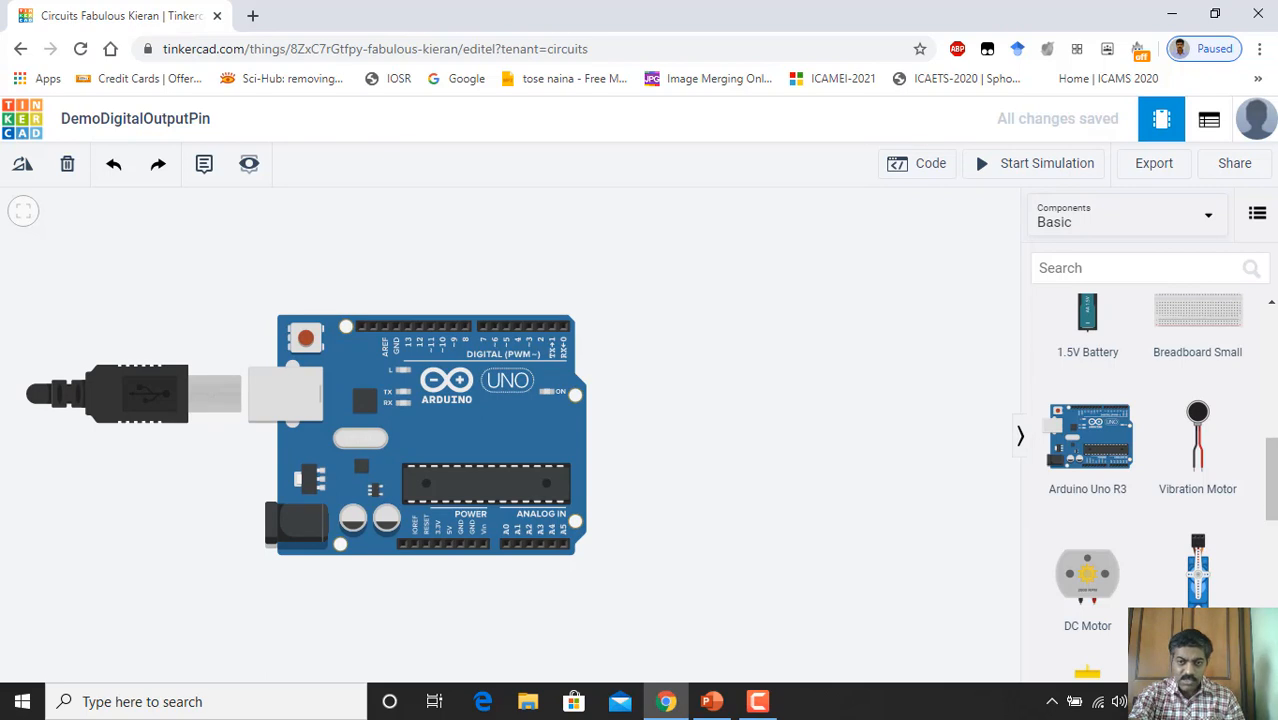
drag(1272, 500, 1272, 370)
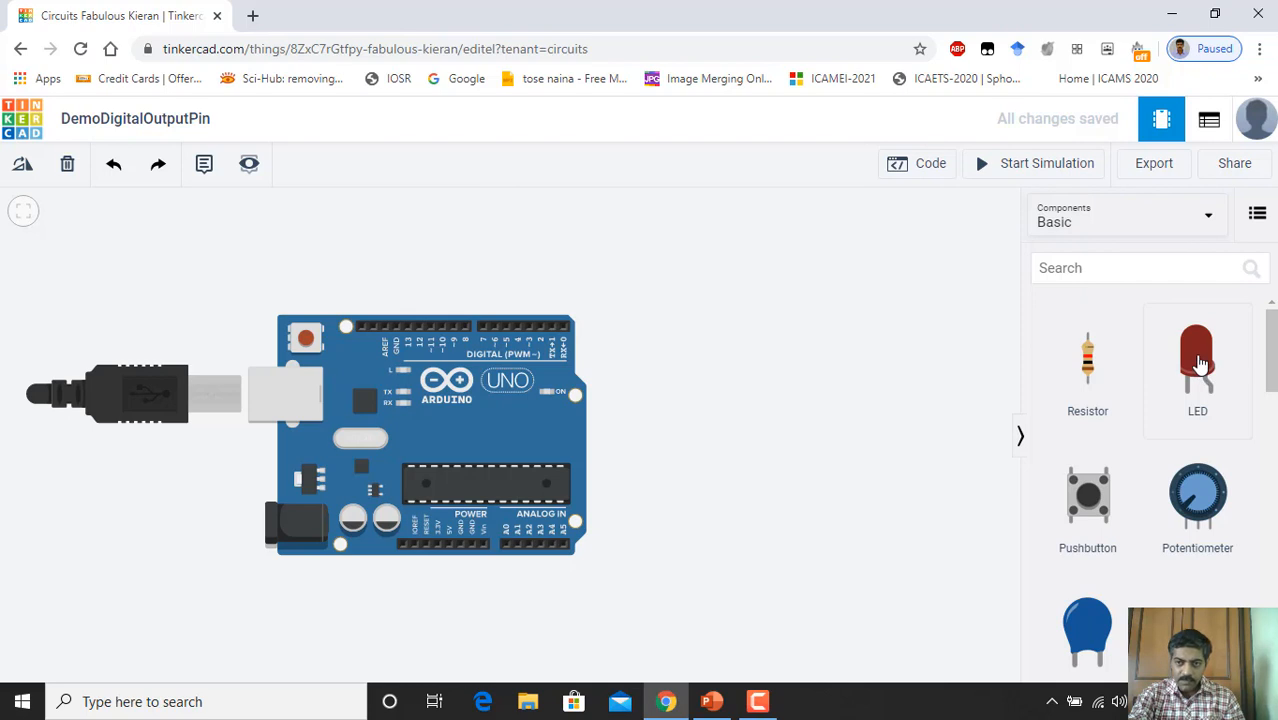
Step: Add an LED, set its colour to Green, and position it above the Arduino board
drag(1196, 362, 778, 306)
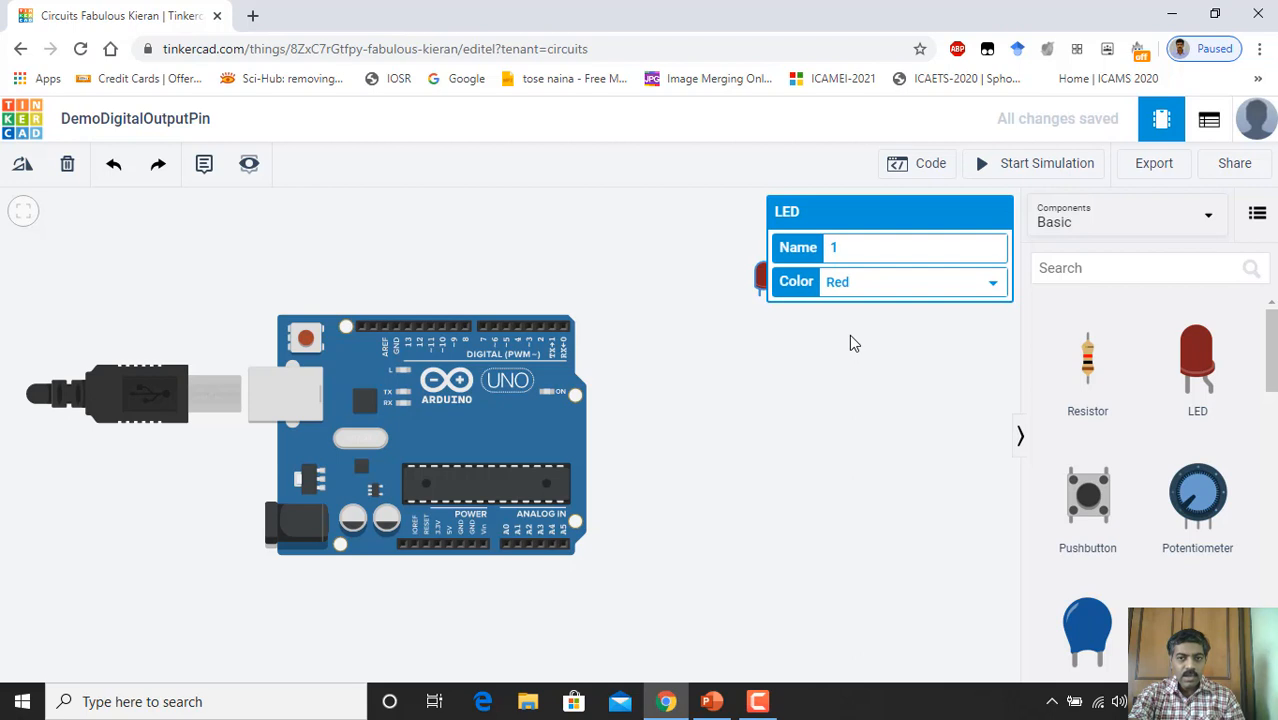
click(995, 287)
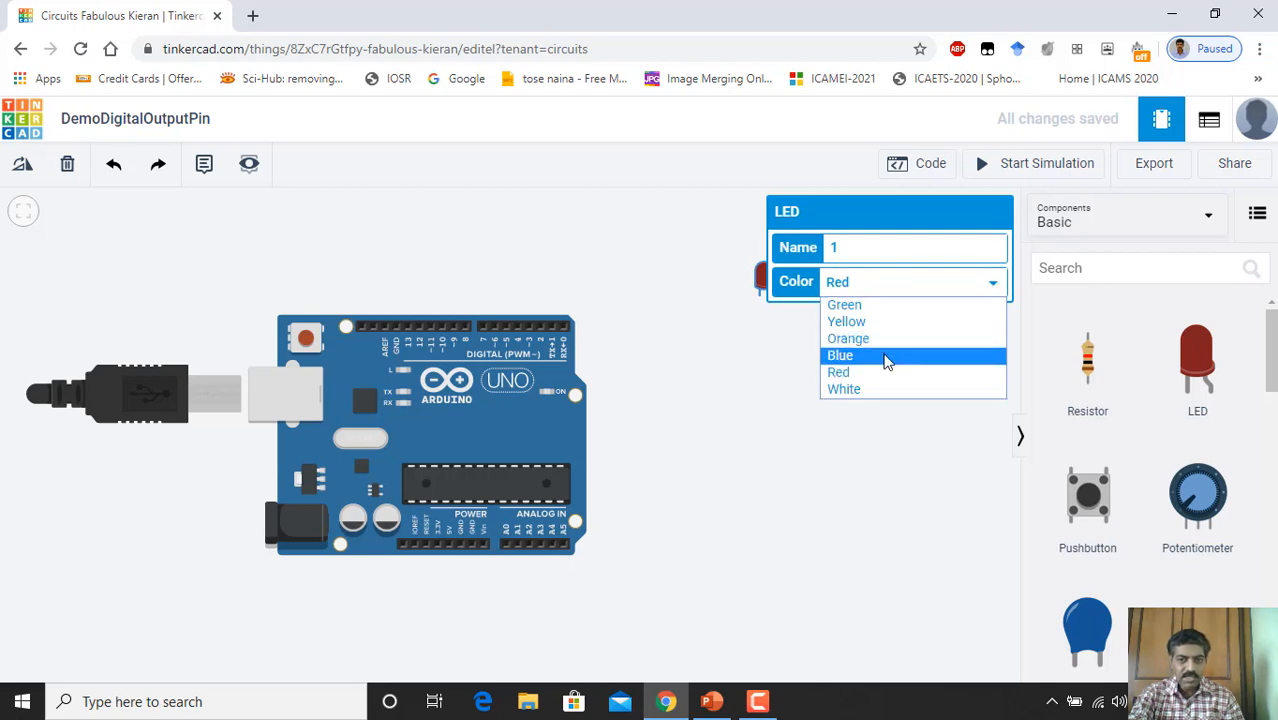
click(872, 308)
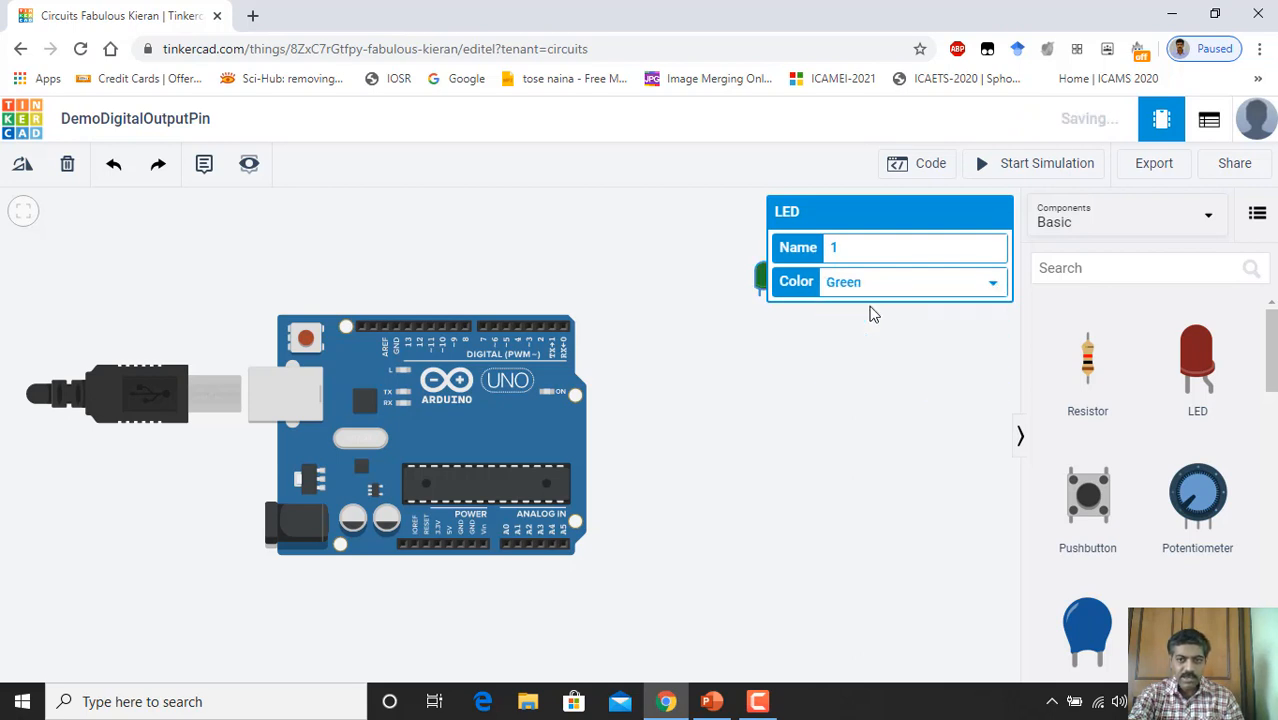
click(795, 365)
drag(762, 278, 573, 248)
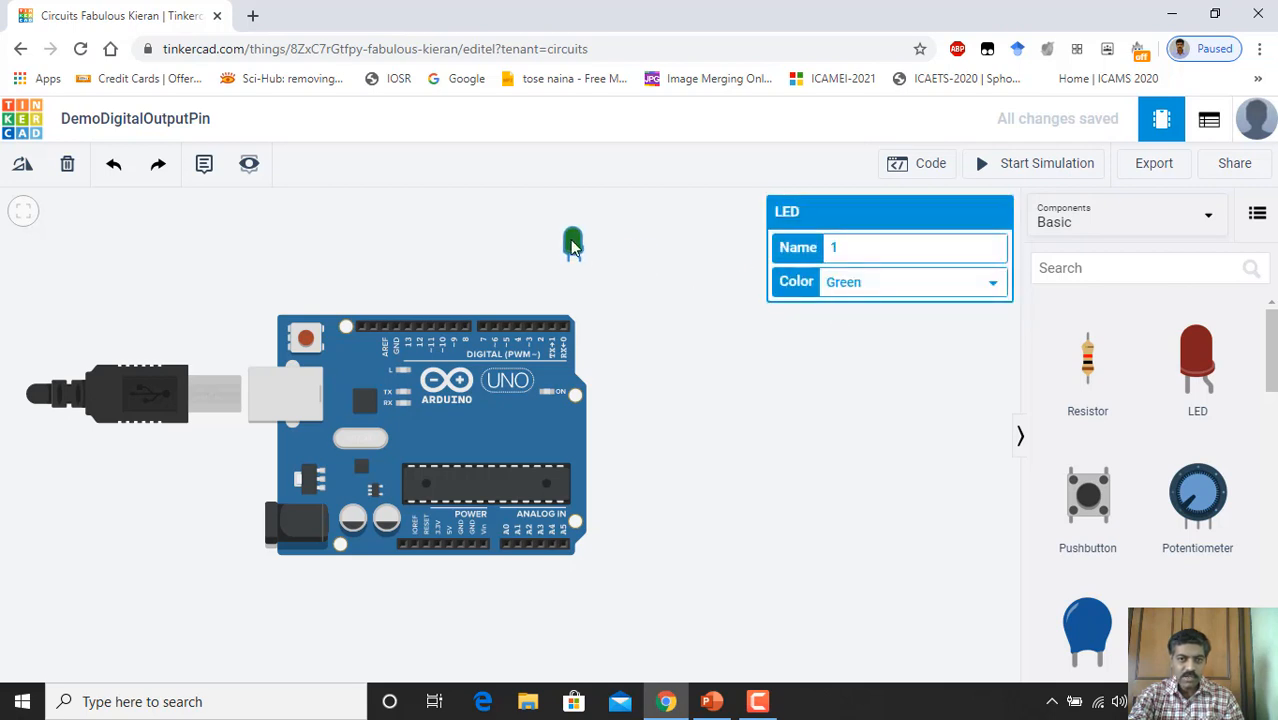
click(630, 365)
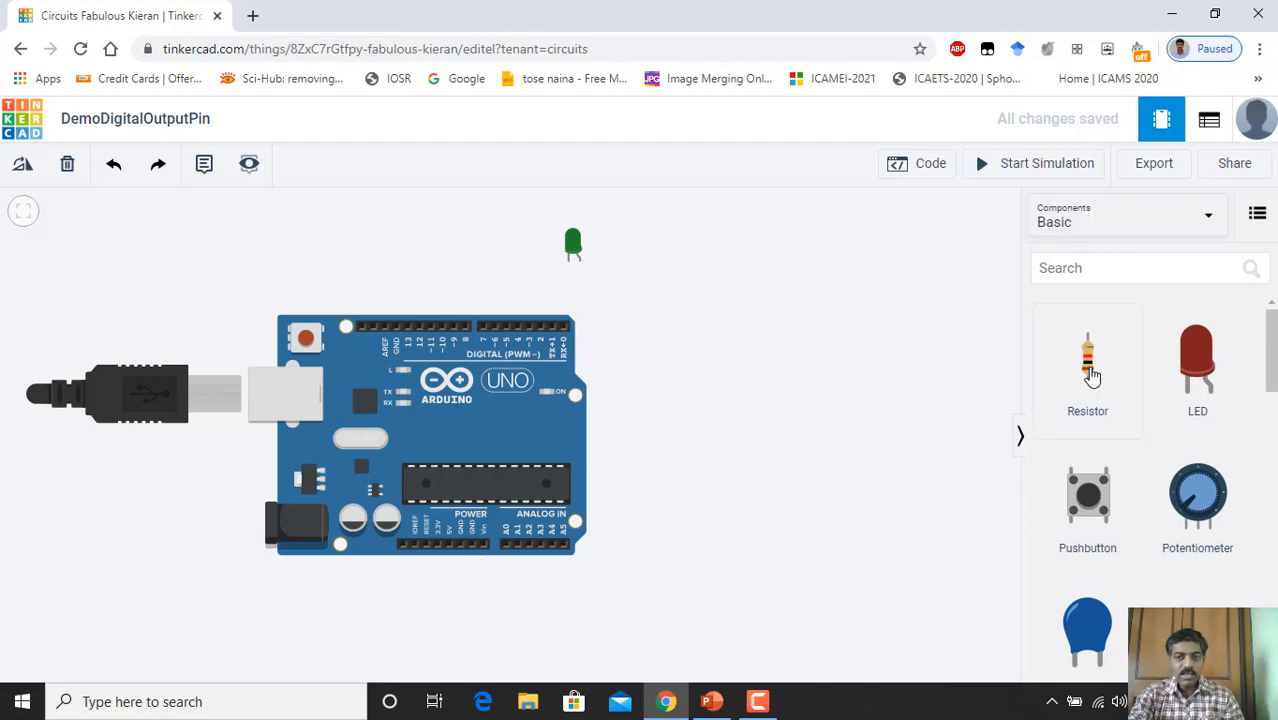
Step: Add a resistor to the right of the green LED with a resistance of 330 Ω
drag(1089, 367, 696, 287)
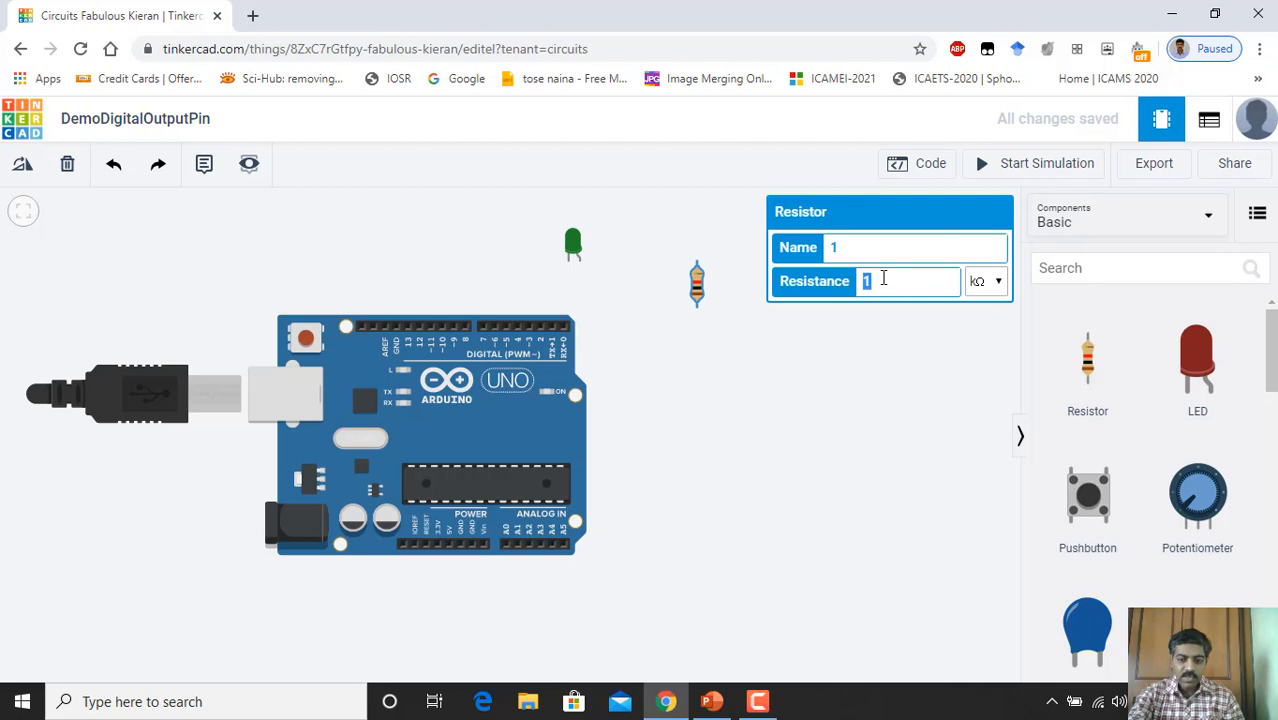
text(33)
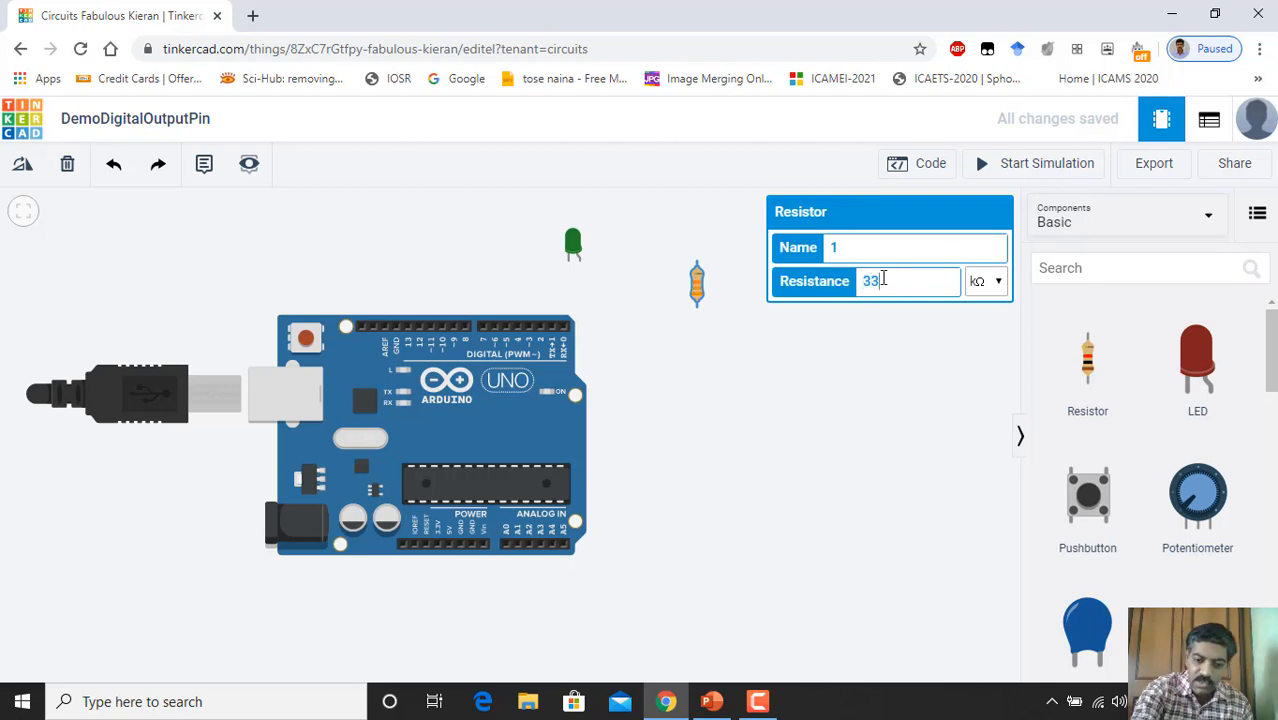
text(0)
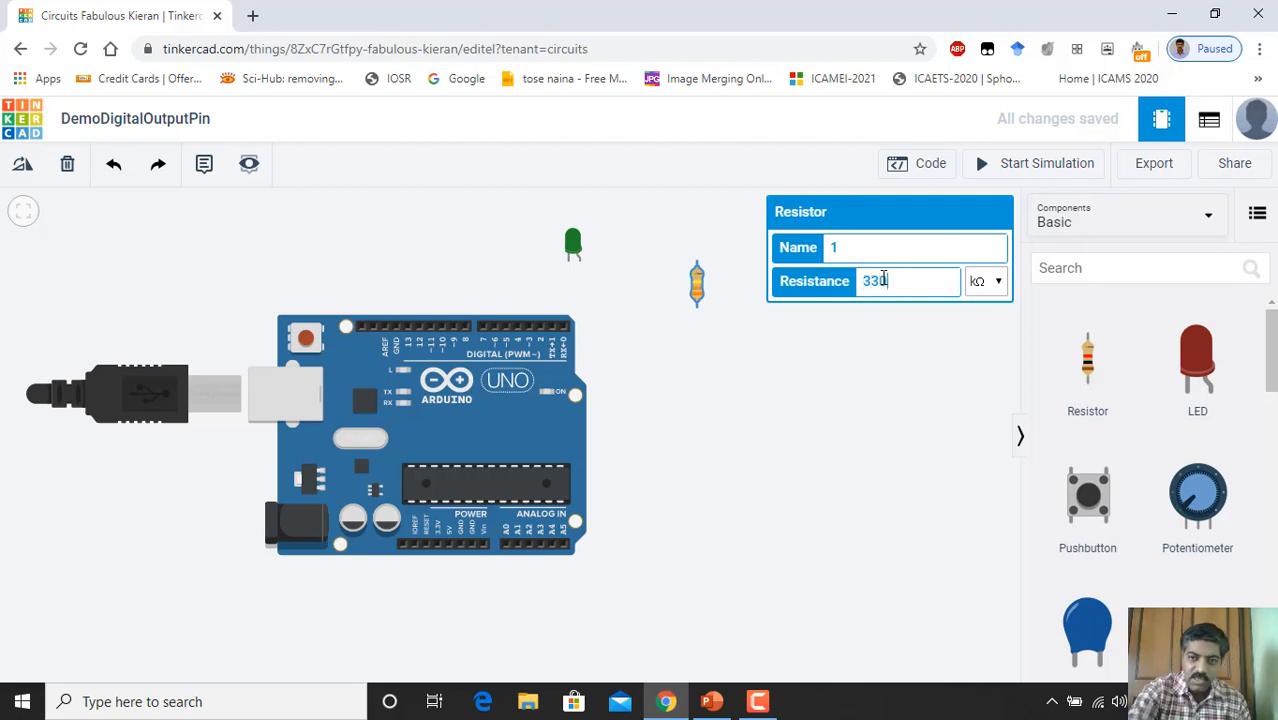
click(997, 286)
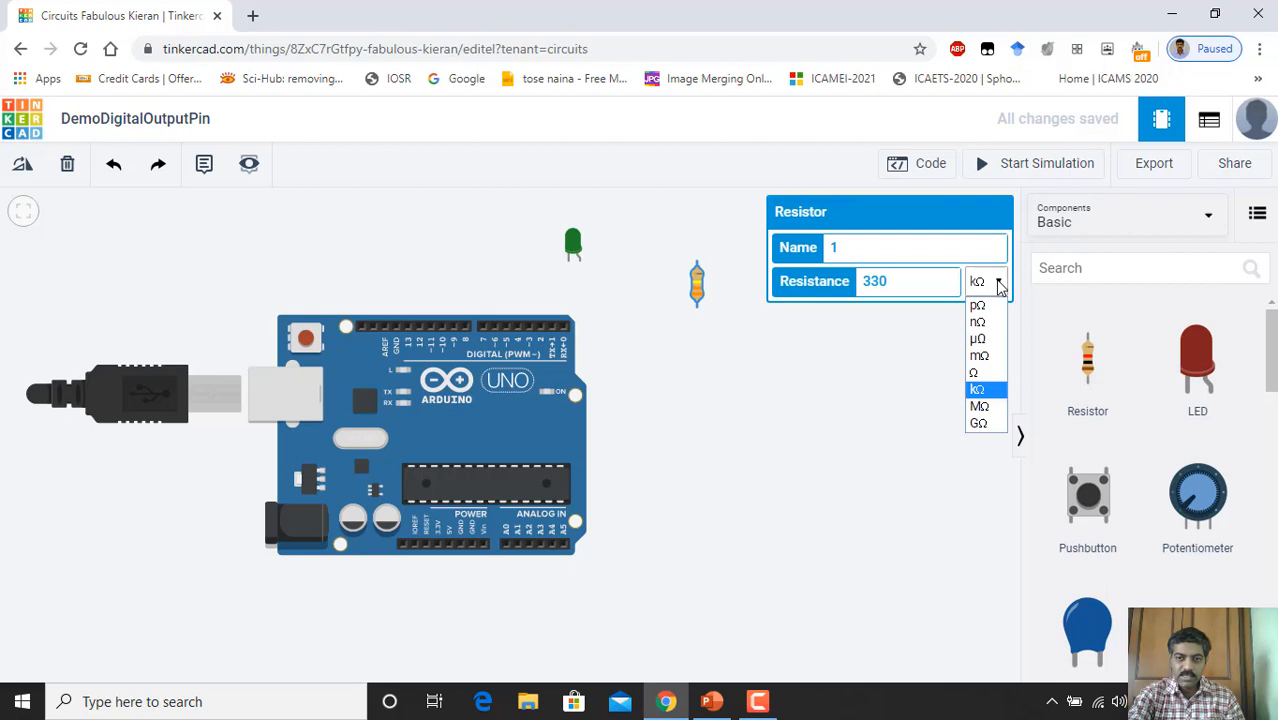
click(983, 377)
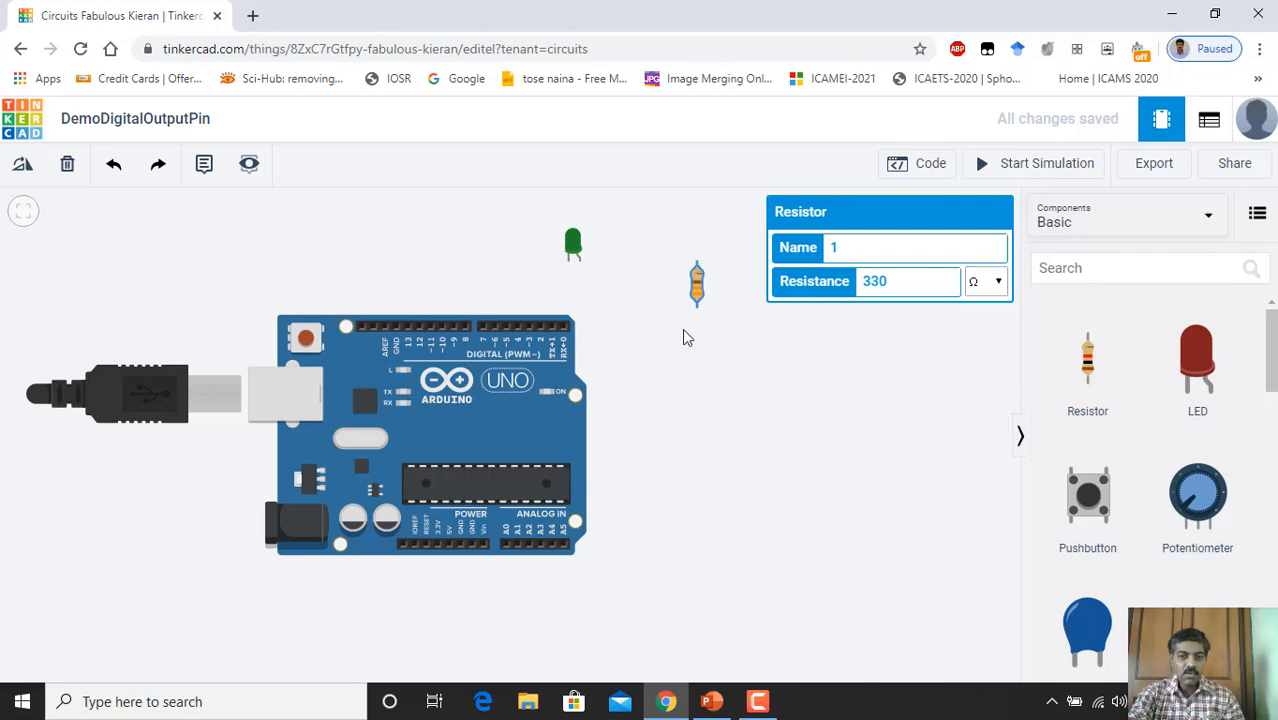
click(816, 366)
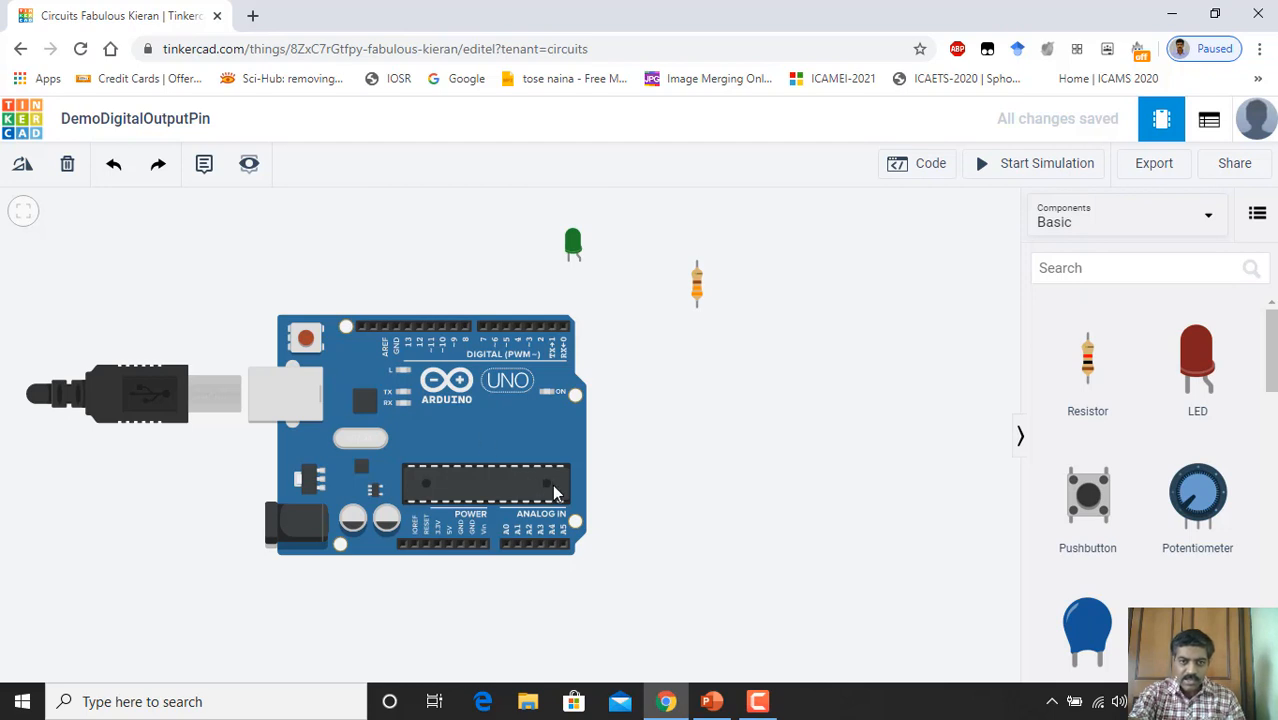
Step: Shift the Arduino down and right, and place a Breadboard Small beside it under the resistor
drag(555, 492, 642, 545)
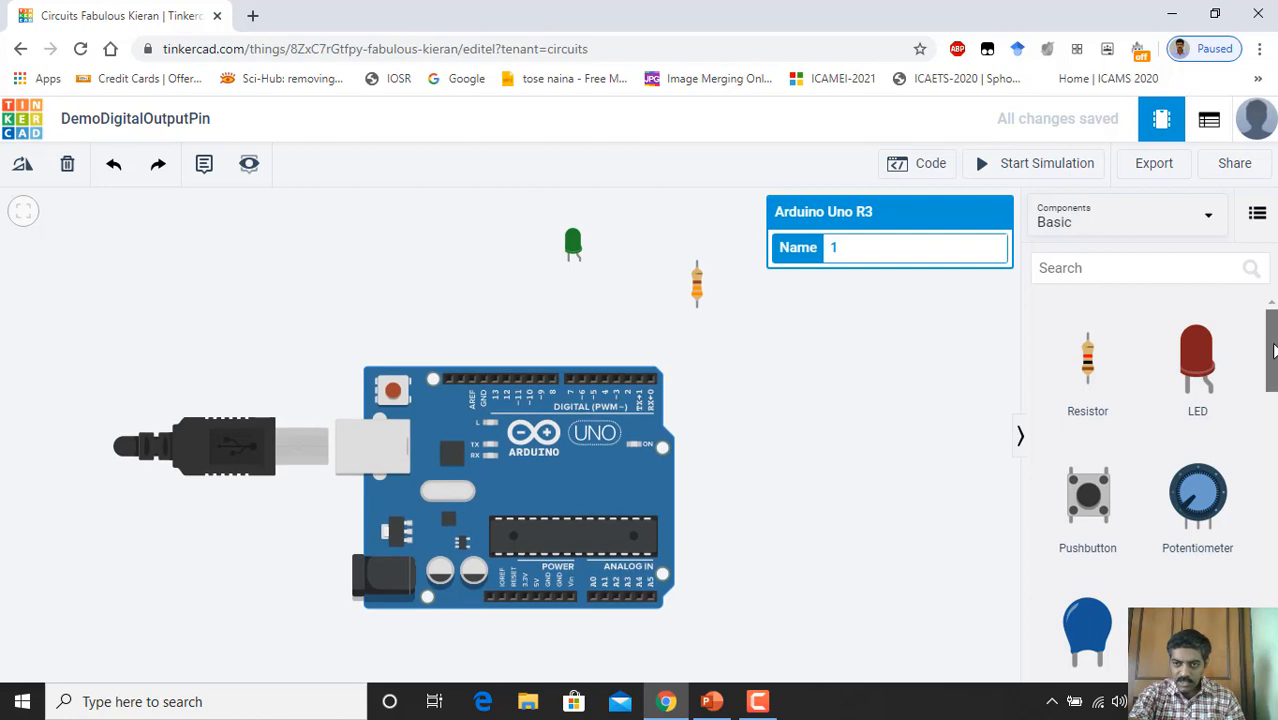
drag(1274, 350, 1274, 446)
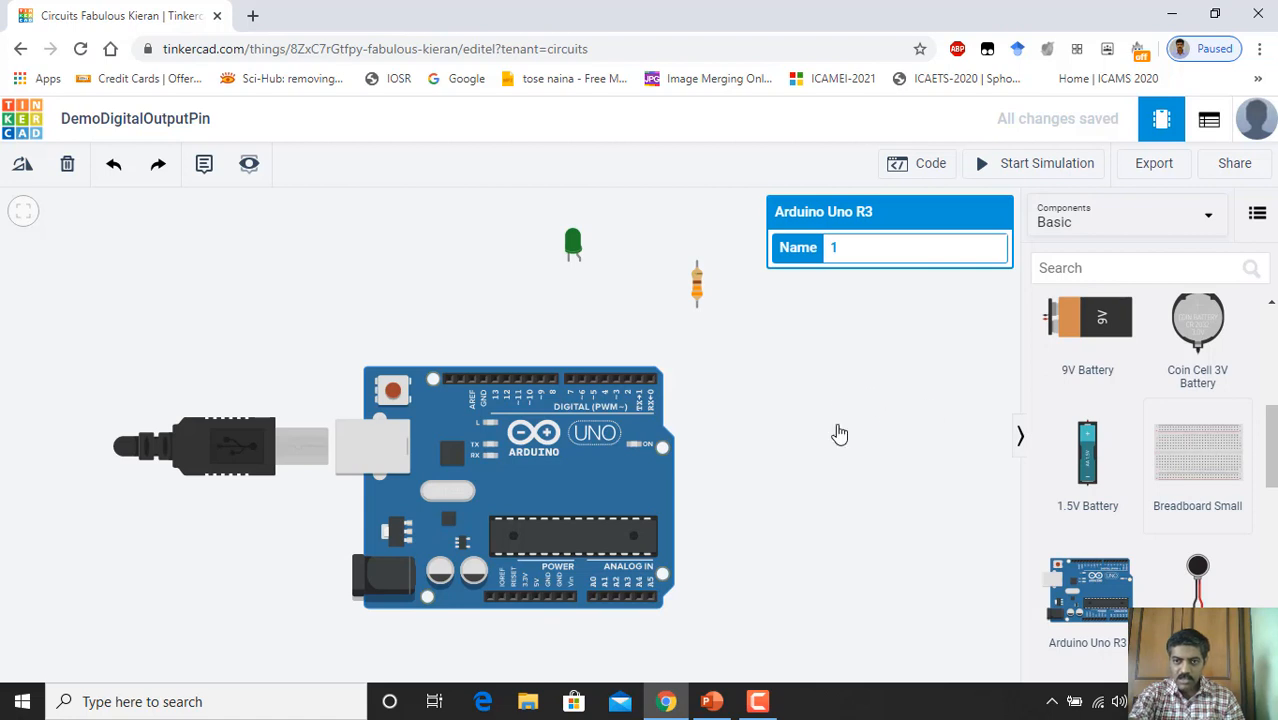
click(839, 433)
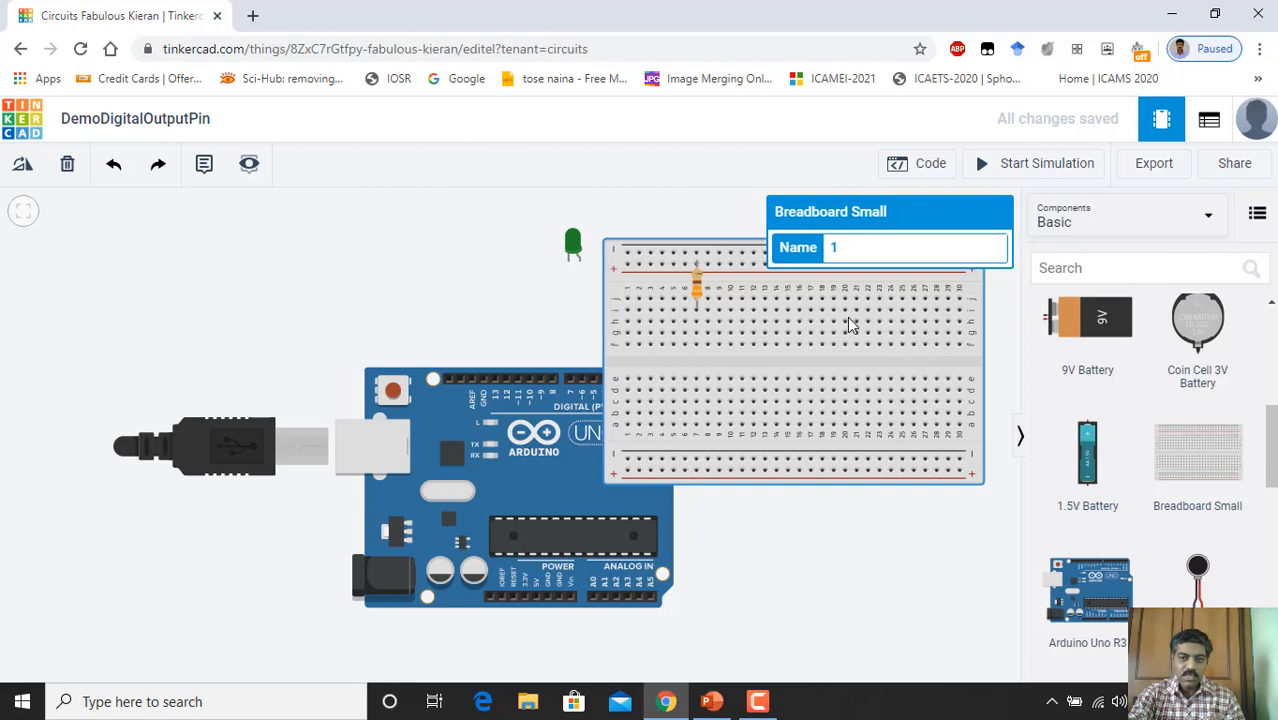
Step: Move the Arduino Uno down-left and set the small breadboard directly above it
drag(840, 370, 838, 392)
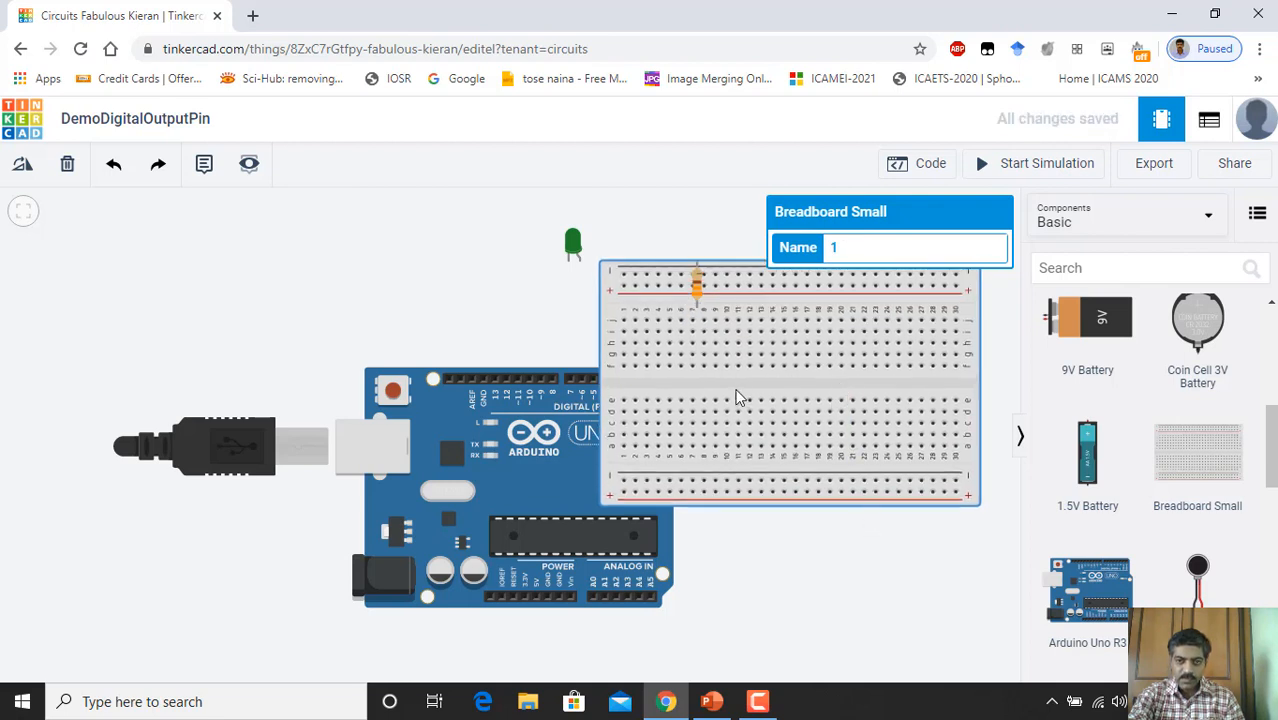
scroll(745, 405, down, 1)
scroll(750, 408, down, 2)
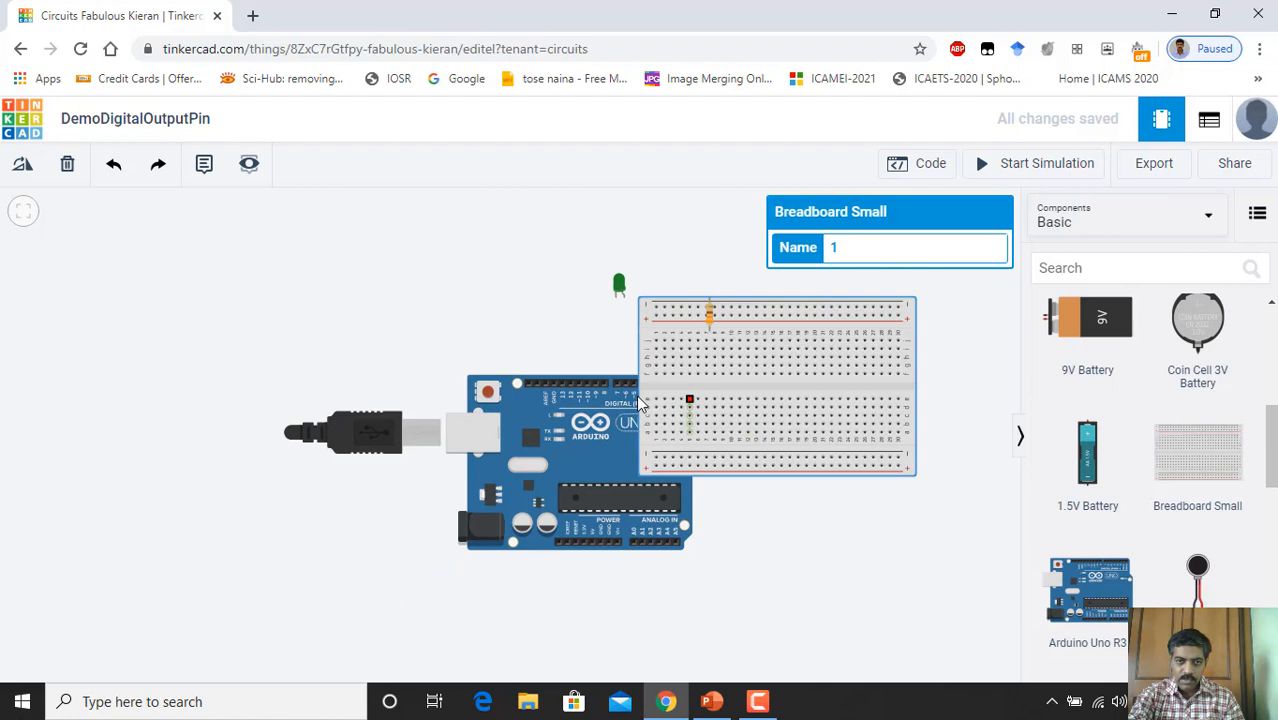
scroll(690, 420, up, 3)
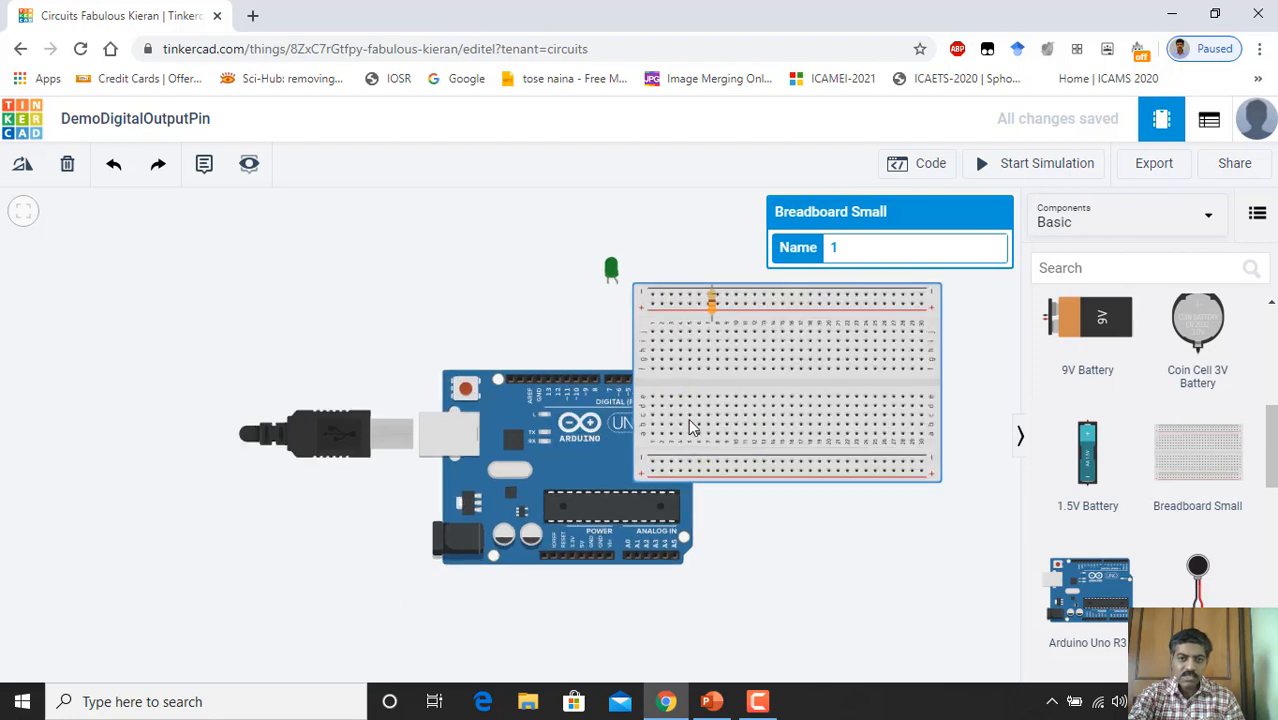
scroll(695, 425, down, 3)
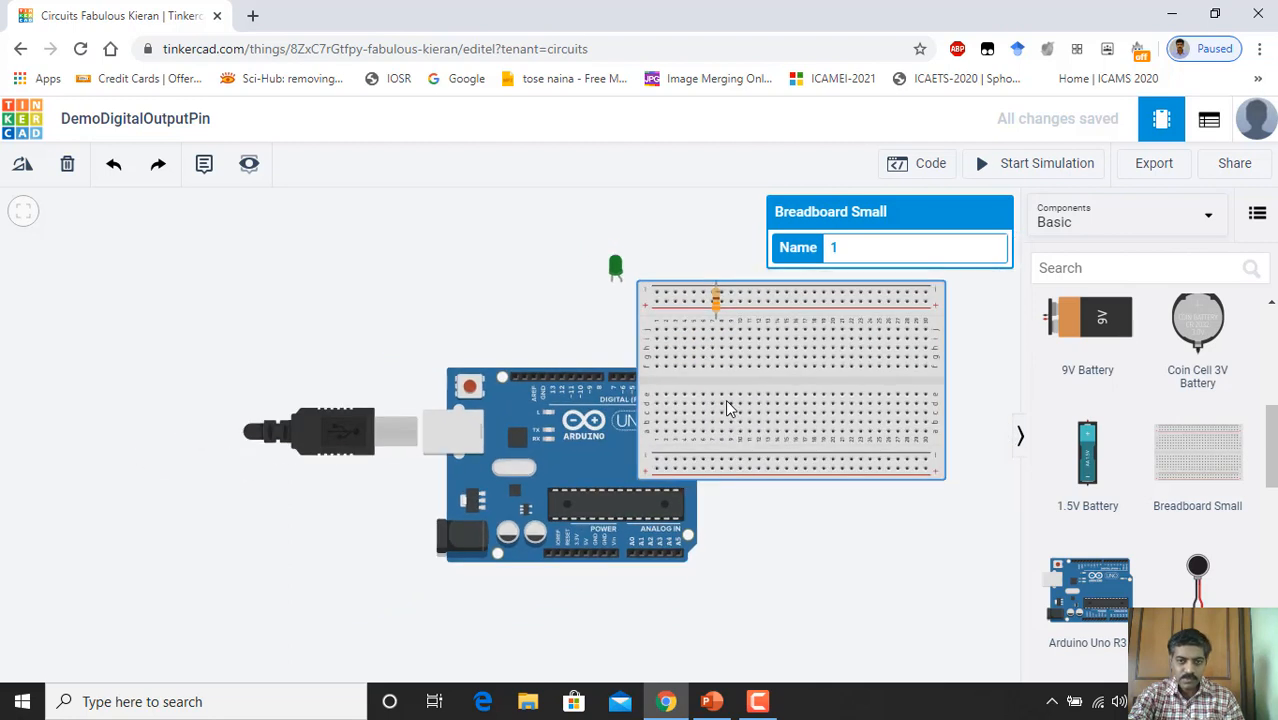
click(828, 511)
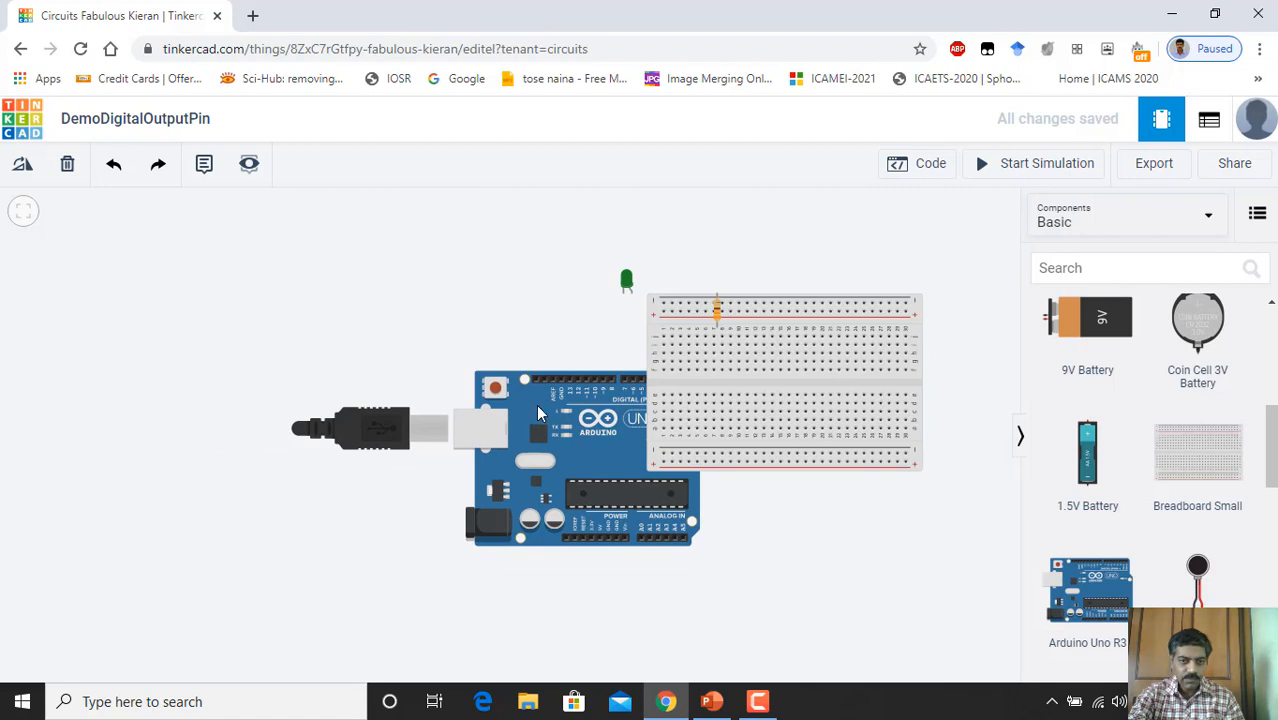
drag(447, 417, 405, 441)
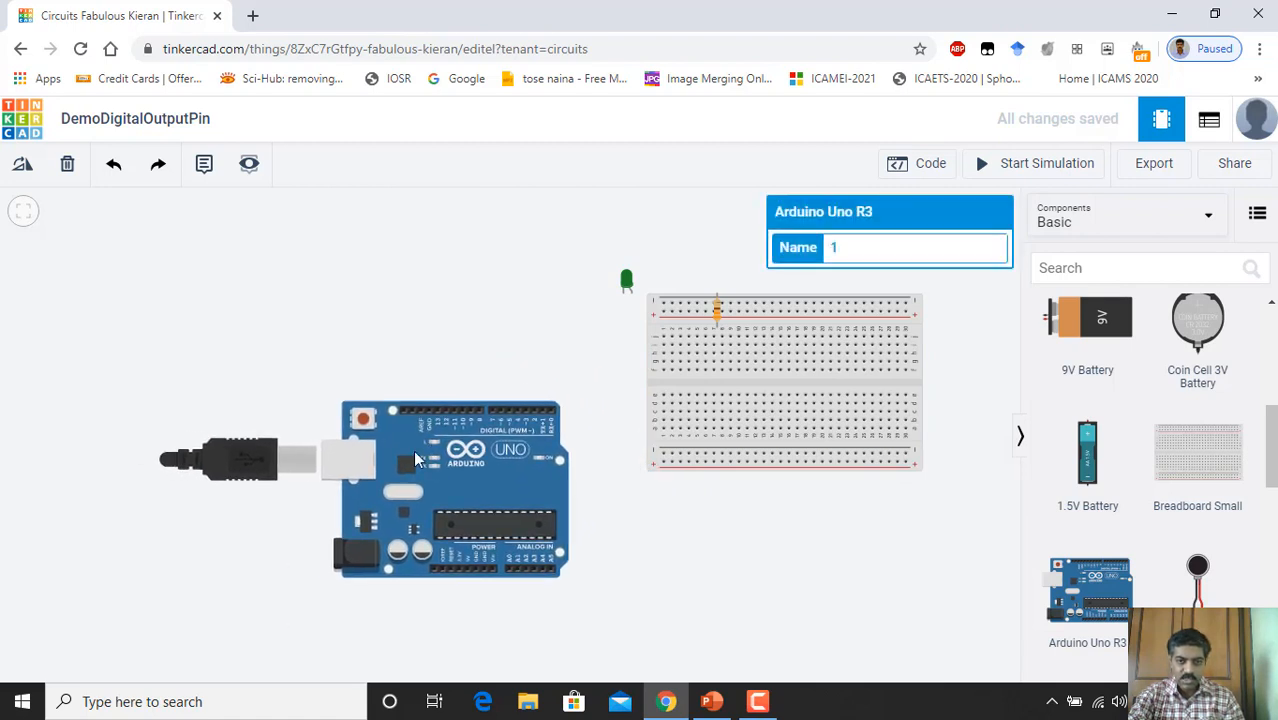
drag(815, 388, 473, 289)
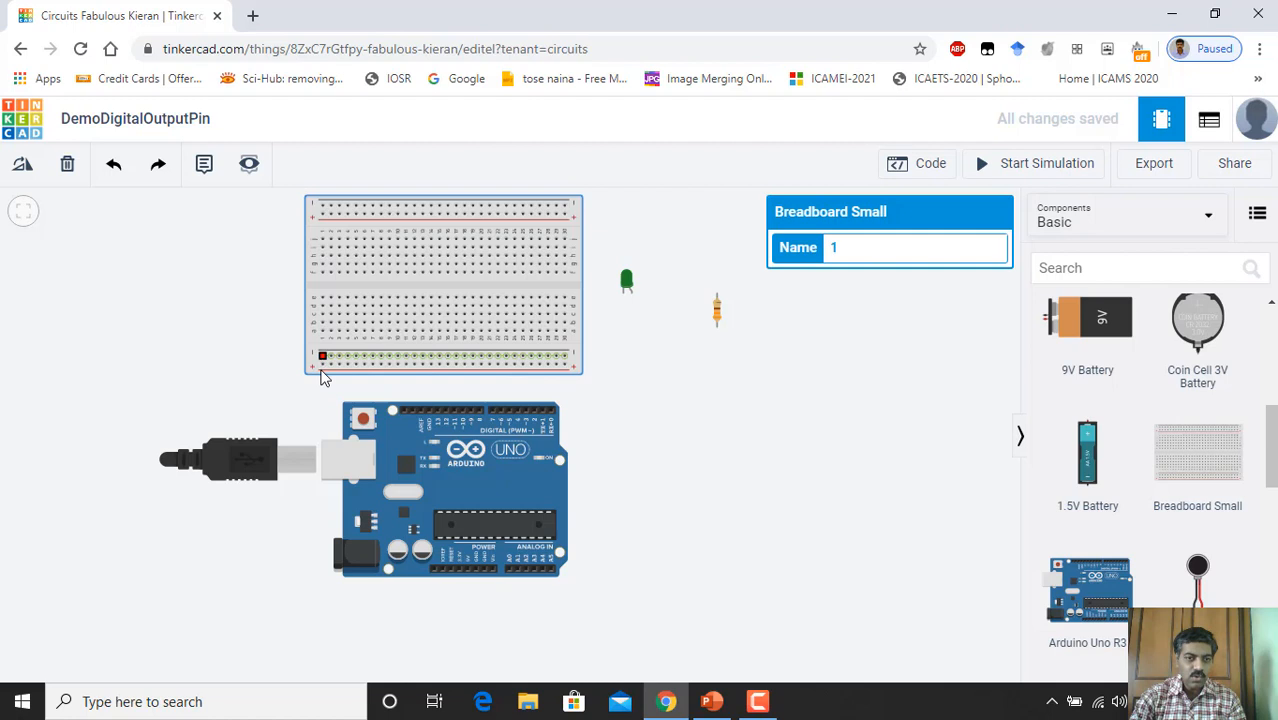
scroll(537, 333, up, 5)
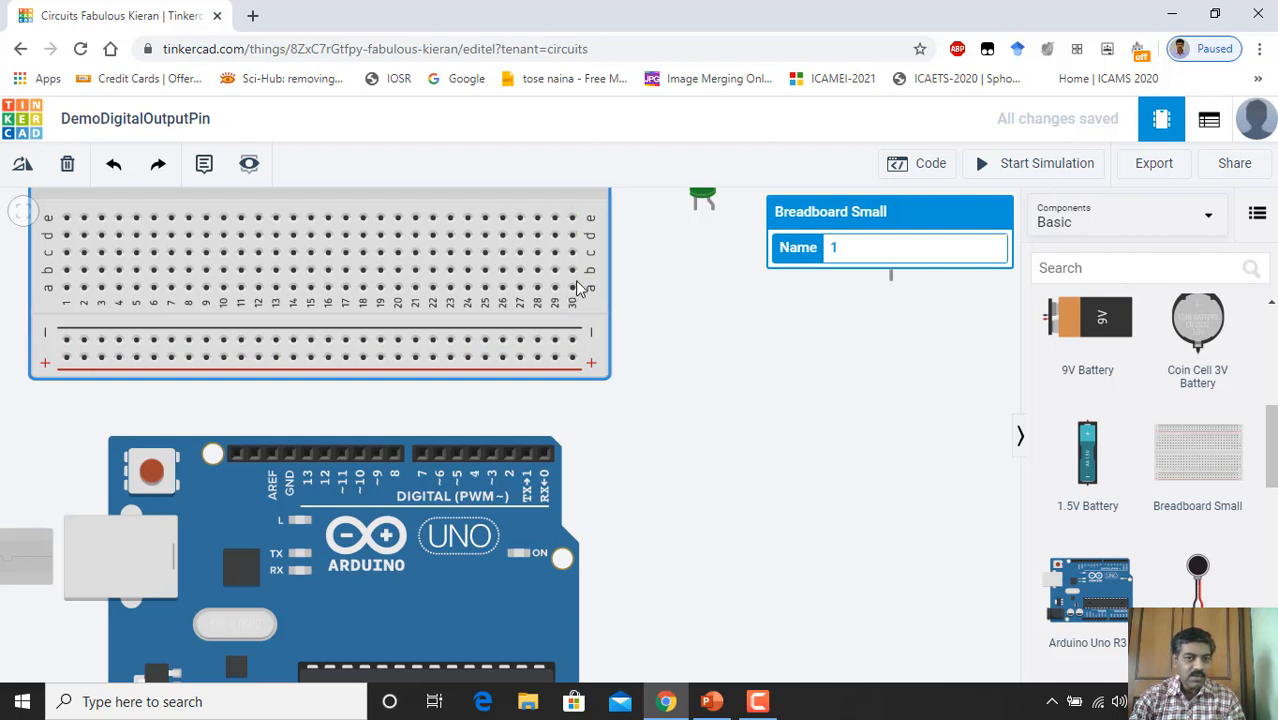
scroll(629, 370, down, 4)
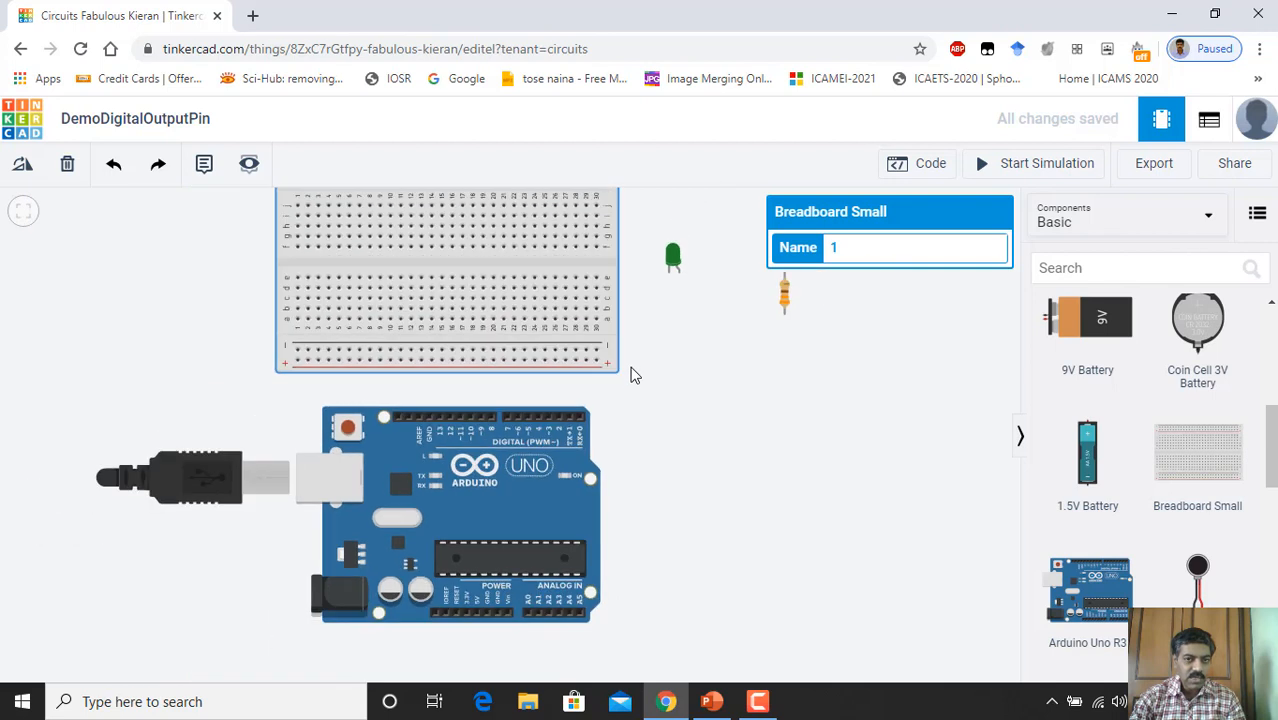
drag(688, 390, 697, 466)
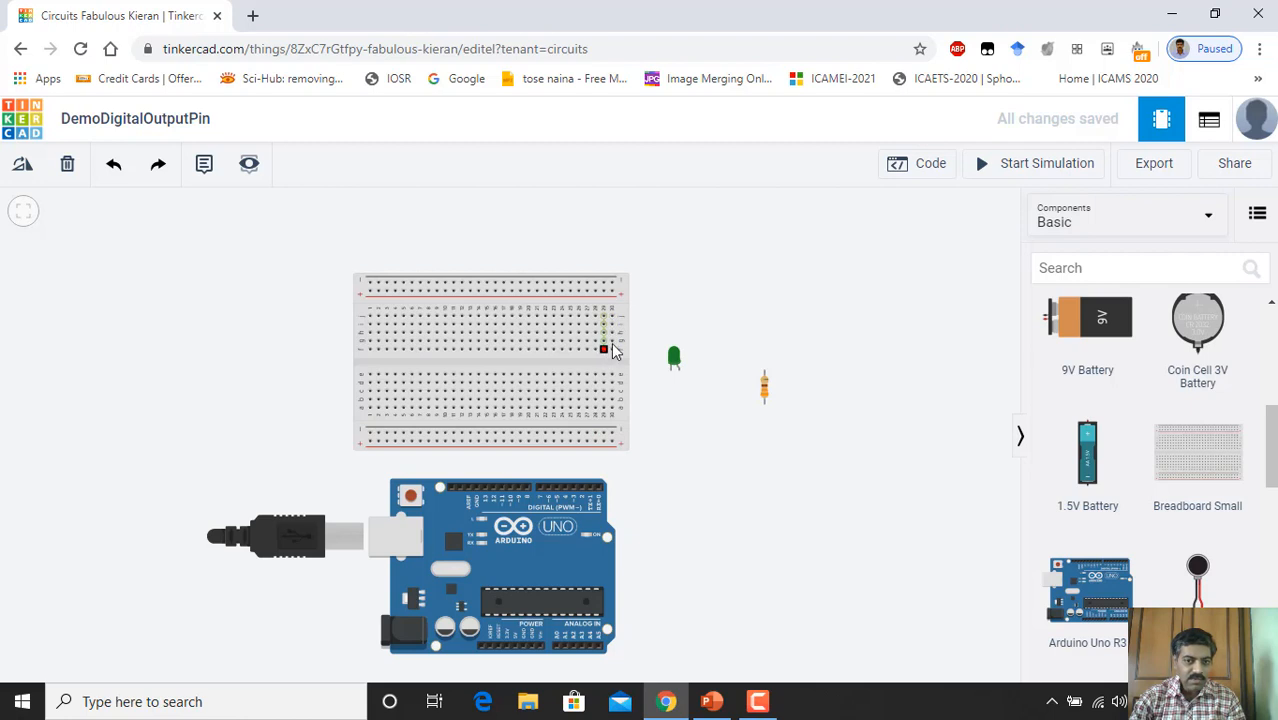
scroll(604, 357, up, 5)
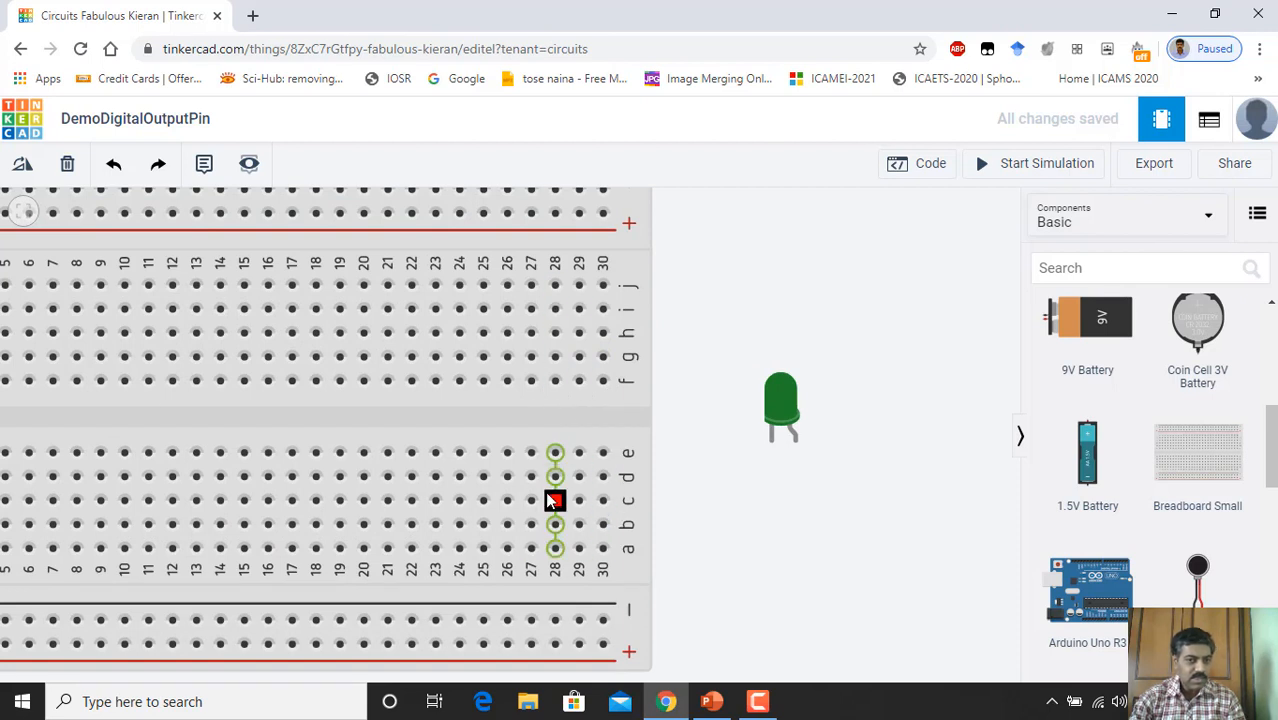
scroll(684, 470, down, 3)
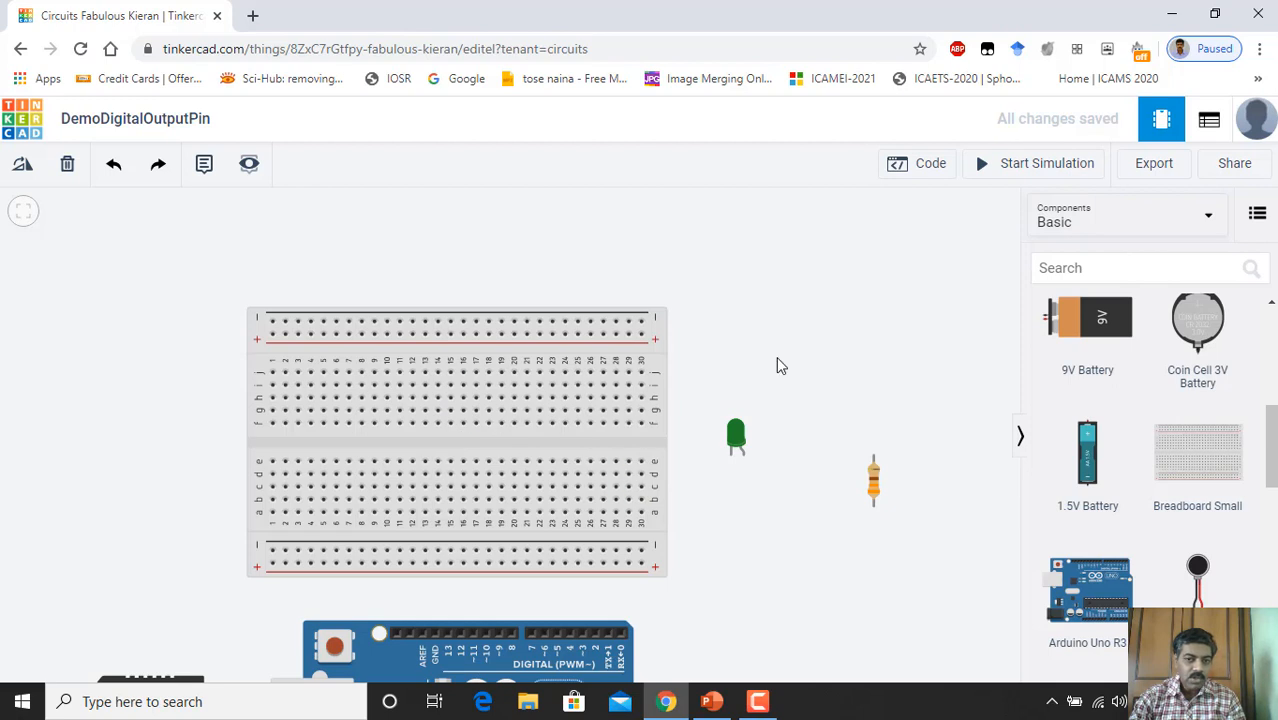
scroll(707, 522, down, 2)
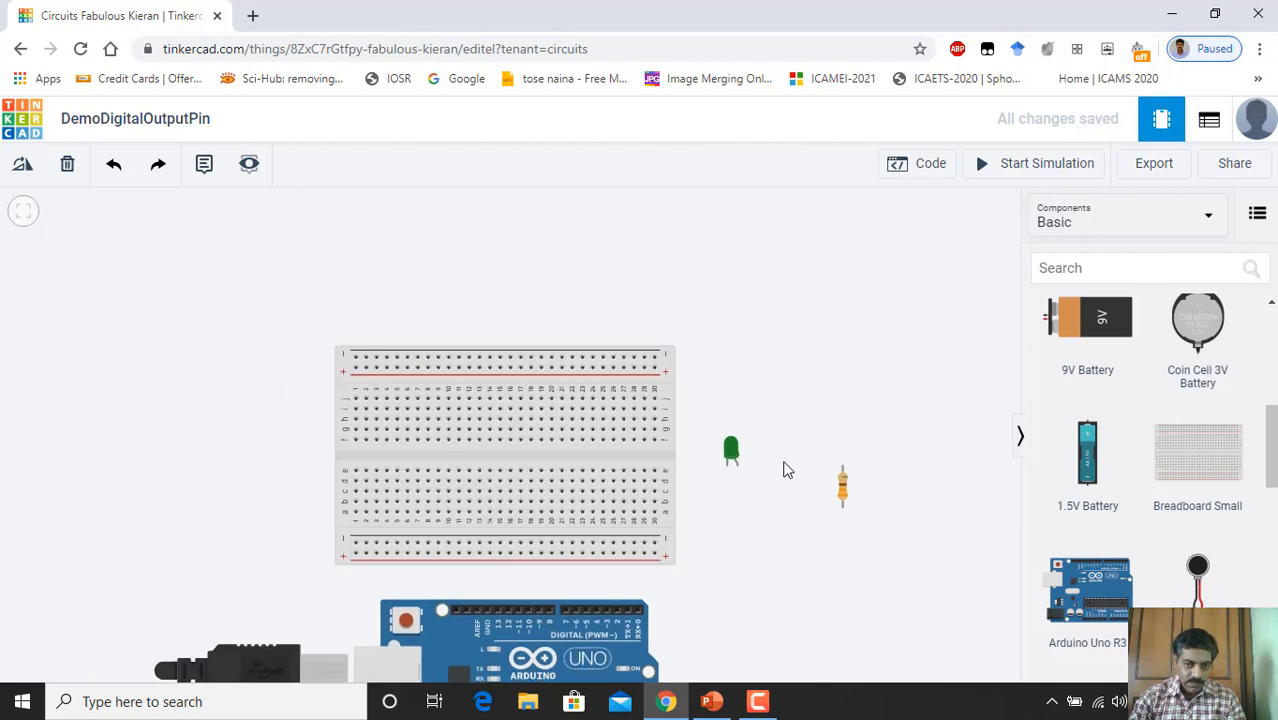
drag(785, 468, 810, 391)
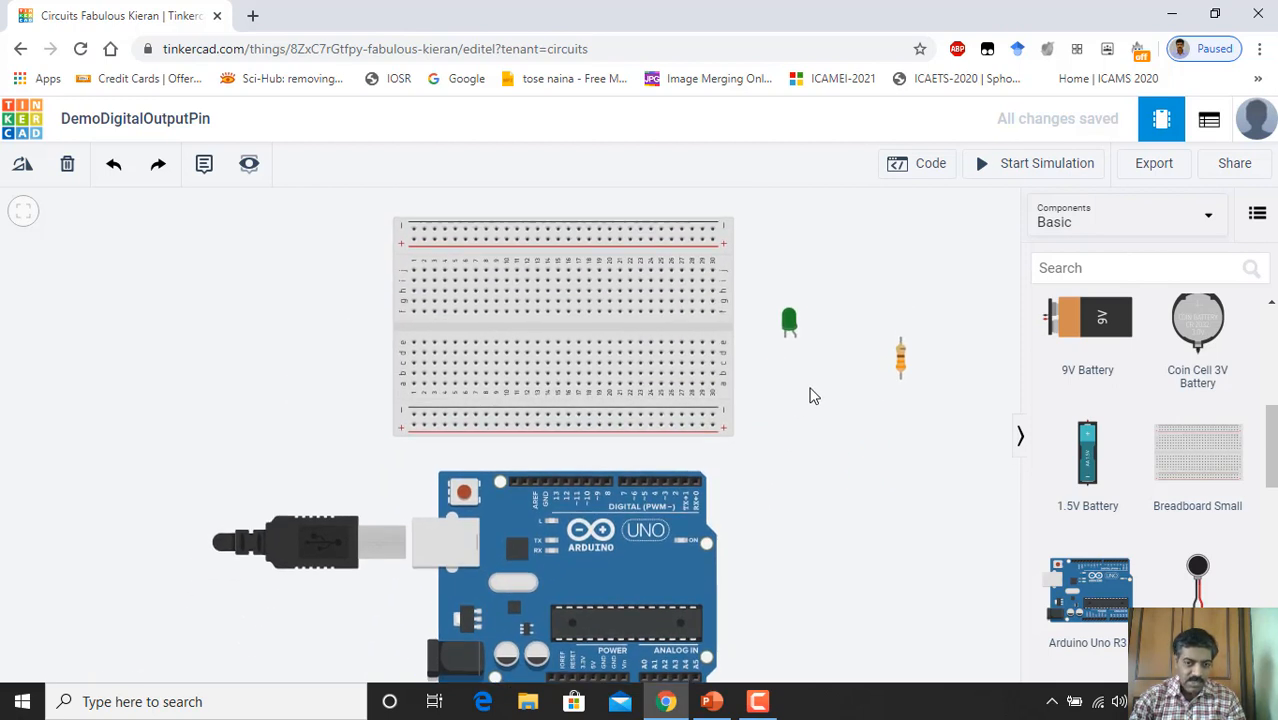
scroll(767, 515, down, 1)
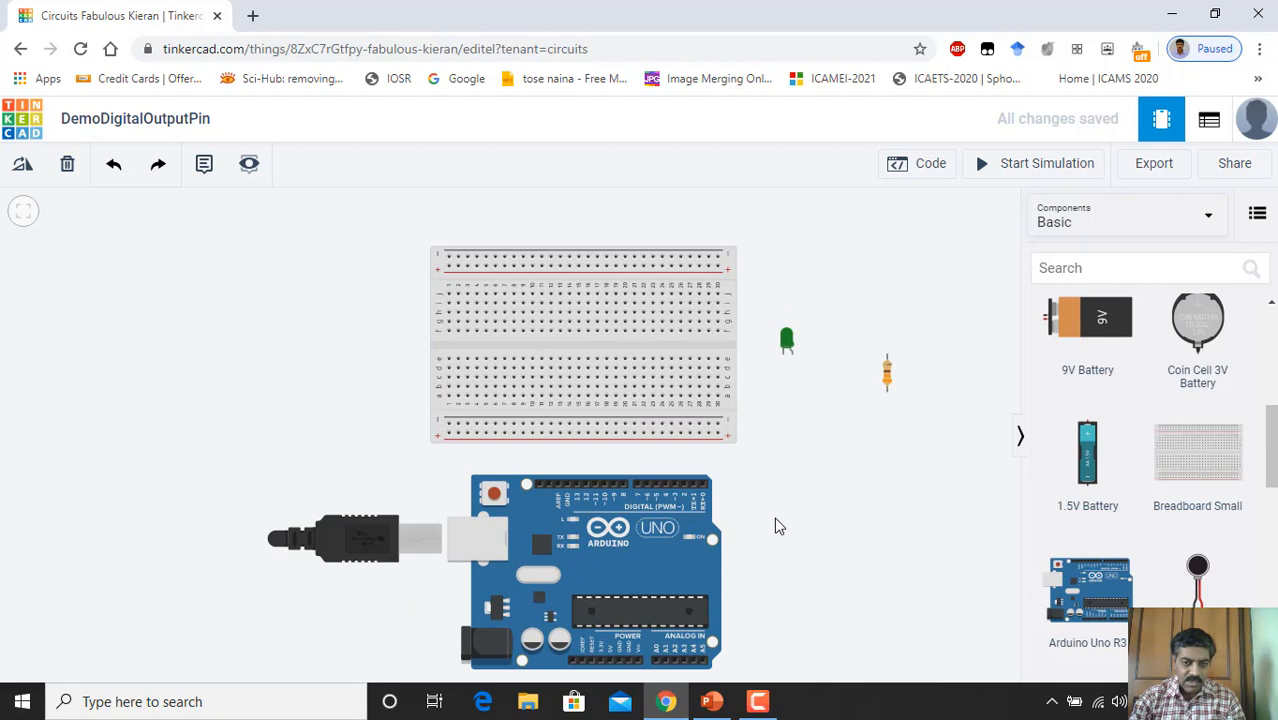
drag(773, 526, 779, 494)
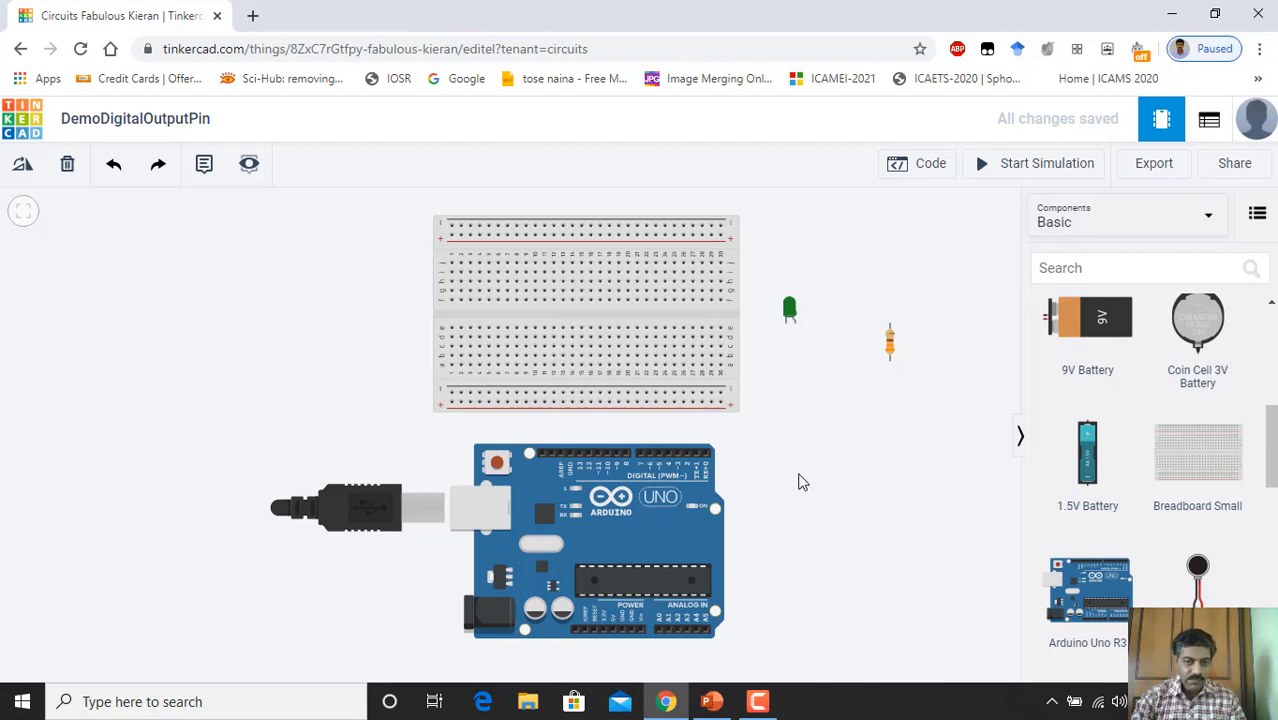
scroll(767, 474, down, 2)
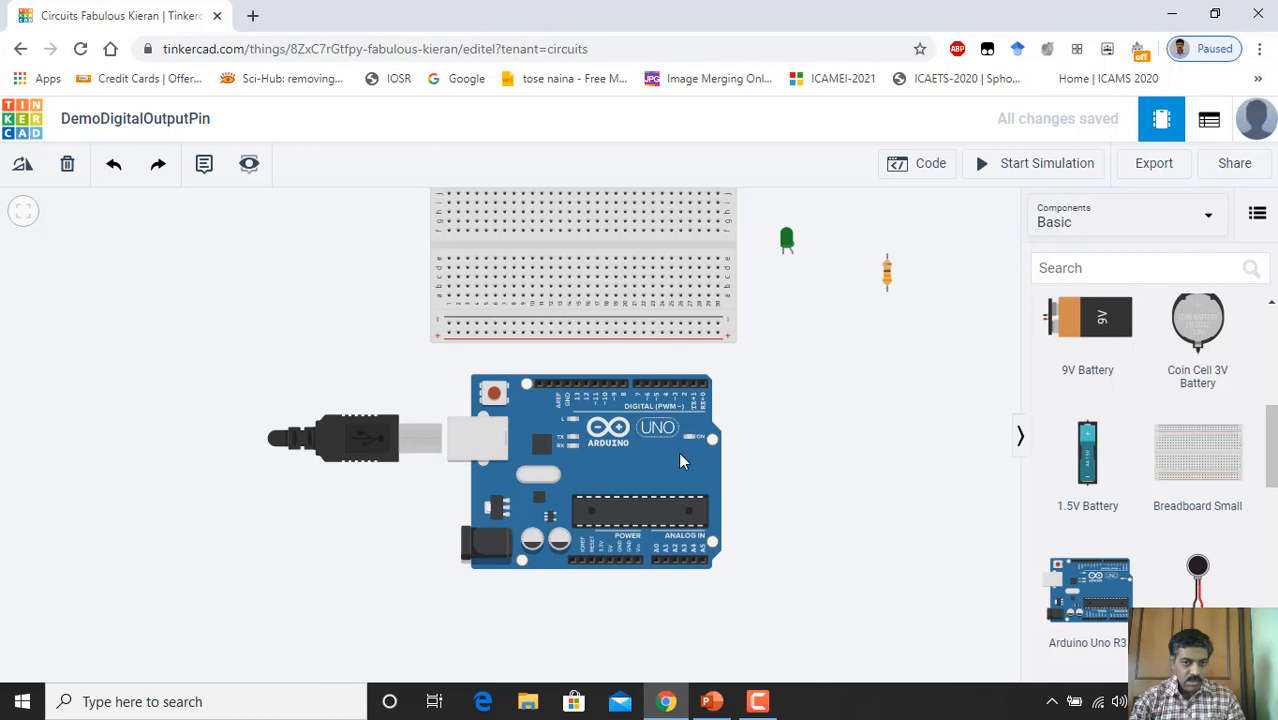
Step: Route a wire from the Arduino's 5V pin around the board's right side to the breadboard power rail
drag(656, 443, 653, 431)
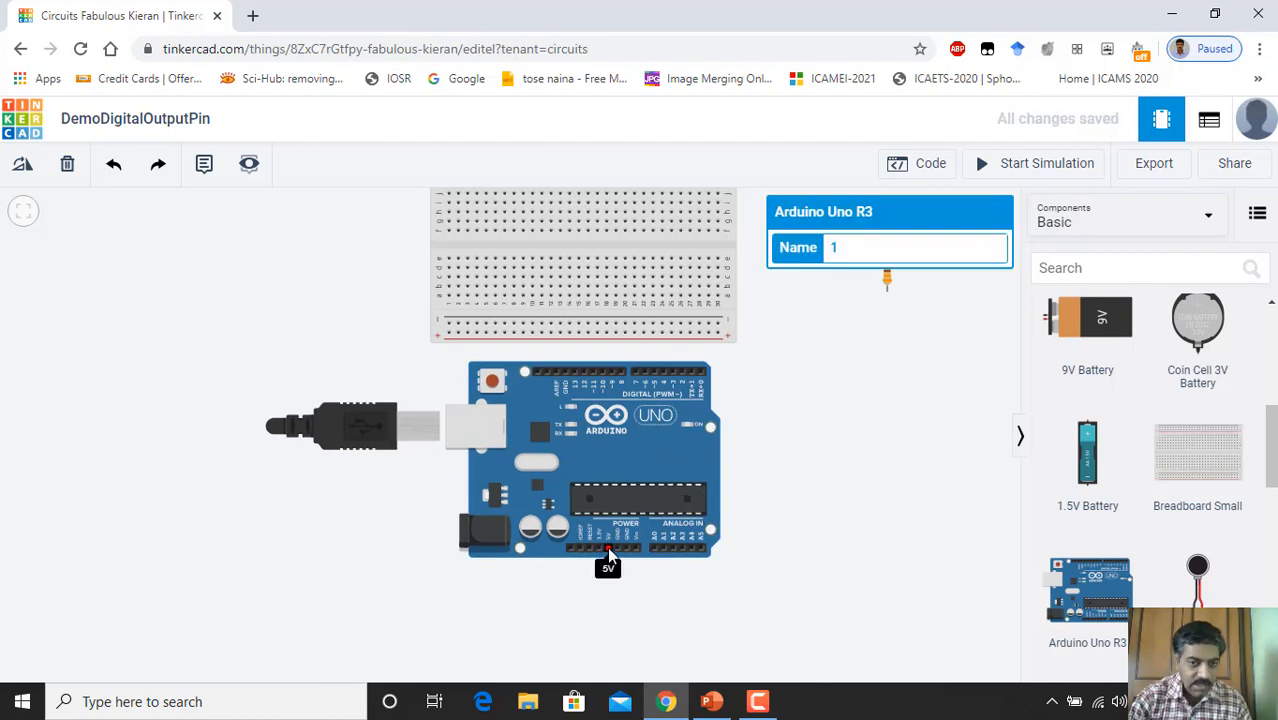
scroll(610, 548, up, 6)
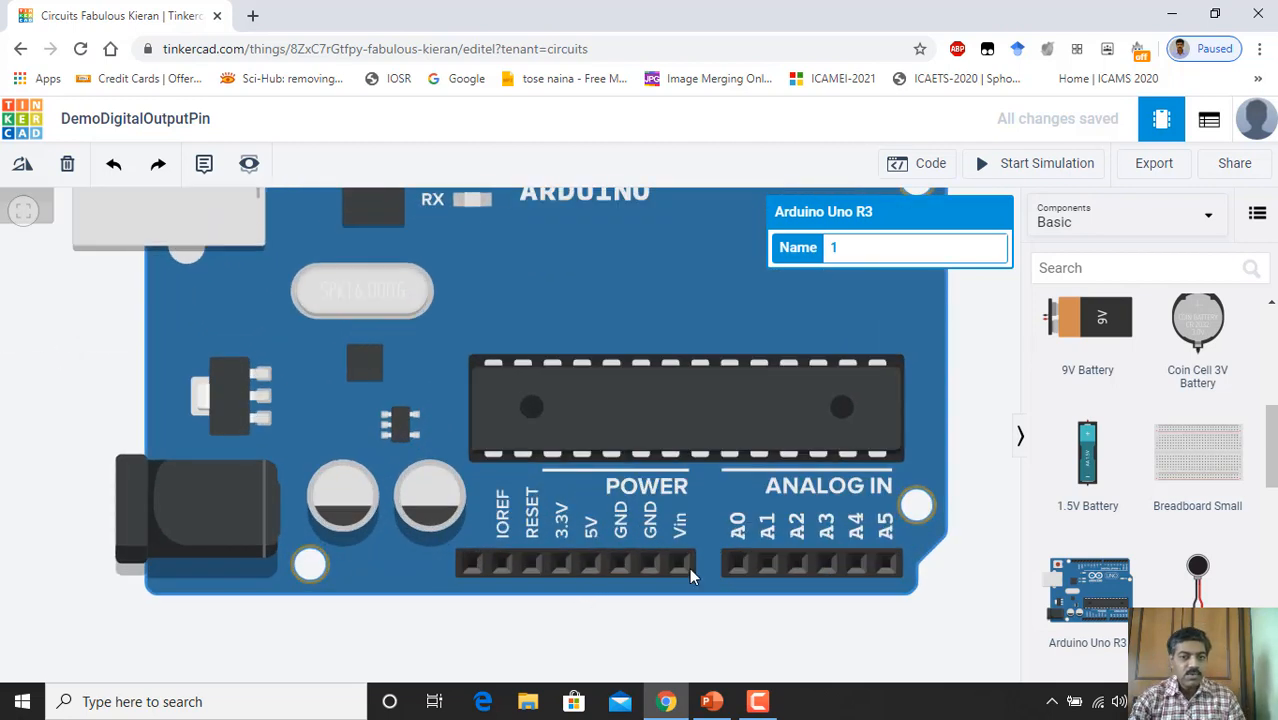
scroll(650, 435, down, 5)
scroll(651, 436, down, 4)
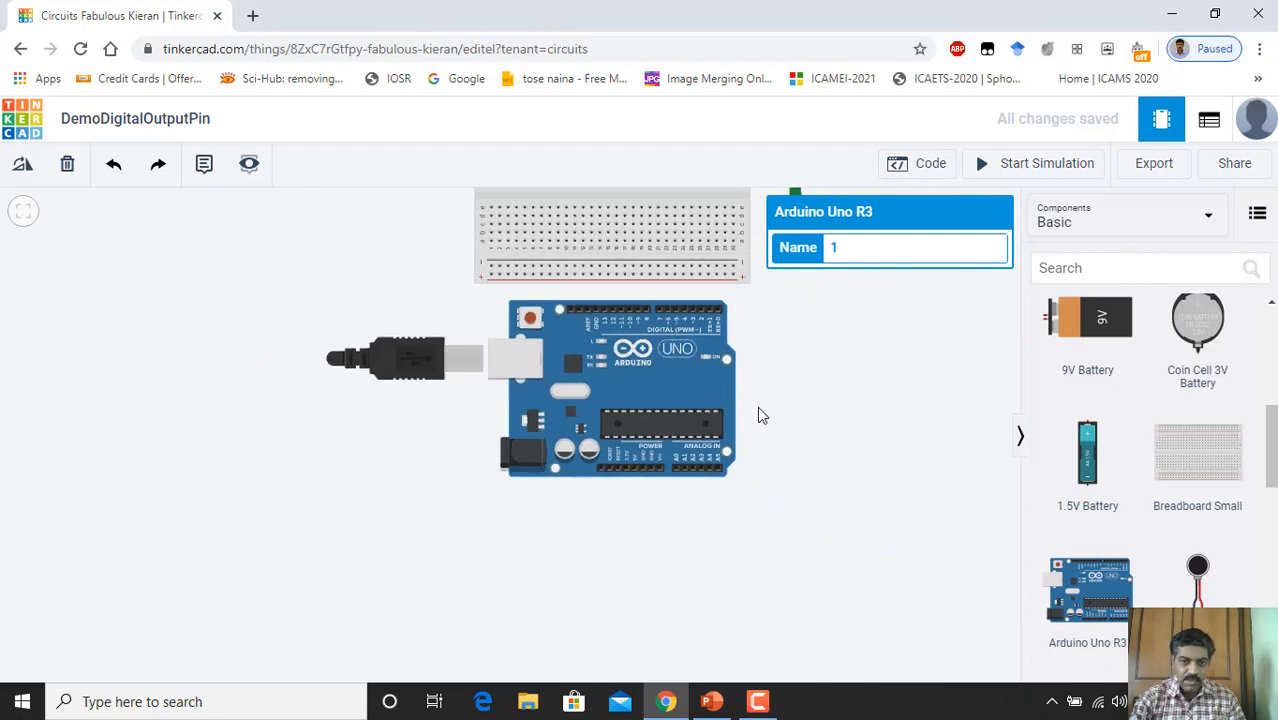
drag(779, 405, 776, 431)
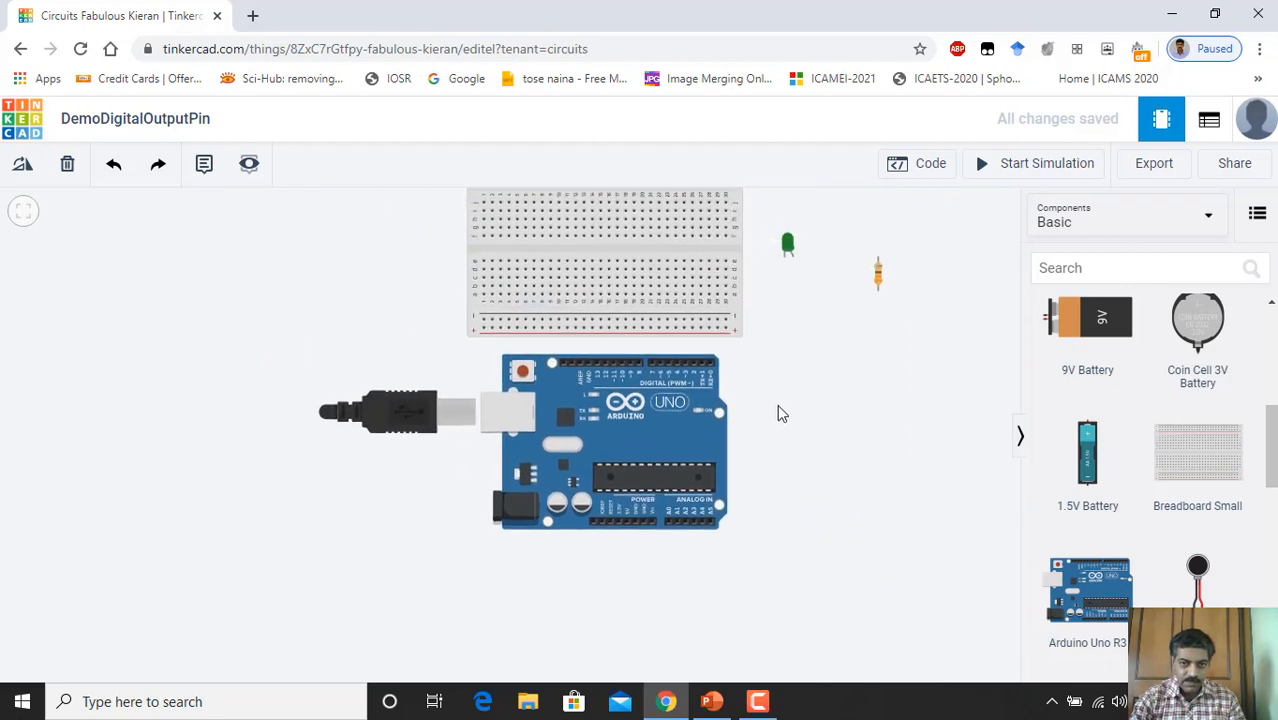
scroll(629, 531, up, 1)
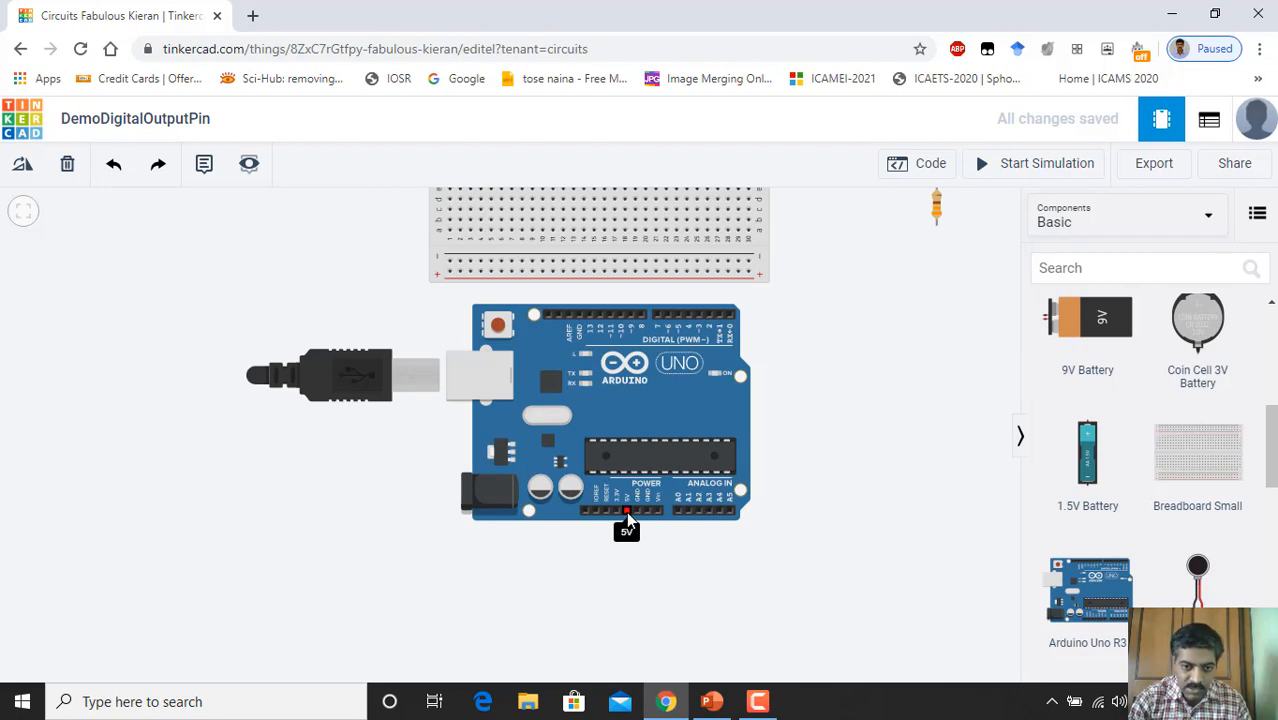
click(626, 511)
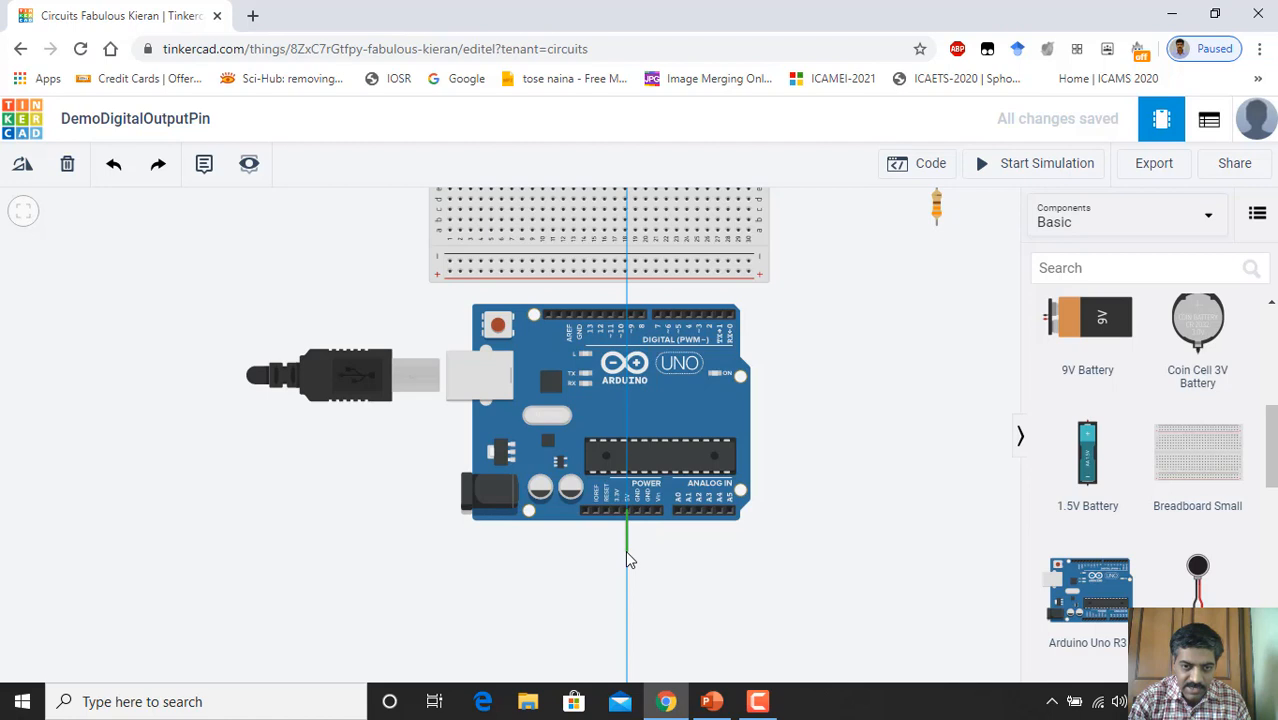
click(626, 550)
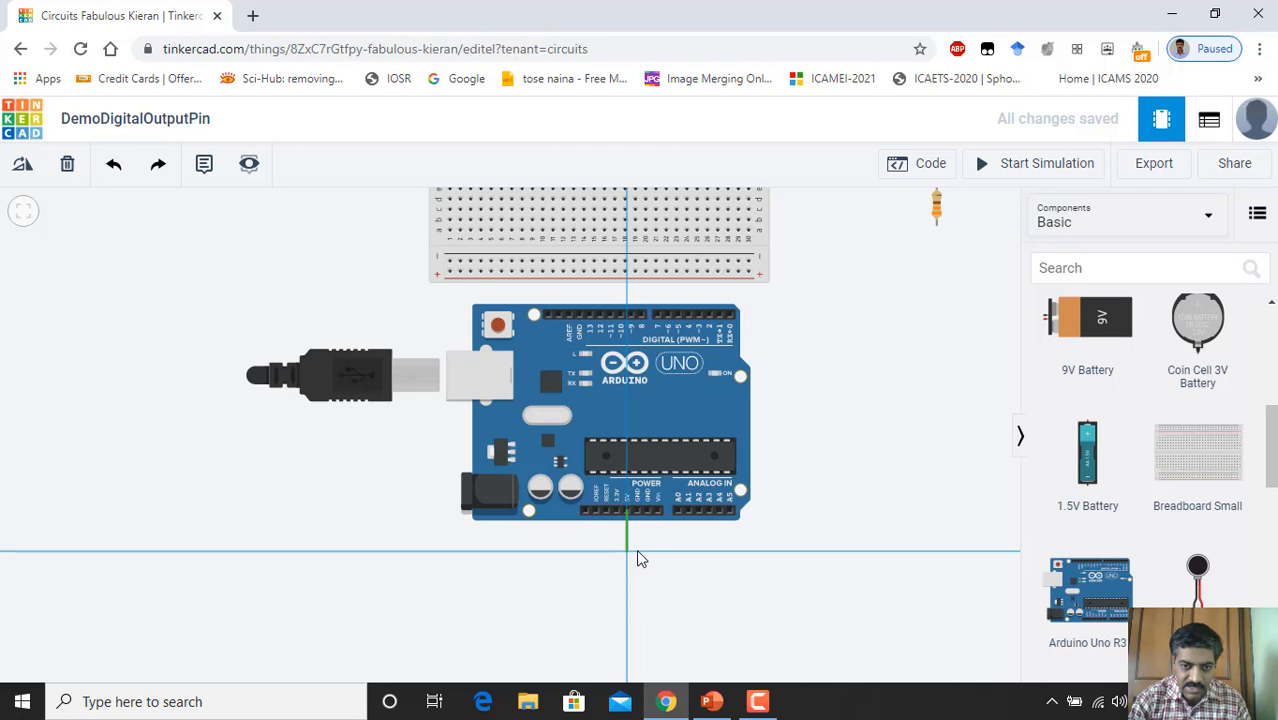
click(787, 551)
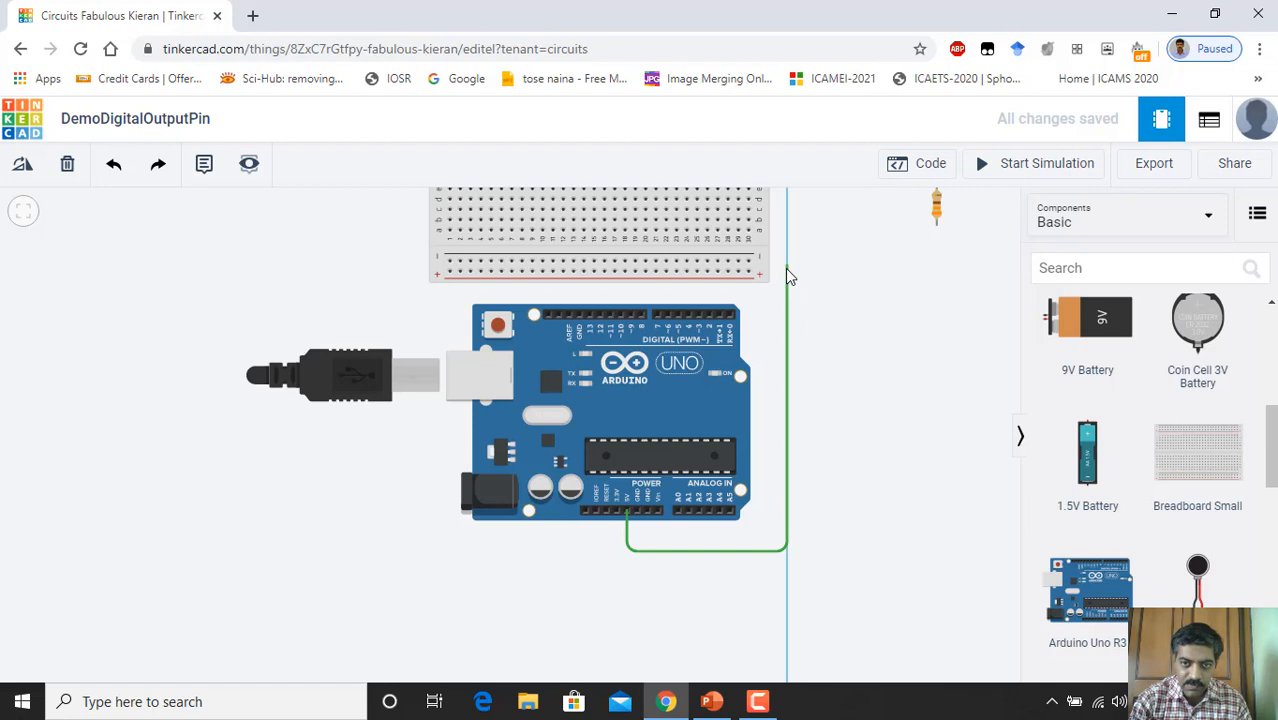
click(785, 268)
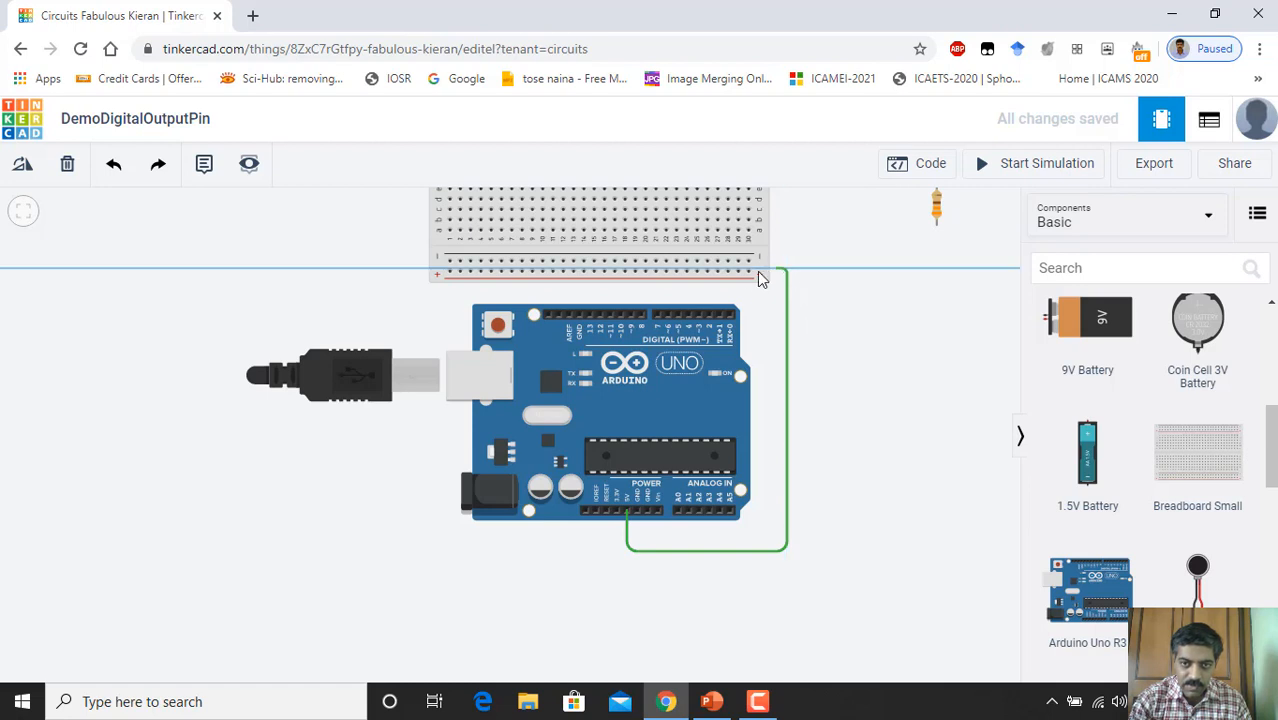
click(746, 273)
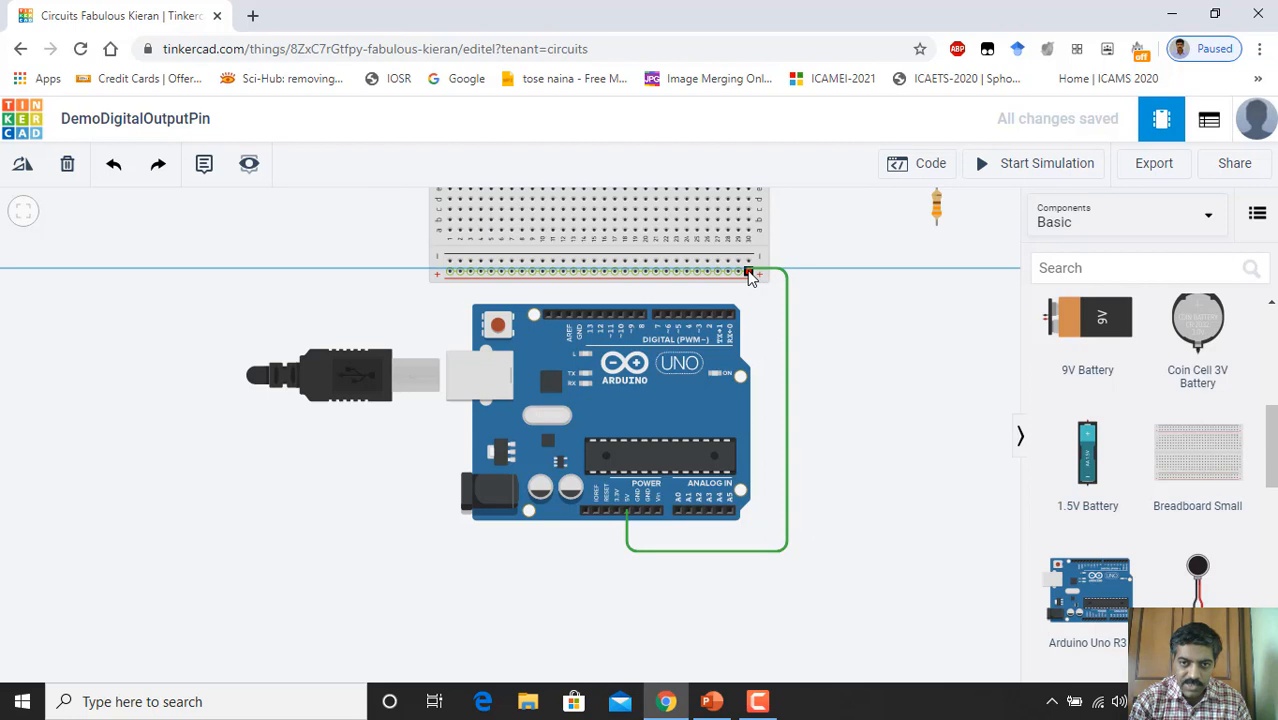
click(750, 276)
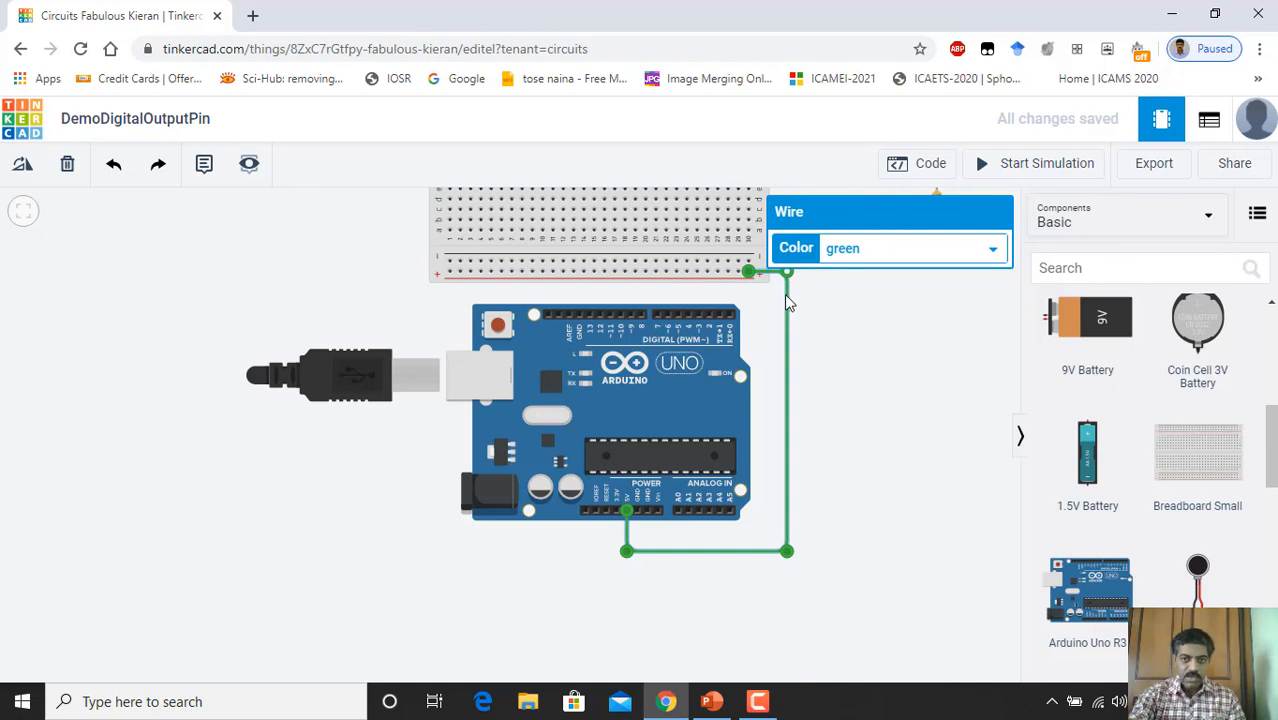
Step: Set the 5V wire's colour to red
click(994, 250)
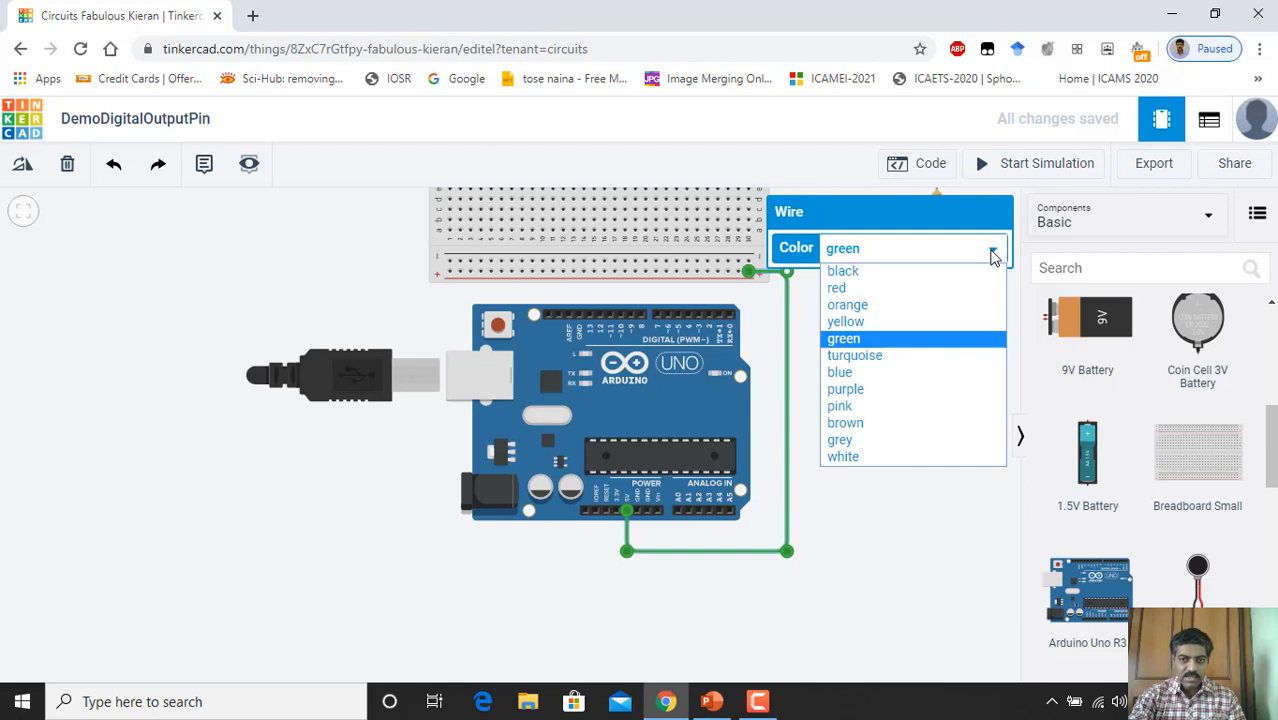
click(884, 290)
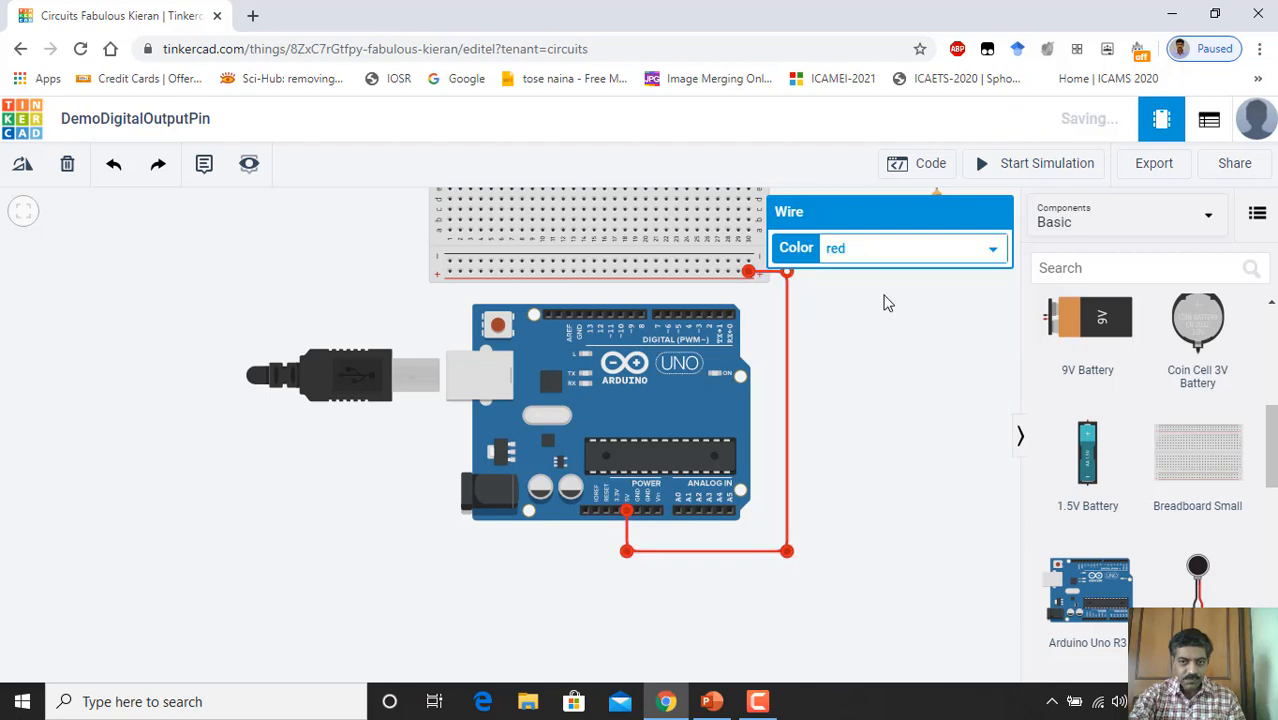
click(872, 398)
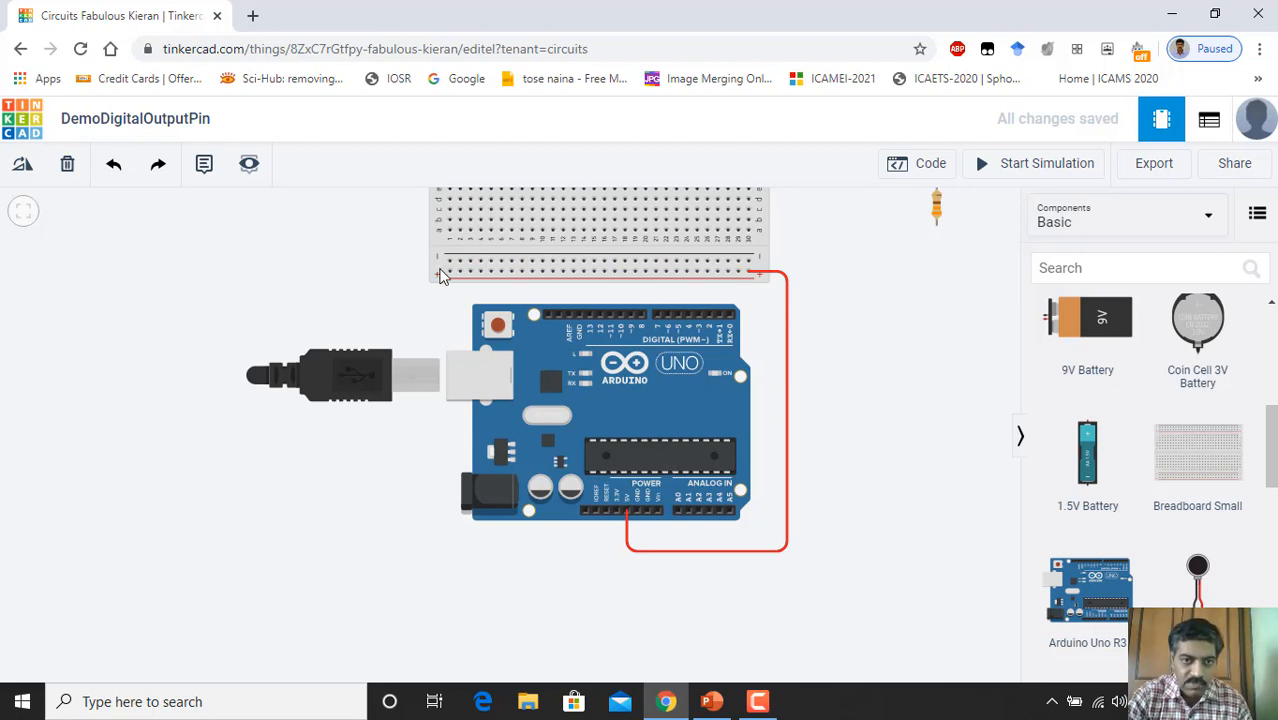
Step: Wire the top-header GND pin to the breadboard's negative rail and colour that wire black
click(578, 311)
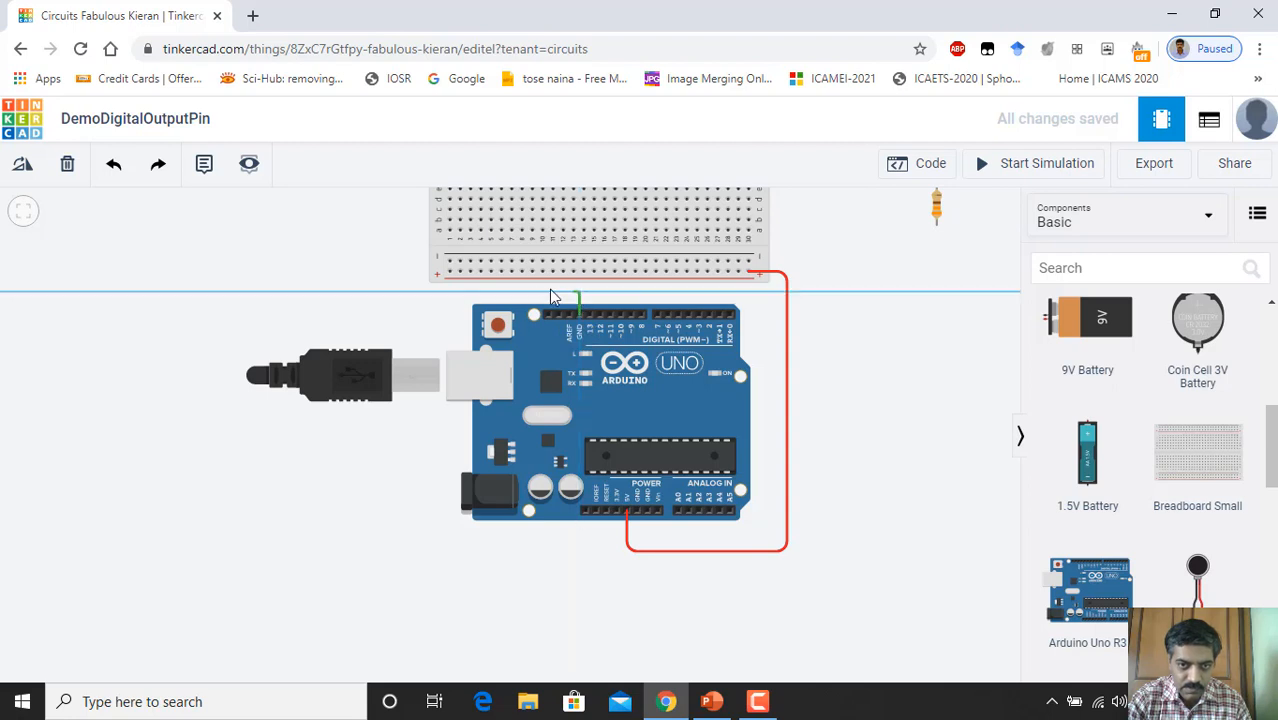
click(579, 292)
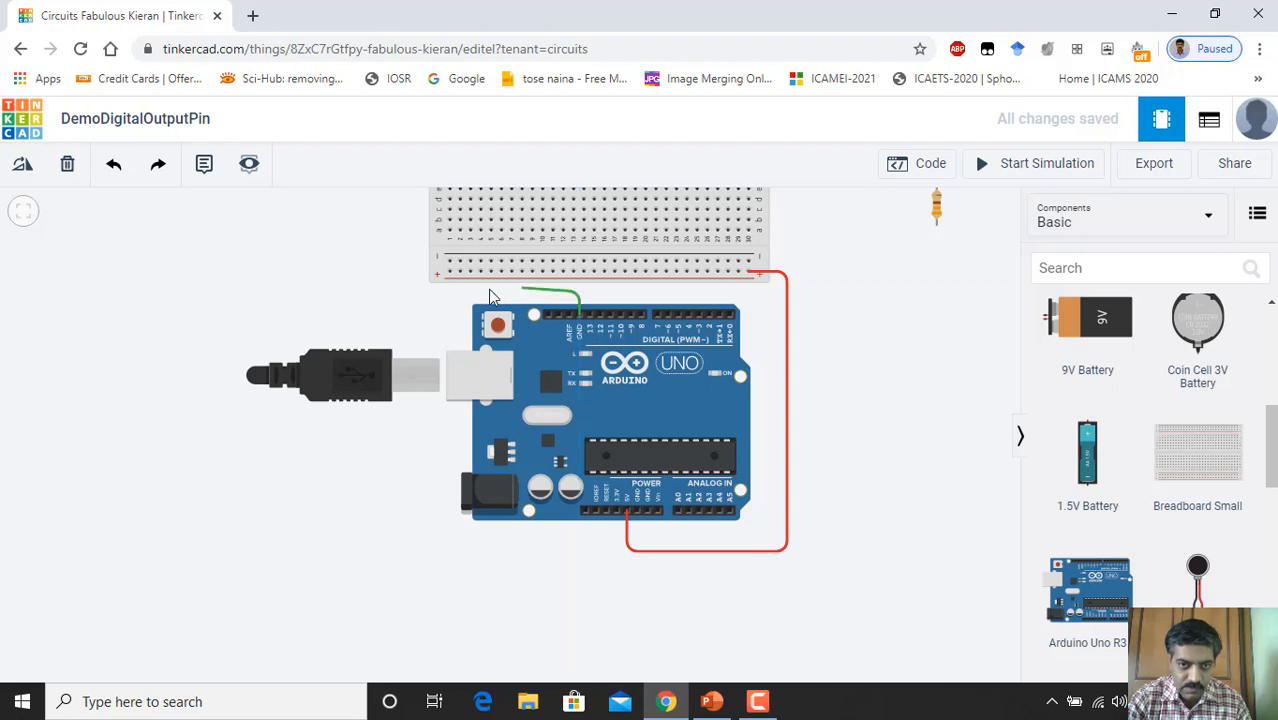
click(416, 263)
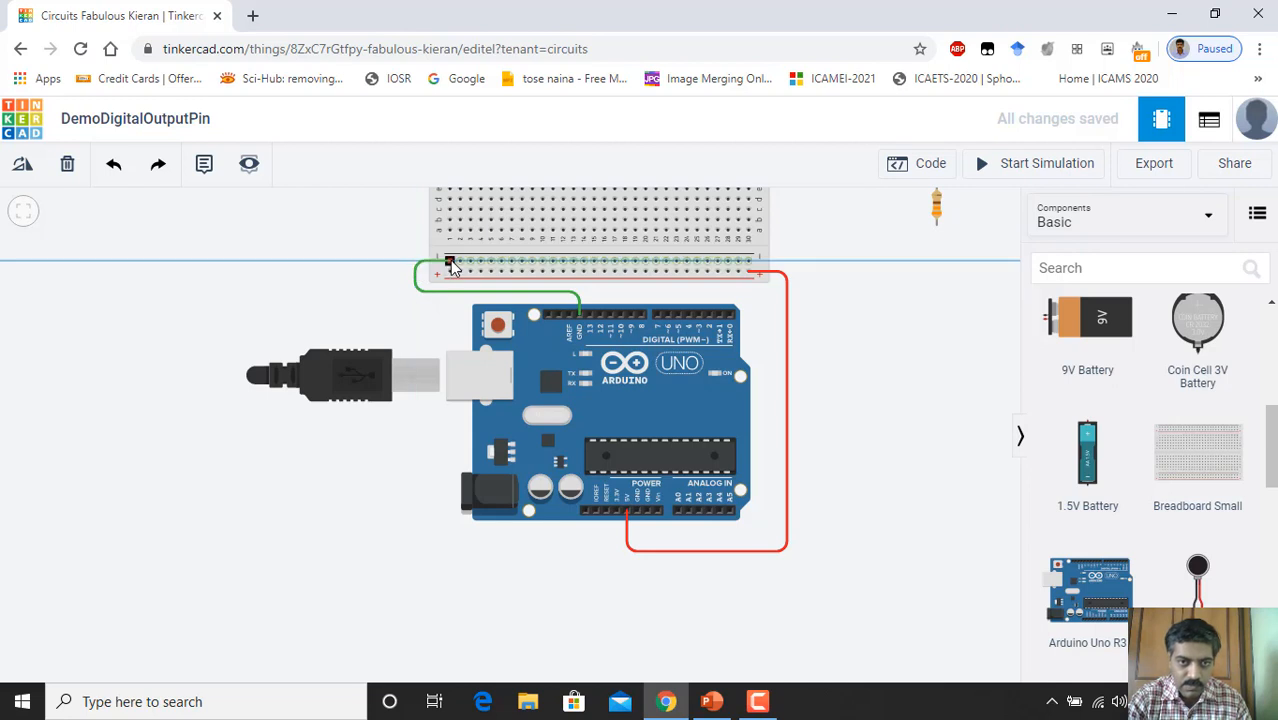
click(450, 263)
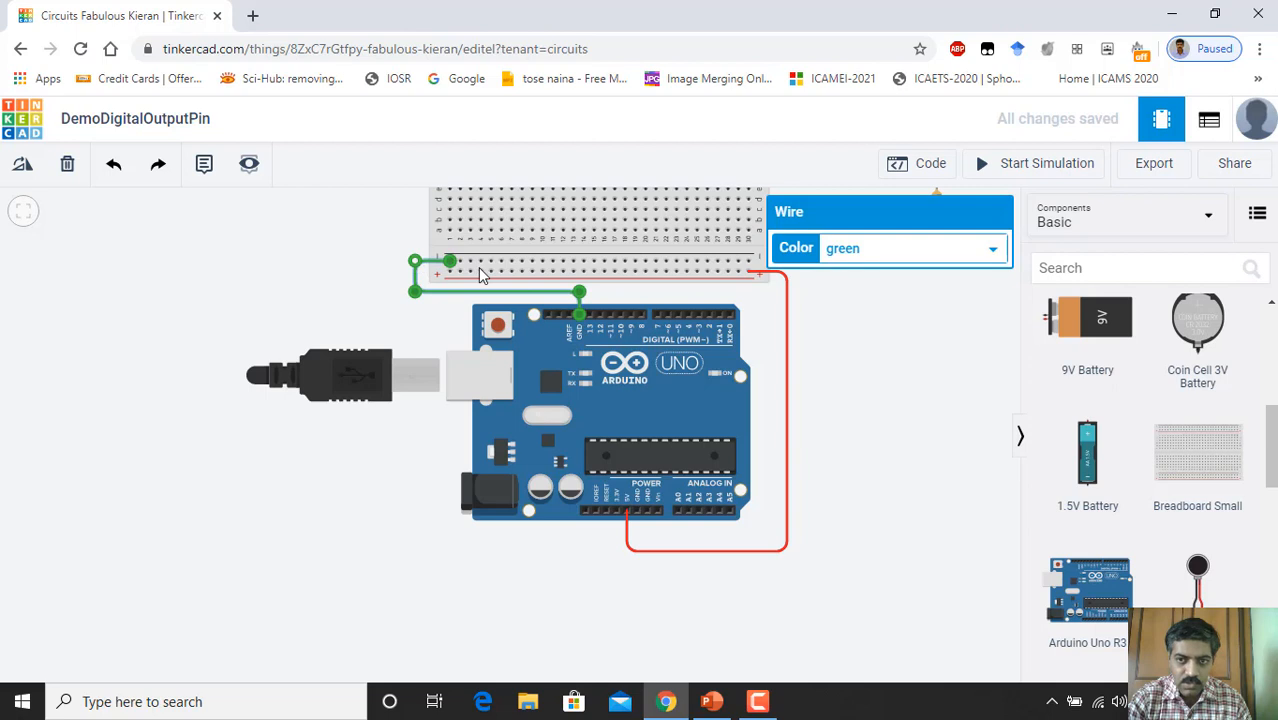
click(993, 249)
click(875, 272)
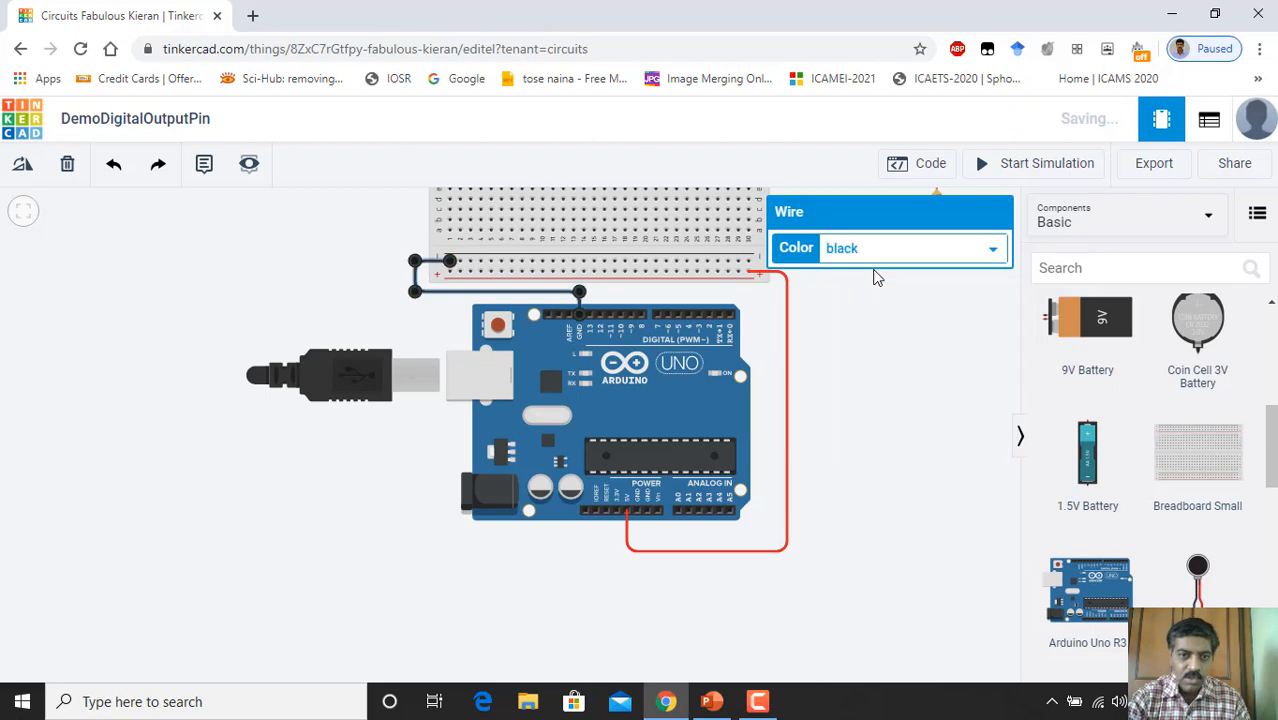
click(887, 348)
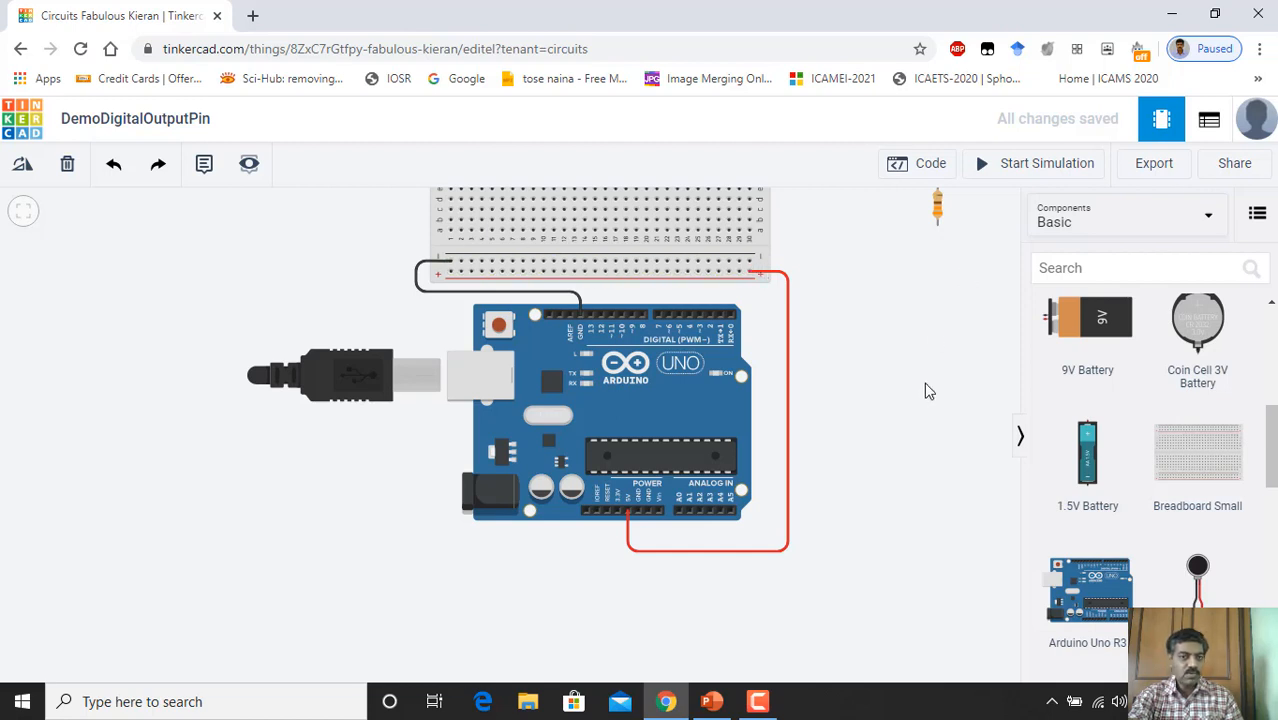
Step: Plug the green LED into the breadboard's upper rows, just above the centre gap
scroll(863, 380, down, 2)
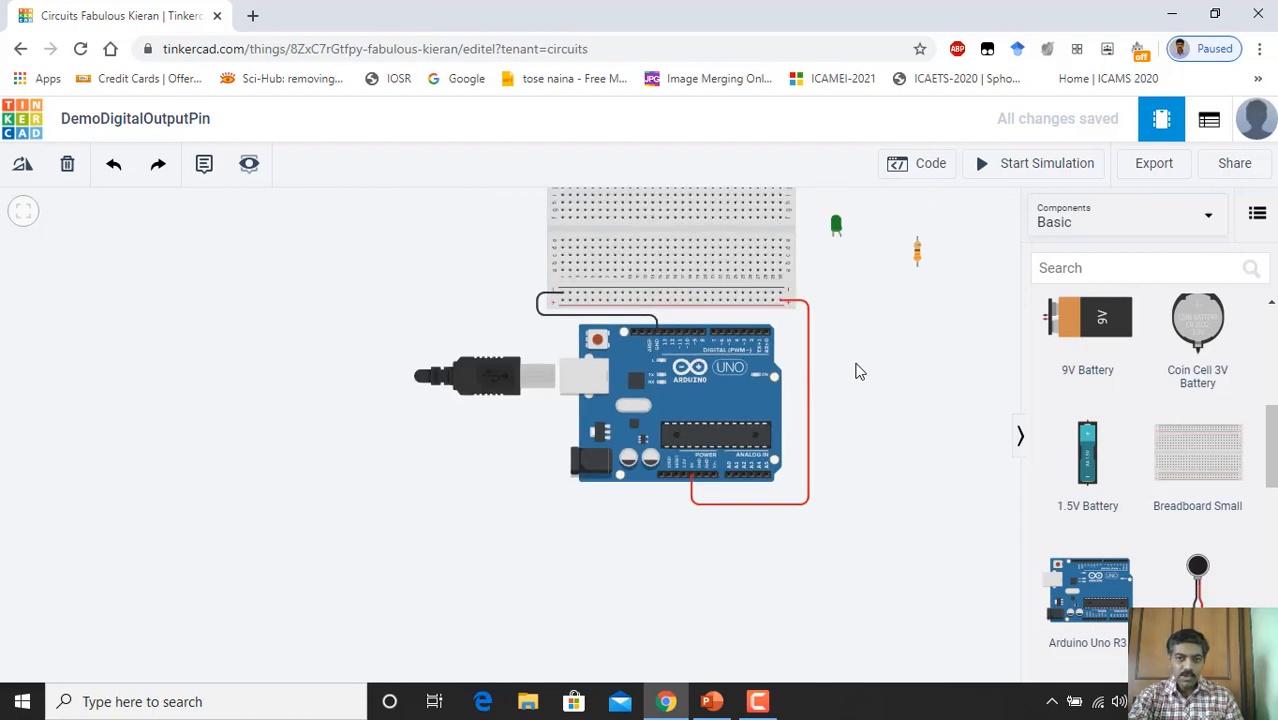
drag(855, 368, 829, 447)
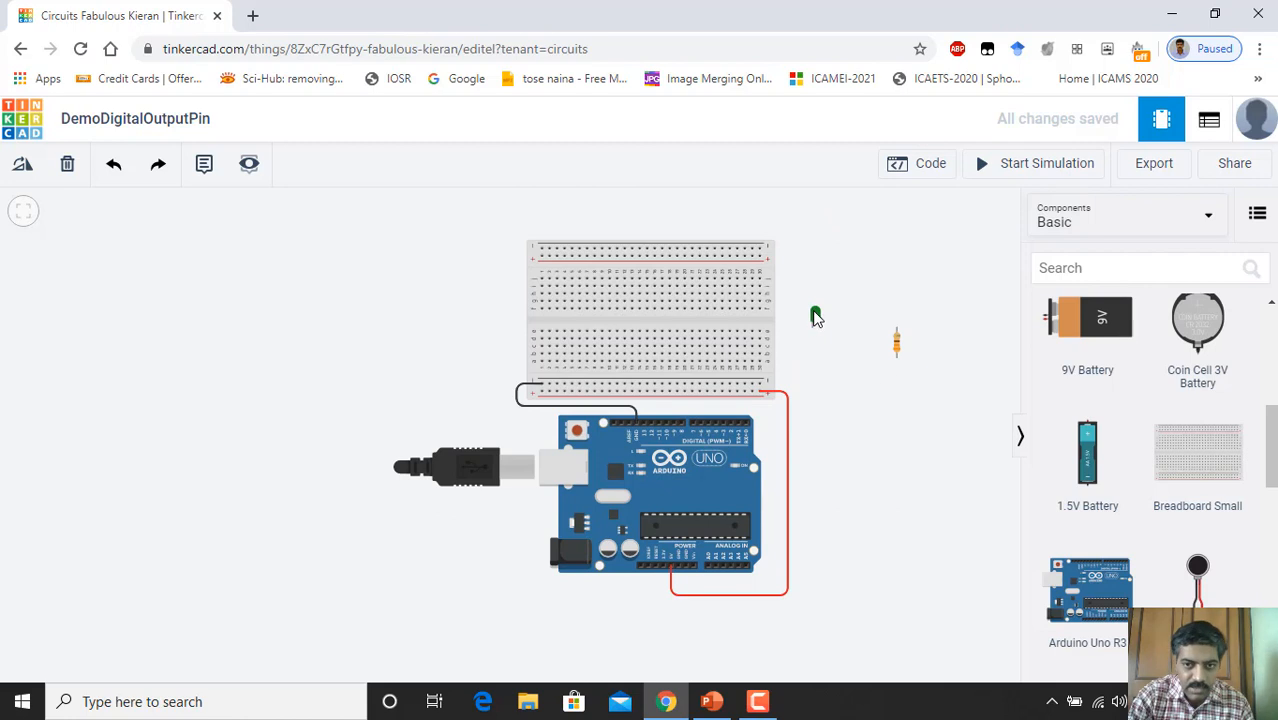
drag(815, 316, 614, 320)
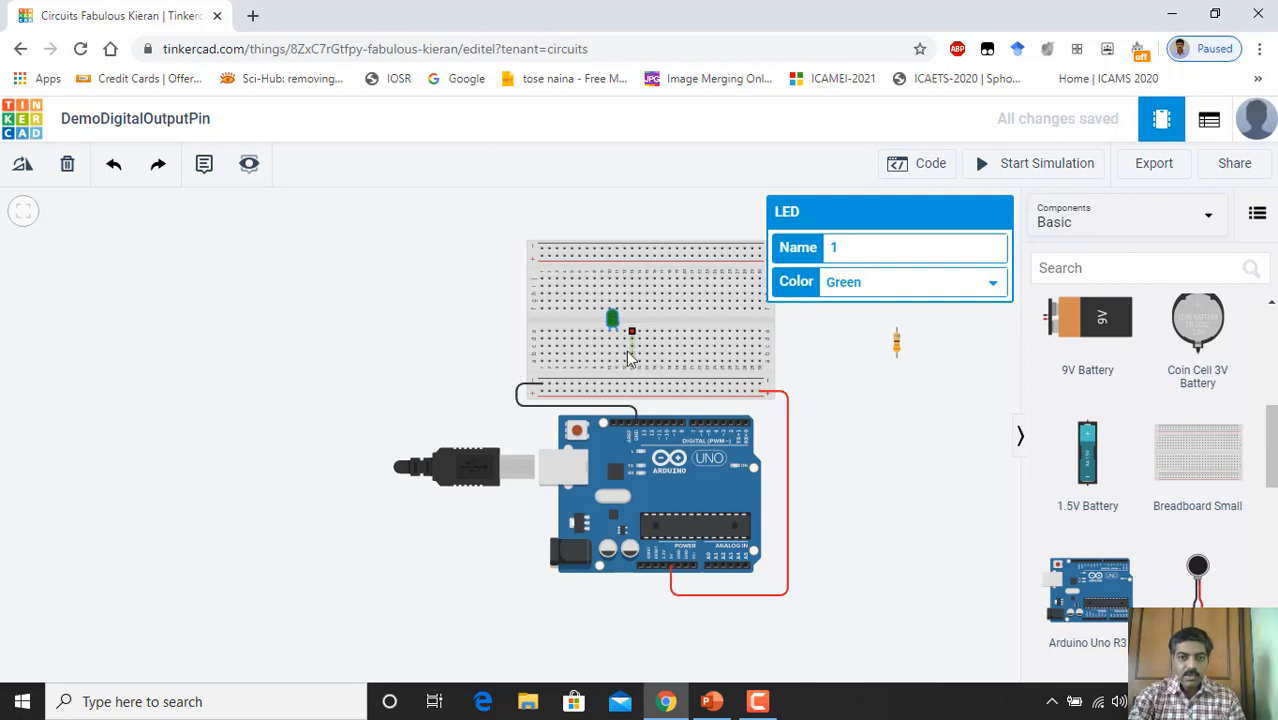
drag(612, 320, 400, 278)
scroll(393, 285, up, 4)
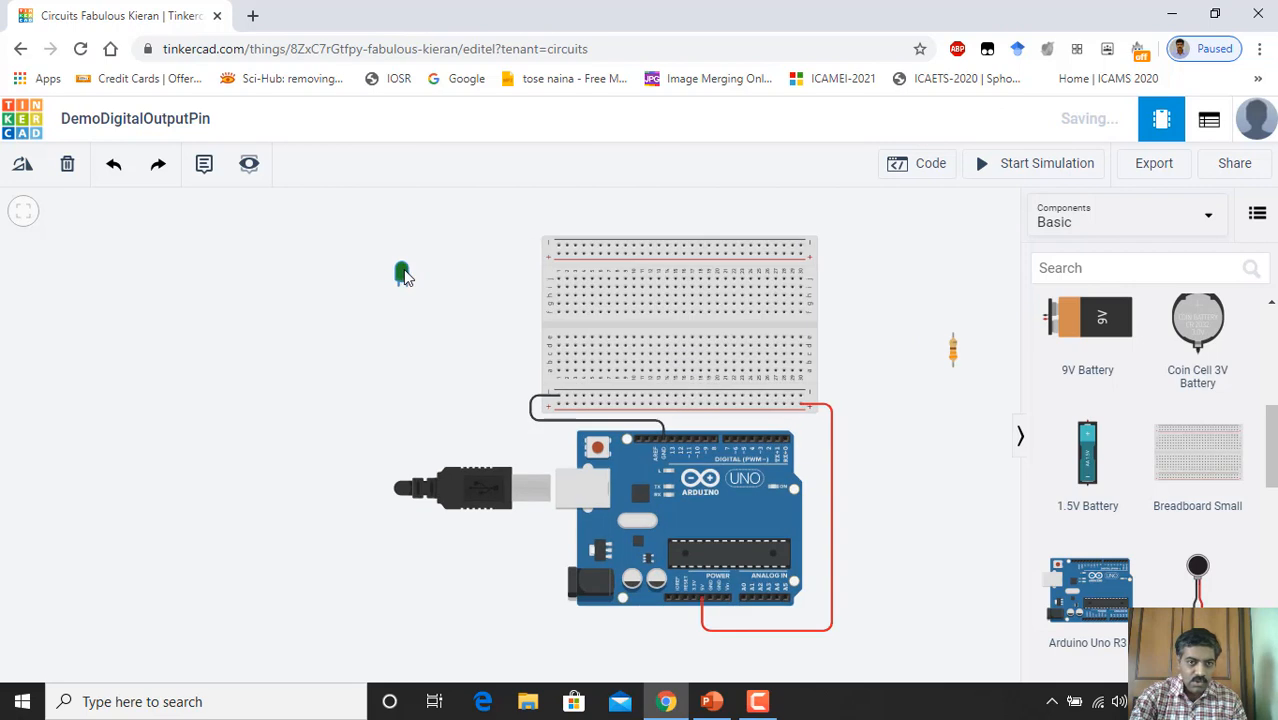
scroll(395, 308, up, 3)
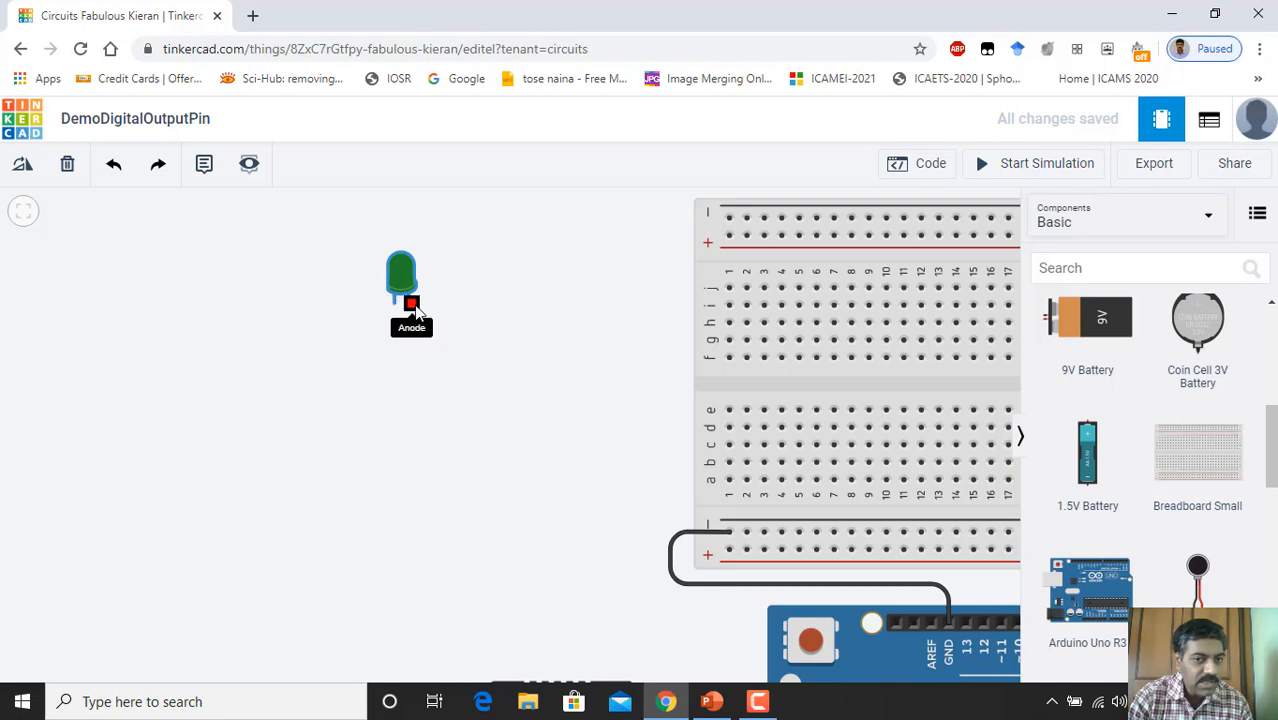
scroll(422, 363, down, 5)
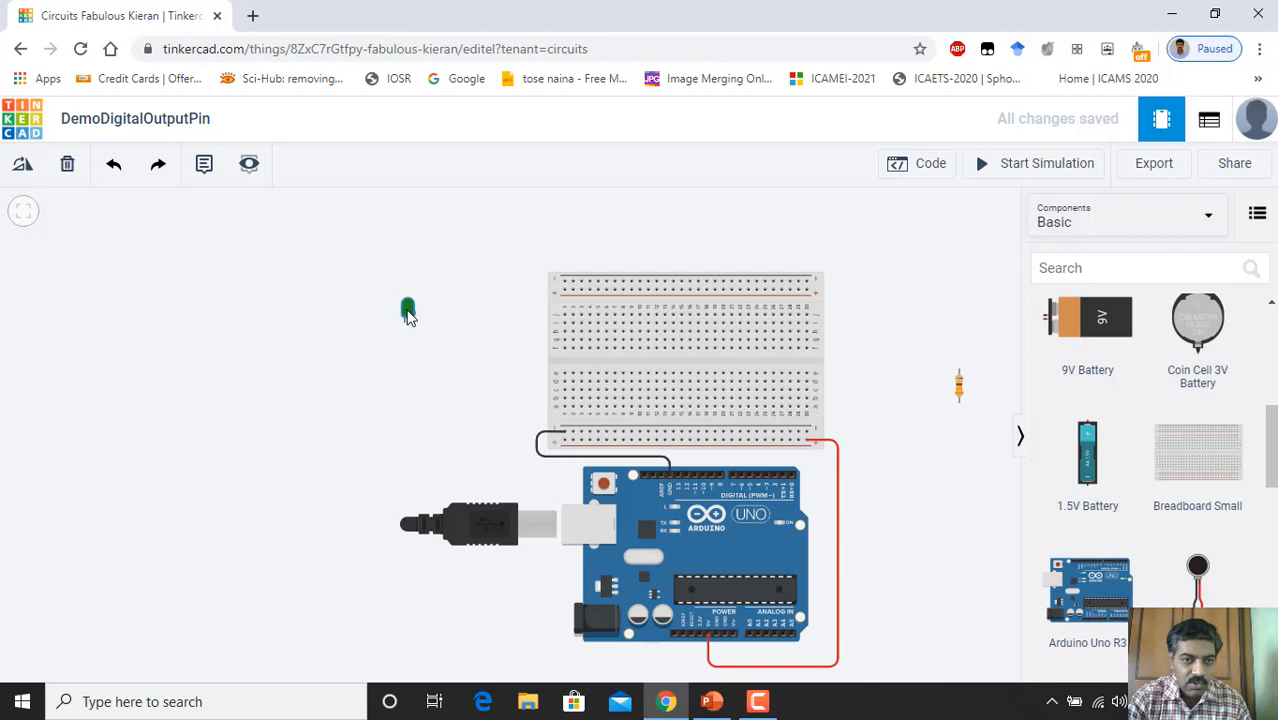
drag(424, 312, 645, 366)
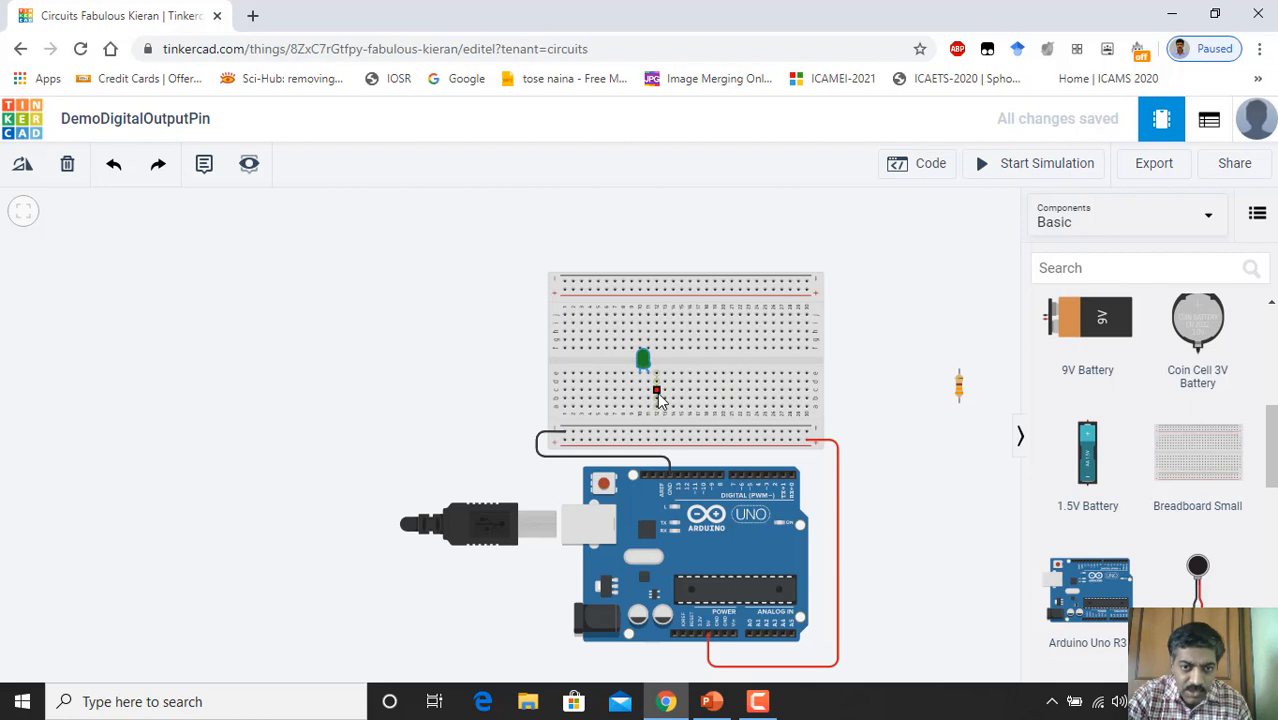
scroll(657, 374, up, 5)
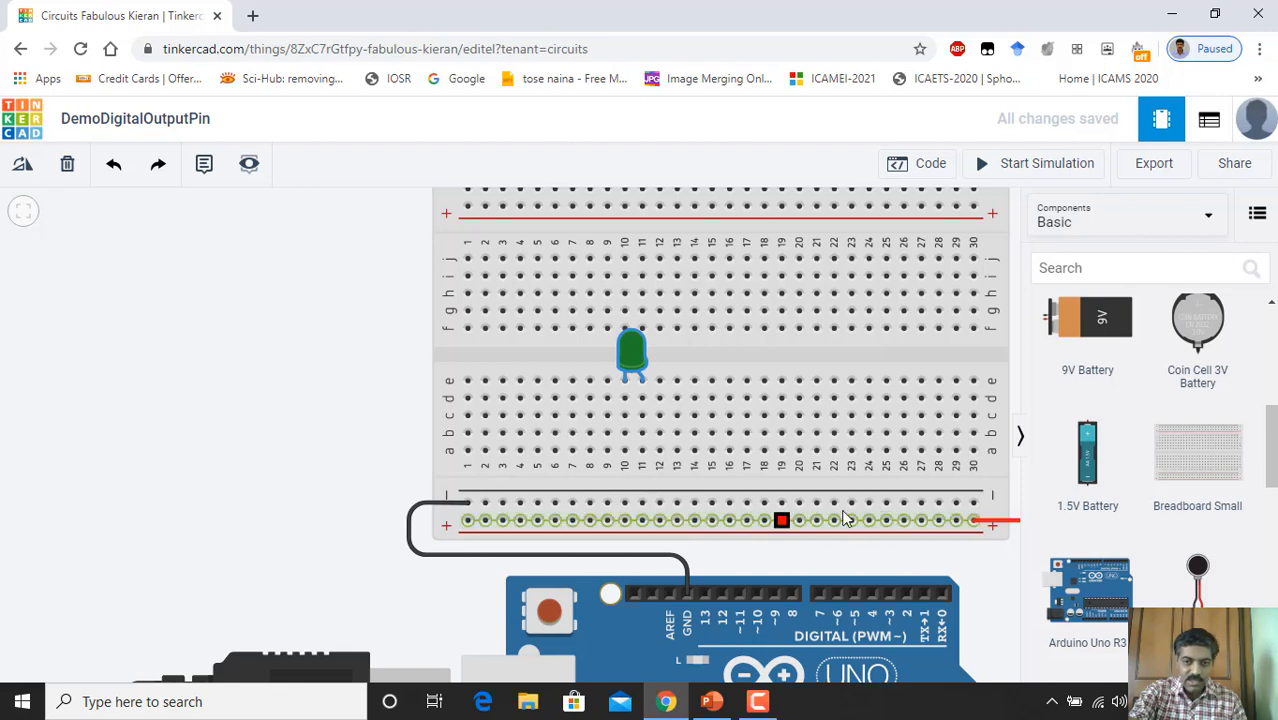
Step: Run a bent green wire from breadboard hole a11 to Arduino pin 13 and straighten its bend
scroll(870, 399, down, 1)
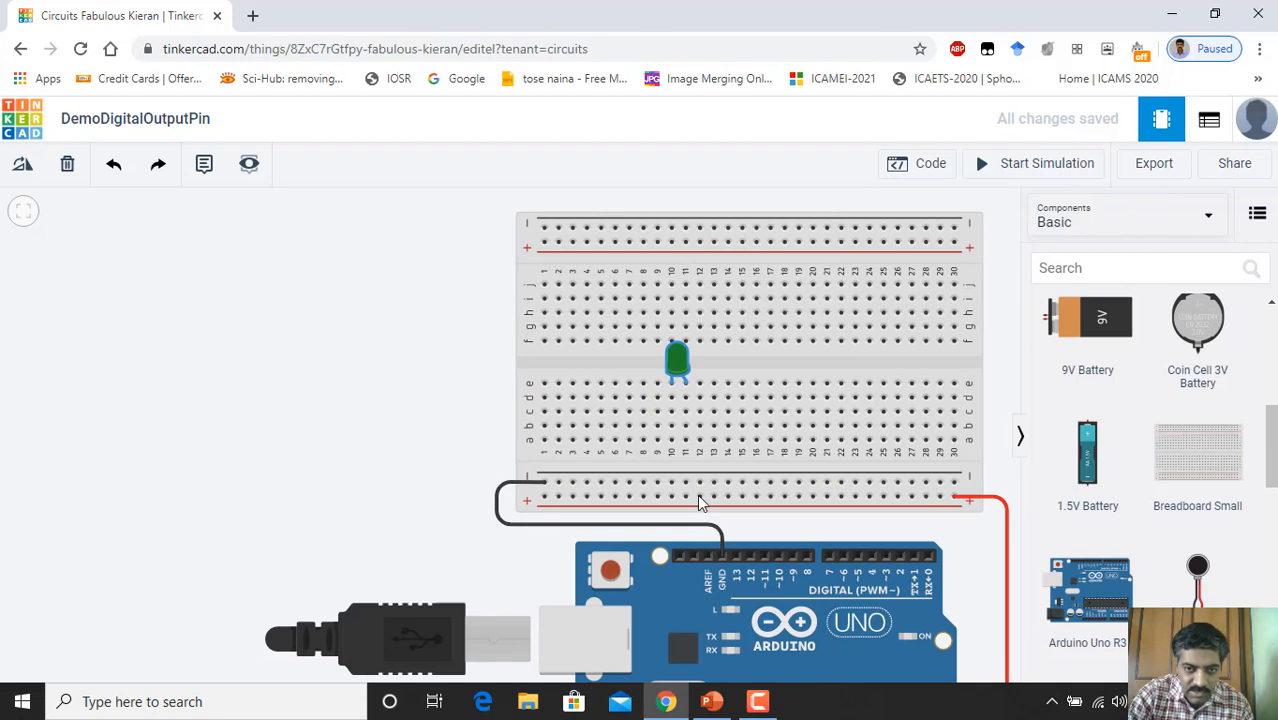
click(685, 441)
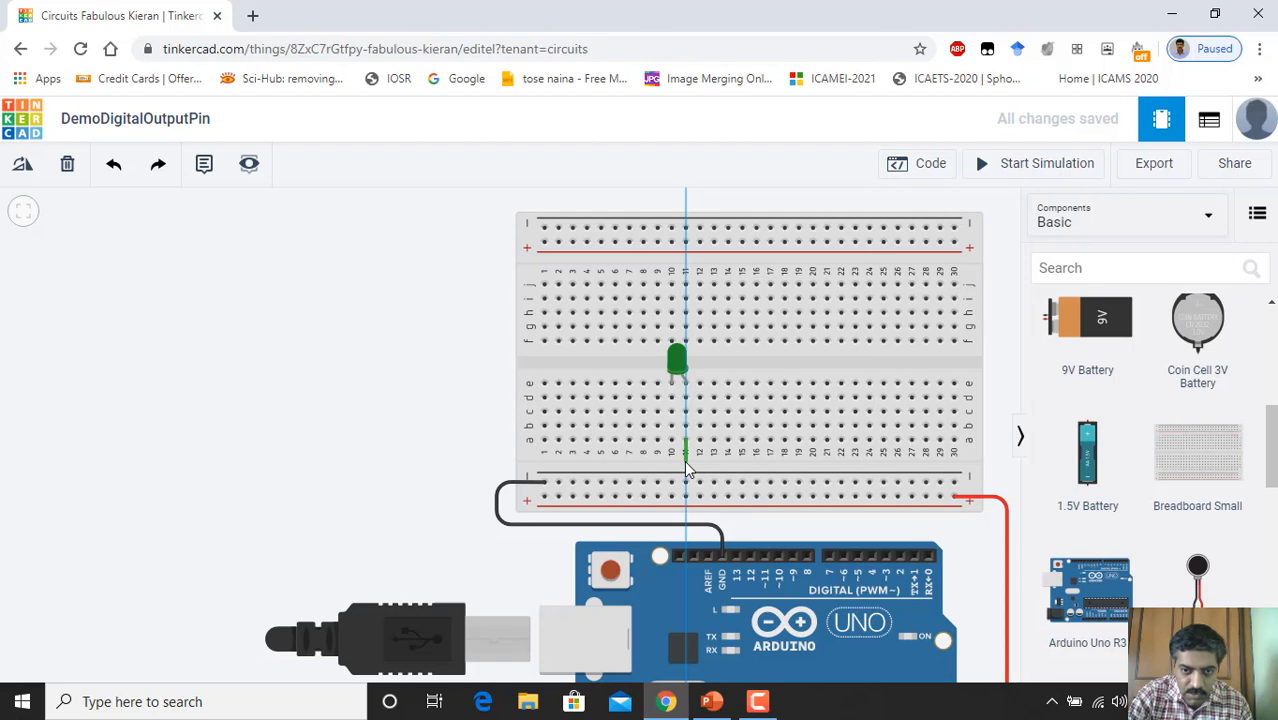
click(686, 462)
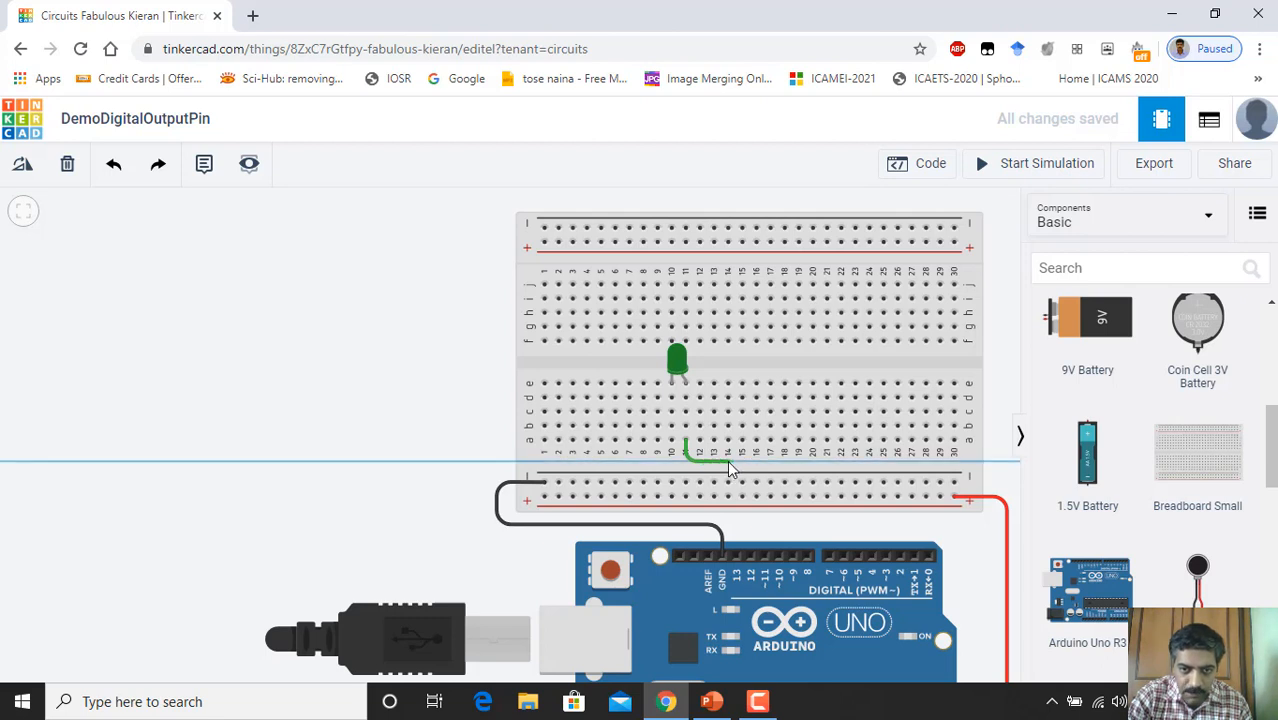
click(729, 469)
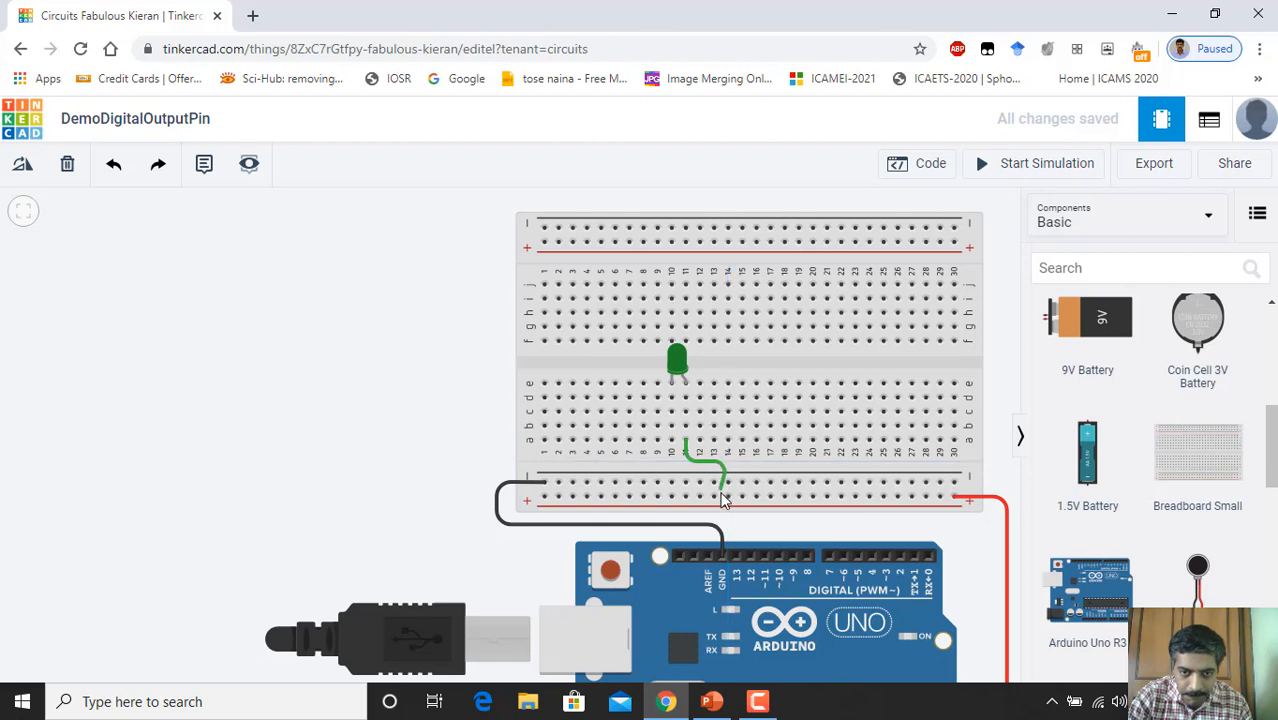
click(736, 557)
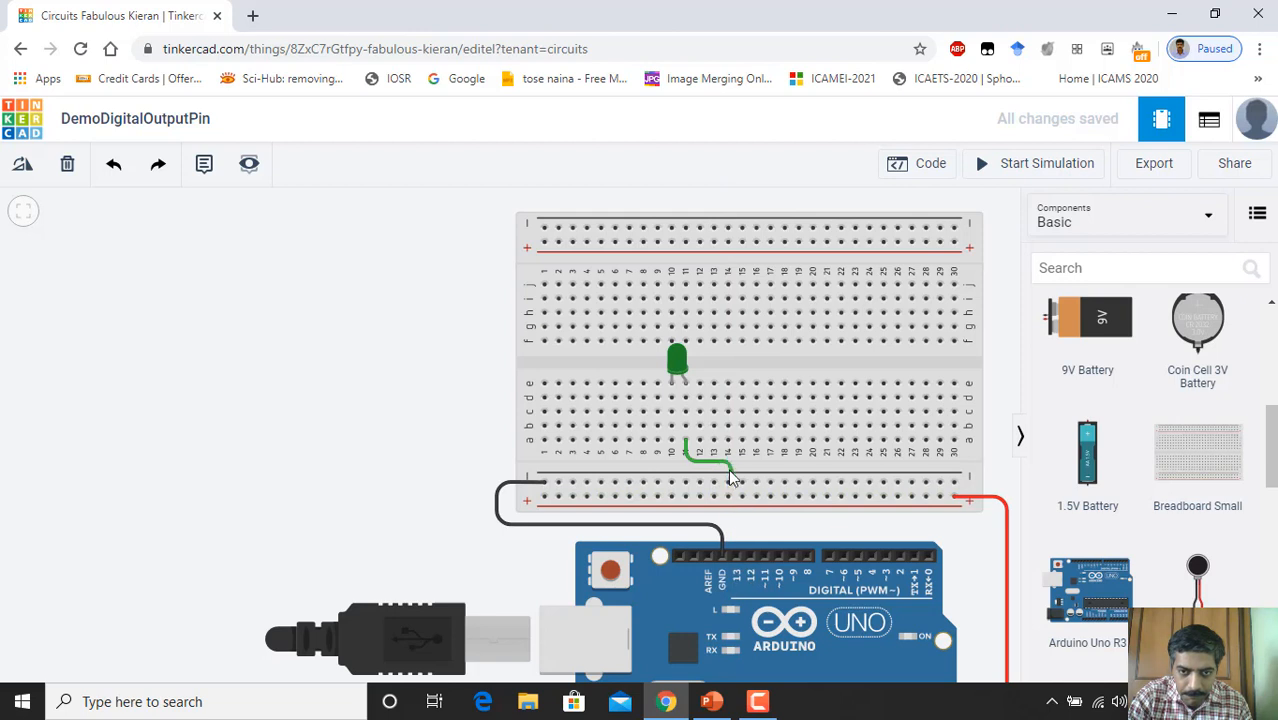
click(736, 563)
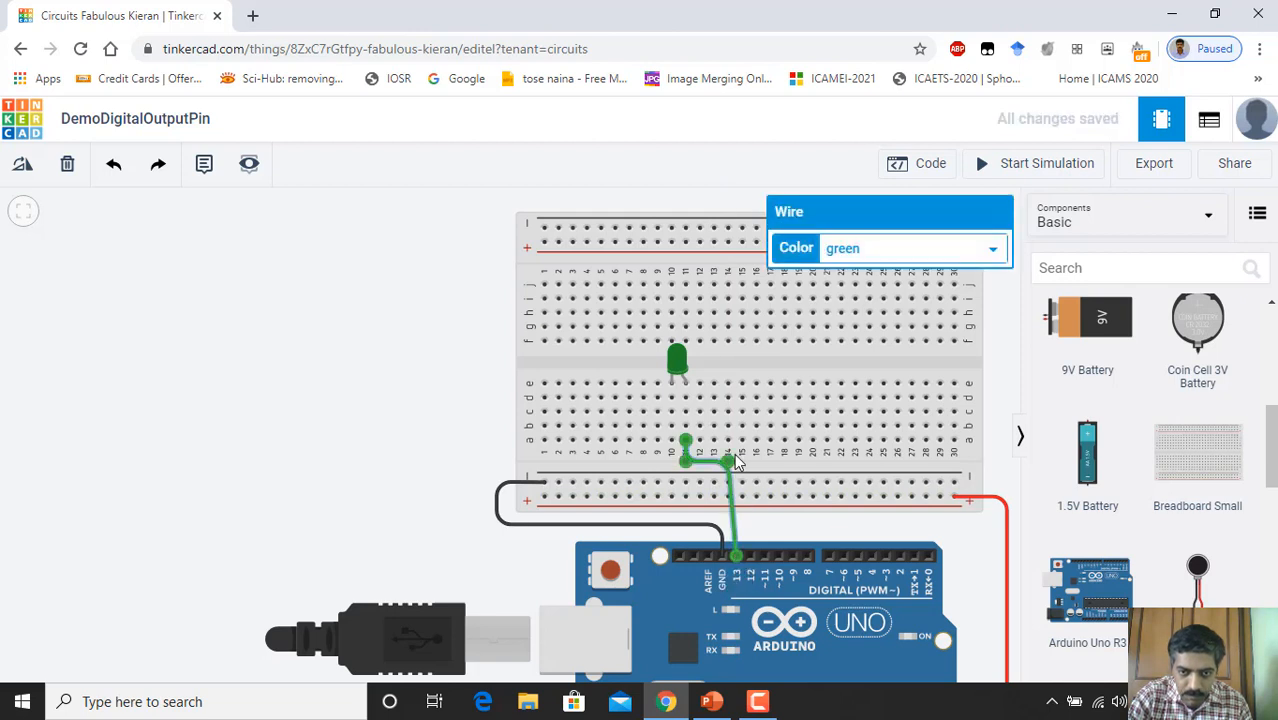
drag(731, 461, 737, 464)
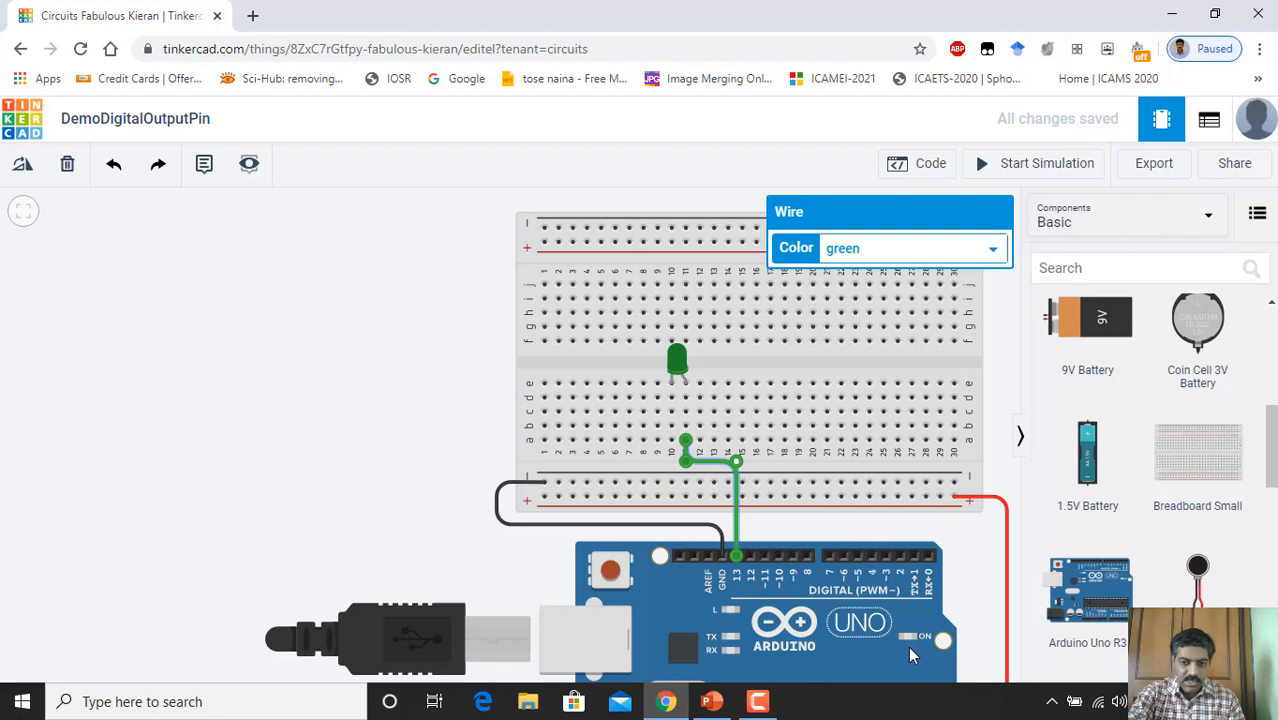
Step: Shift the green LED down so its legs plug into the breadboard's lower half
scroll(880, 622, down, 2)
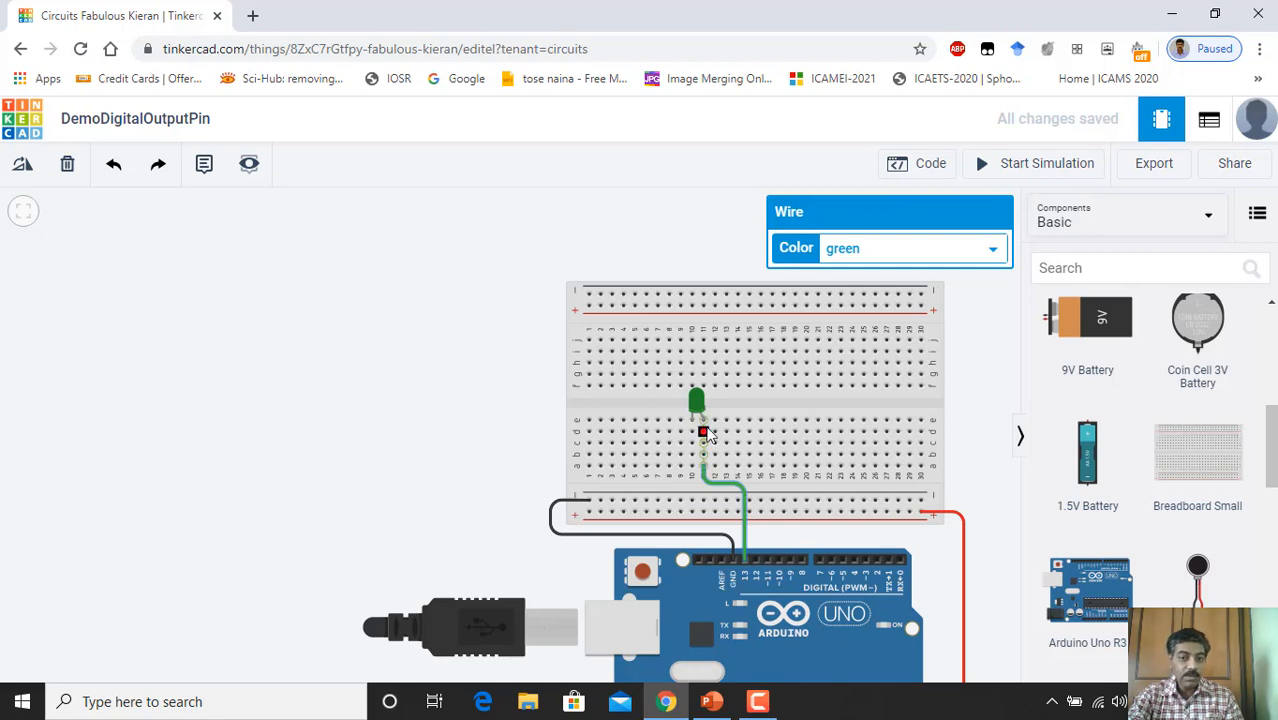
drag(683, 397, 693, 478)
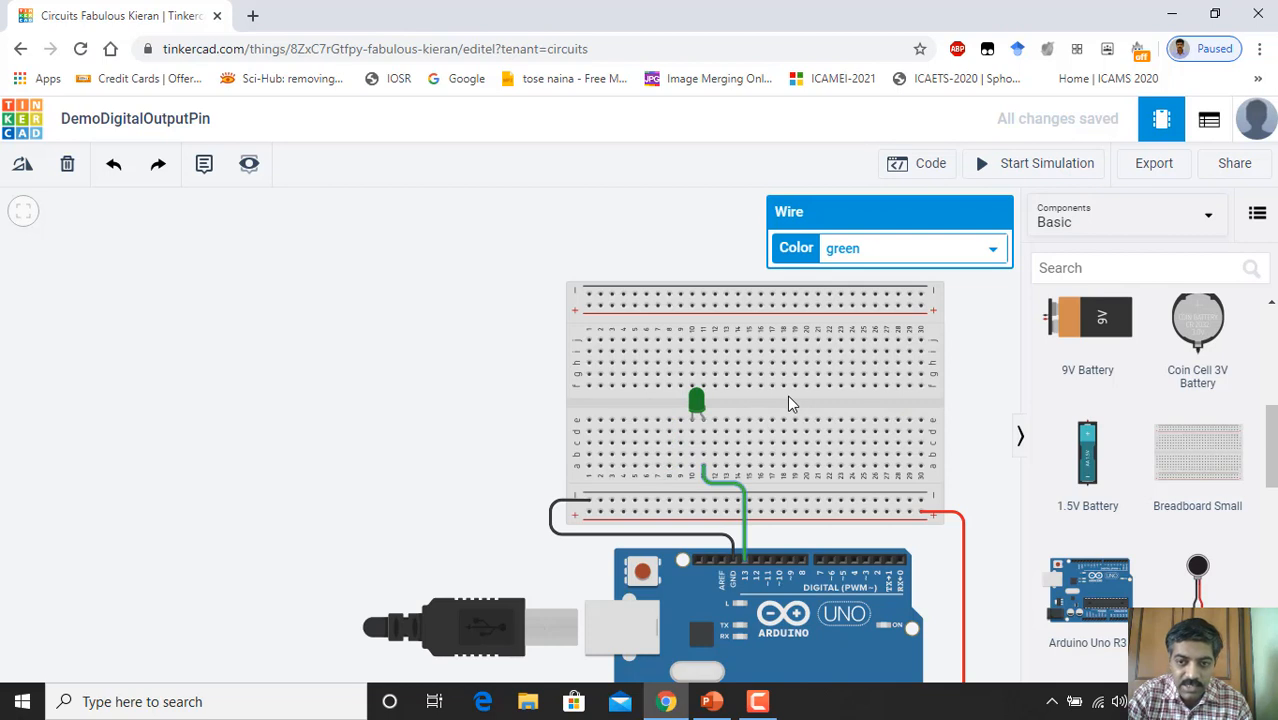
scroll(803, 462, down, 5)
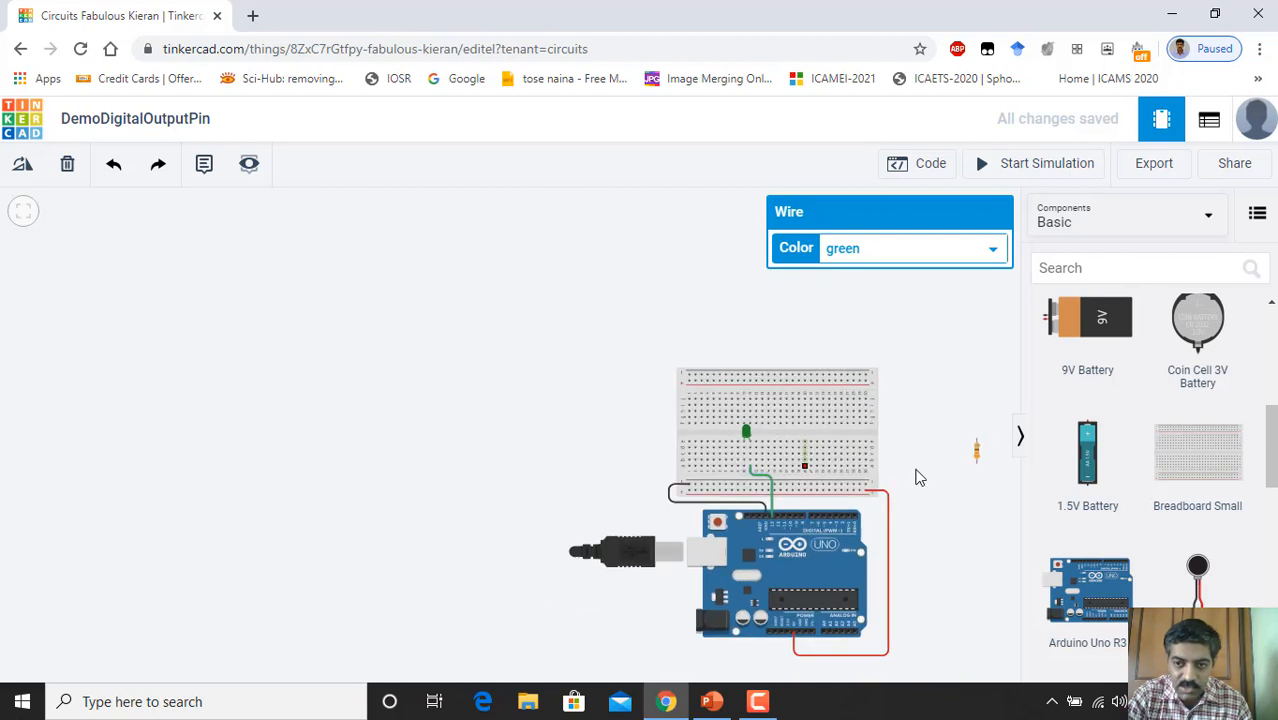
Step: Plug the 330 Ω resistor into the breadboard below the LED, linking its cathode column to the negative rail
drag(978, 457, 946, 457)
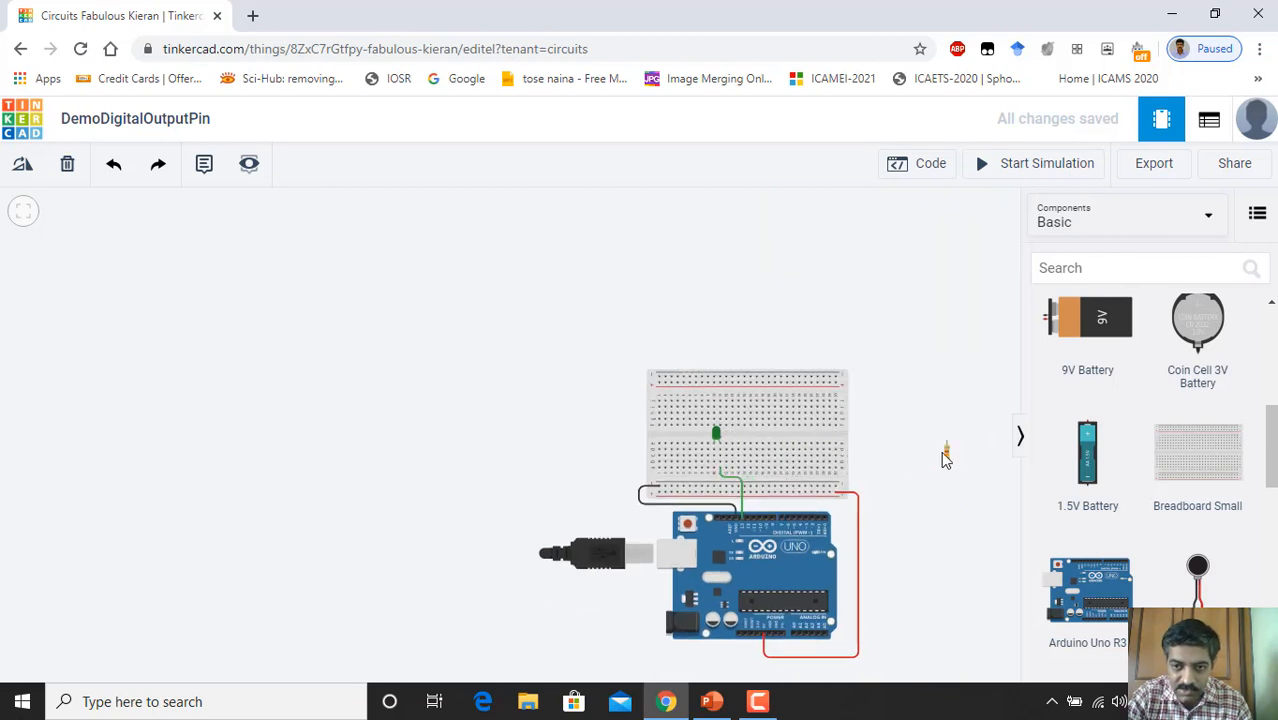
scroll(880, 470, up, 2)
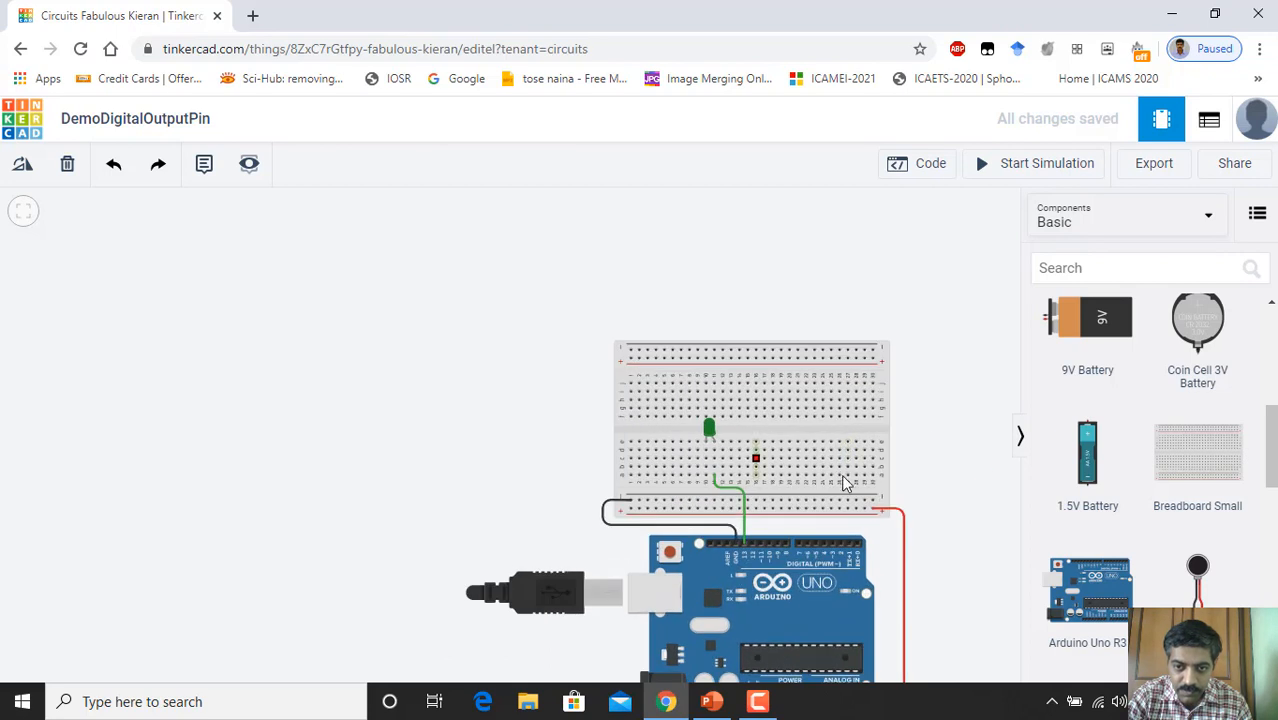
mouse_move(740, 292)
mouse_down()
mouse_move(701, 290)
mouse_move(719, 301)
mouse_up()
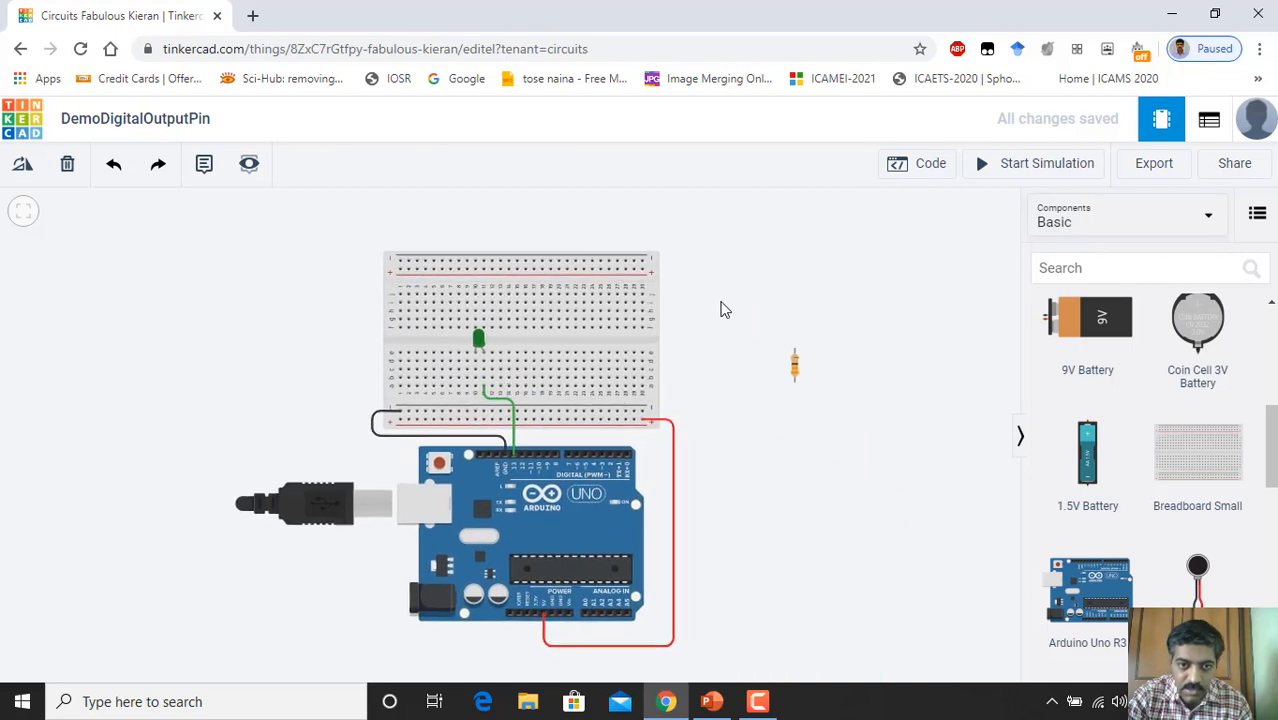
drag(810, 381, 490, 405)
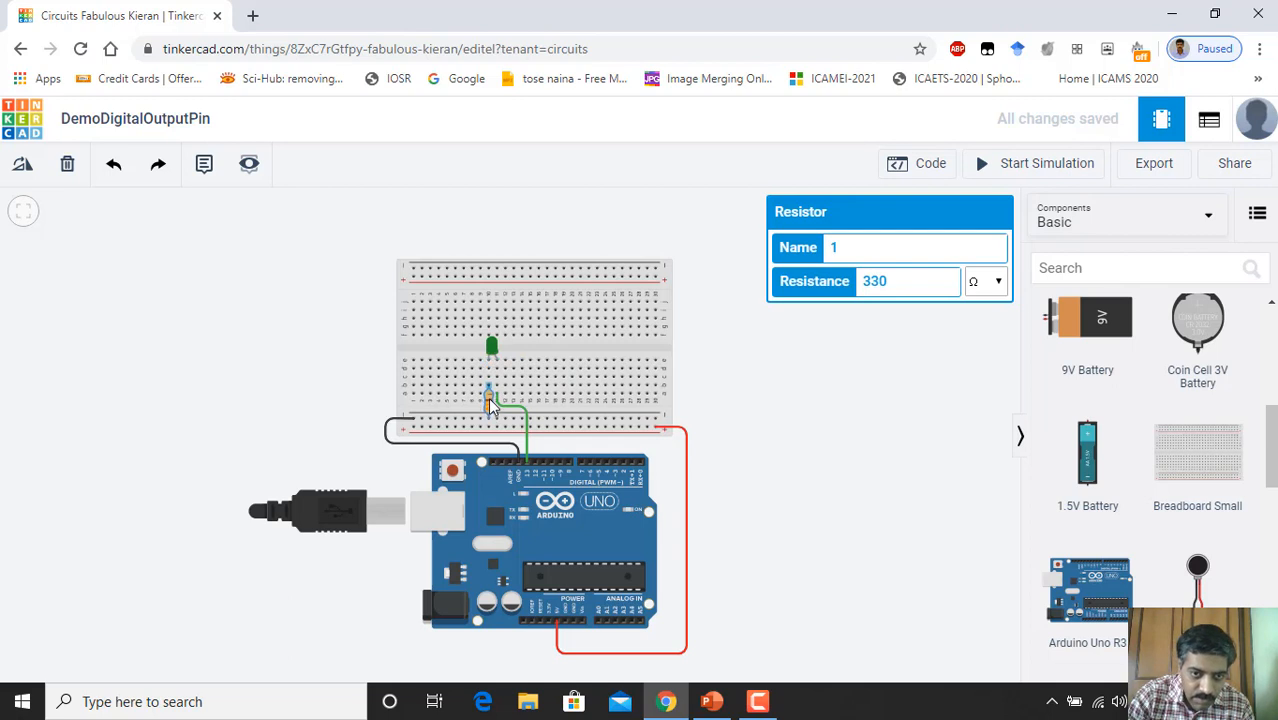
scroll(548, 397, up, 6)
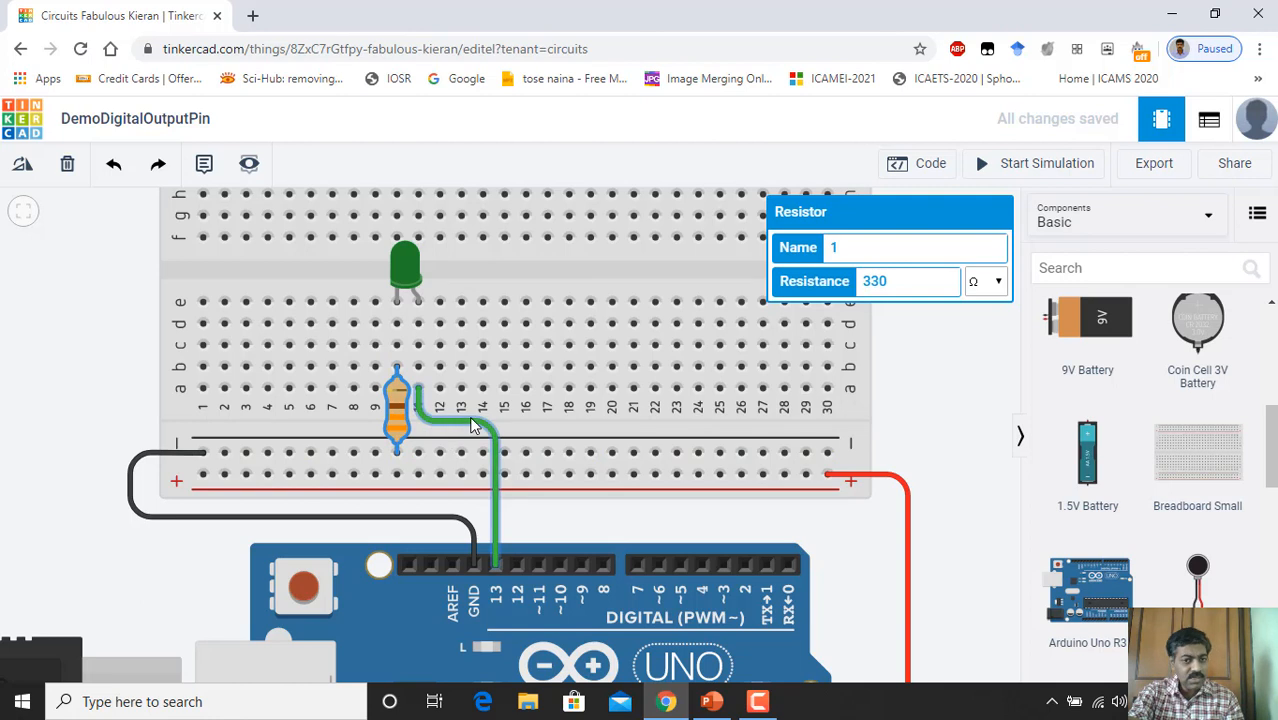
Step: Zoom over the wired green LED circuit and deselect the 330 Ω resistor to close its inspector
scroll(527, 400, down, 2)
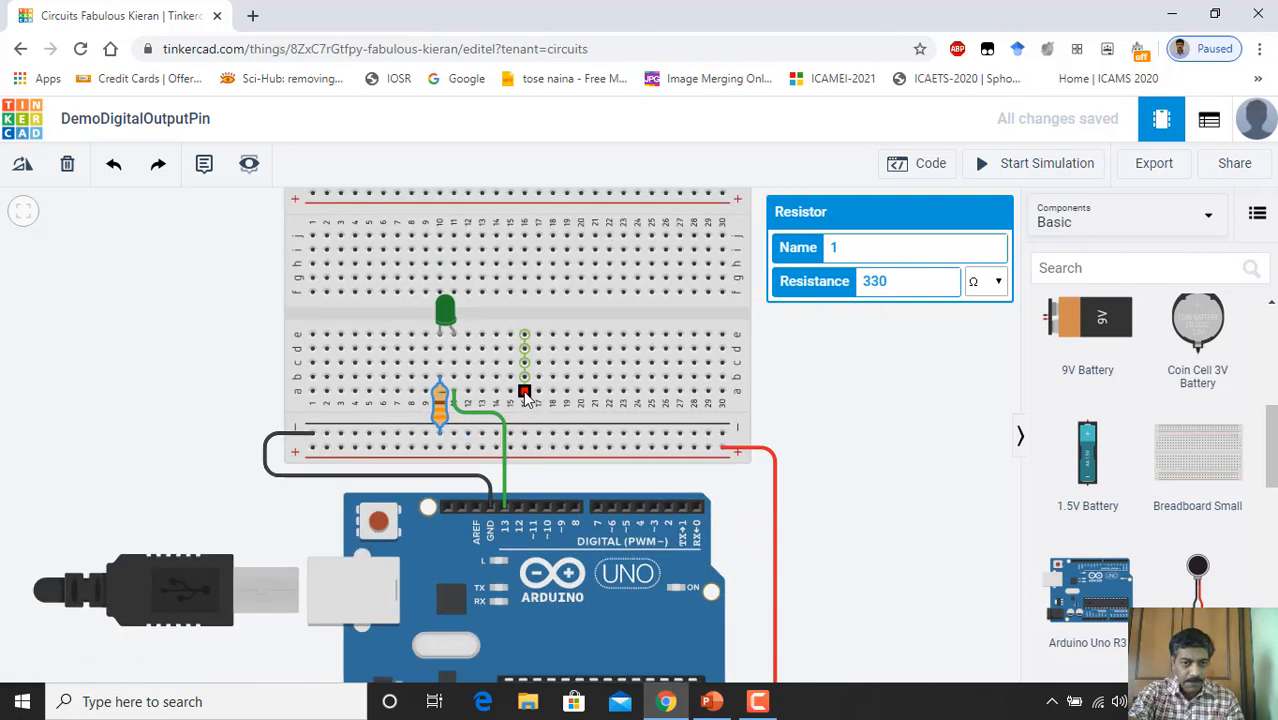
scroll(527, 400, down, 4)
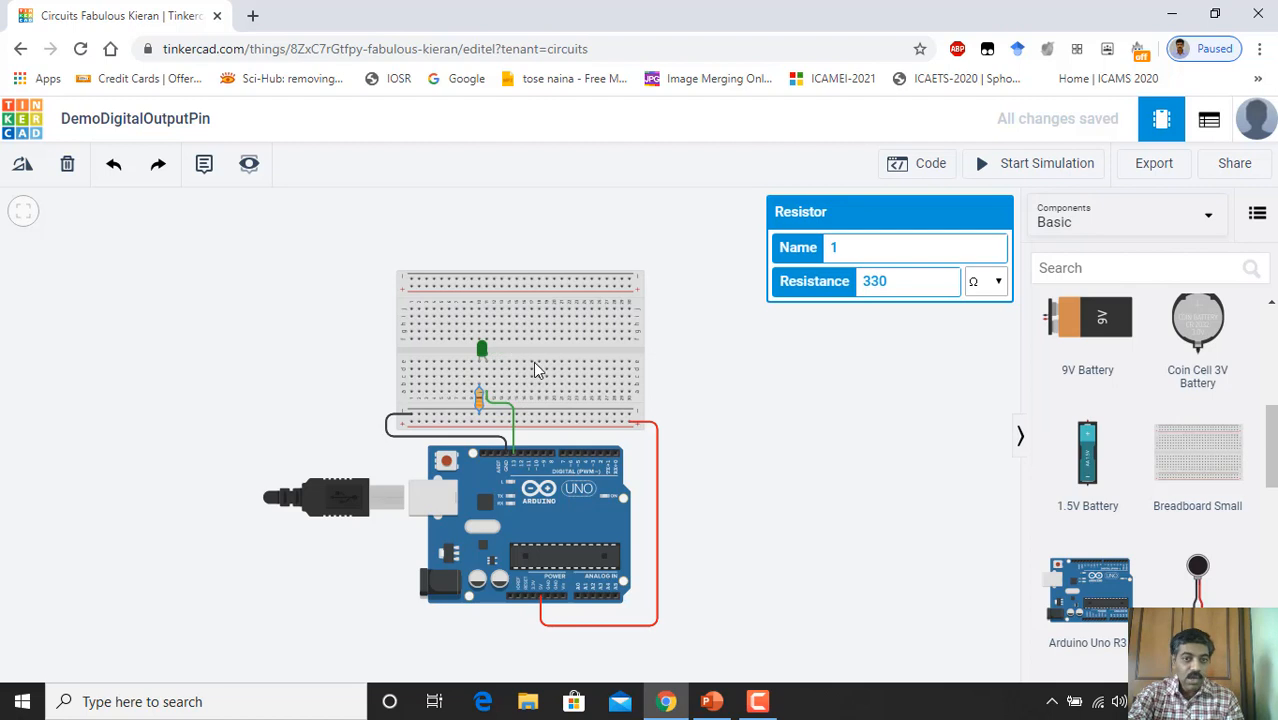
scroll(557, 372, up, 3)
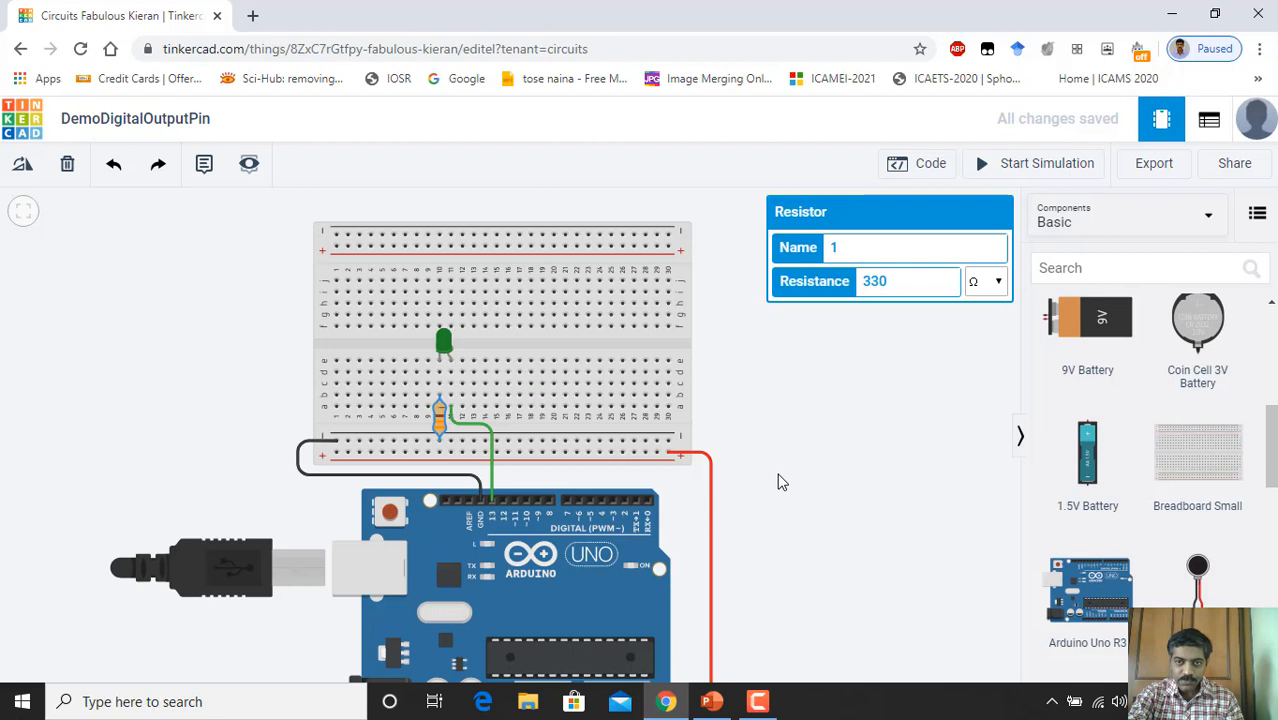
scroll(775, 470, down, 3)
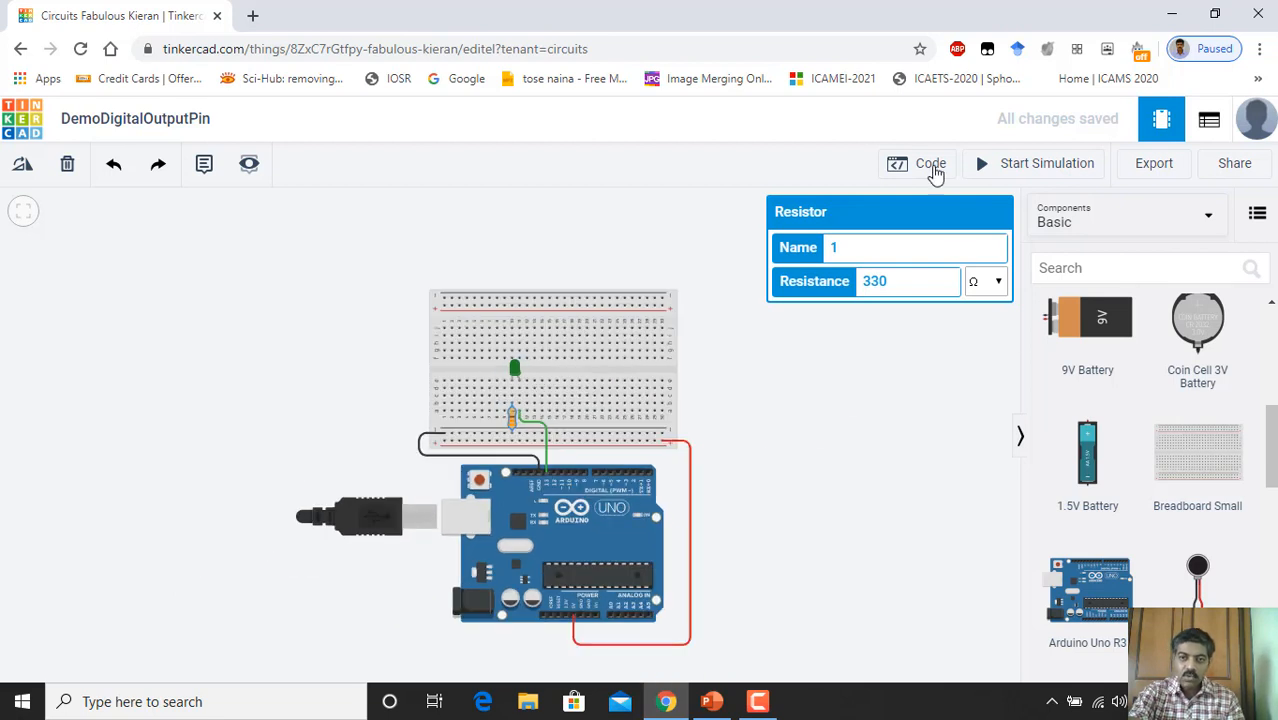
click(893, 360)
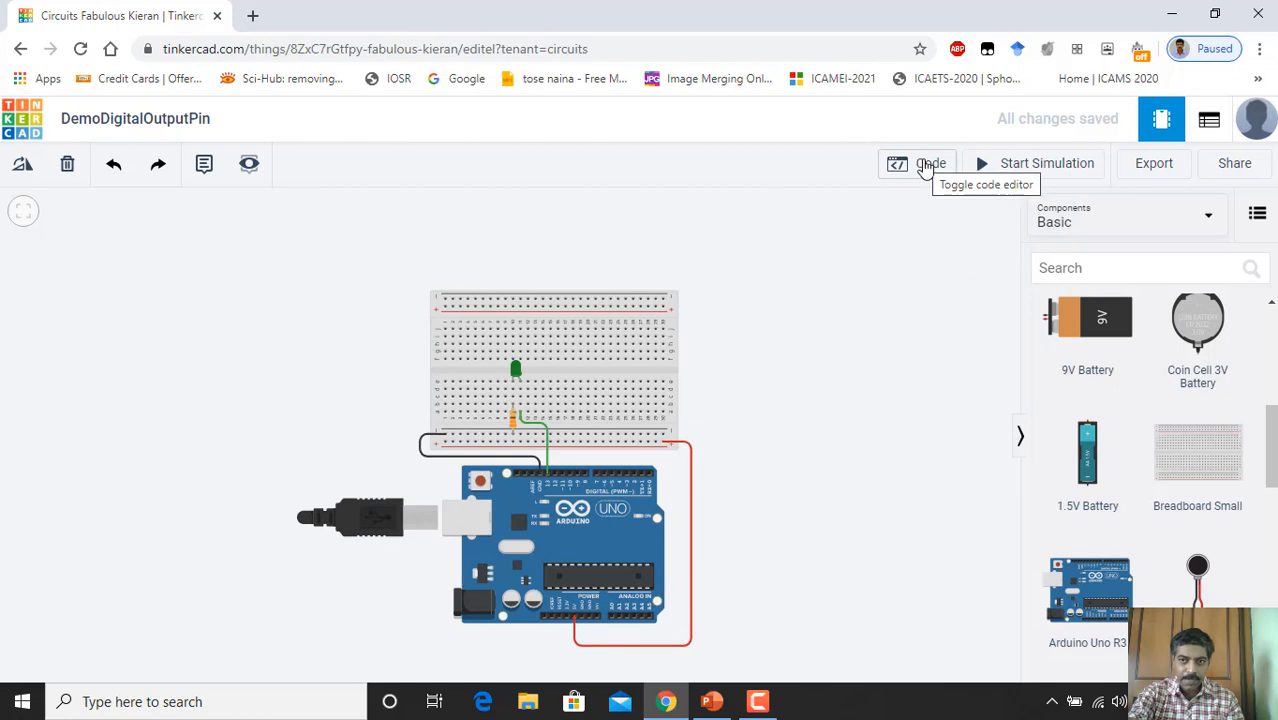
Step: Switch the code editor from Blocks to Text mode, confirming the blocks are discarded
click(925, 165)
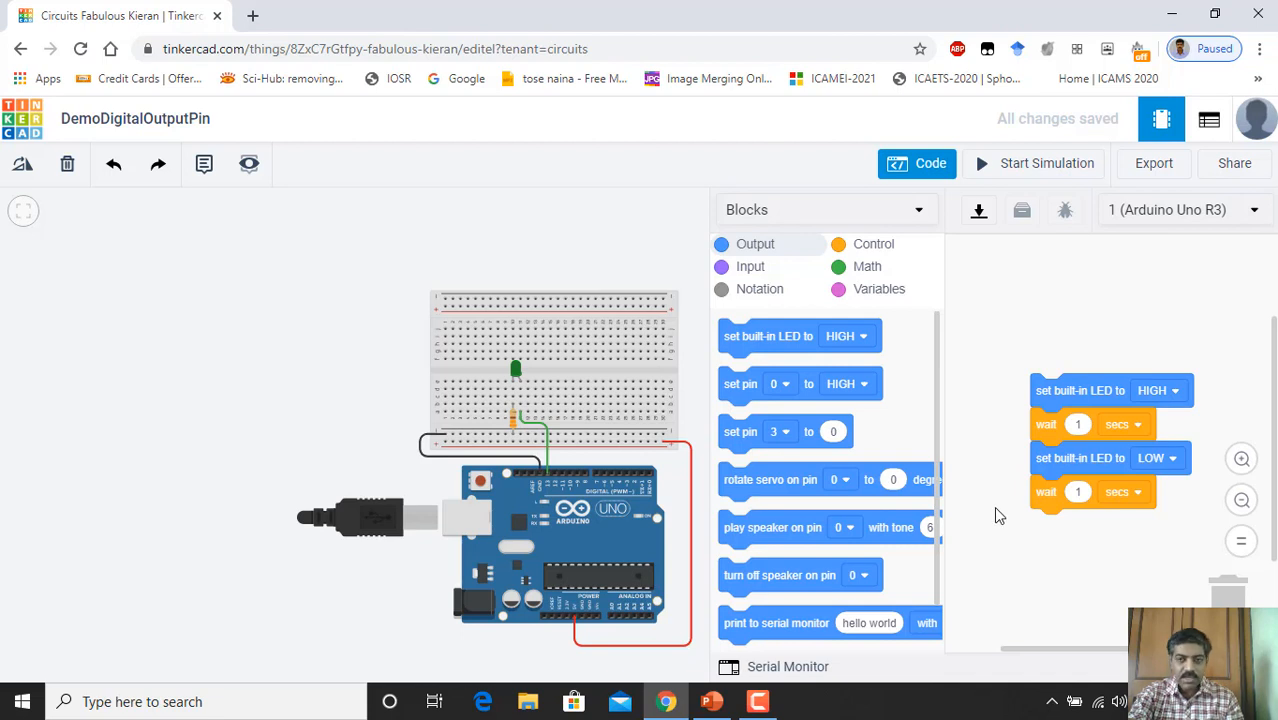
click(921, 216)
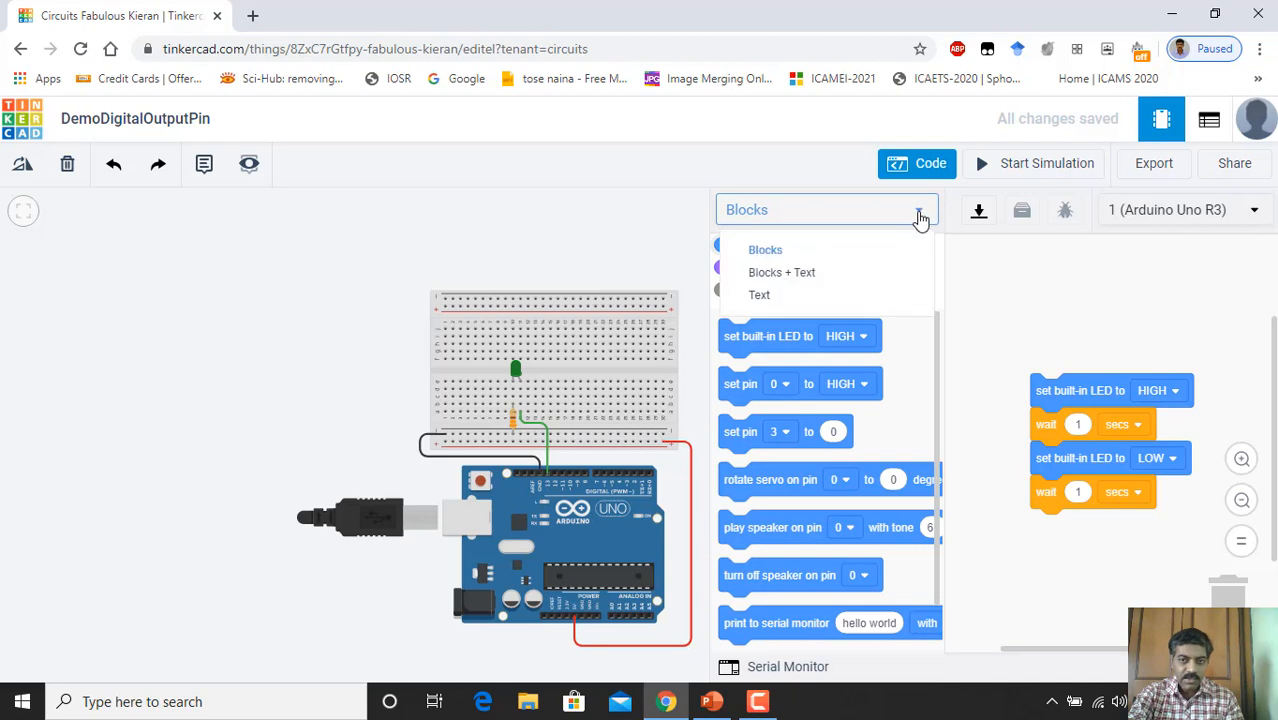
click(776, 298)
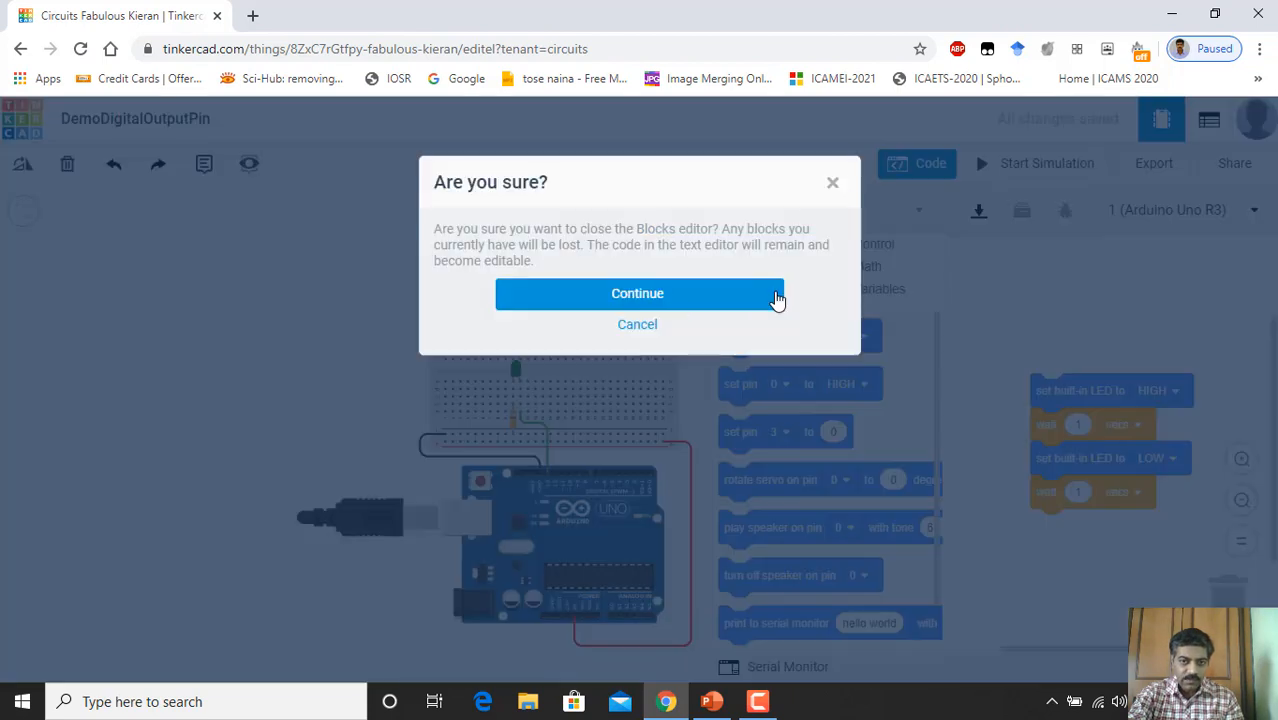
click(672, 298)
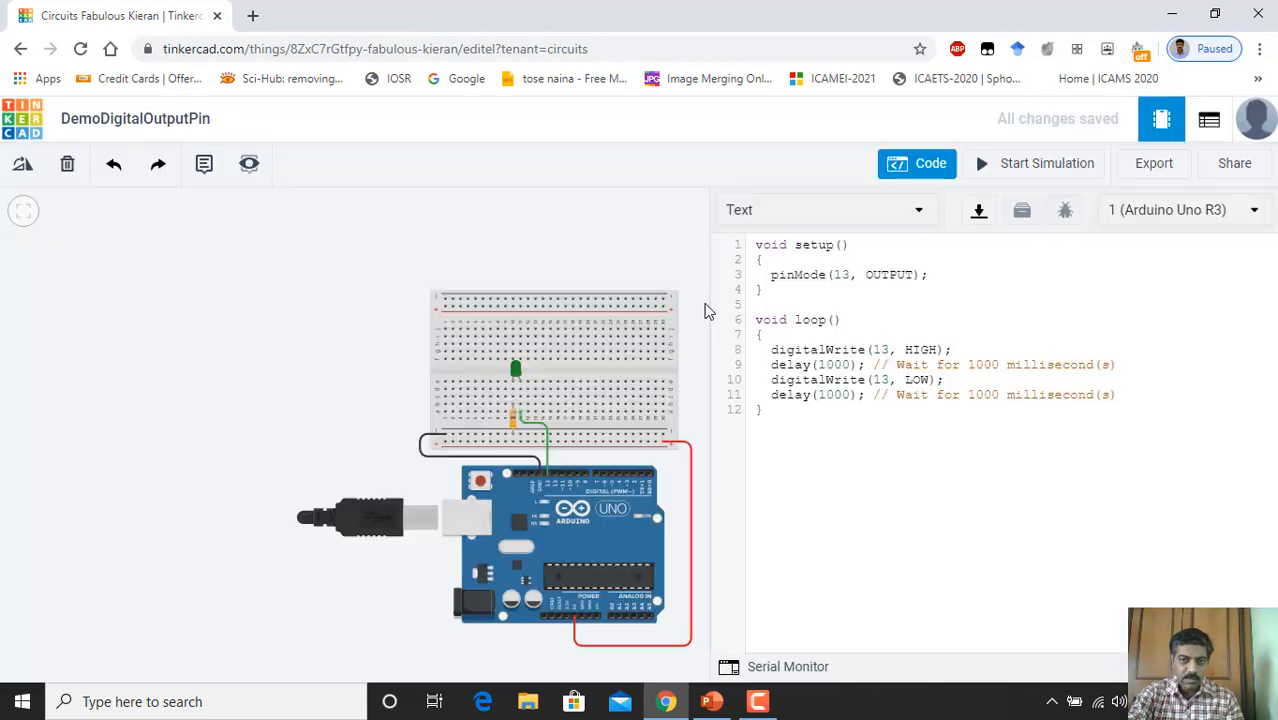
Step: Add a blank first line and delete the pinMode statement from setup()
click(757, 245)
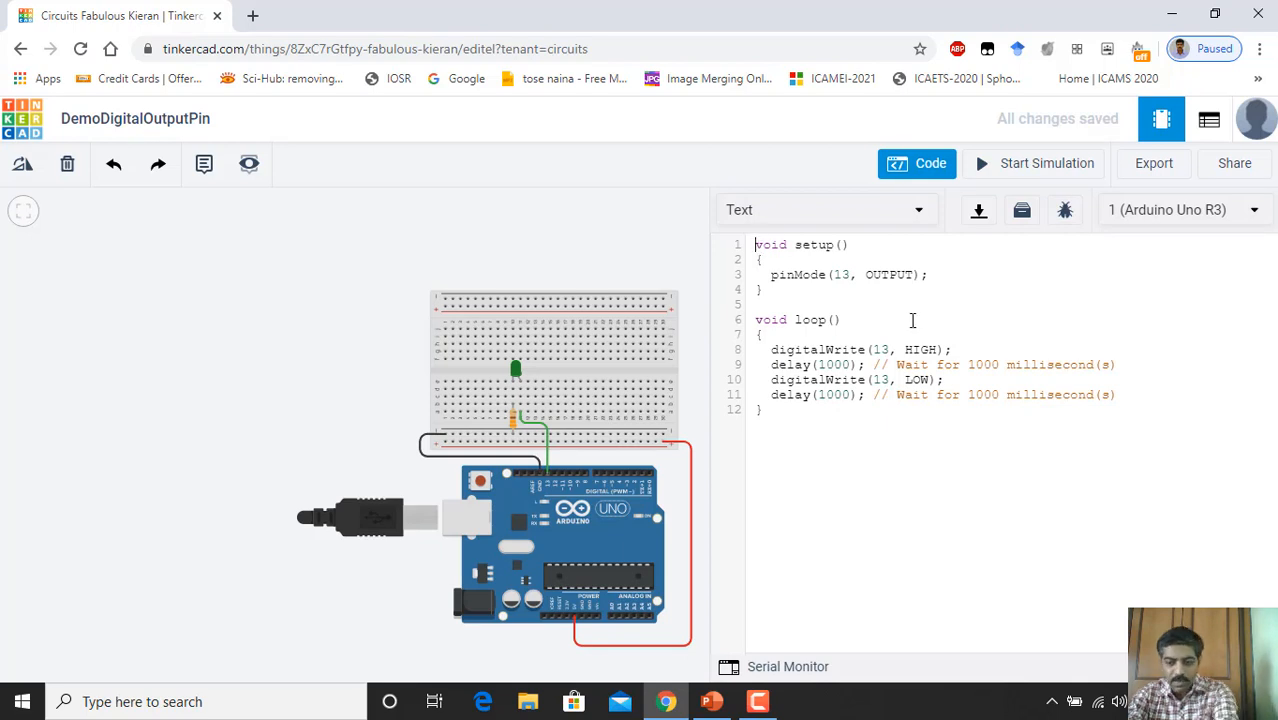
key(Return)
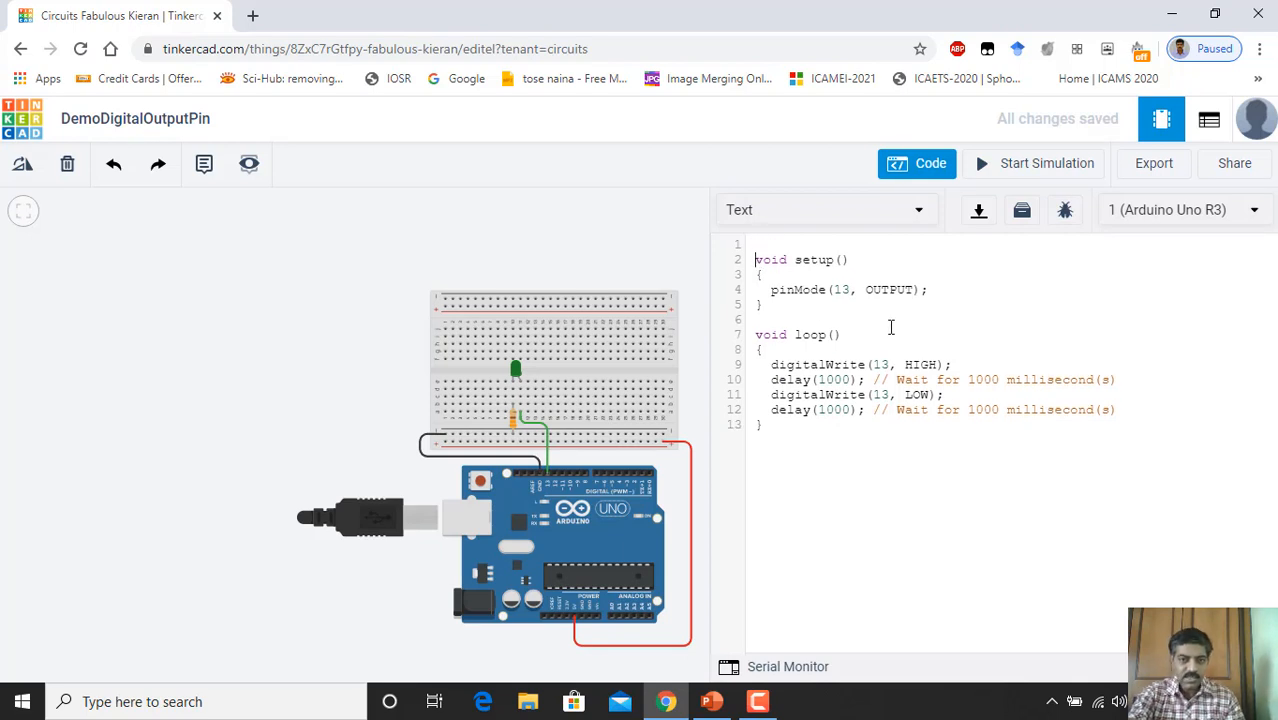
drag(771, 290, 953, 304)
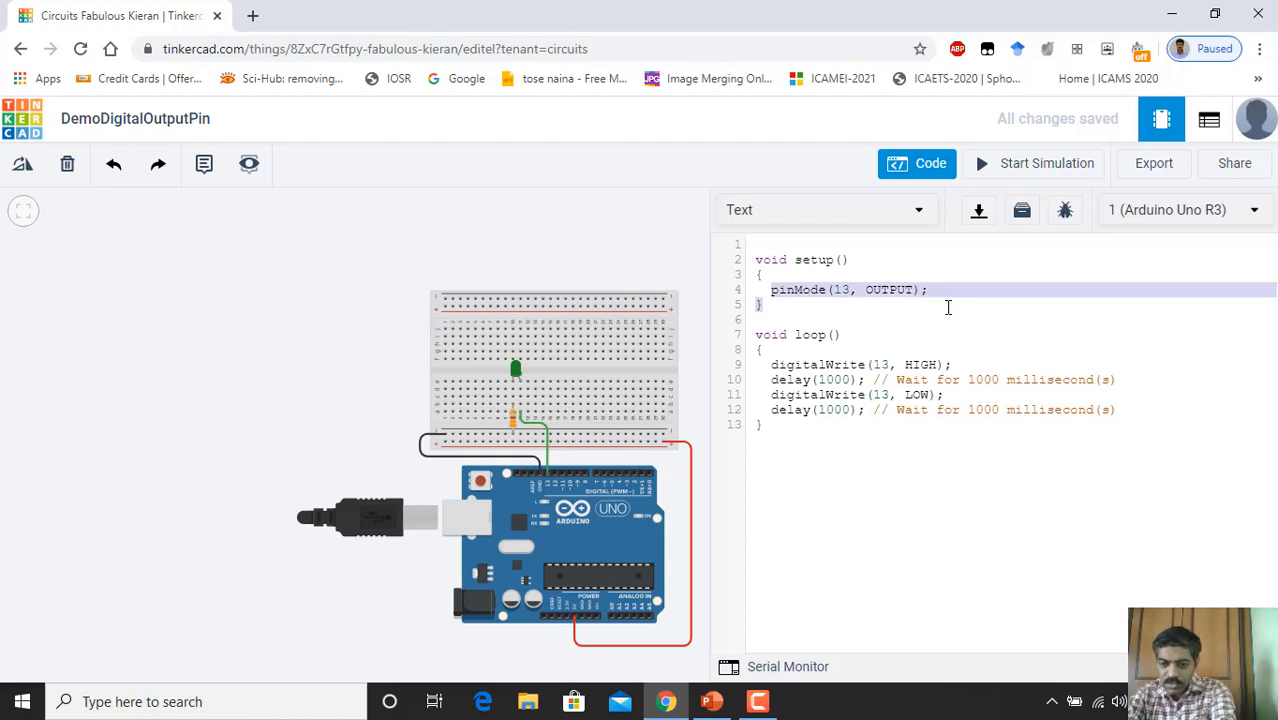
key(BackSpace)
Step: Delete the digitalWrite and delay statements from the loop() body
drag(768, 350, 1122, 408)
key(BackSpace)
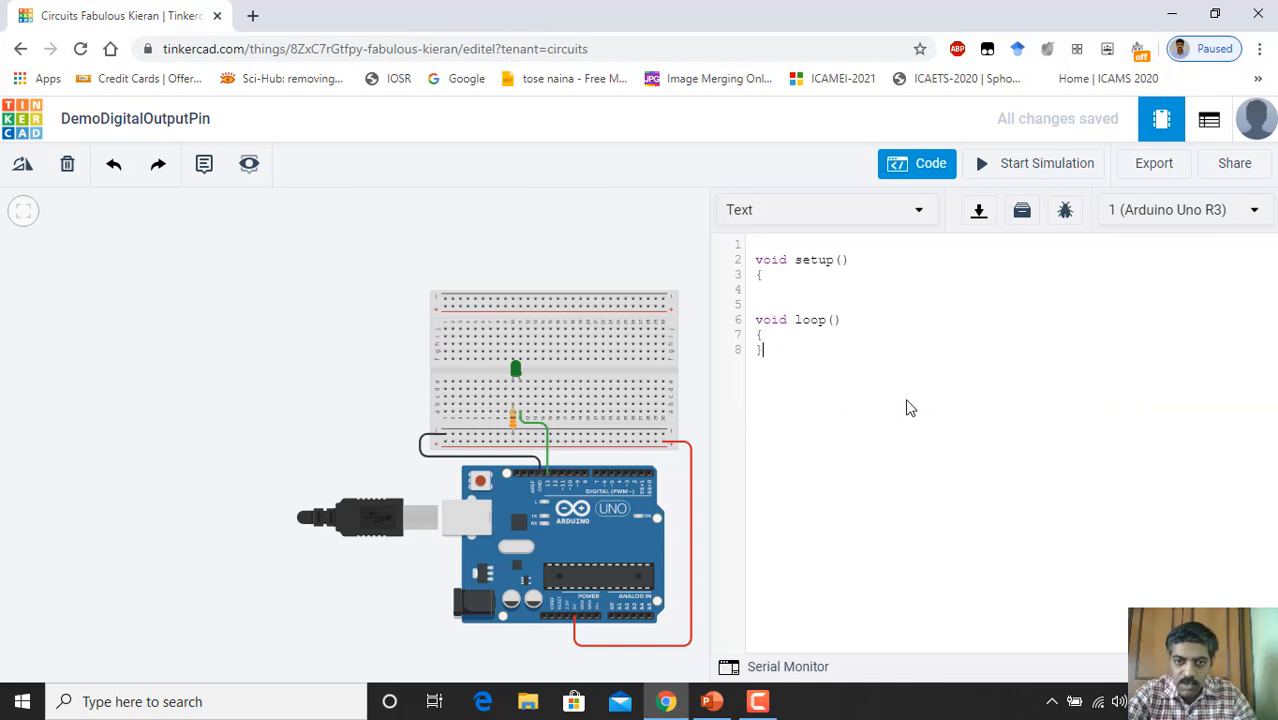
click(772, 338)
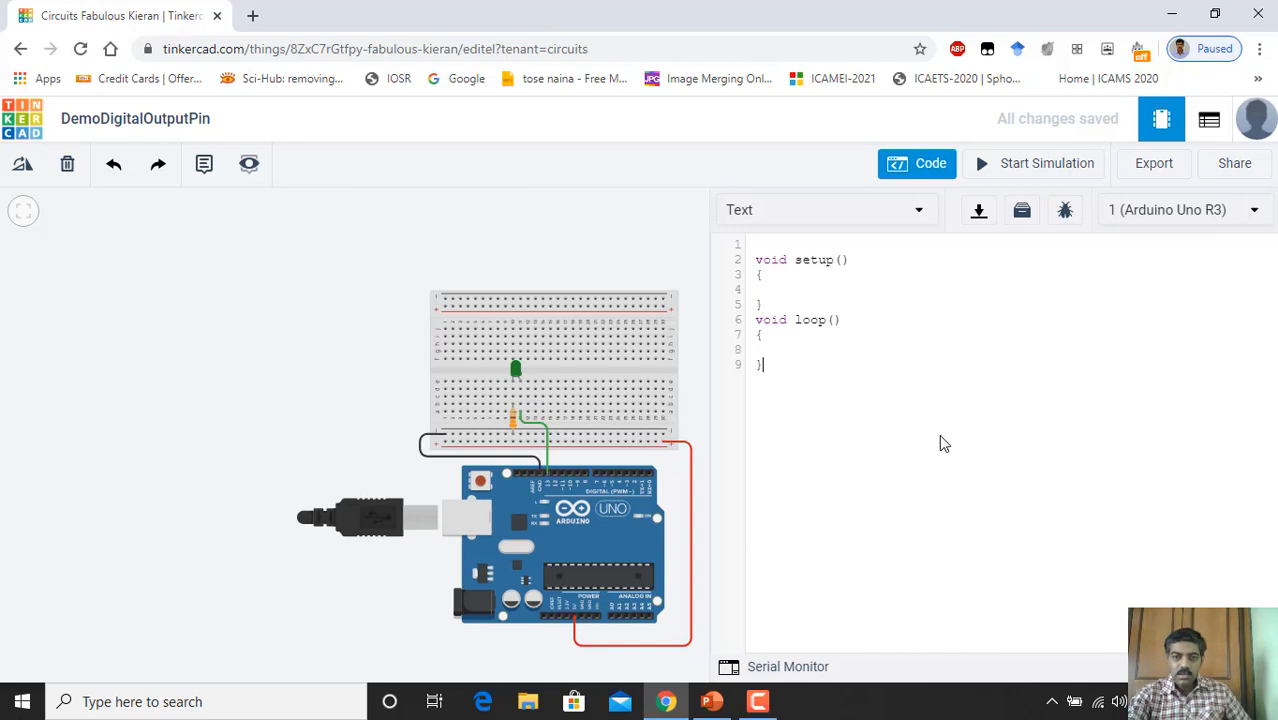
click(750, 321)
Step: Insert a blank line above void loop(), after the empty setup() function
key(Return)
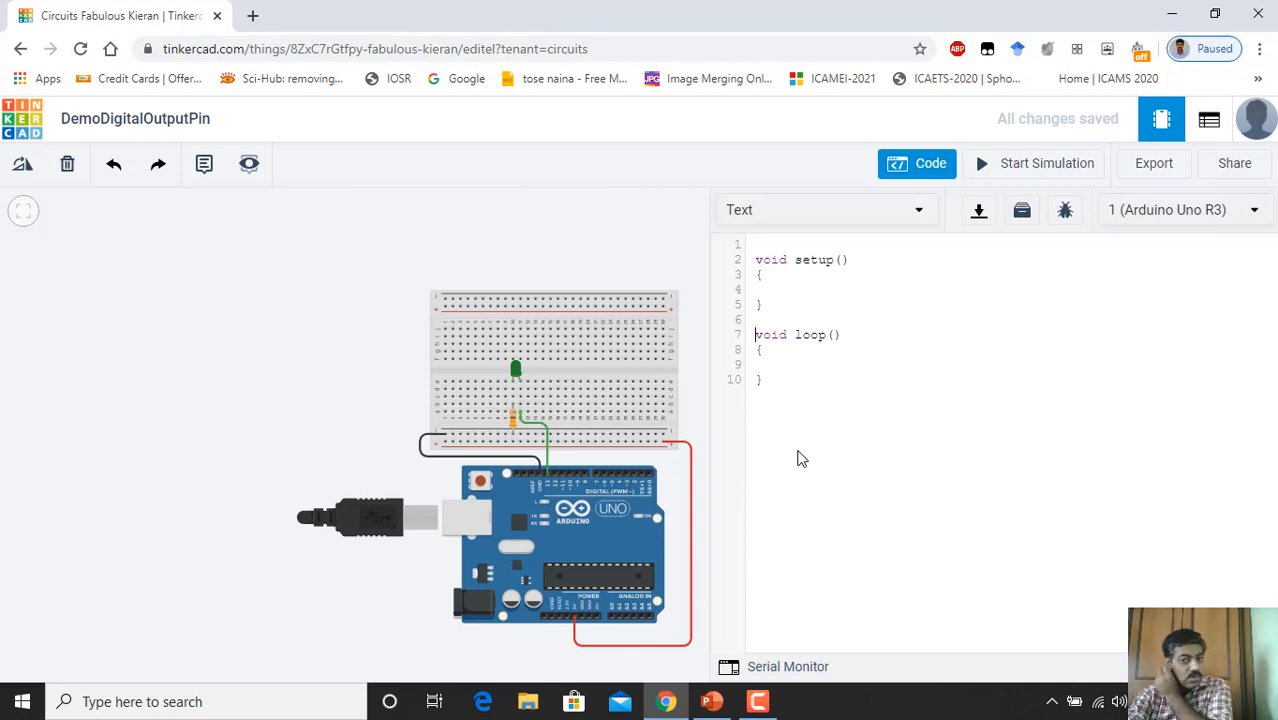
Step: Insert extra blank lines at the top of the sketch, above void setup()
click(761, 244)
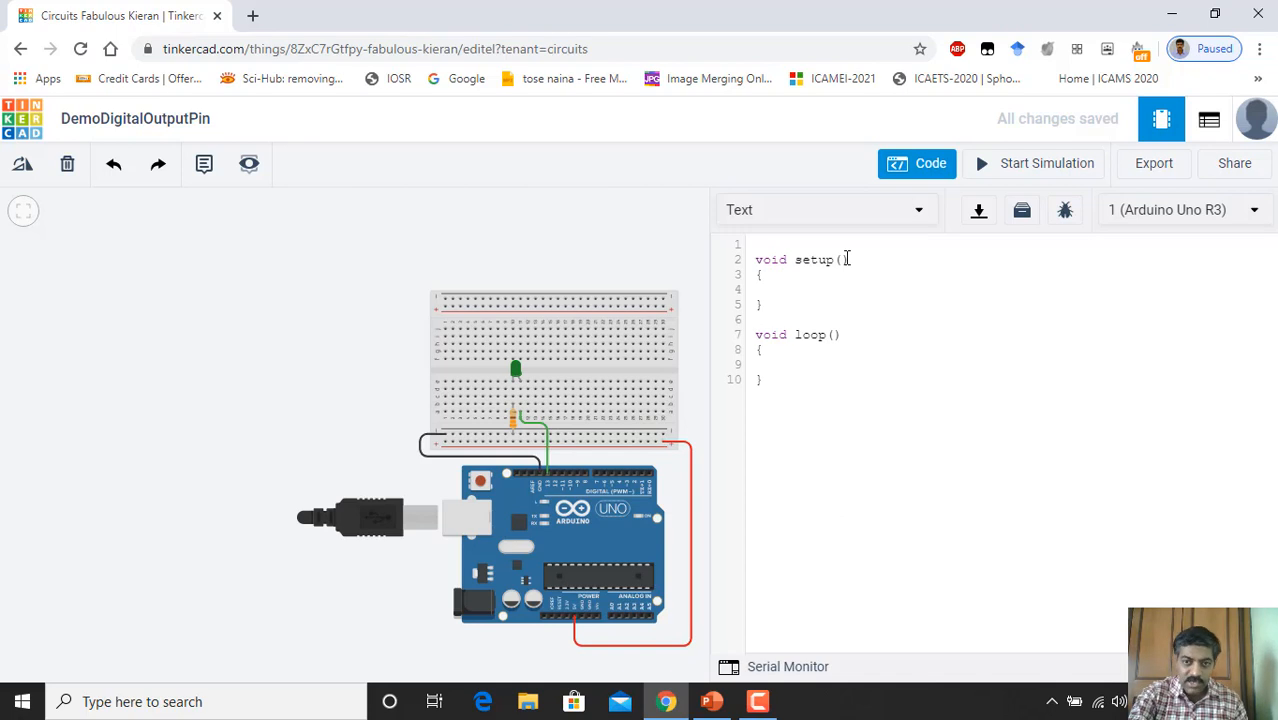
key(Return)
key(Return)
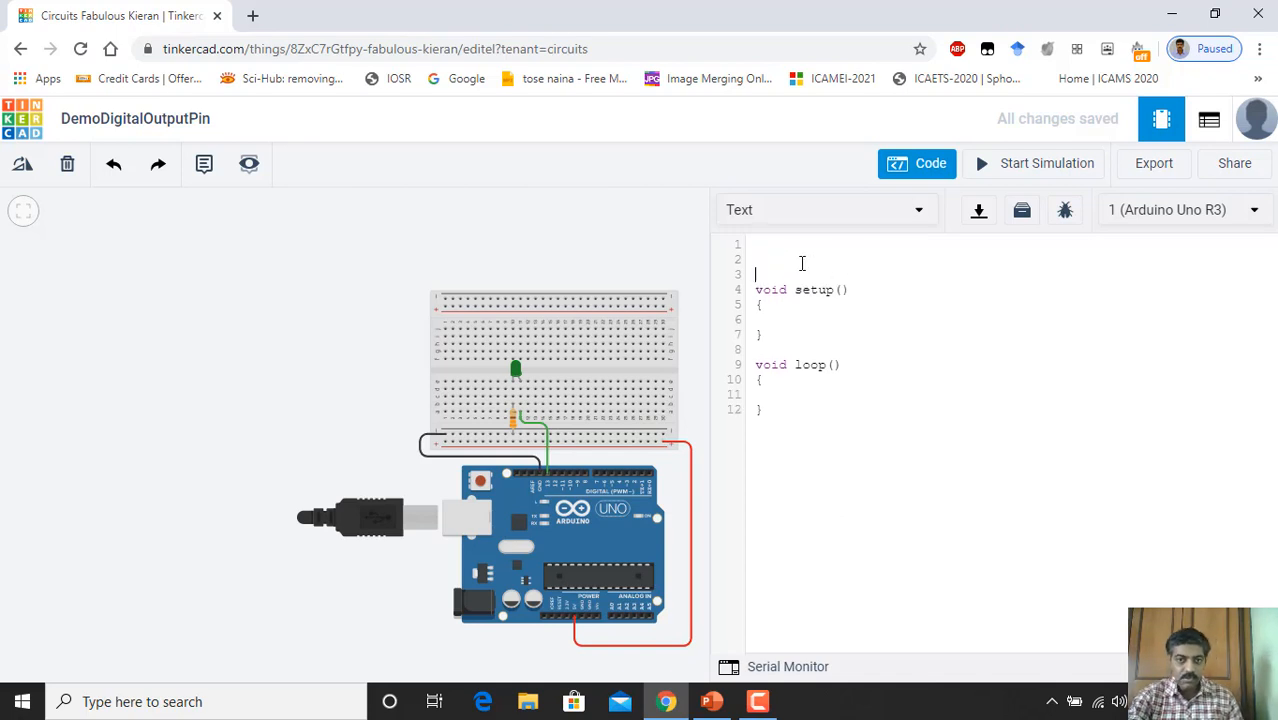
click(757, 250)
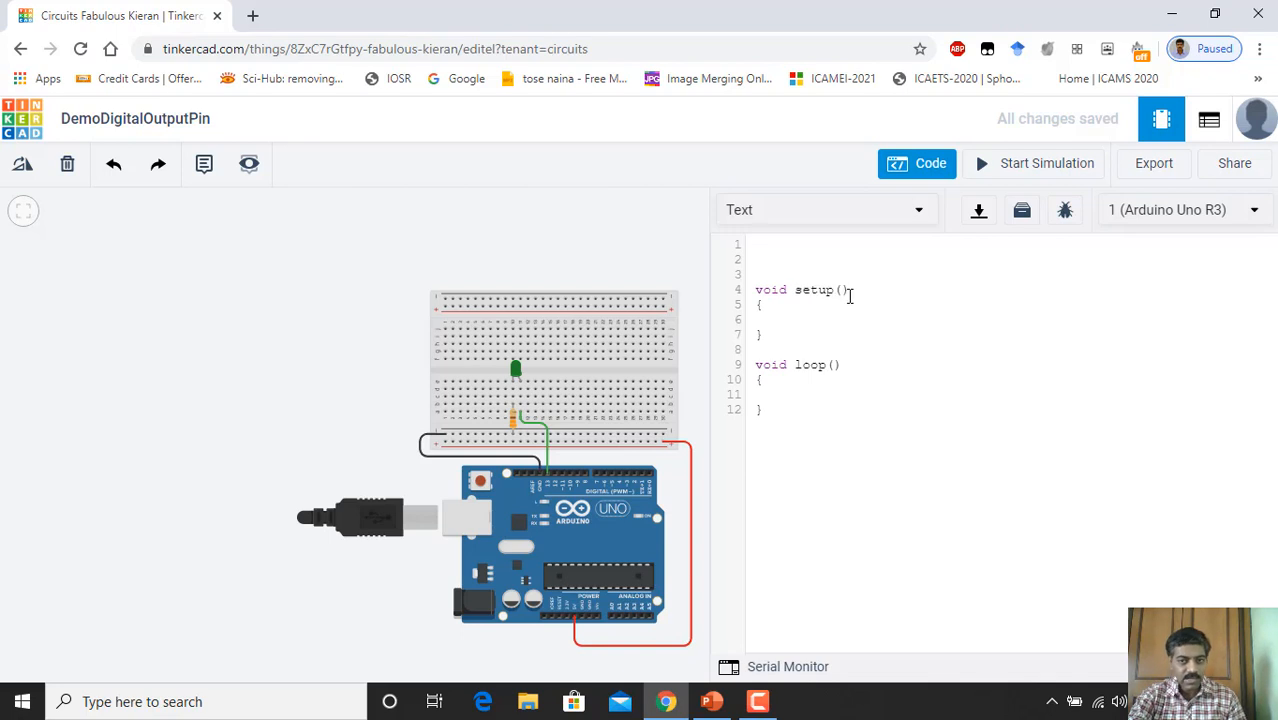
click(760, 245)
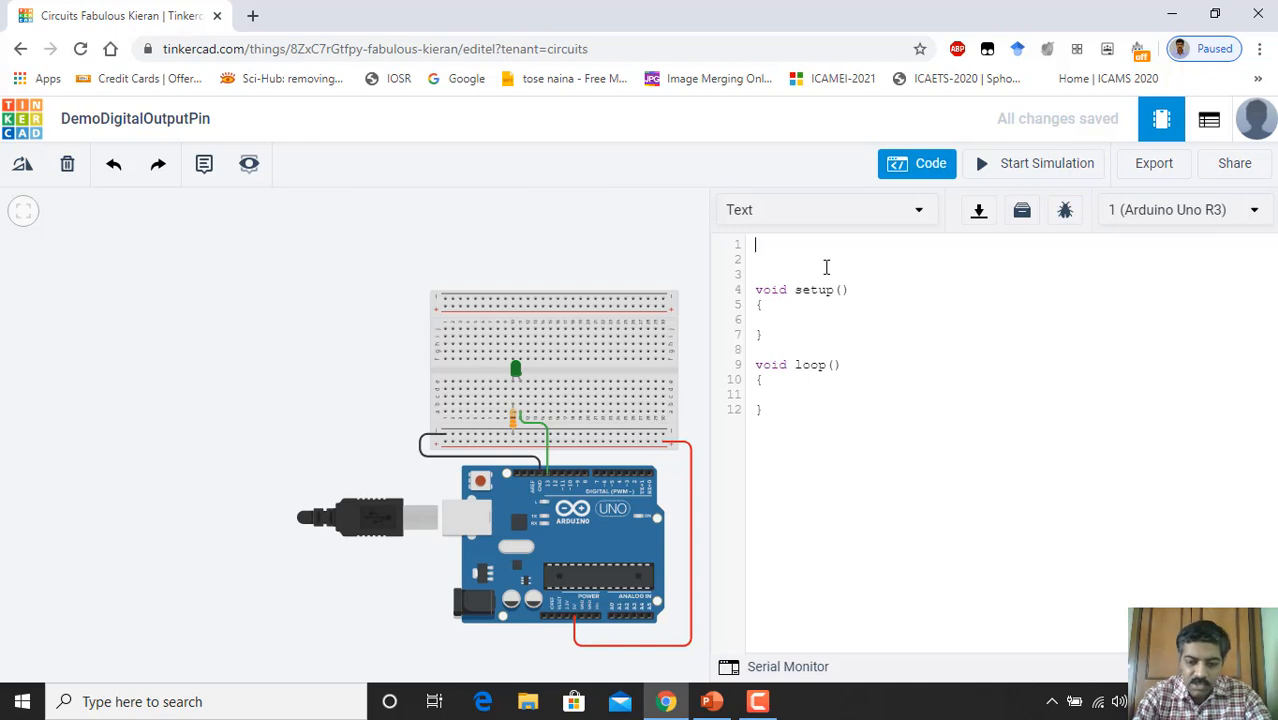
Step: Type the header comment '/* Control of LED Blinking' and 'LED will re on for 5sec and then off for 5sec & this process will repeat'
text(?)
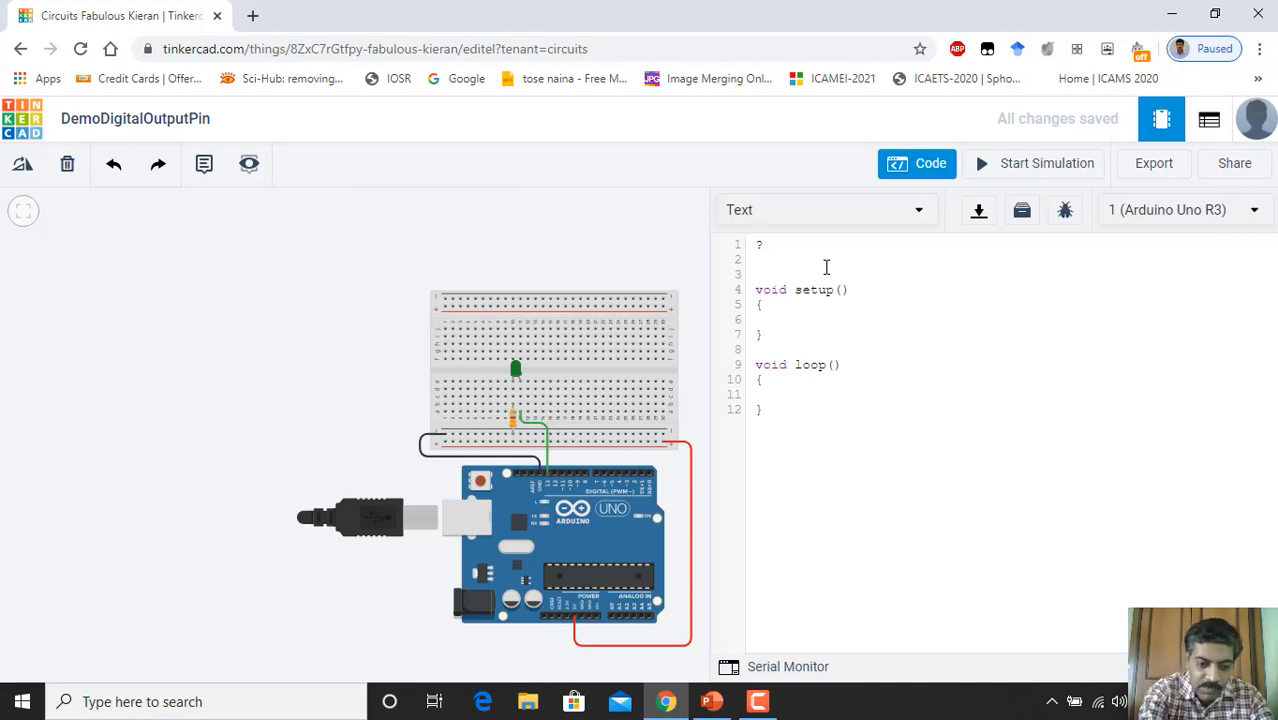
text(*)
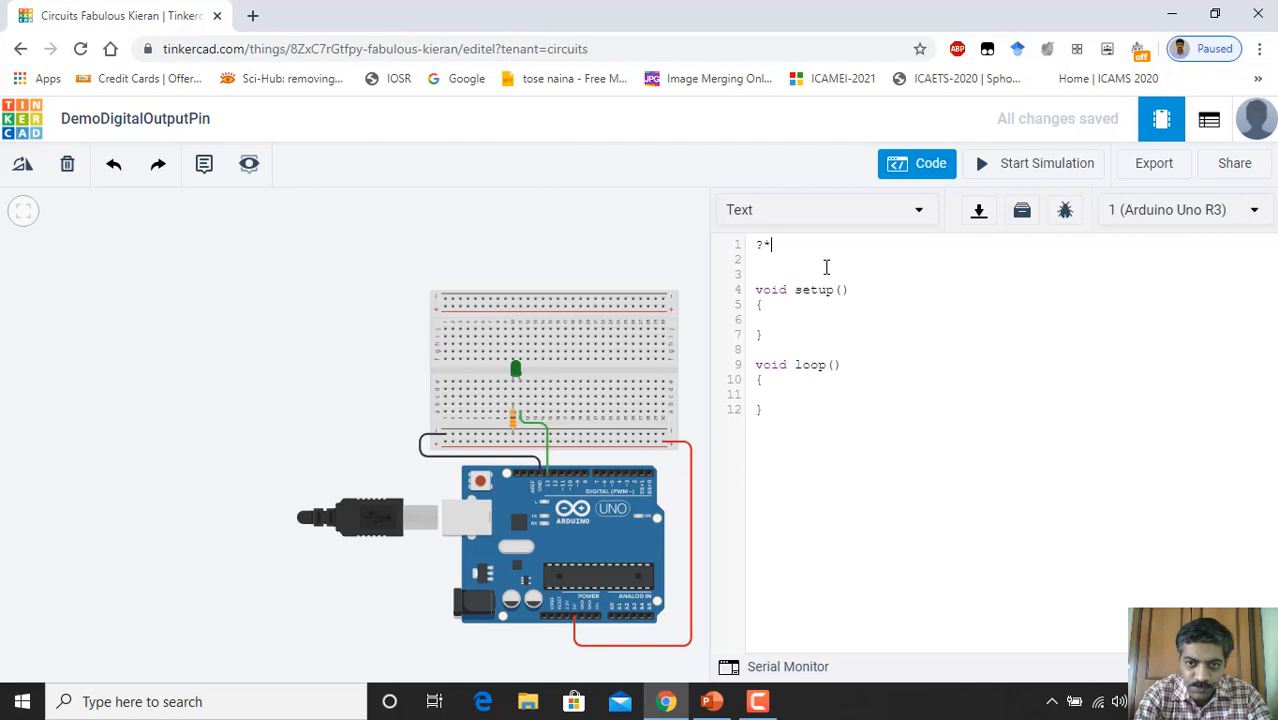
key(BackSpace)
key(BackSpace)
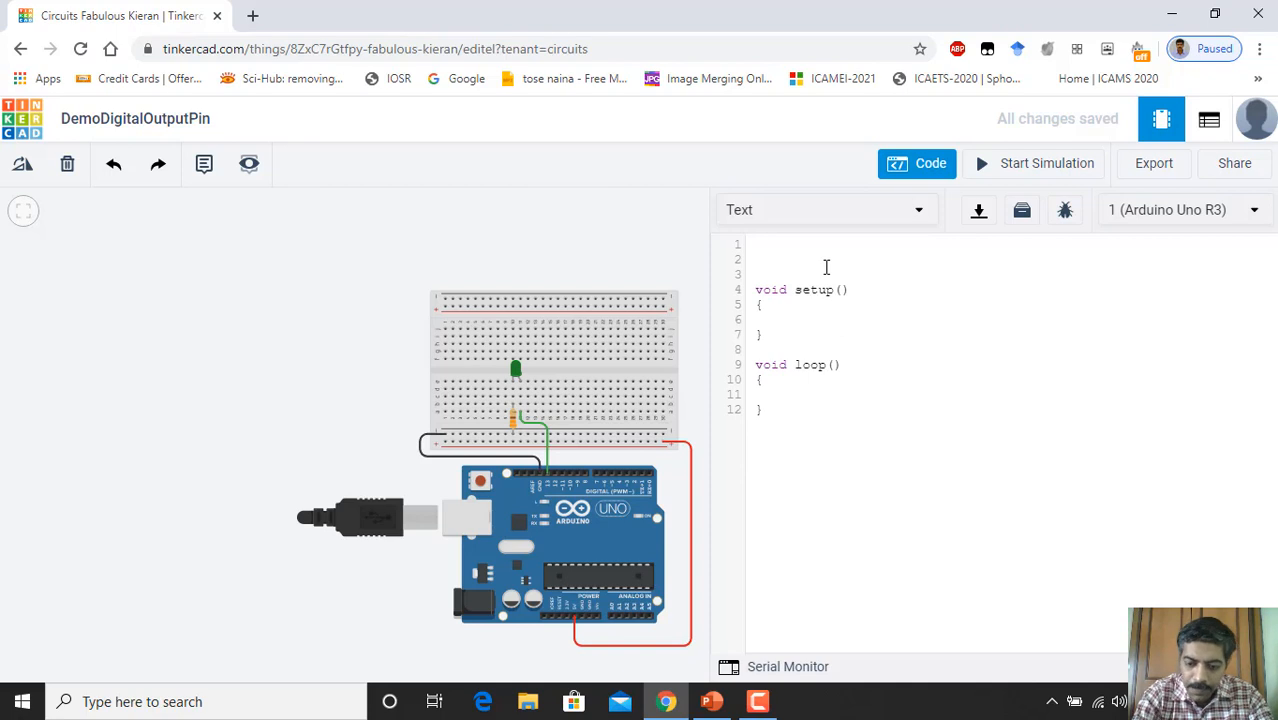
text(/*)
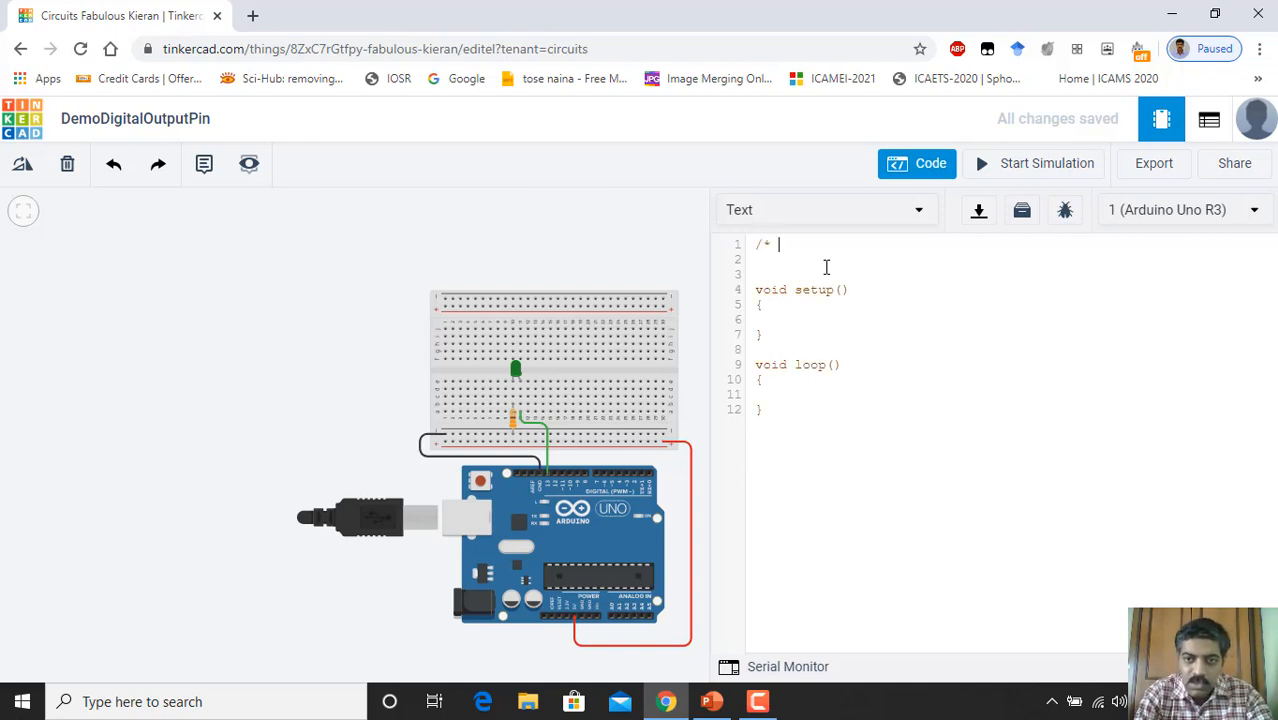
text( Co)
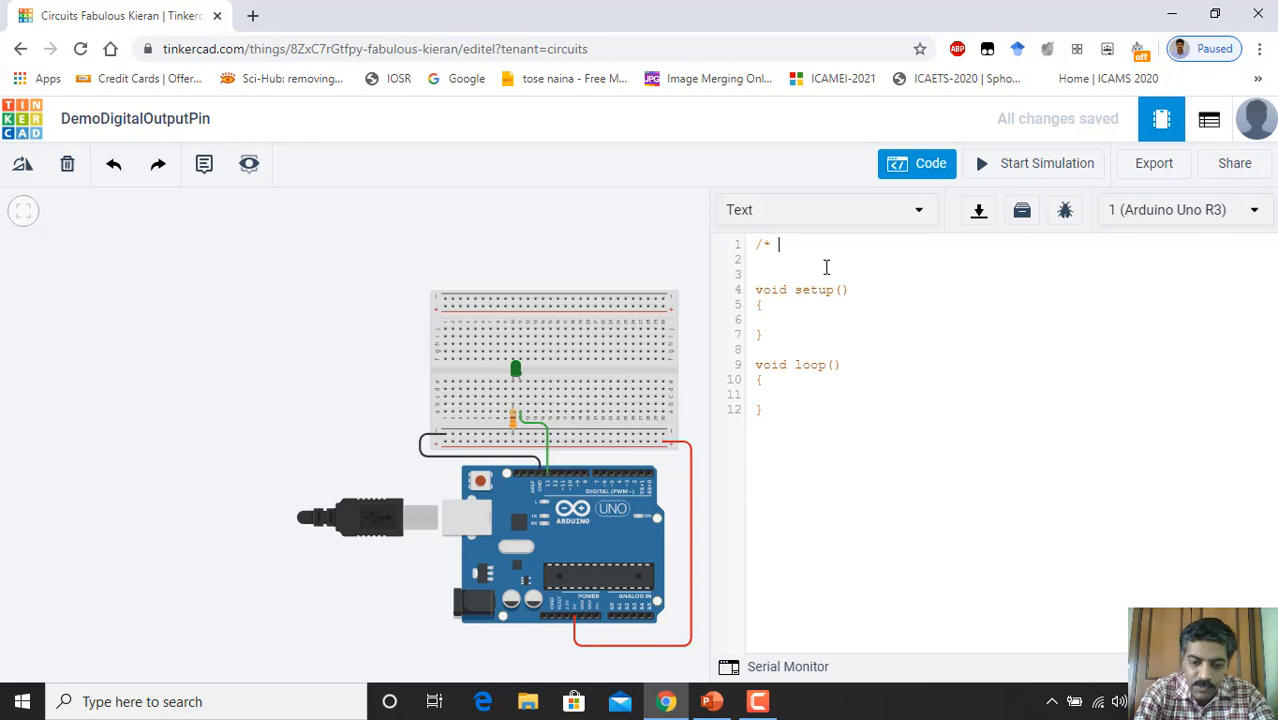
text(n)
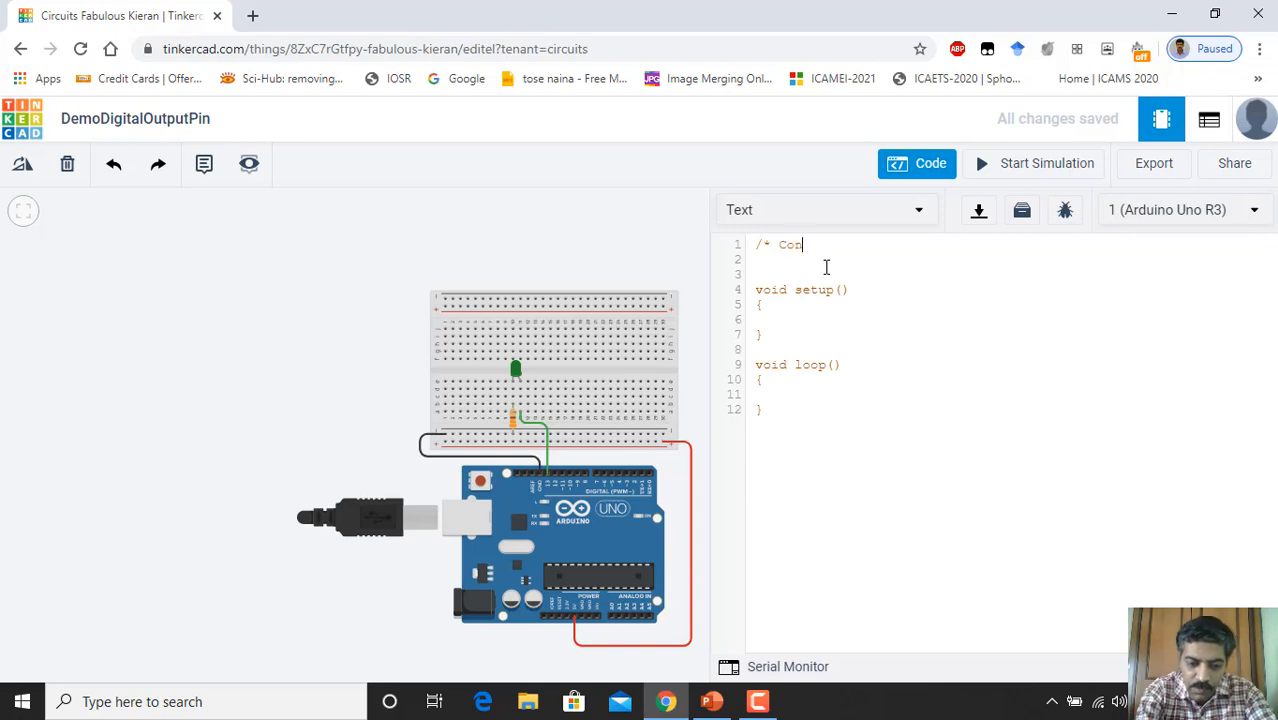
text(trol o)
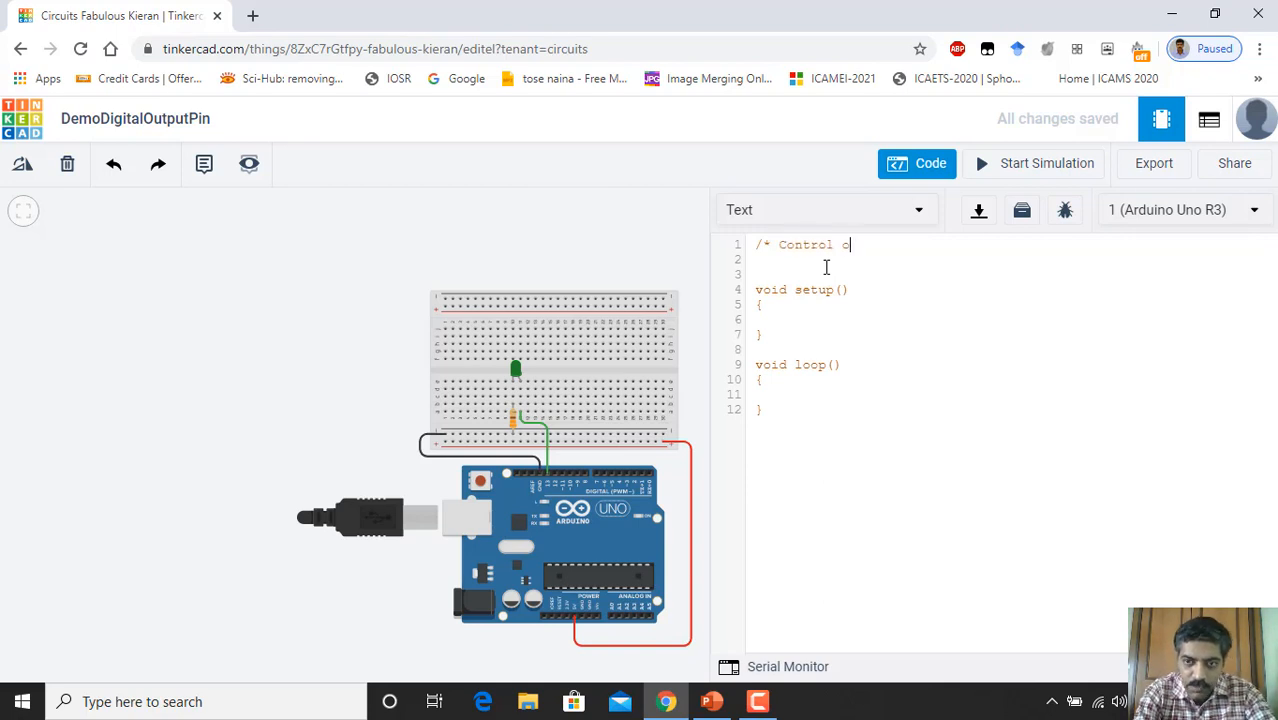
text(f LED B)
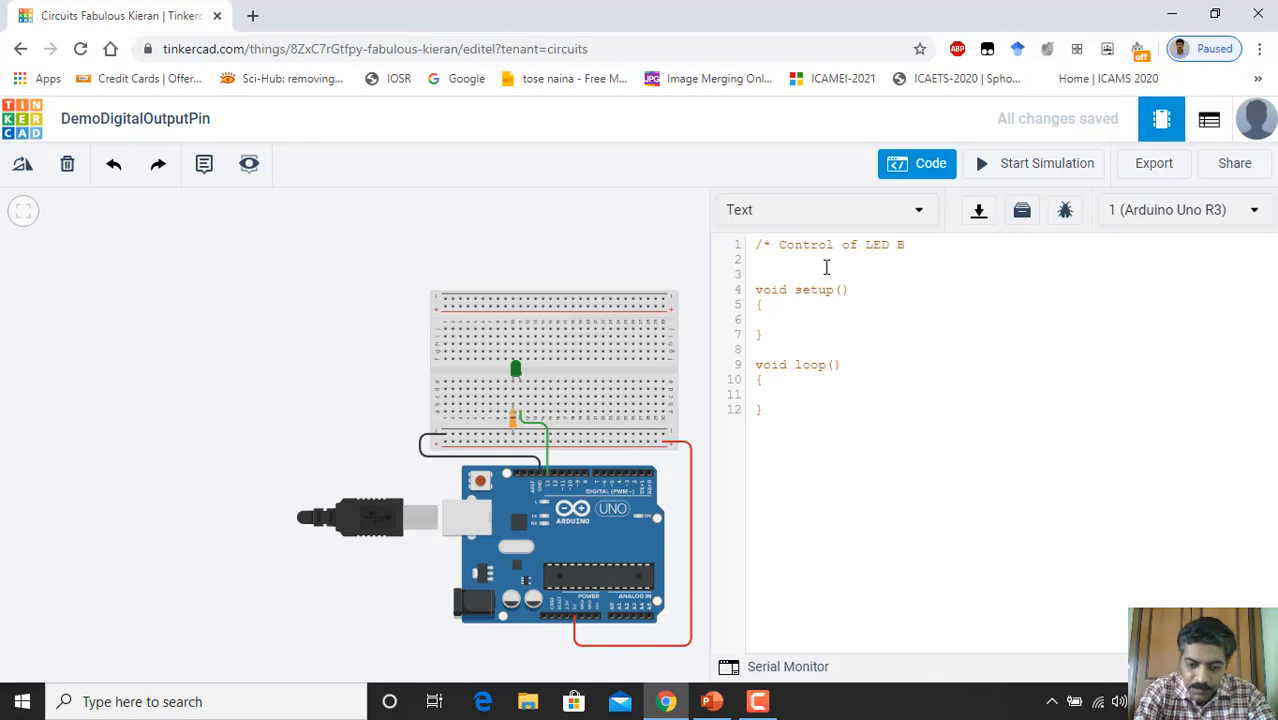
text(linking)
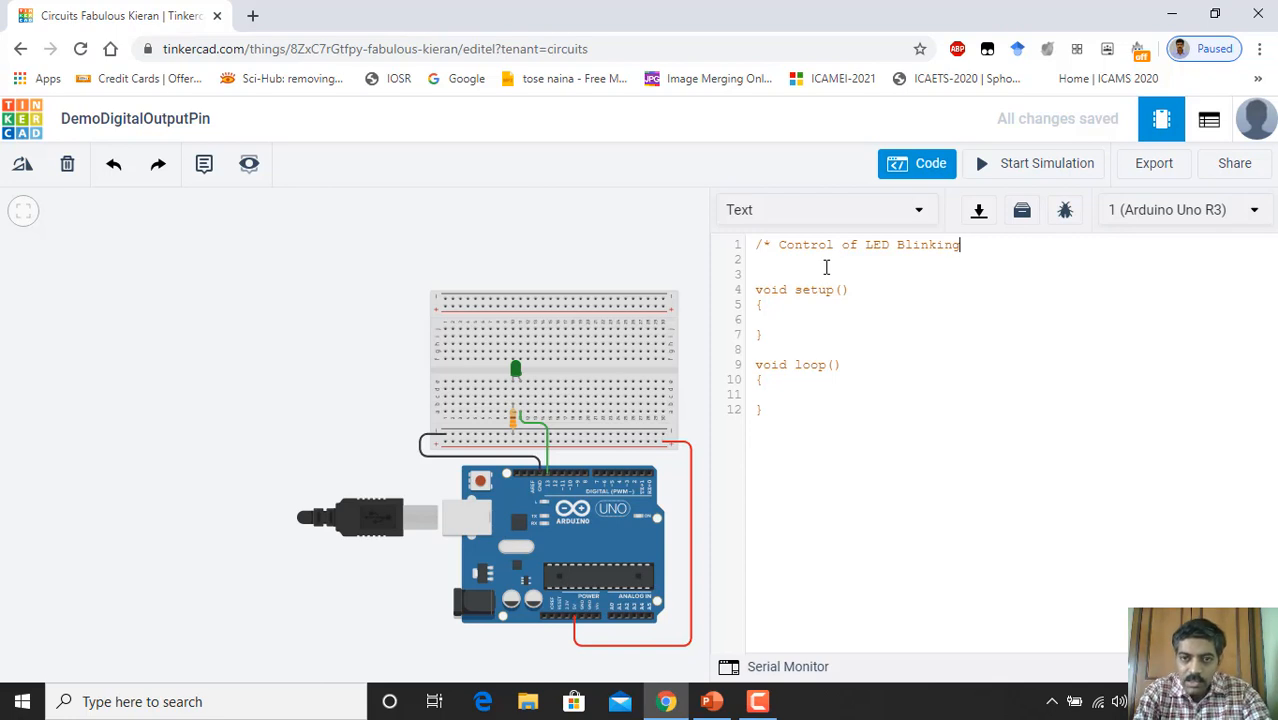
key(Return)
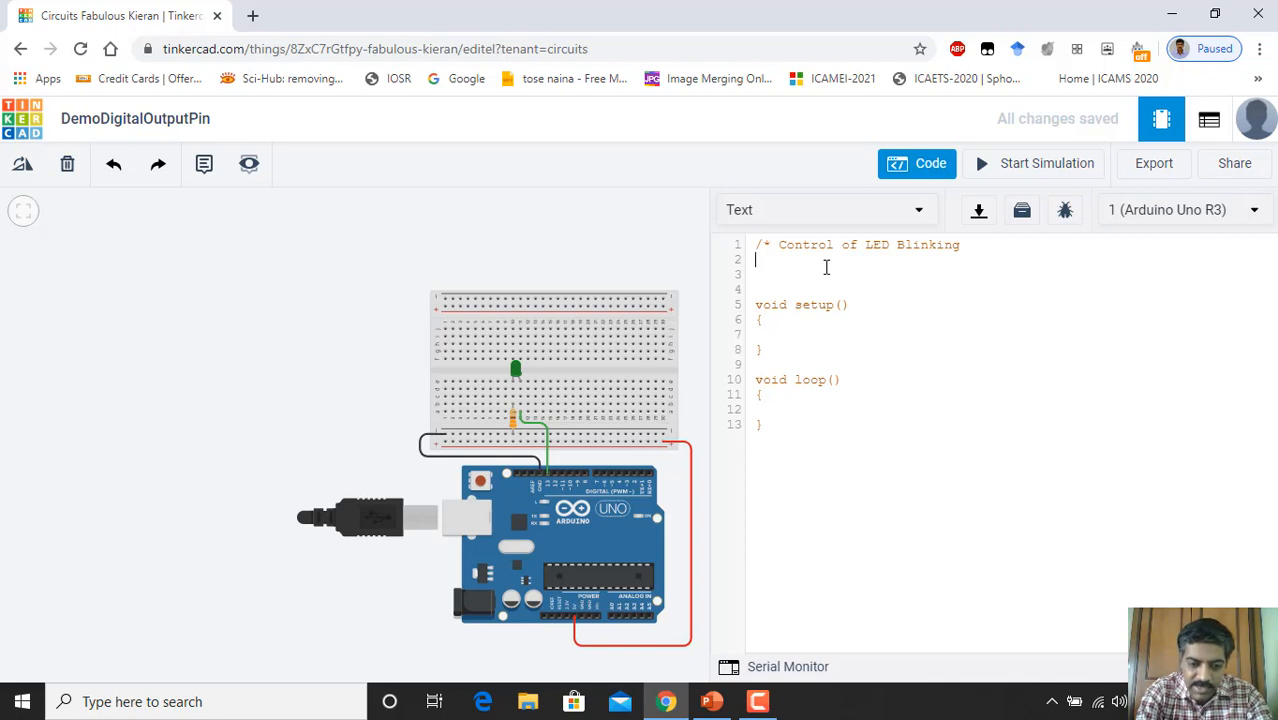
text(LED w)
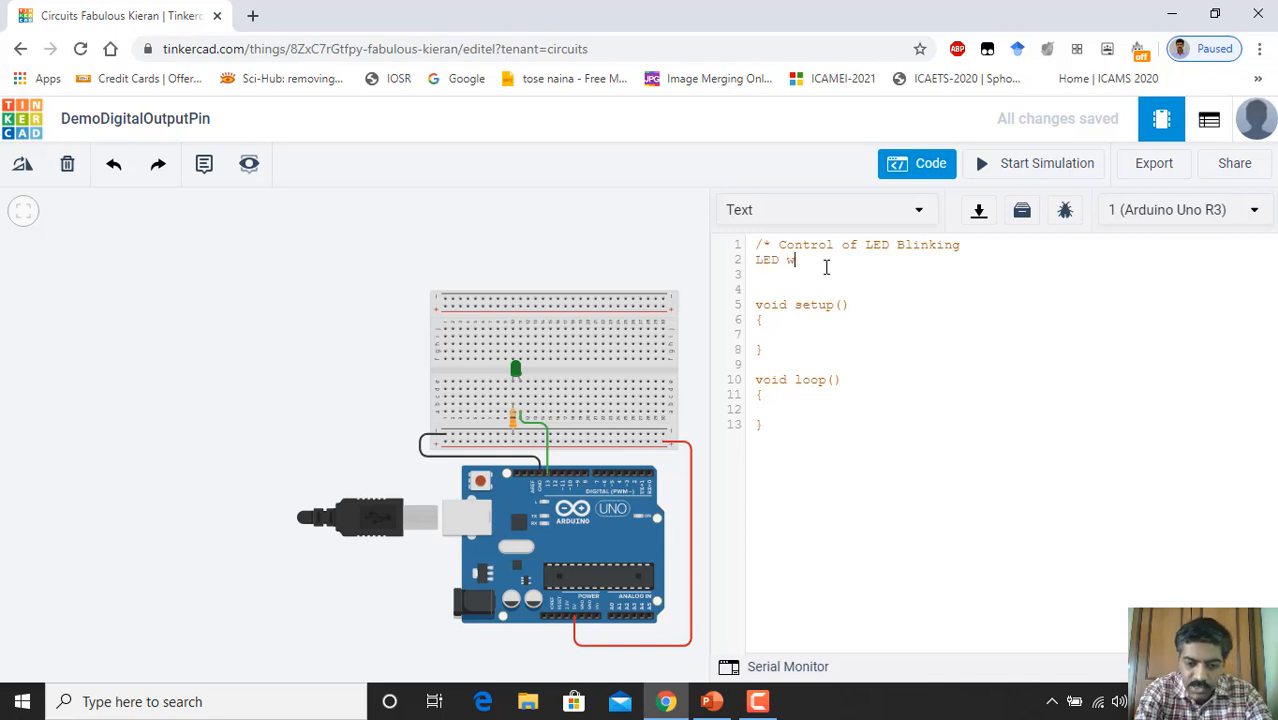
text(ill)
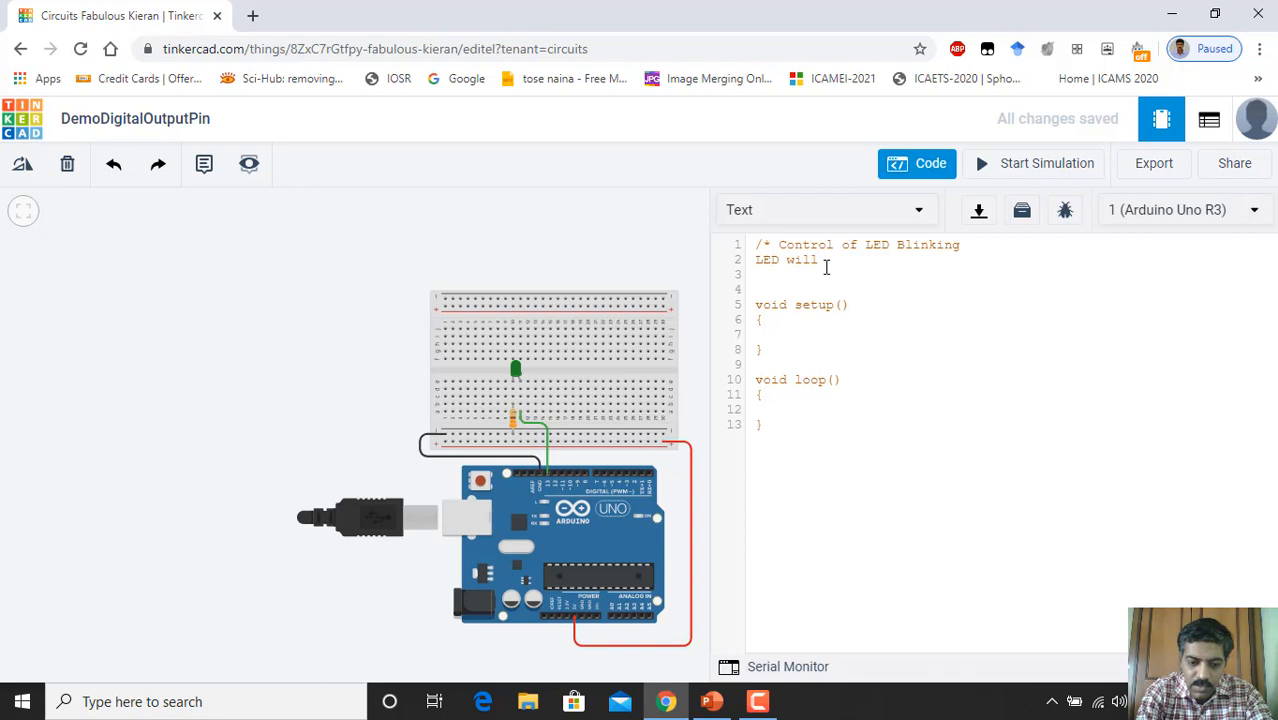
text( r)
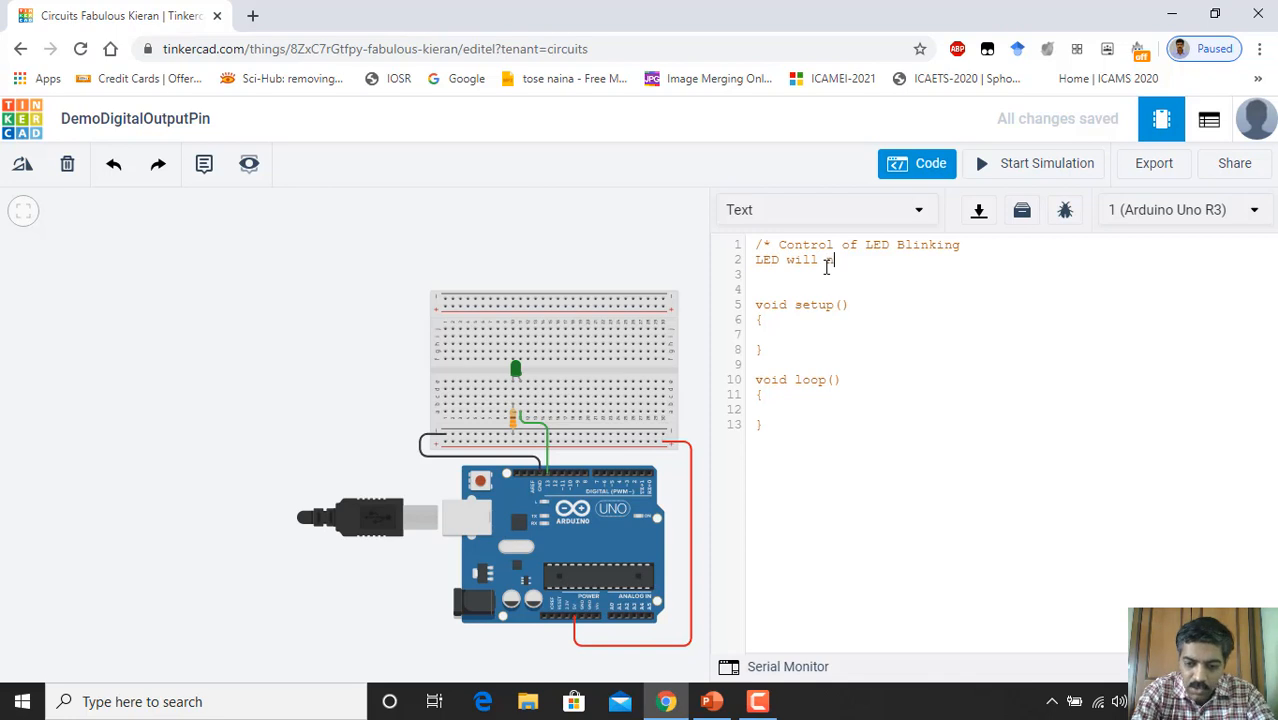
key(BackSpace)
text(be o)
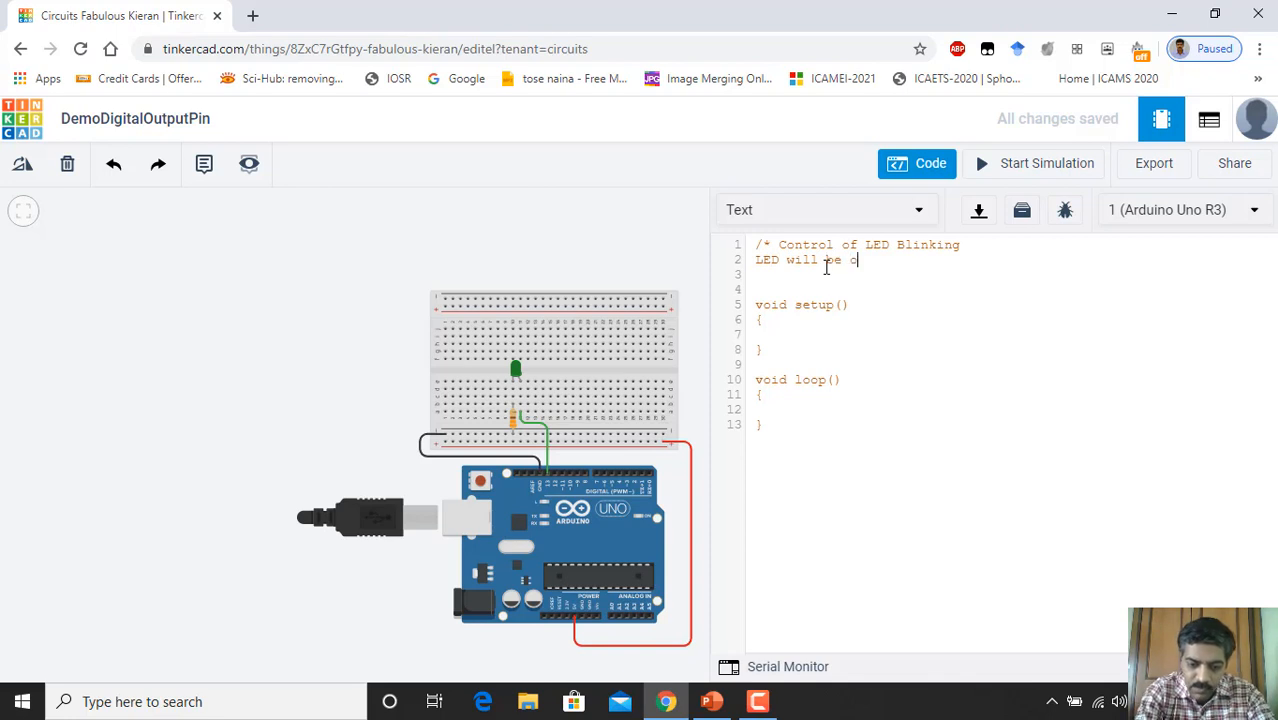
text(n for )
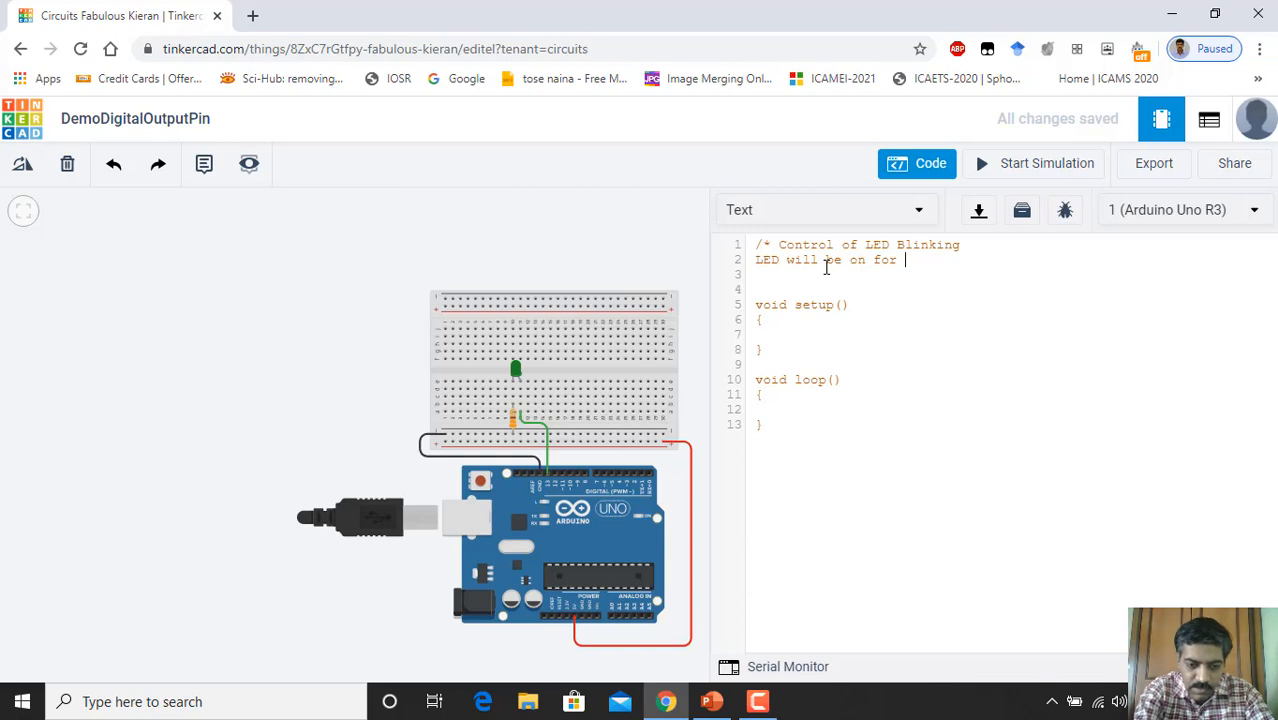
text(5sec )
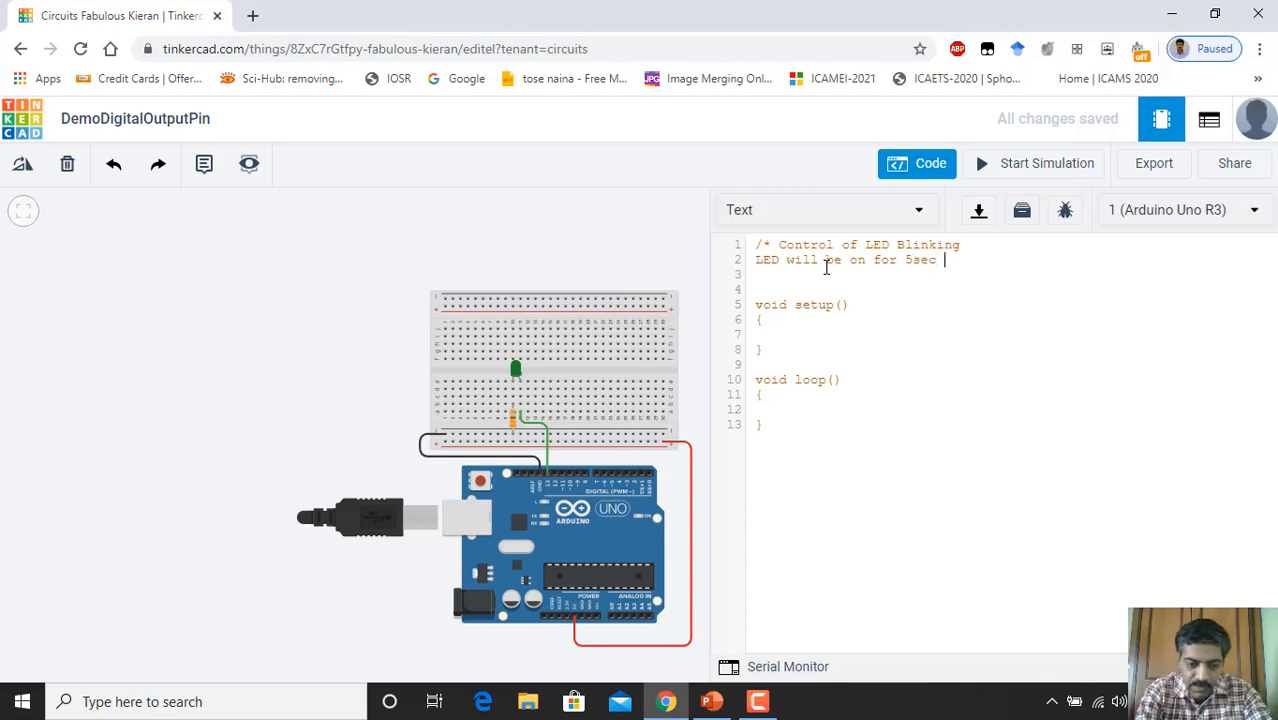
text(and t)
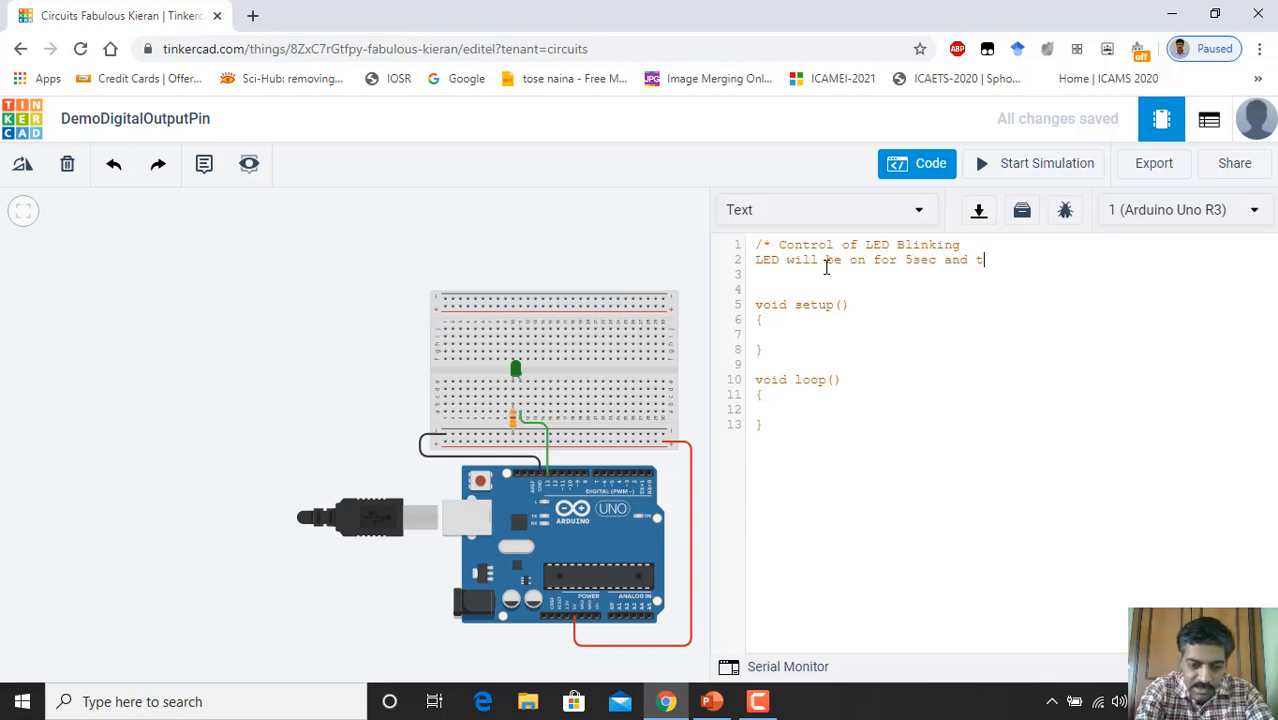
text(hen )
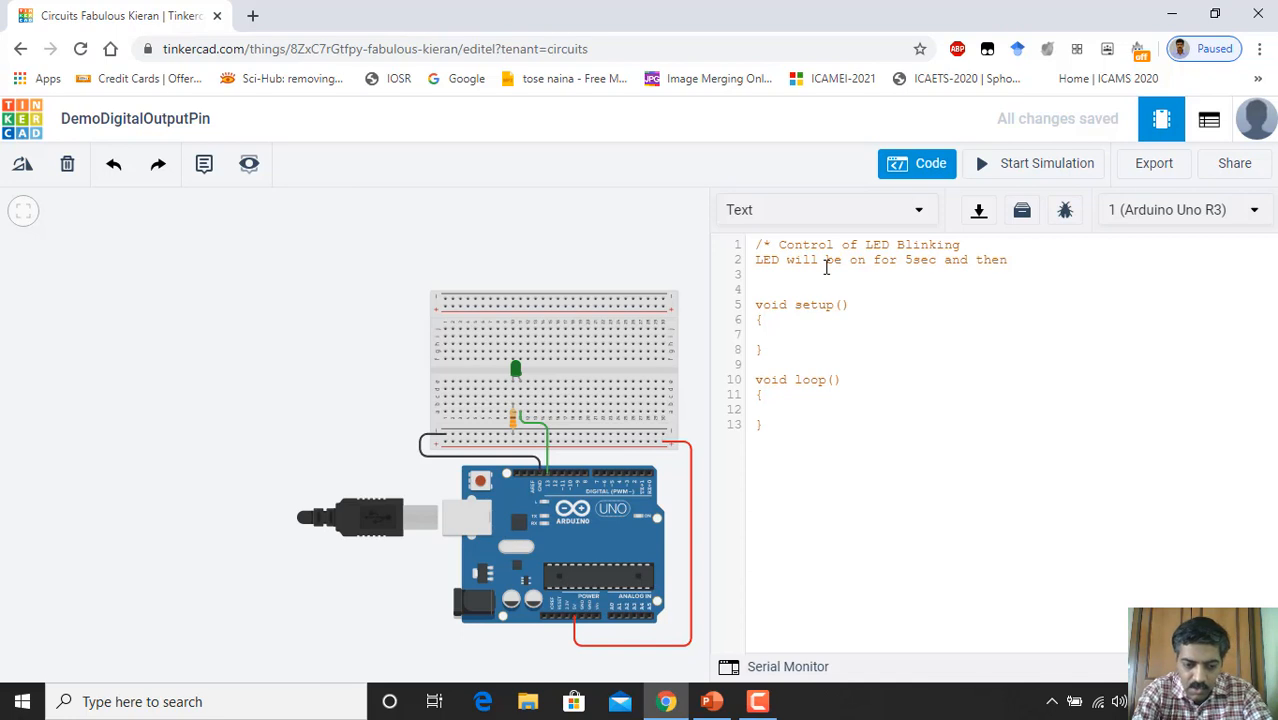
text(off f)
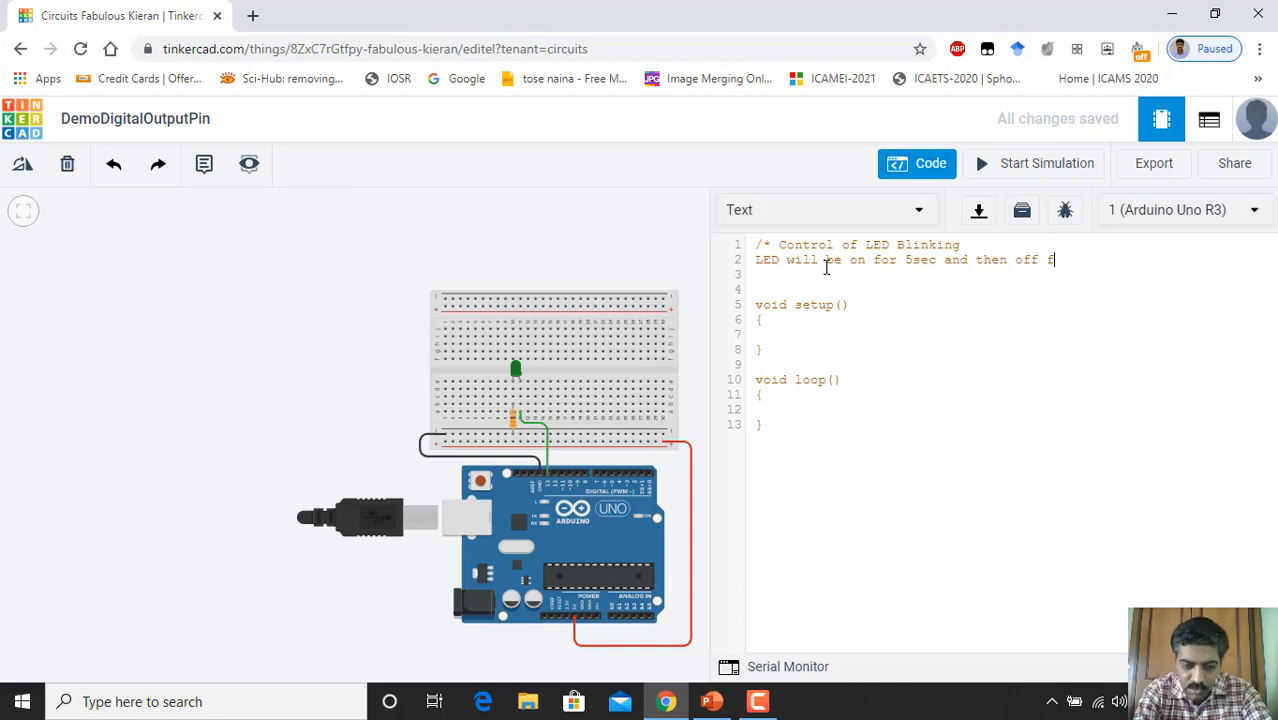
text(or 5s)
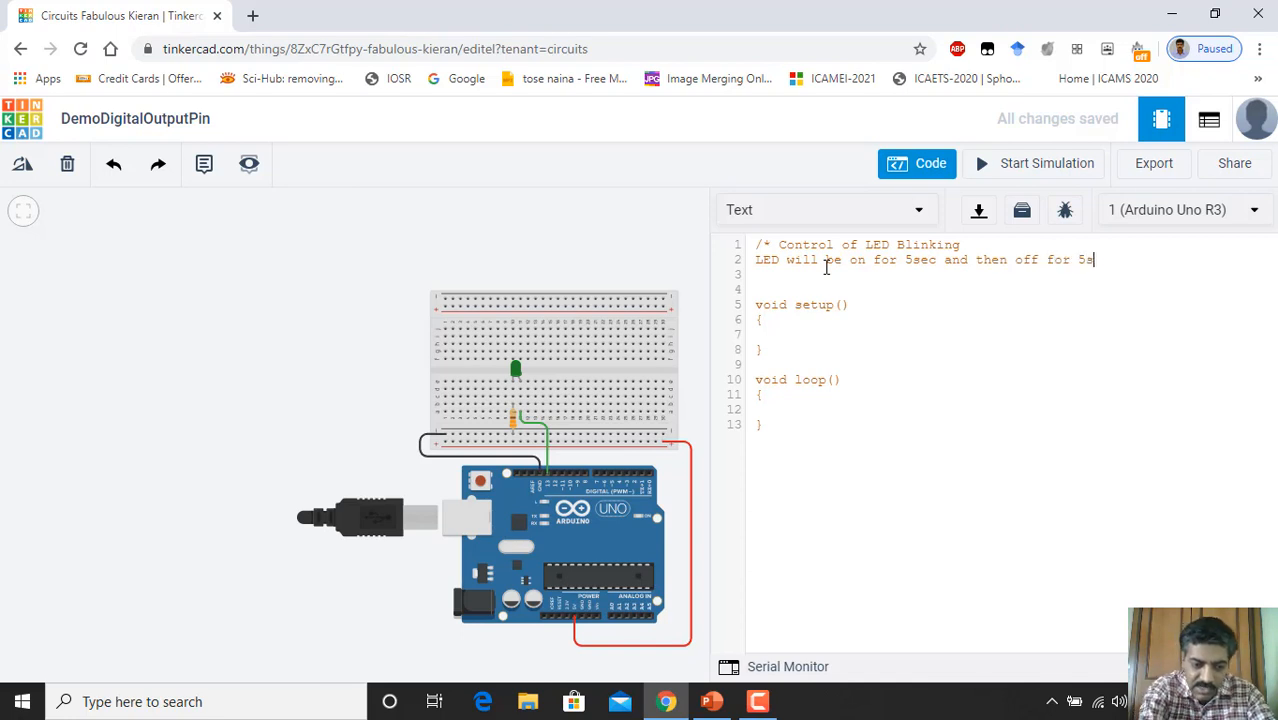
text(ec)
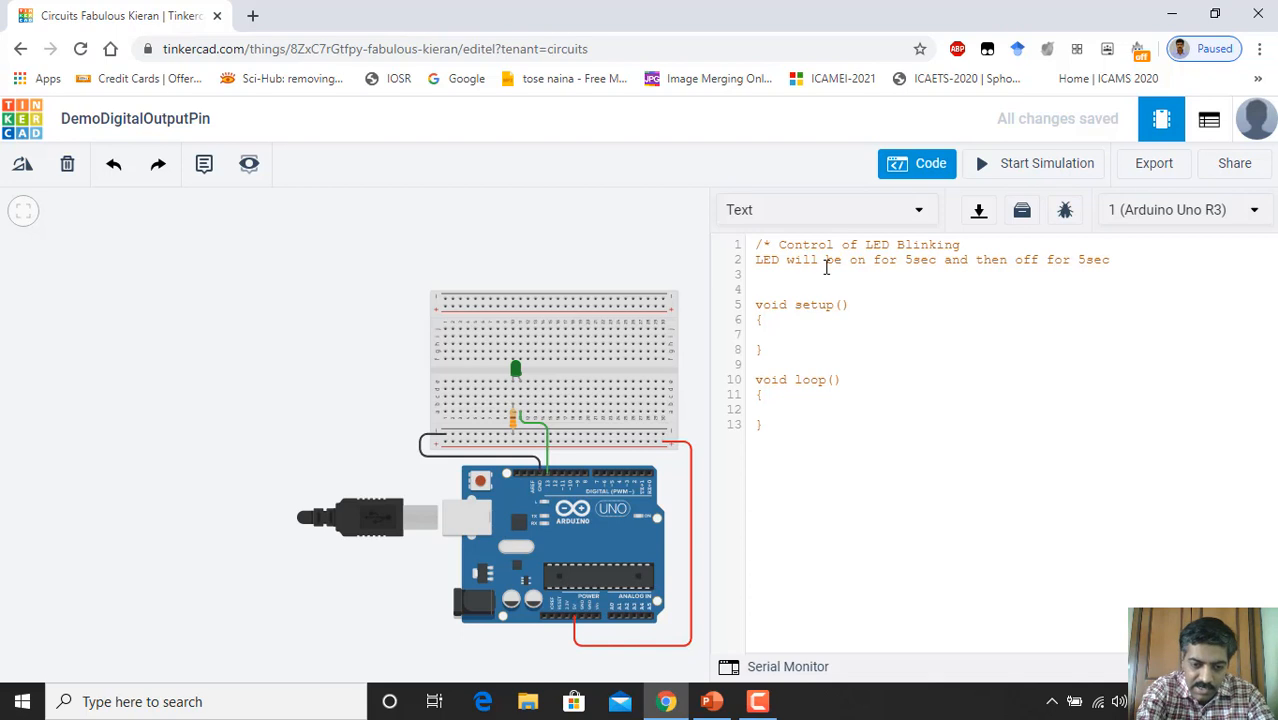
text( &)
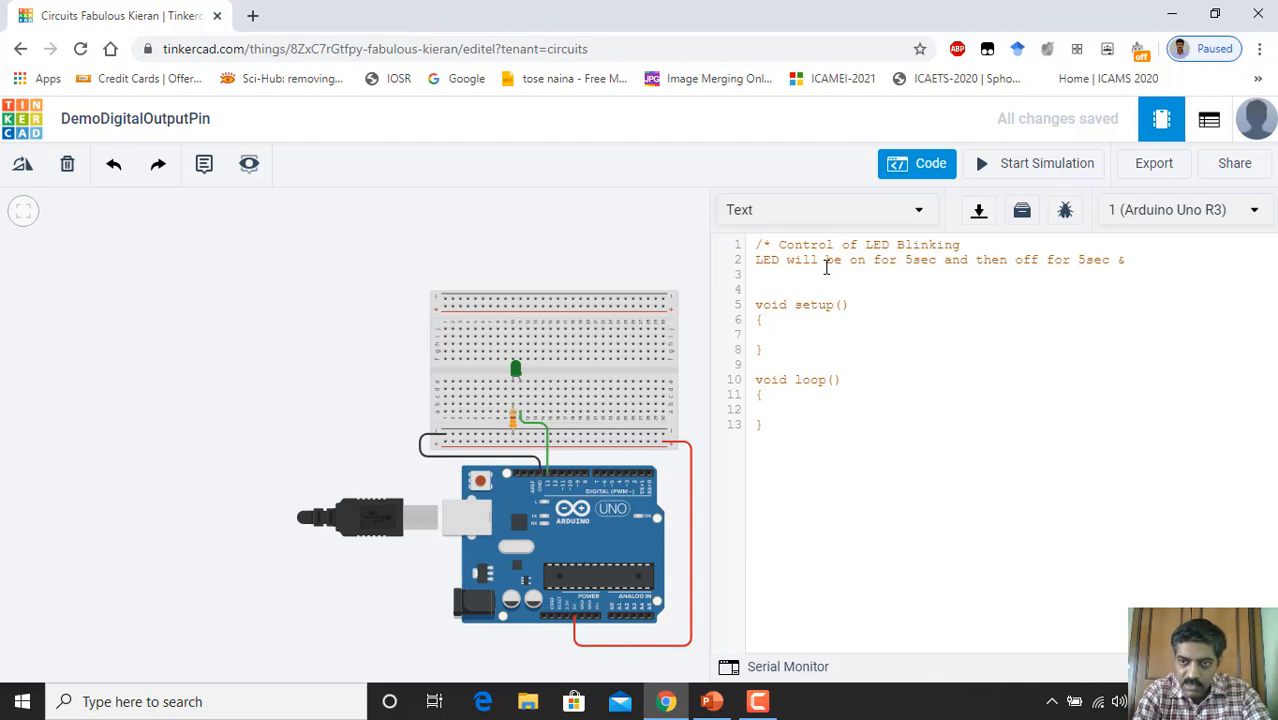
text( th)
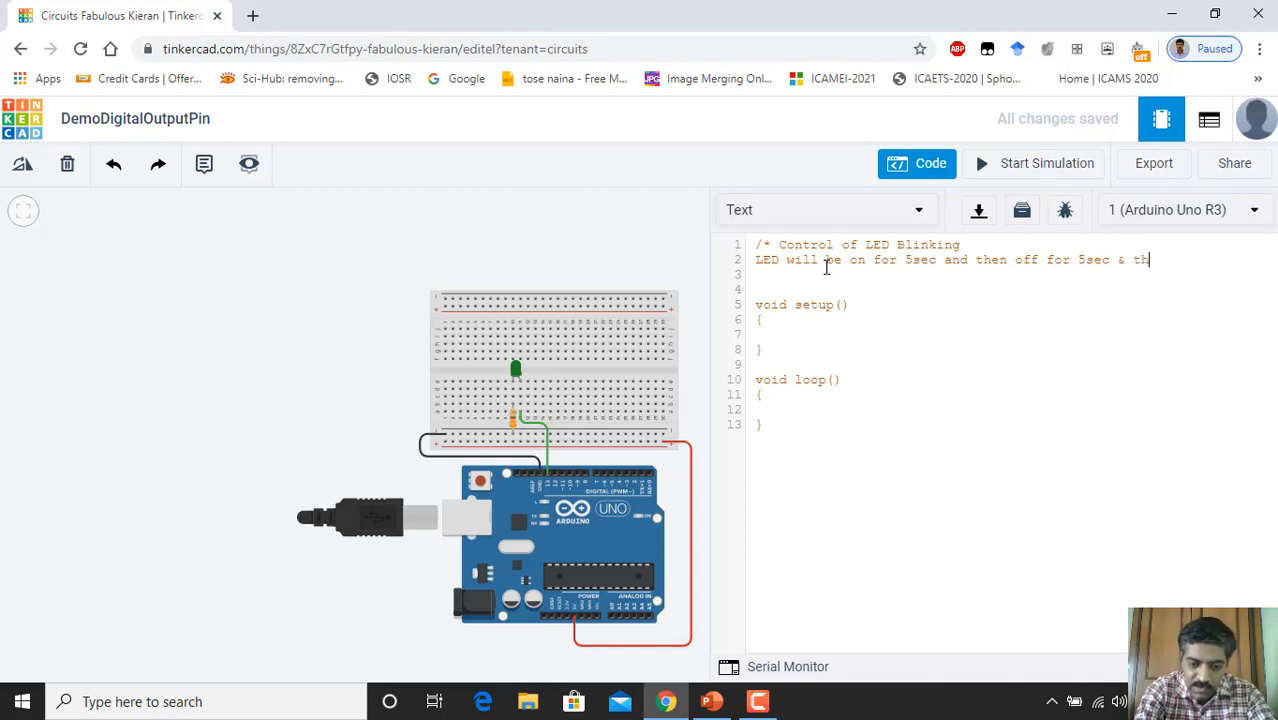
text(is )
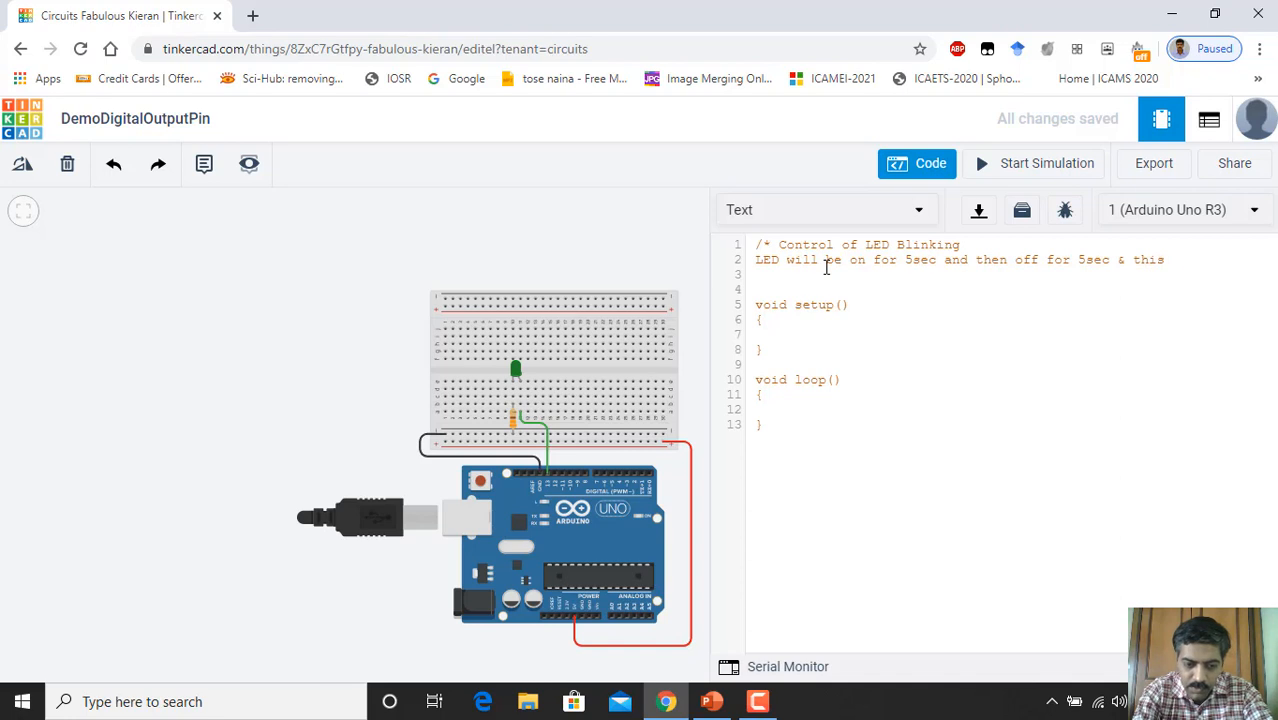
text(proce)
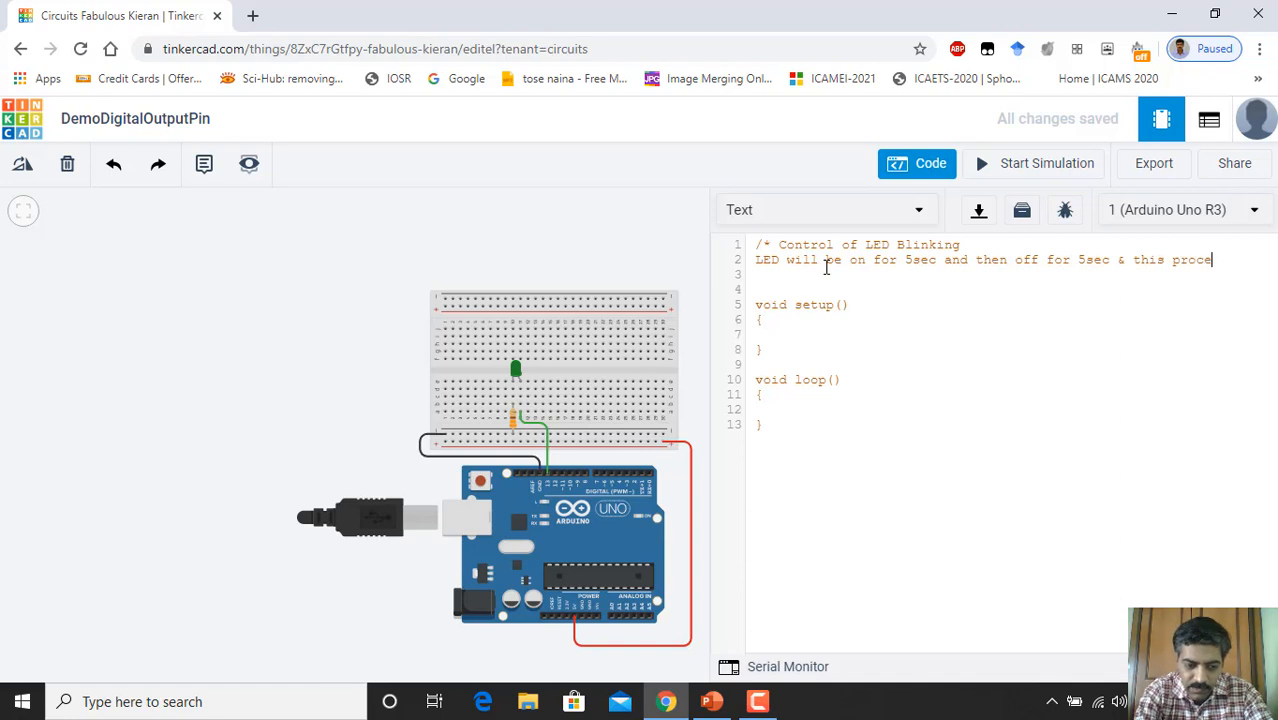
text(ss will )
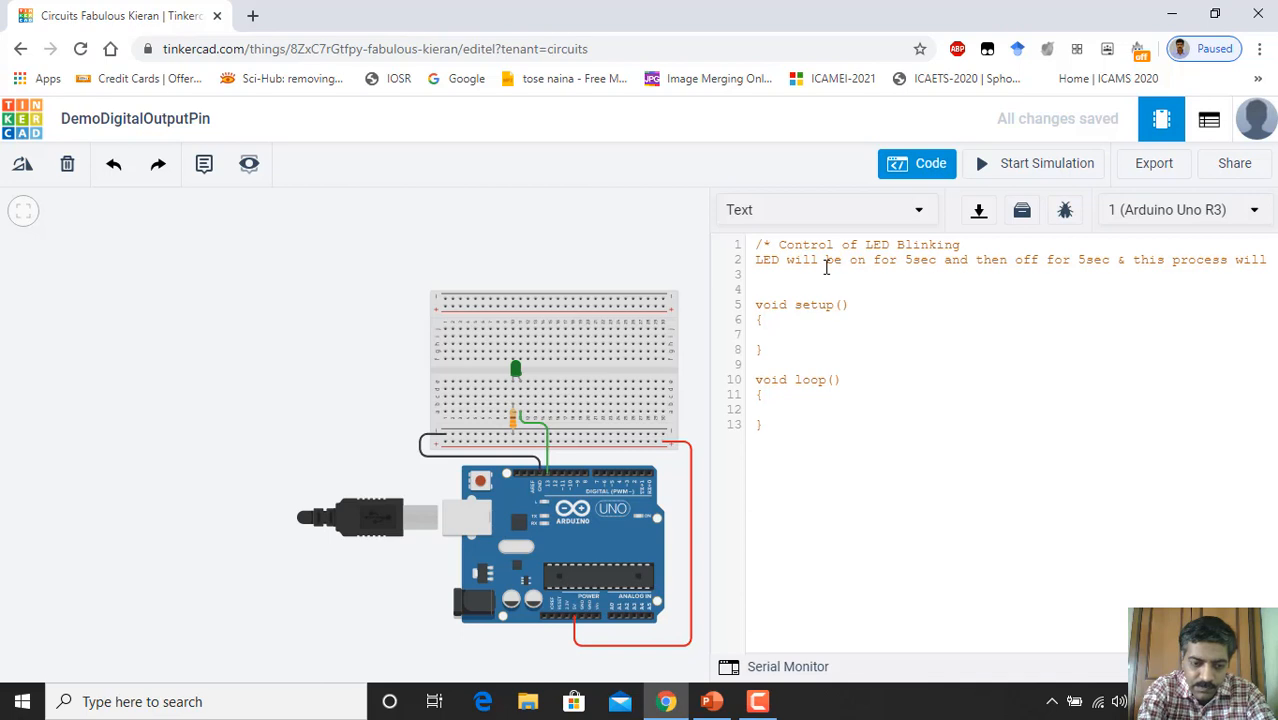
text(repeat)
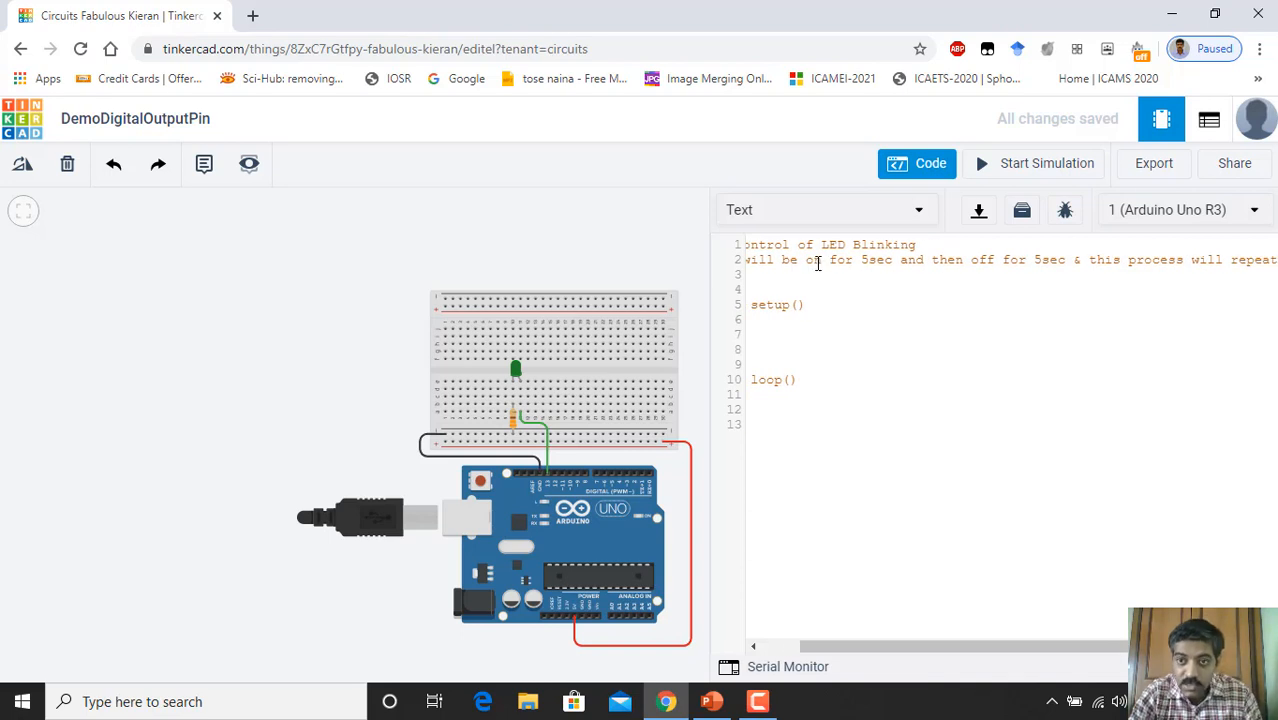
Step: Move '& this process will repeat' onto its own line and close the comment with */
click(1070, 260)
key(Return)
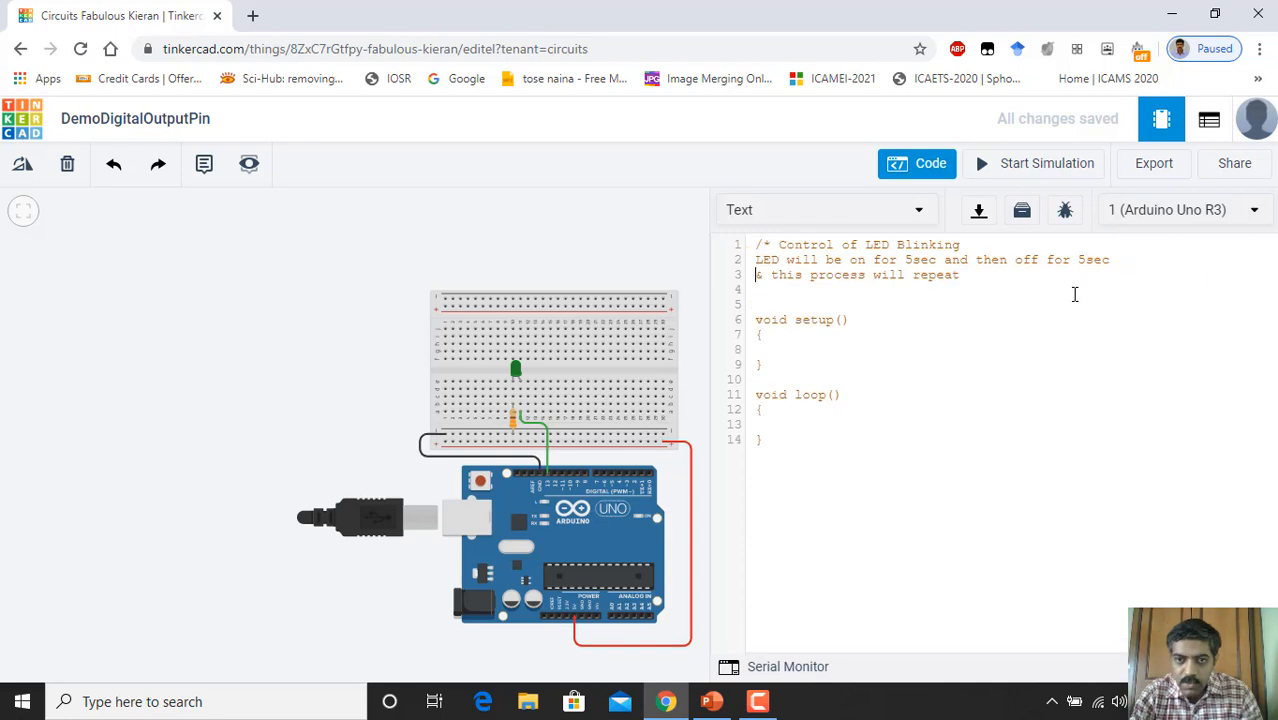
click(964, 276)
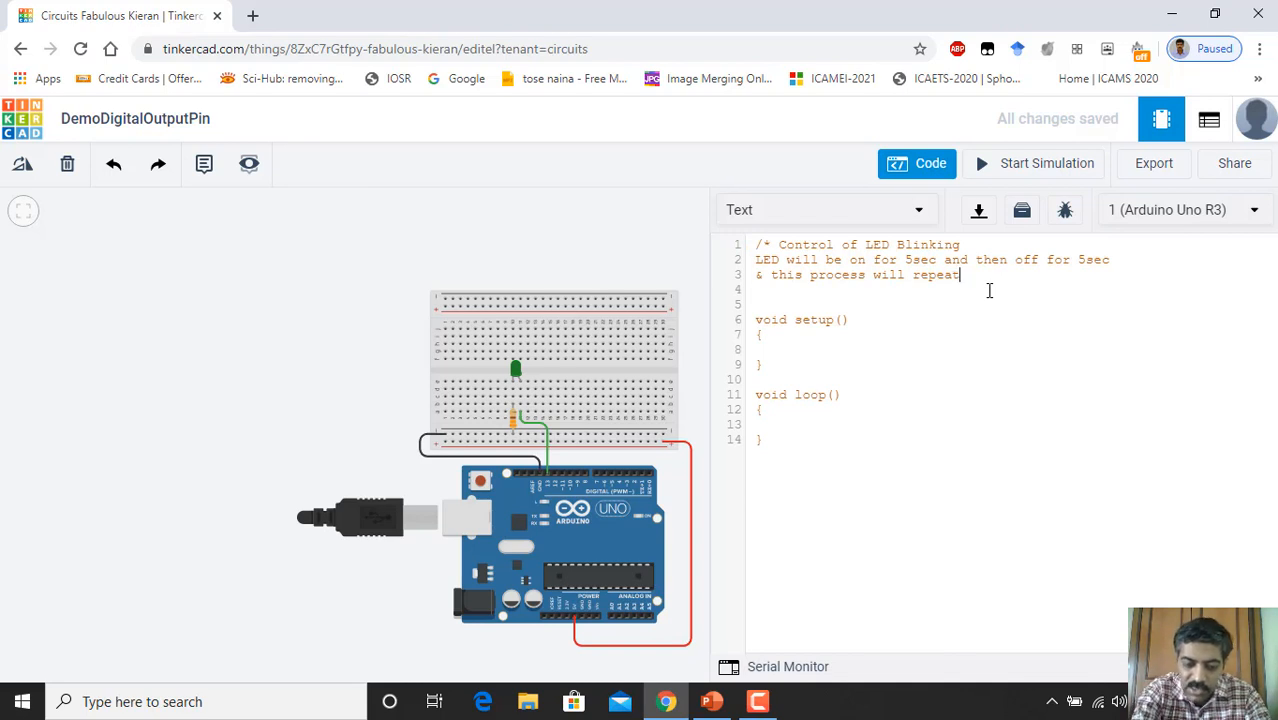
text(*/)
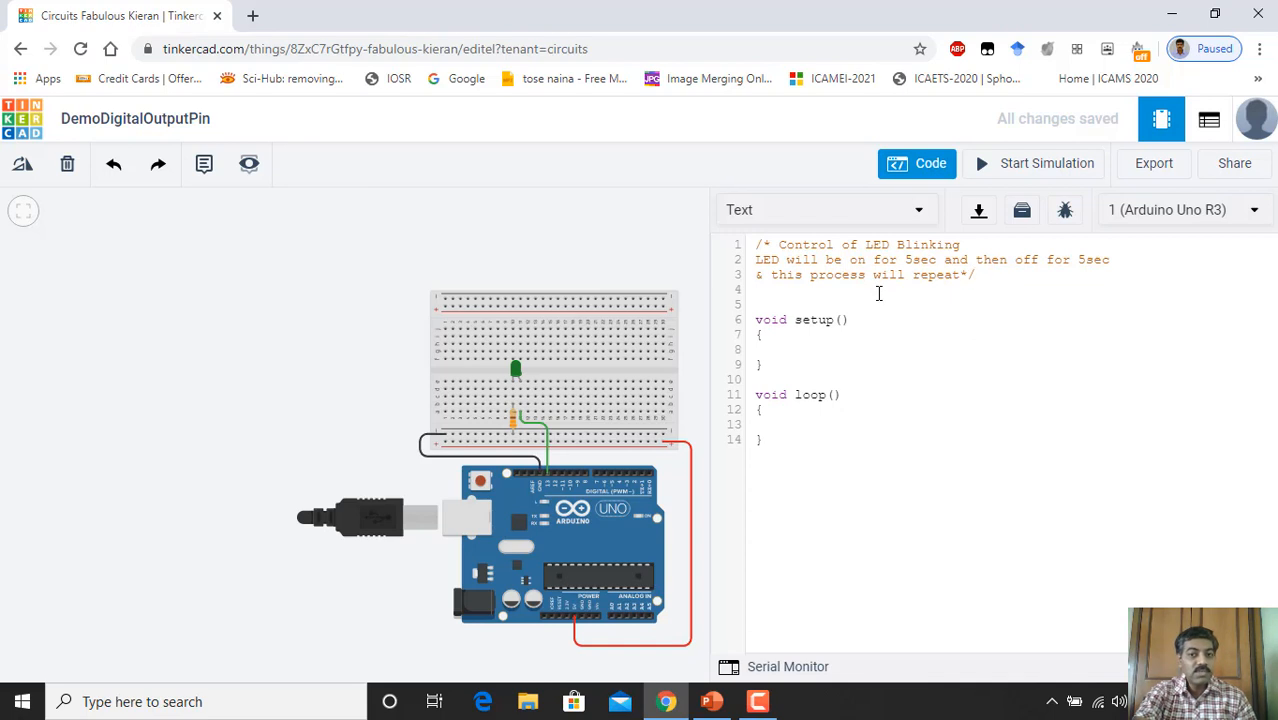
click(770, 352)
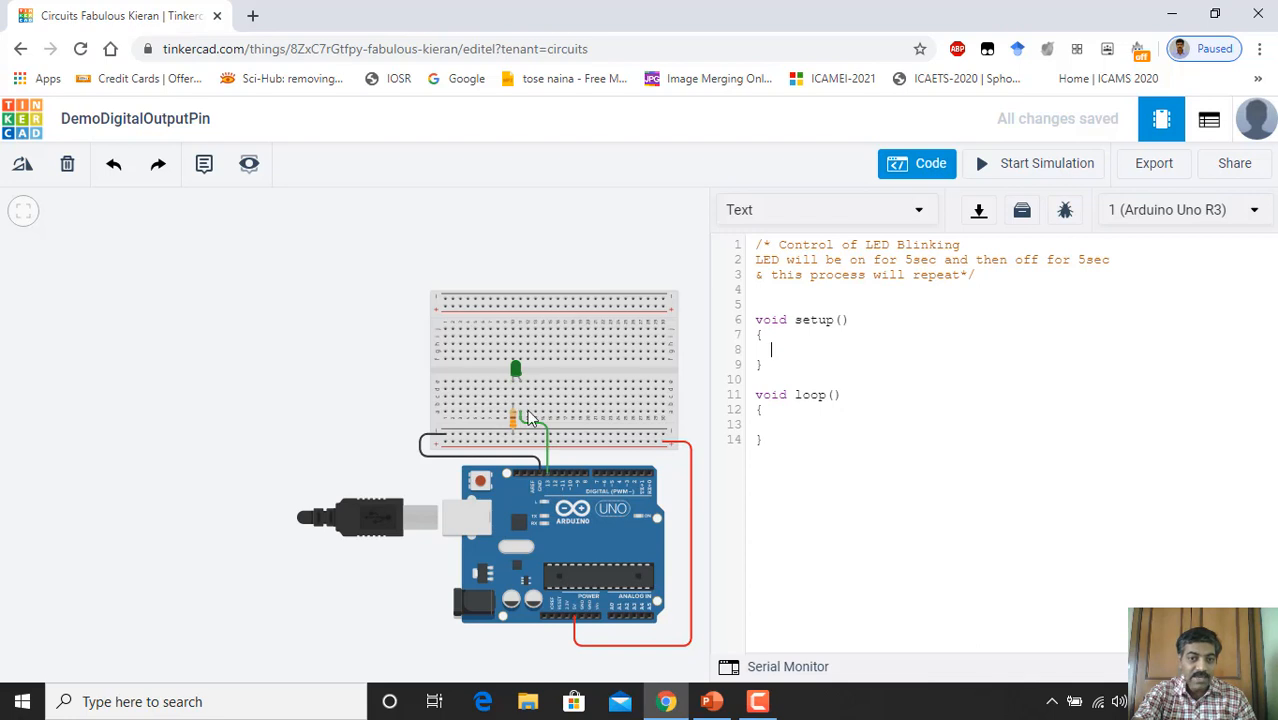
Step: Type pinMode(13,OUTPUT); inside the setup() body
scroll(548, 500, up, 5)
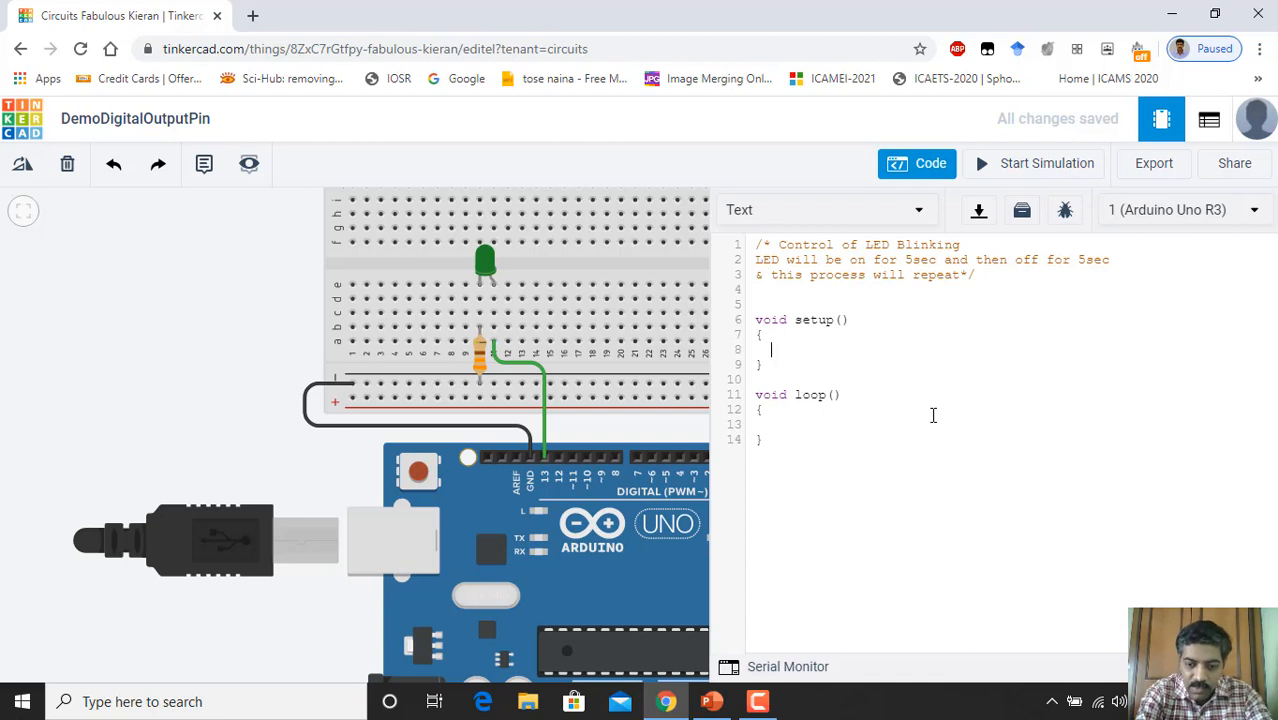
text(p)
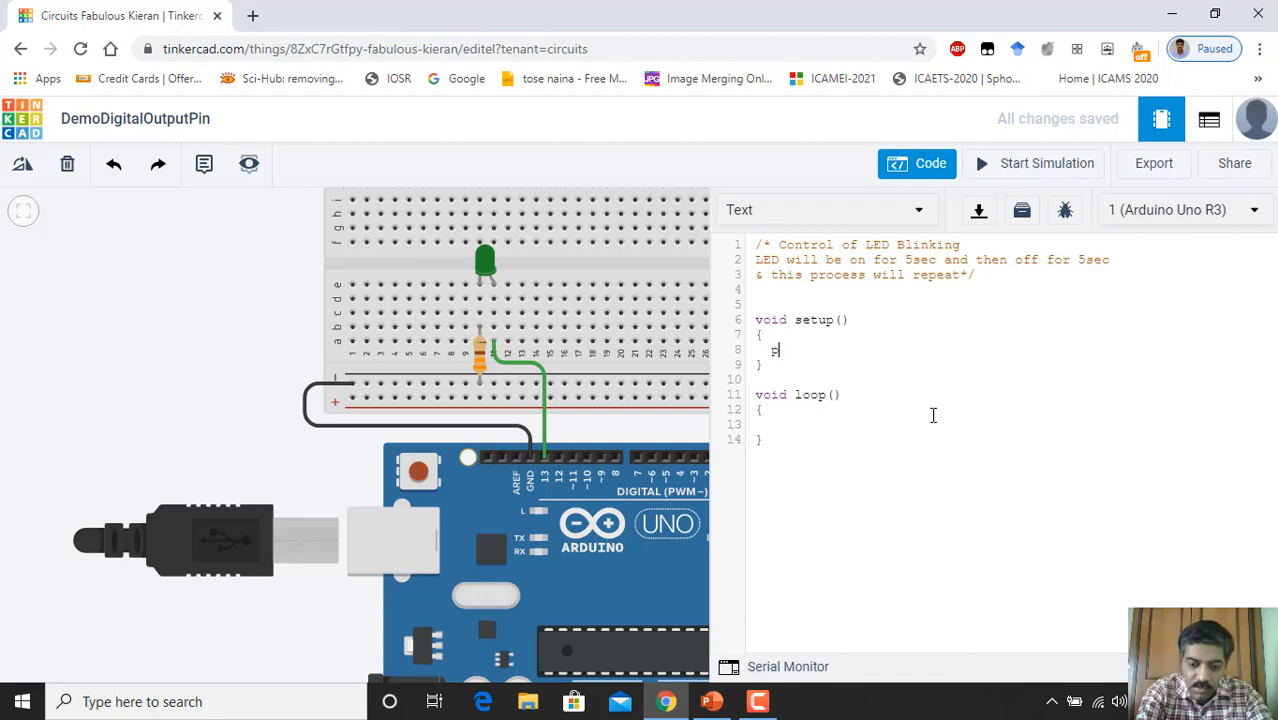
text(in)
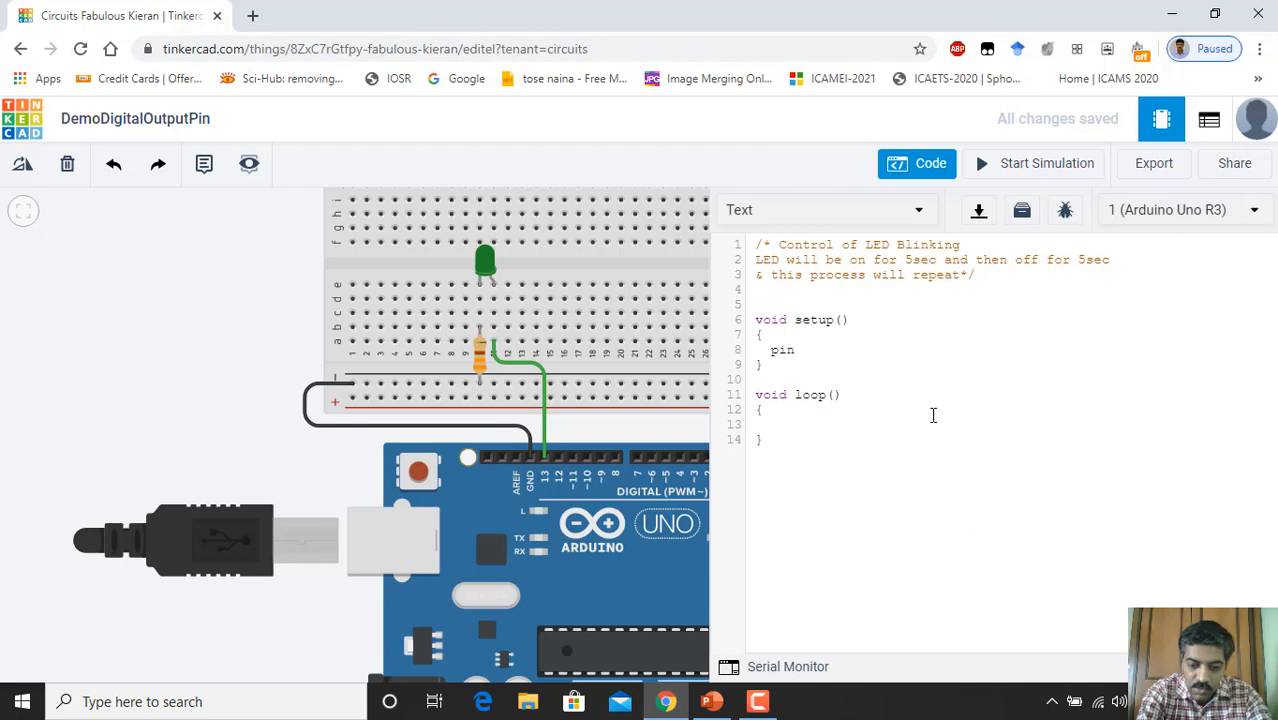
text(Mode)
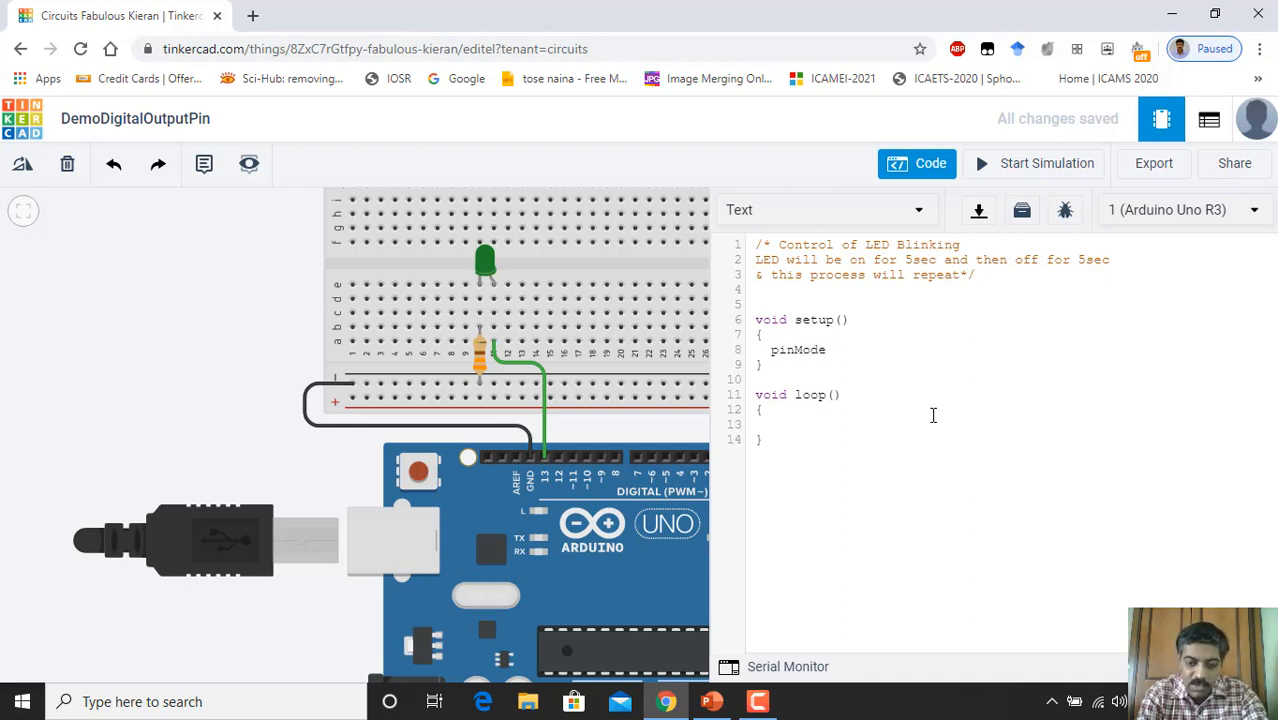
text(()
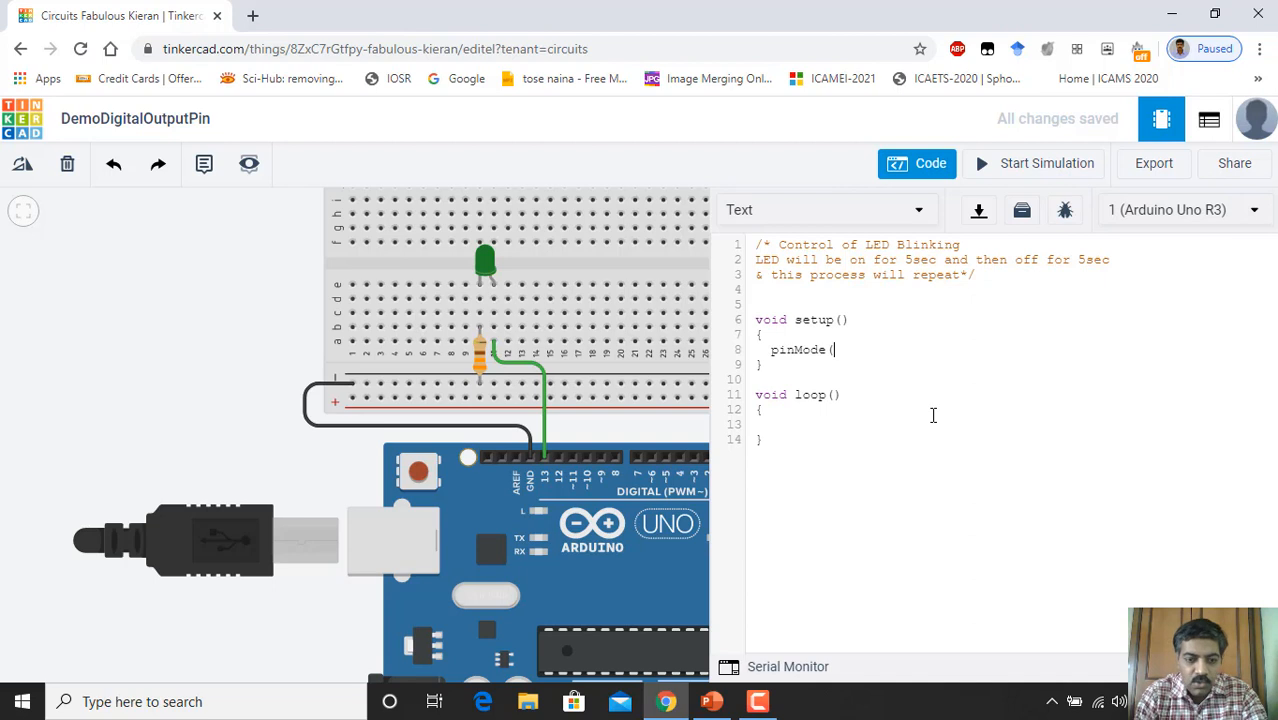
text(13)
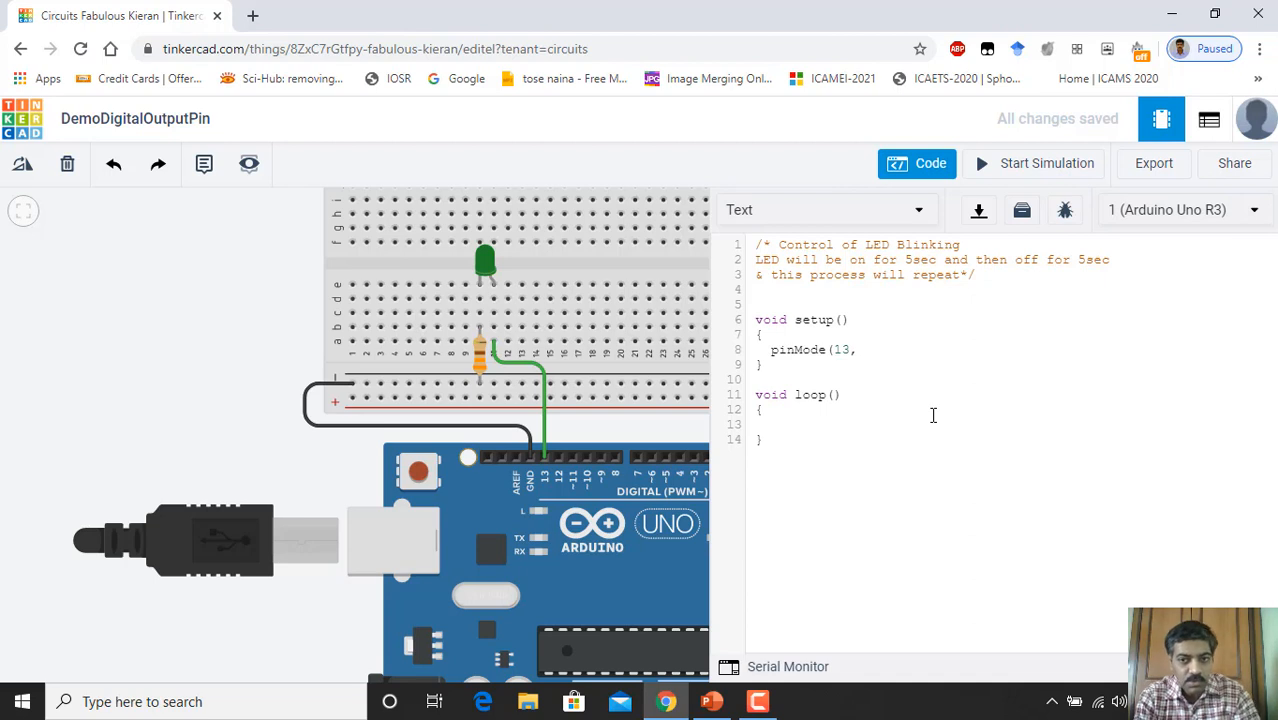
text(,O)
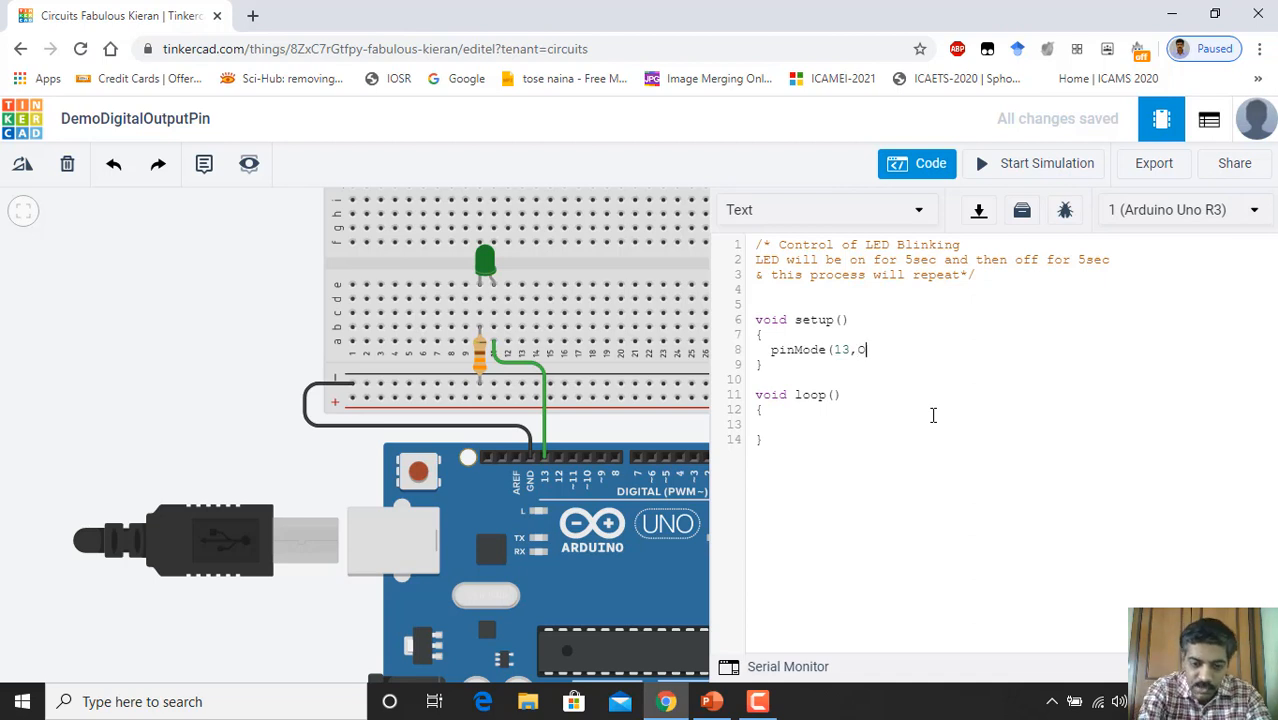
text(UTPUTPU)
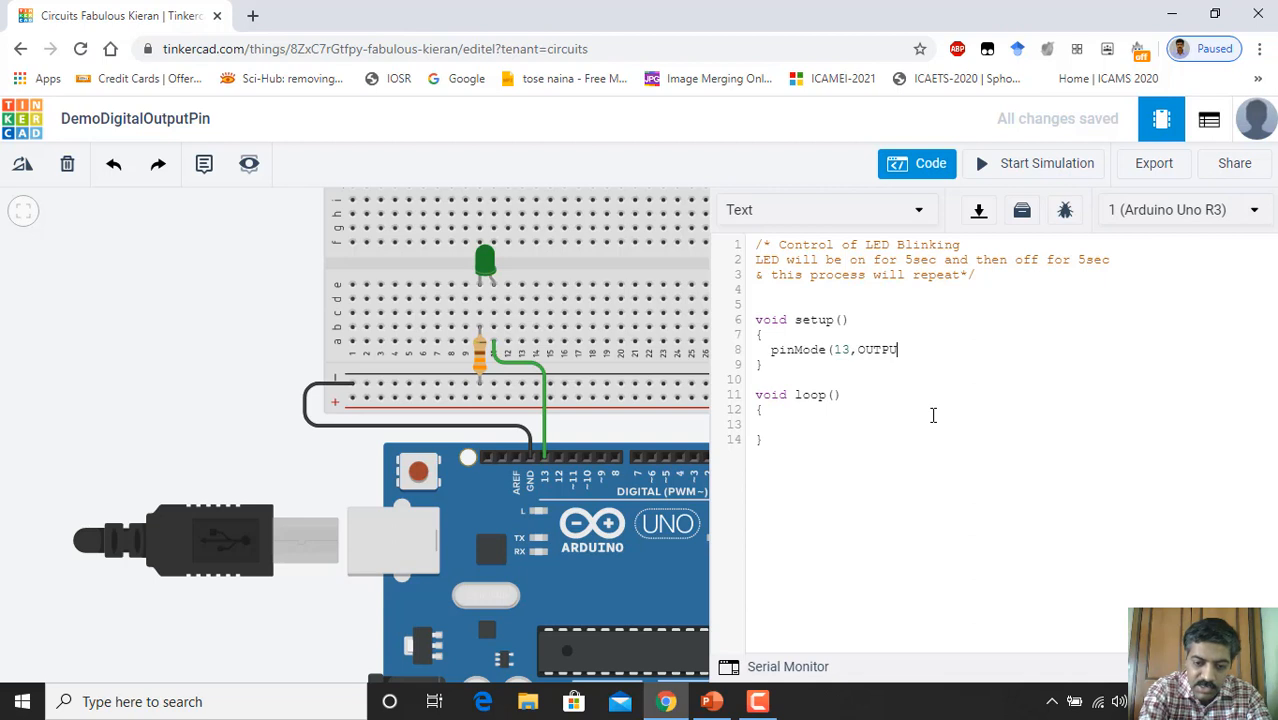
text())
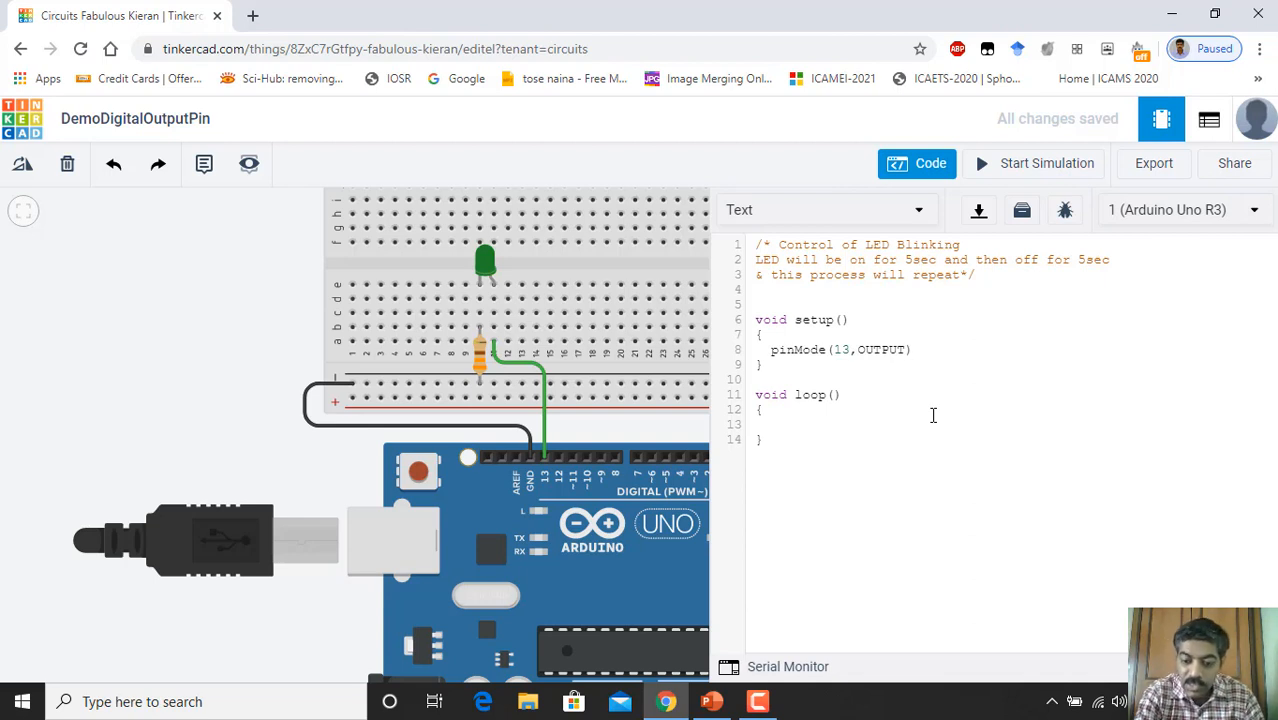
text(;)
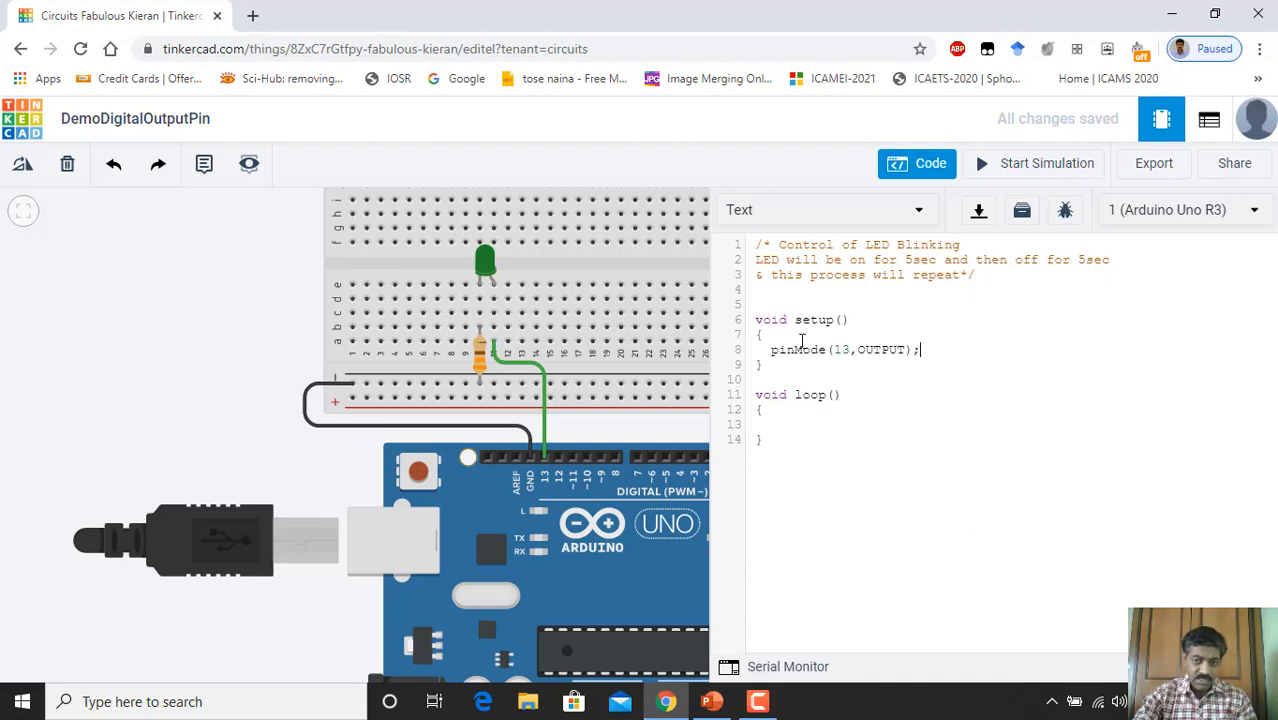
Step: Write digitalWrite(13,HIGH); as the first line of loop() and start a new line below
click(768, 421)
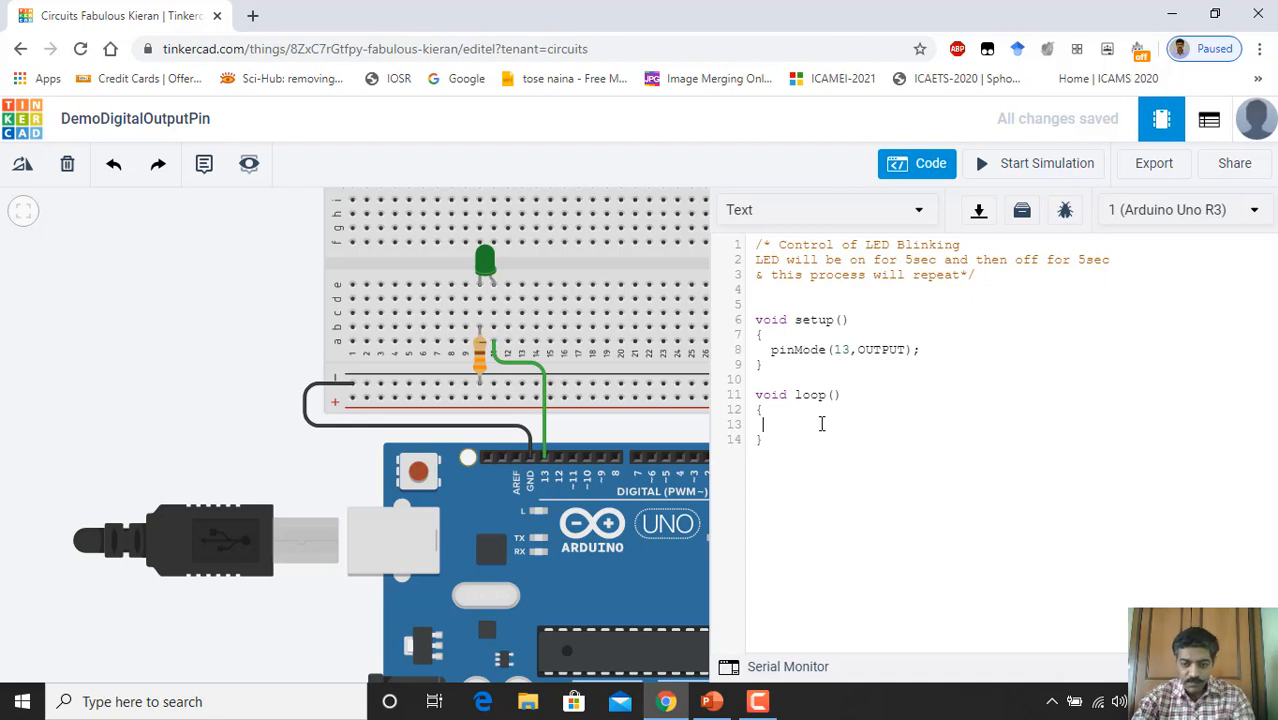
key(Return)
key(Return)
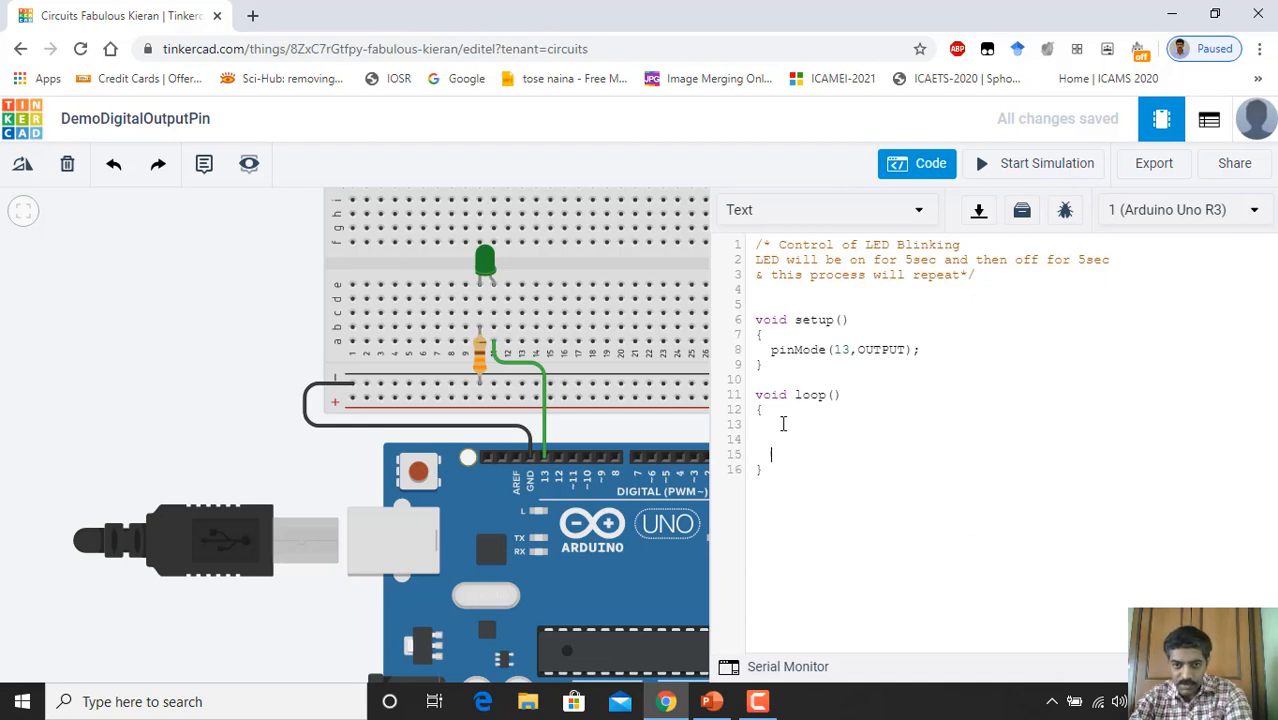
click(768, 424)
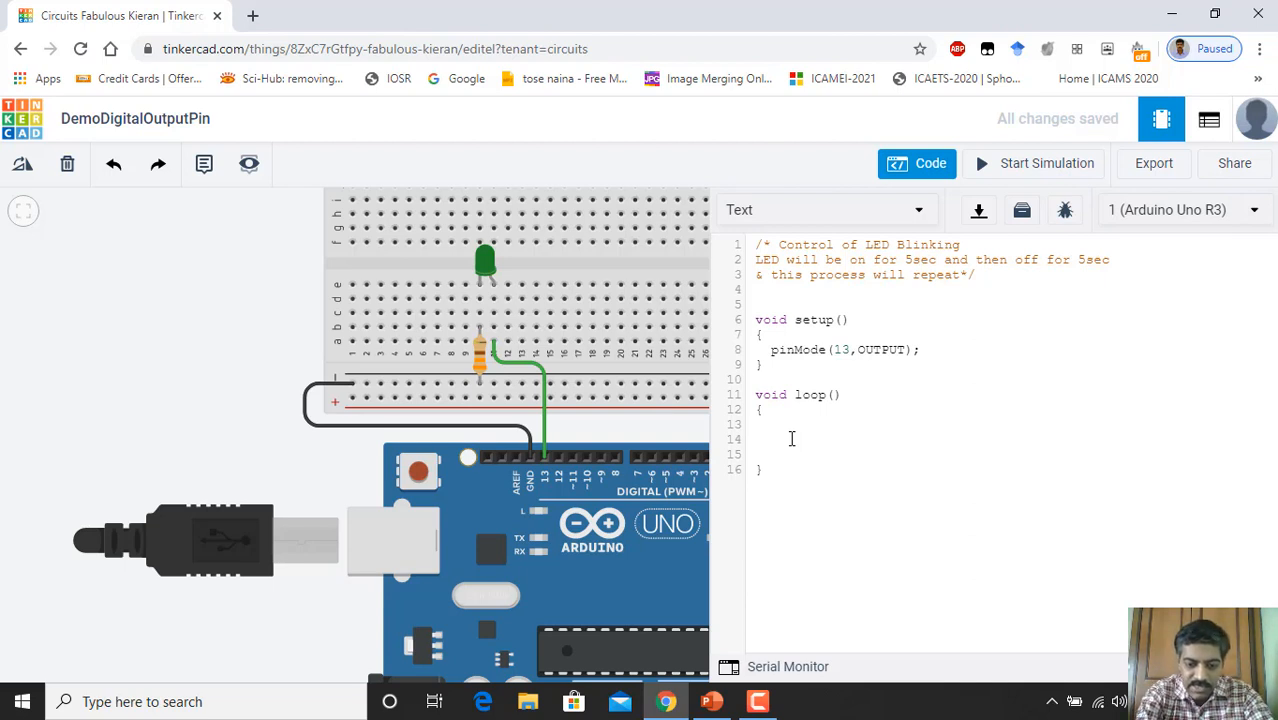
text(digital)
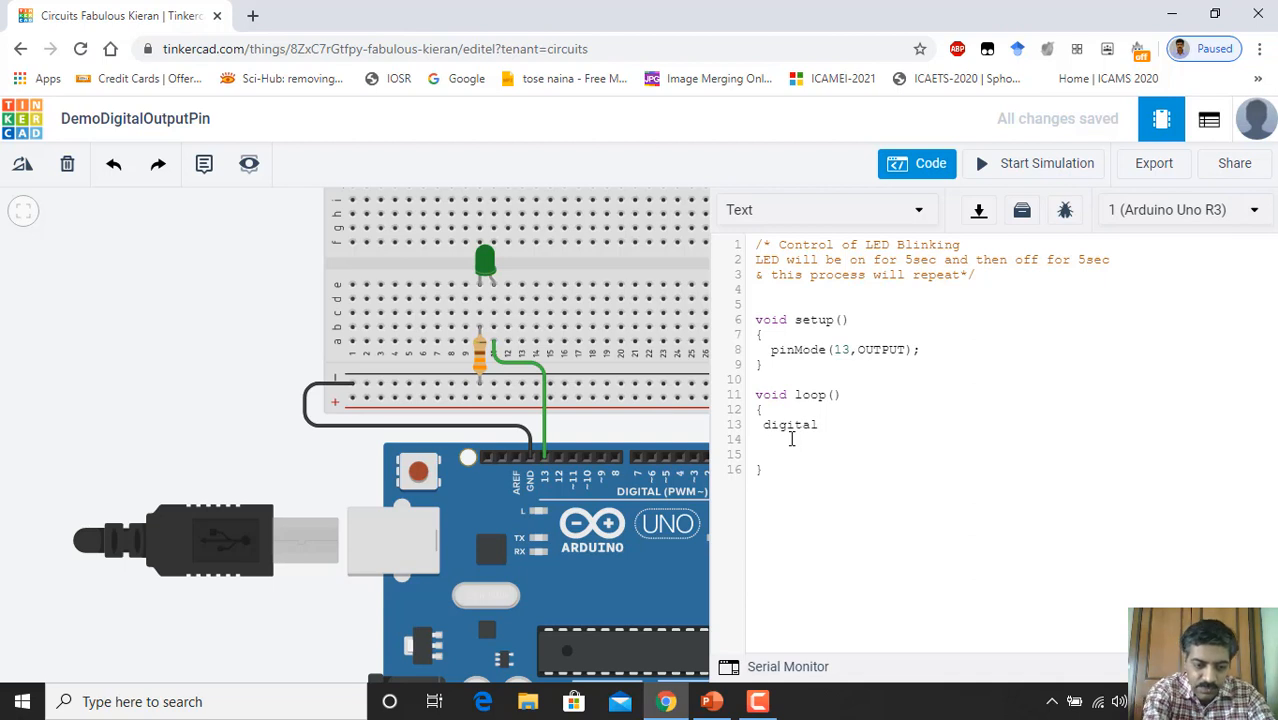
text(Write)
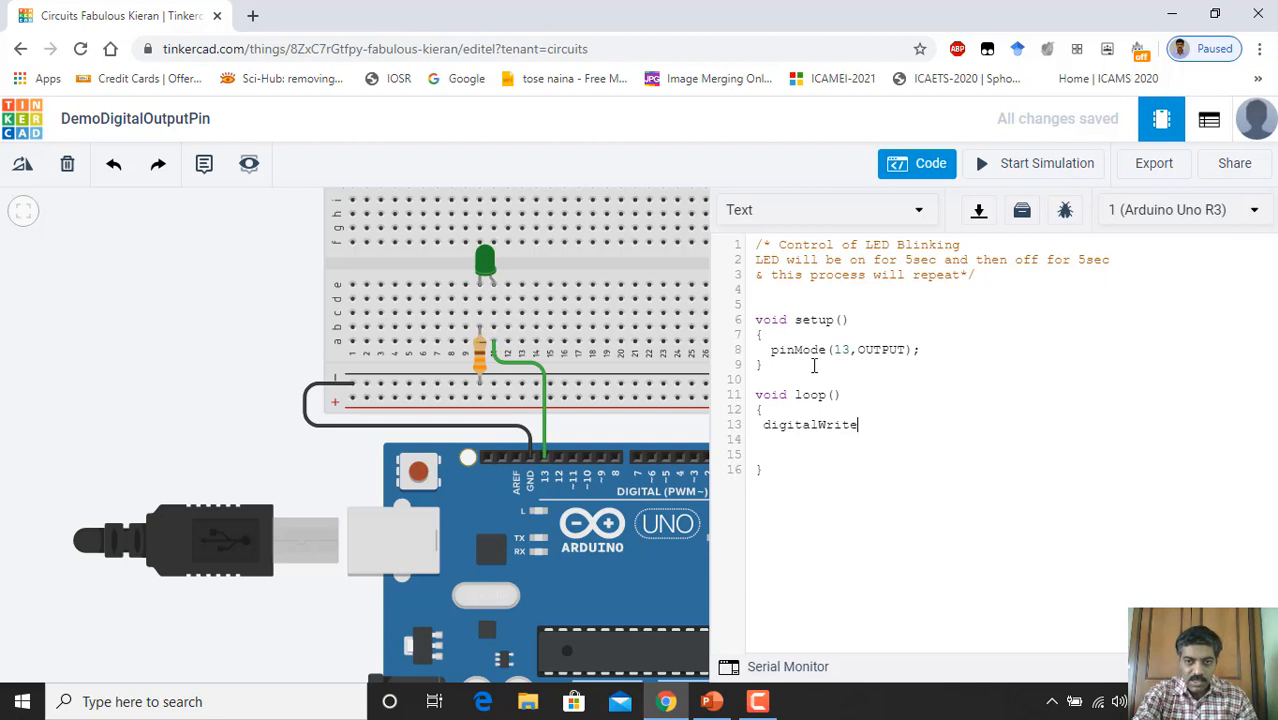
drag(770, 349, 801, 357)
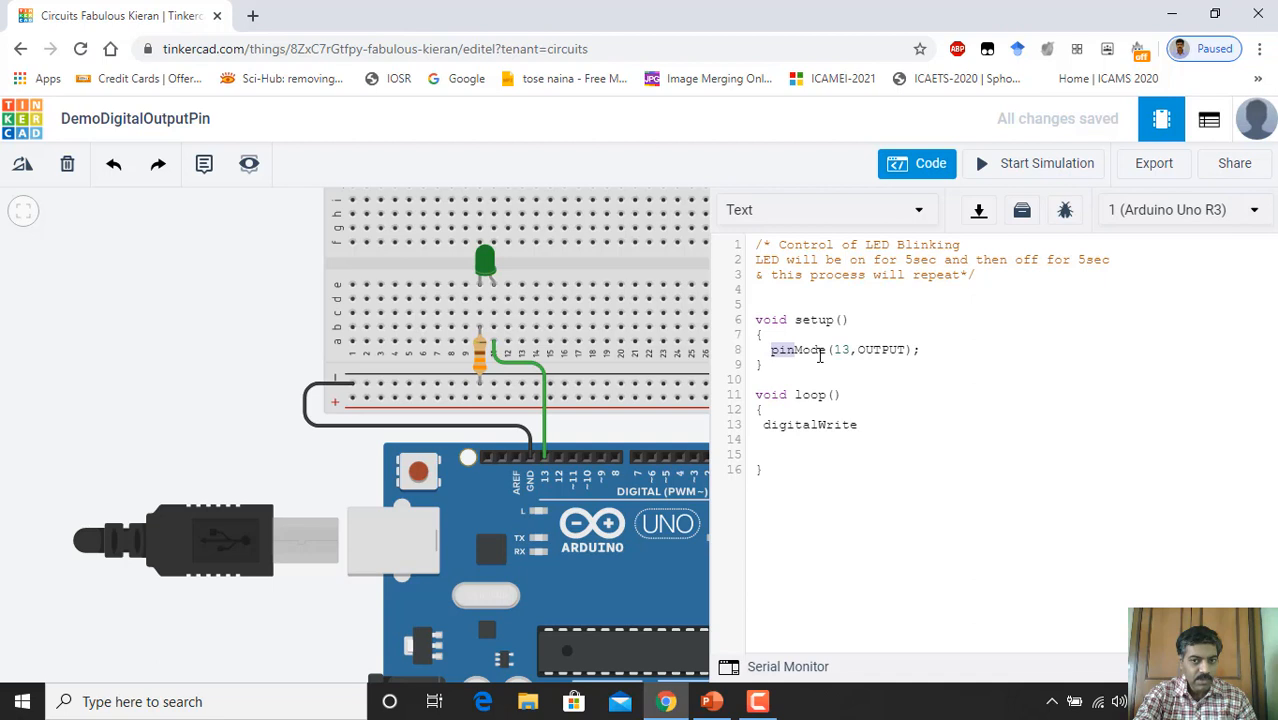
click(796, 353)
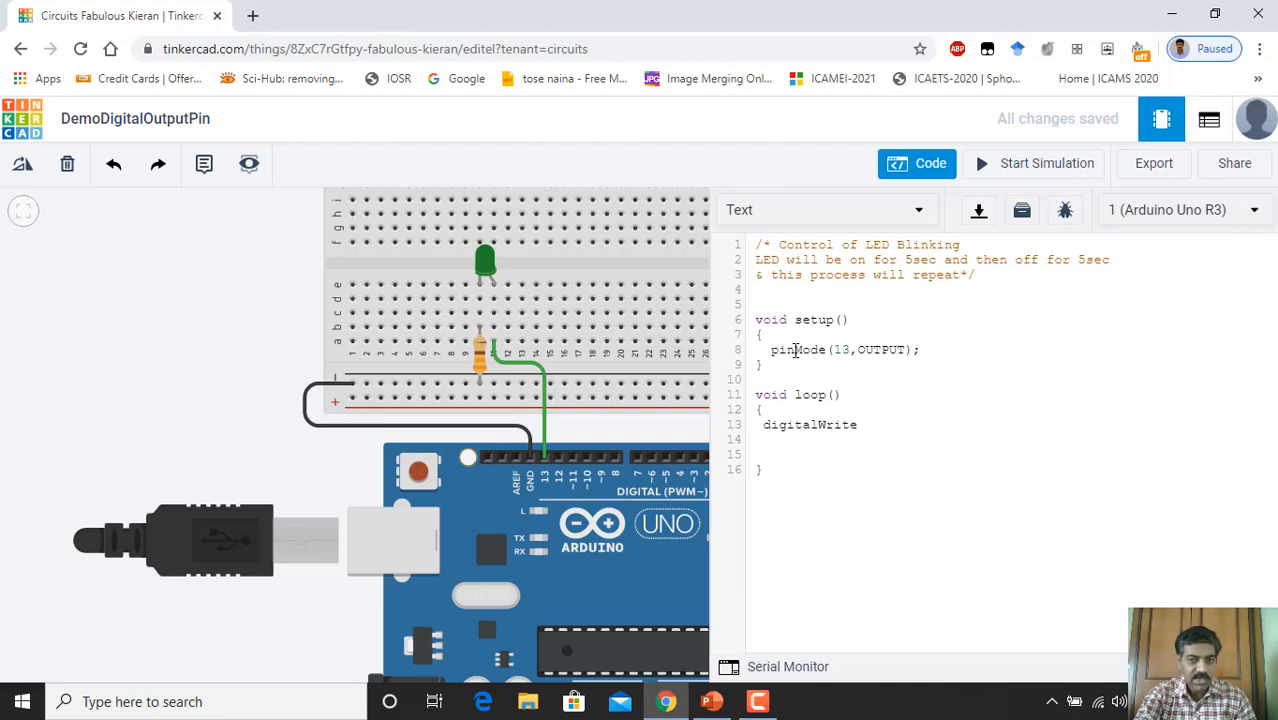
click(795, 350)
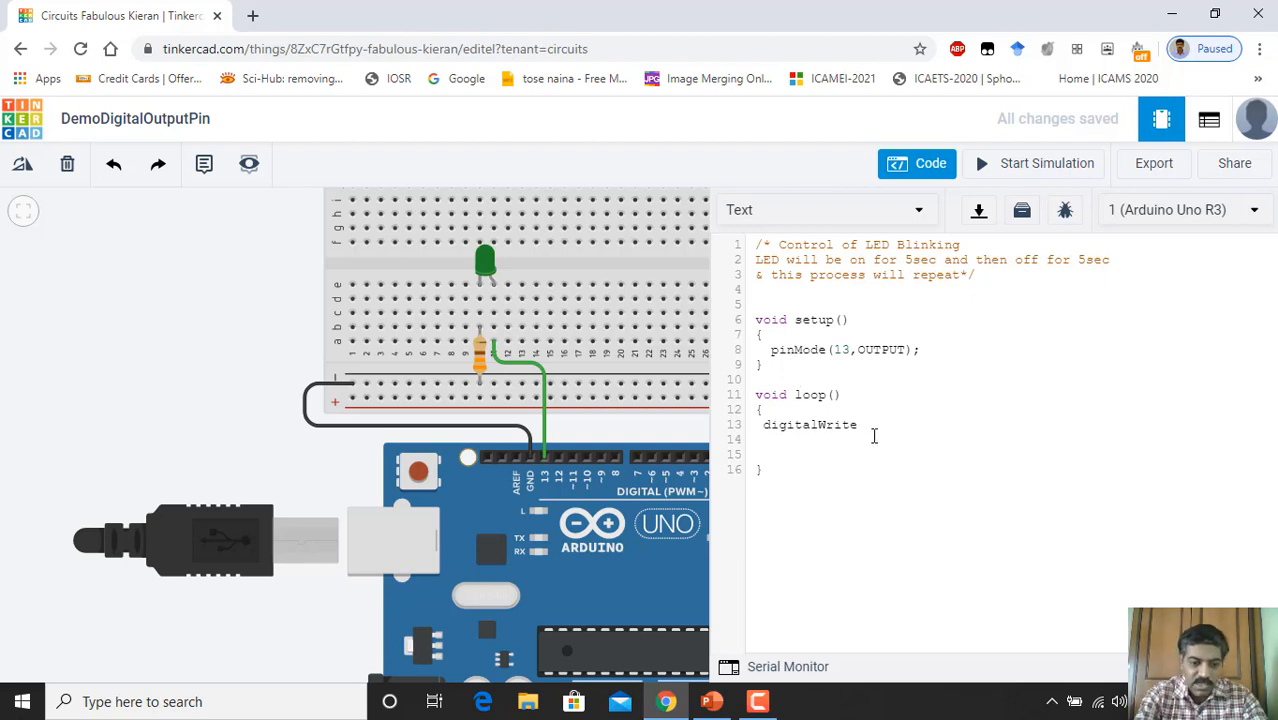
text(()
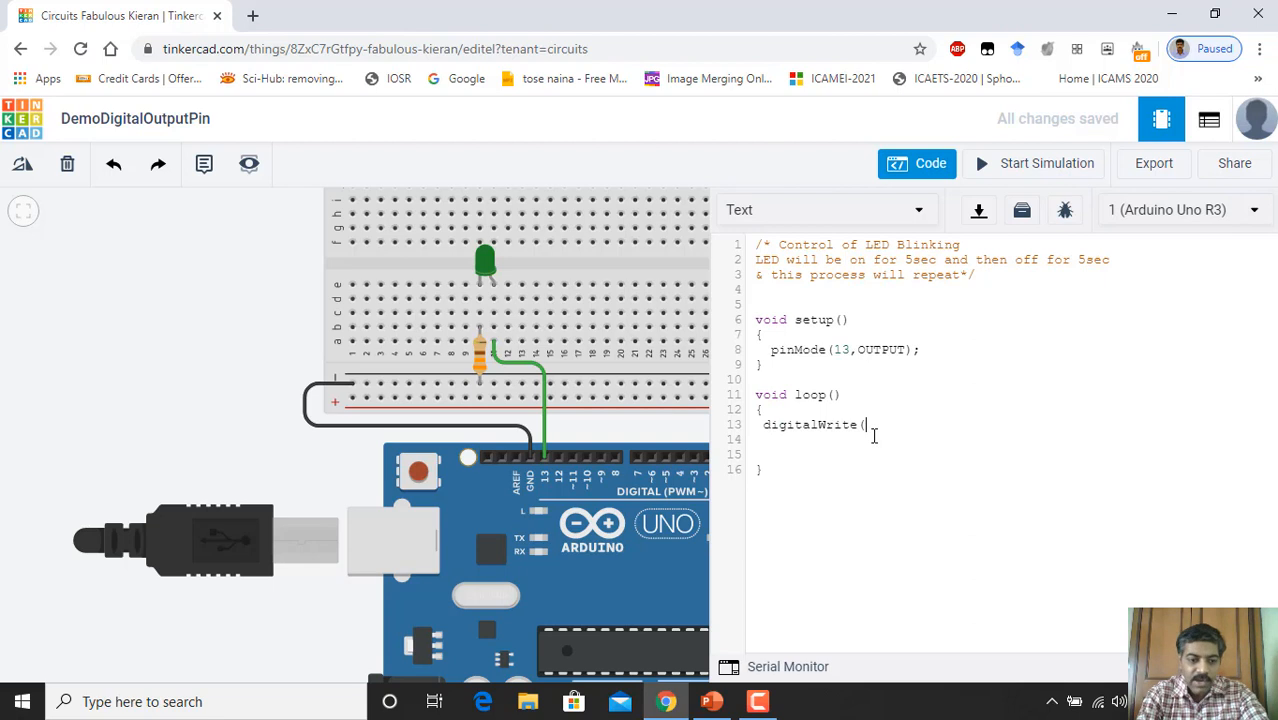
text(13)
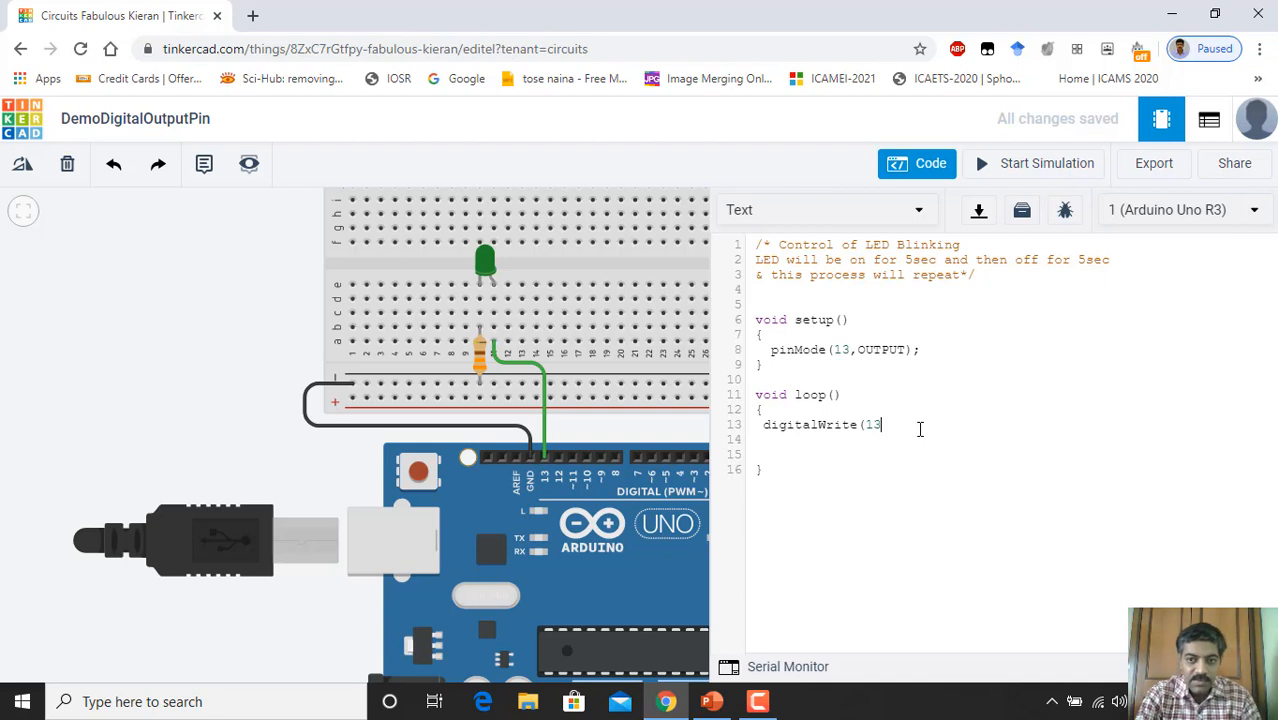
text(,)
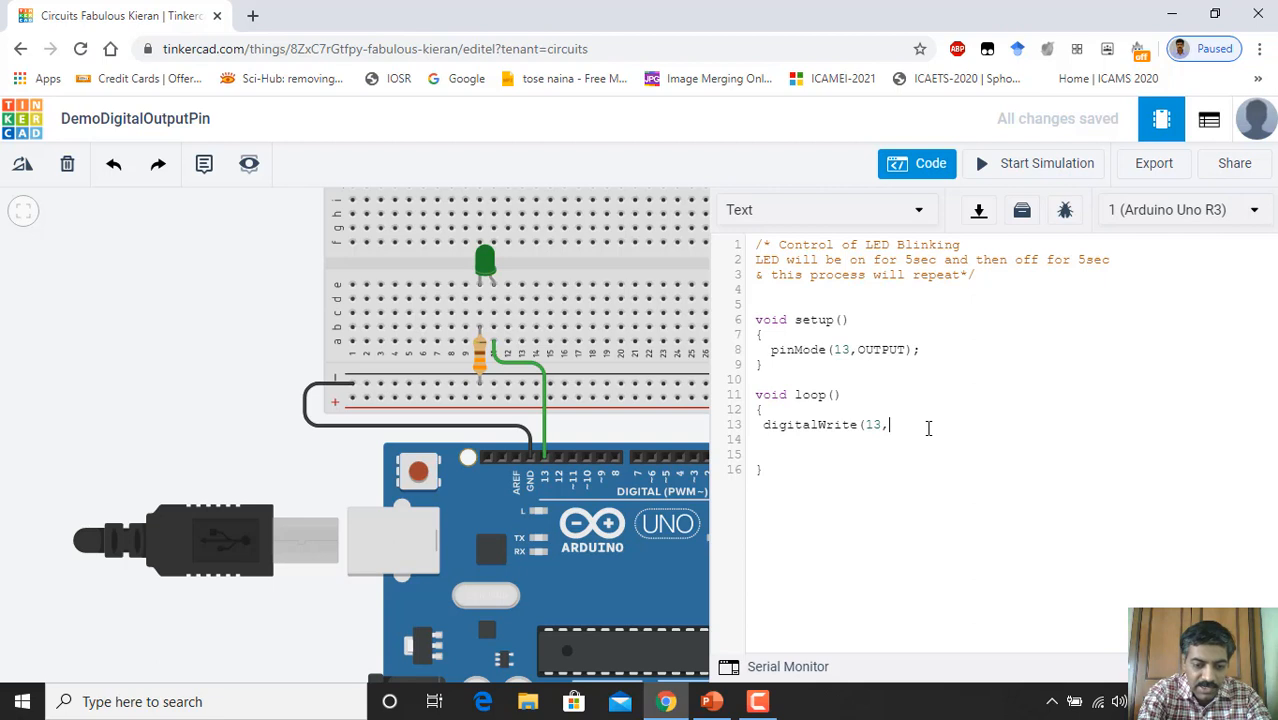
text(HIGH)
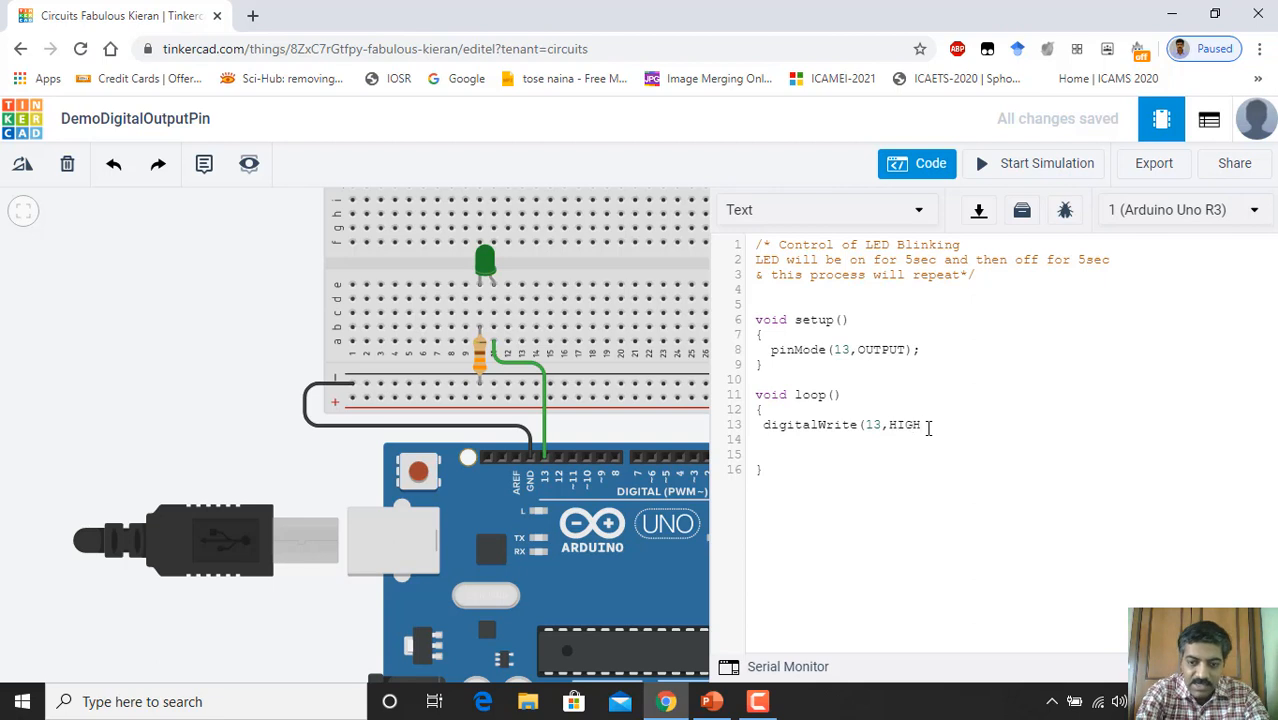
text())
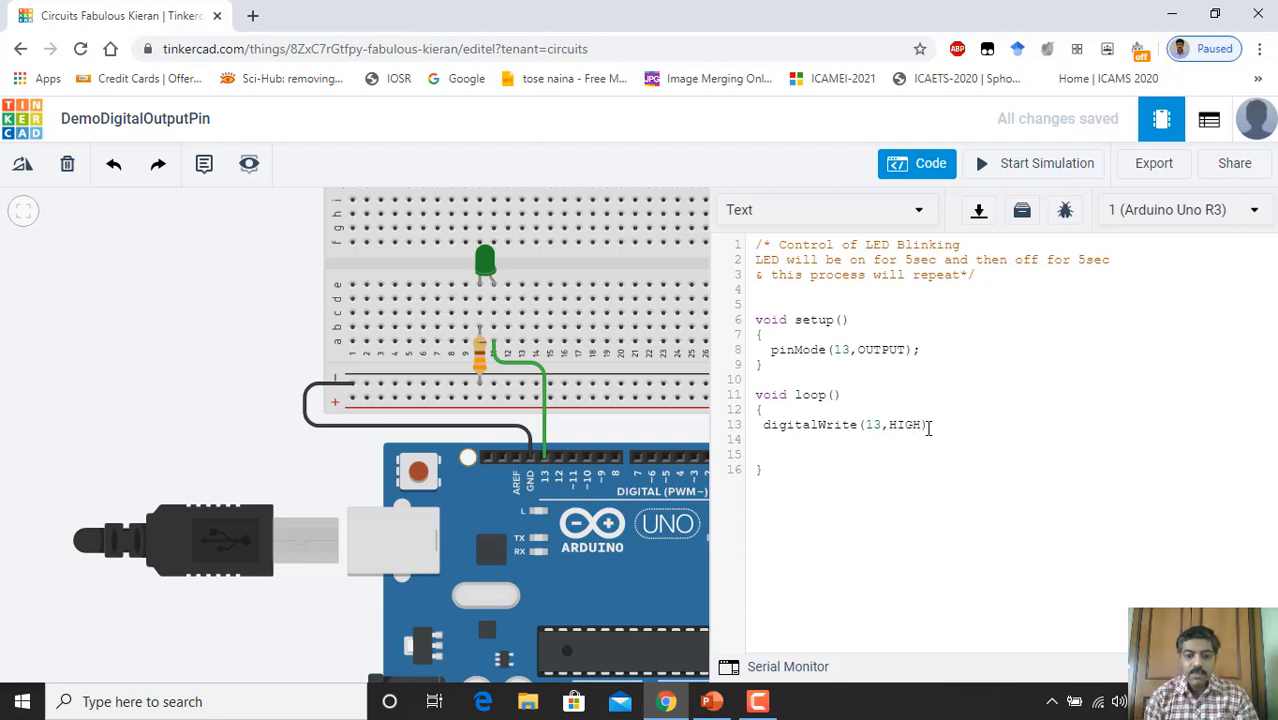
text(;)
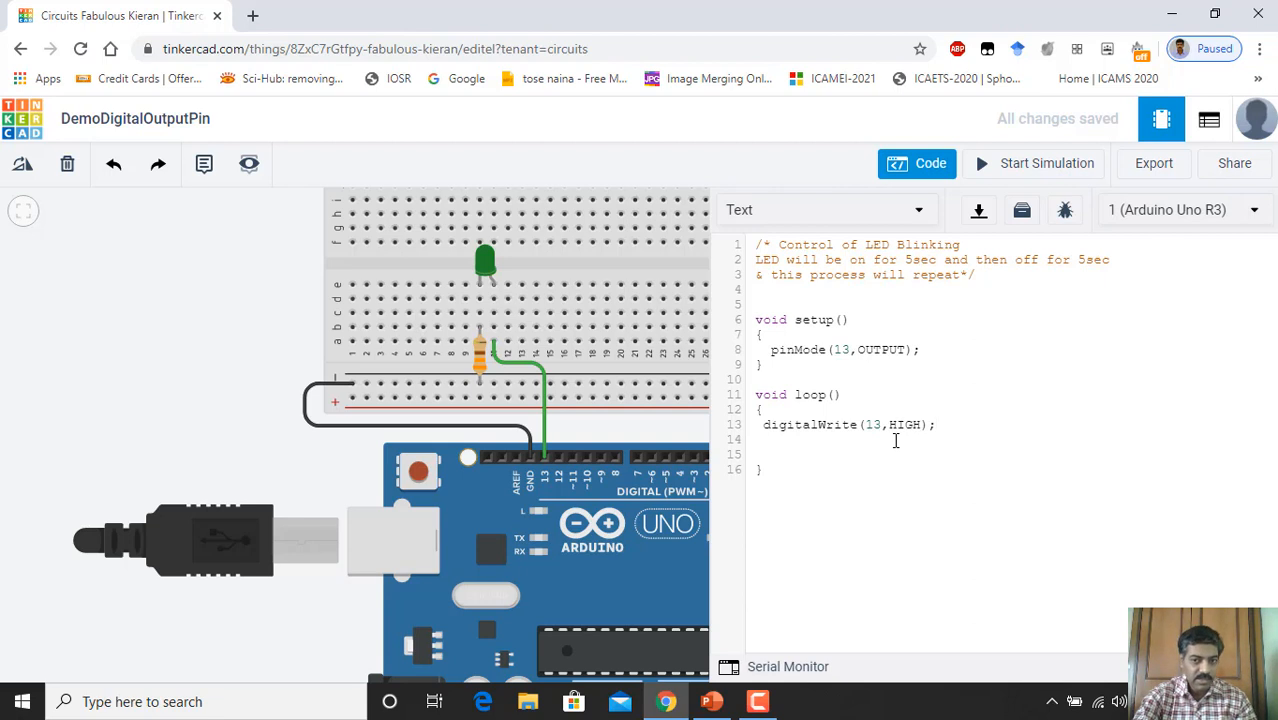
key(Return)
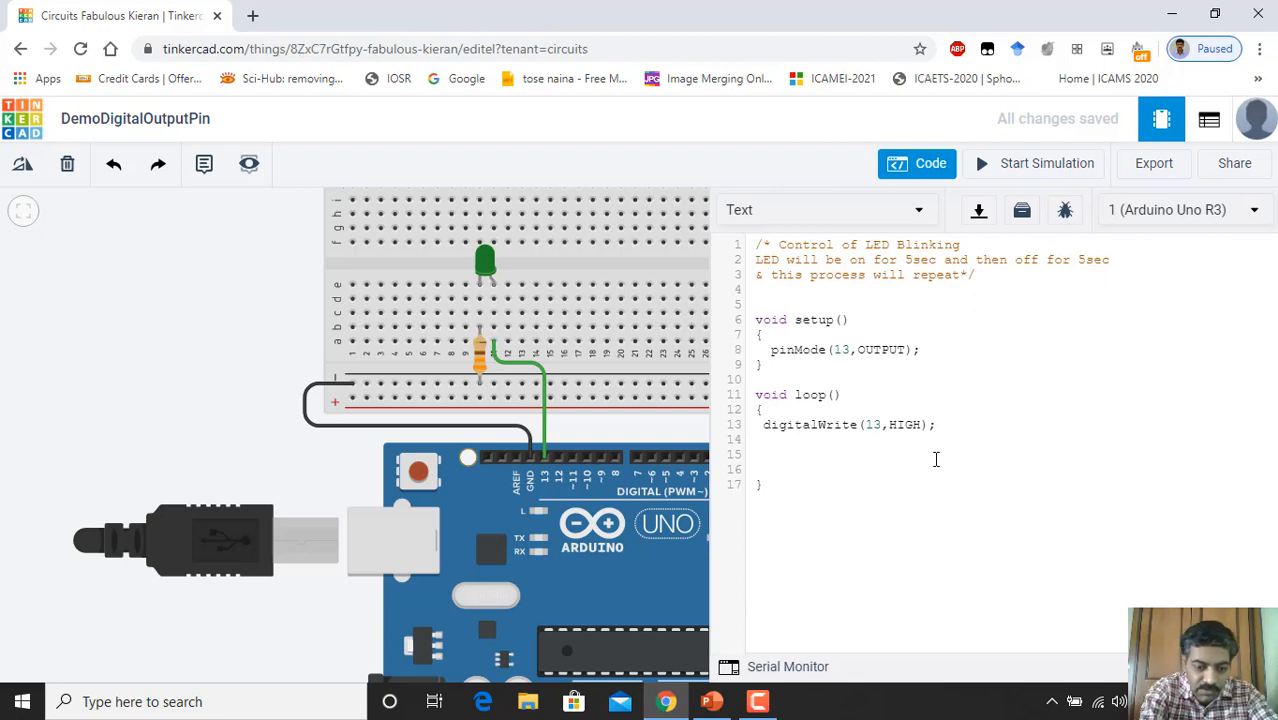
Step: Type delay(5000); below the digitalWrite line and begin a new line
text(delay()
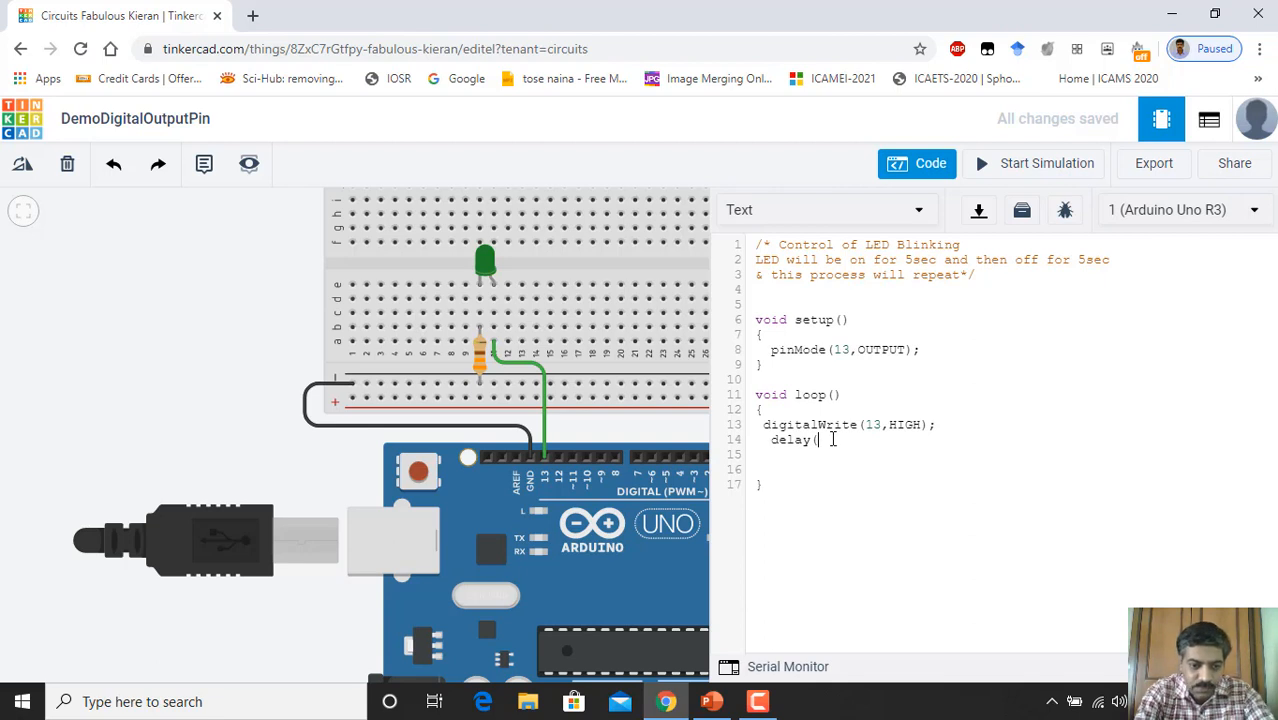
text(5000)
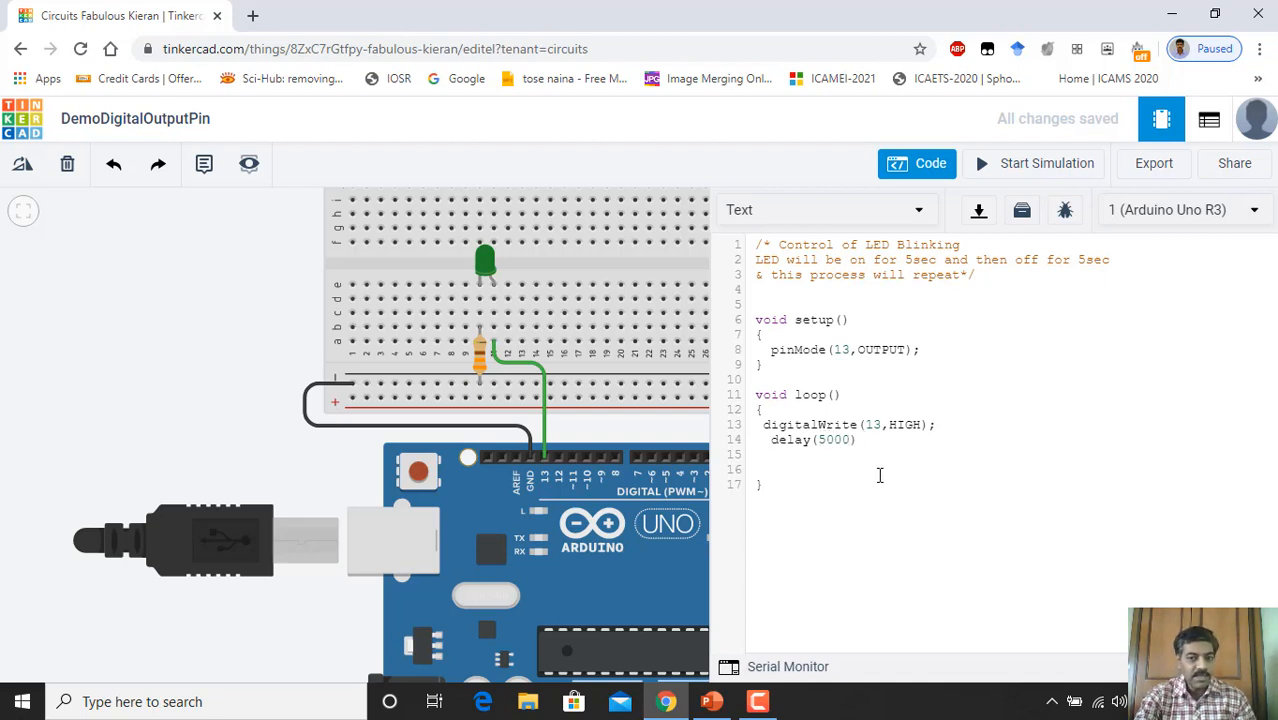
text(;)
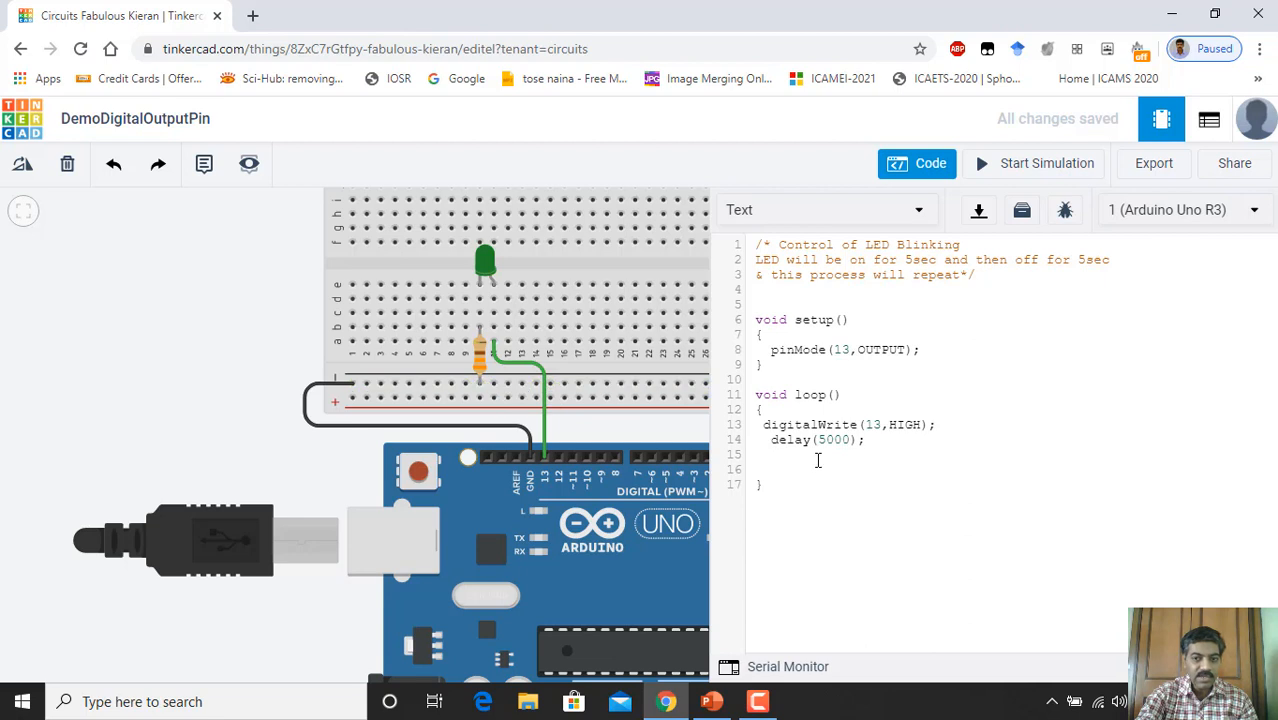
key(Return)
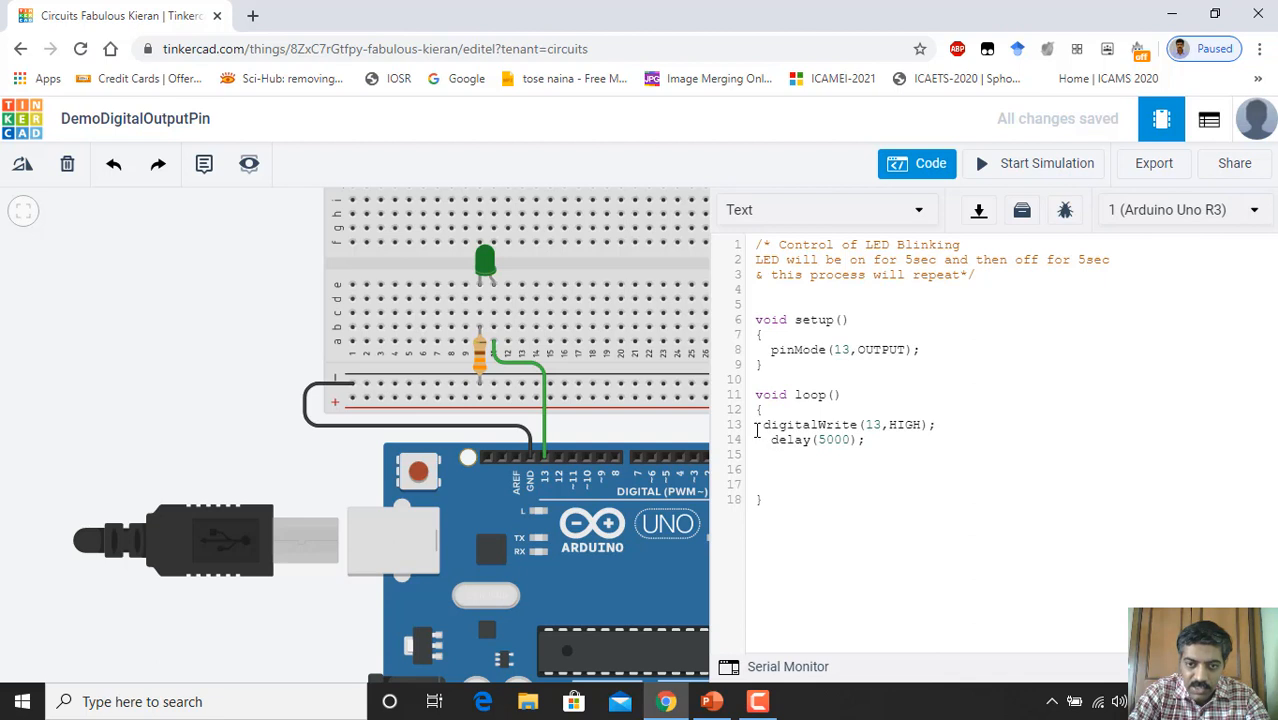
Step: Copy the digitalWrite(13,HIGH); and delay(5000); lines below a blank line; comment the first delay '// 5sec delay at on position'
drag(758, 425, 867, 440)
key(ctrl+c)
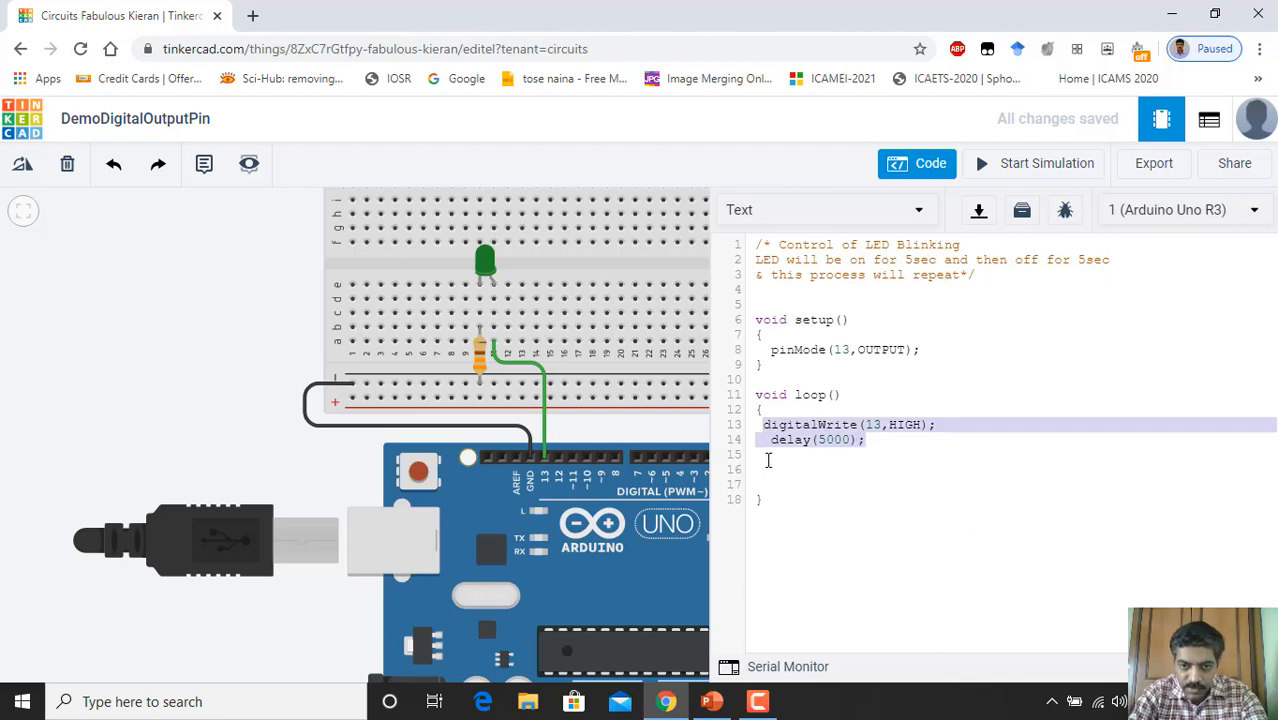
click(768, 460)
key(ctrl+v)
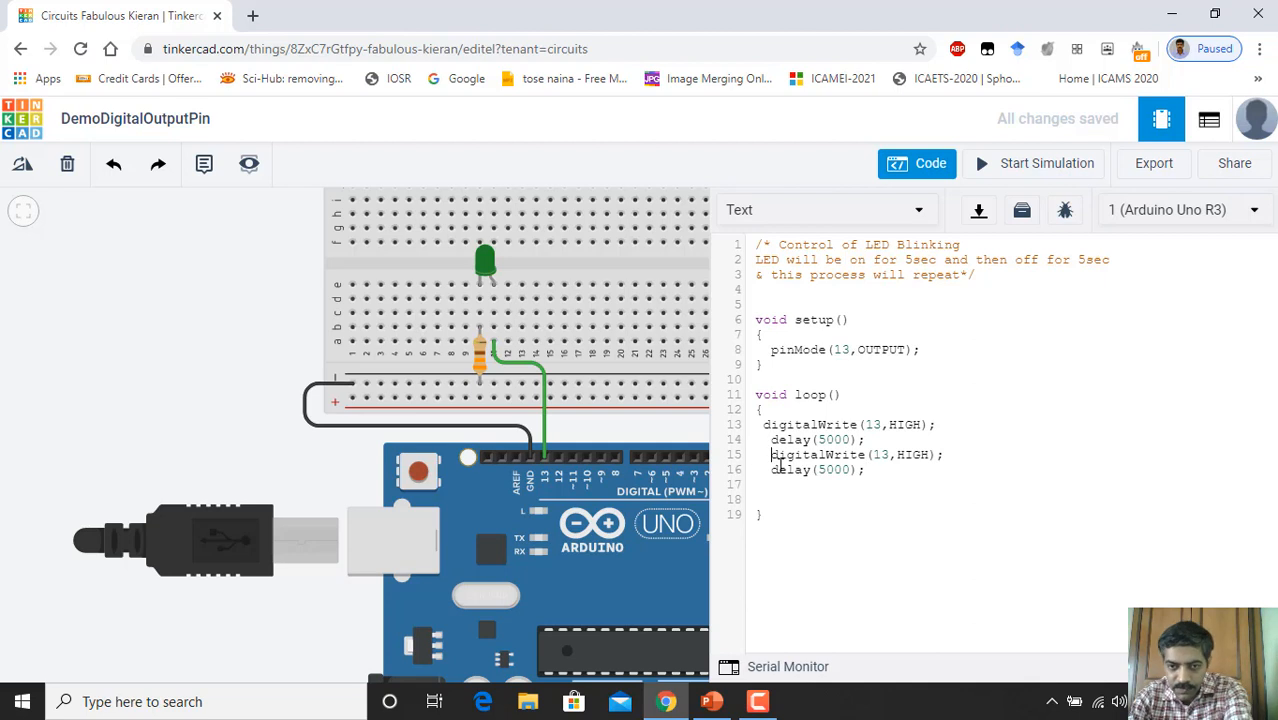
key(BackSpace)
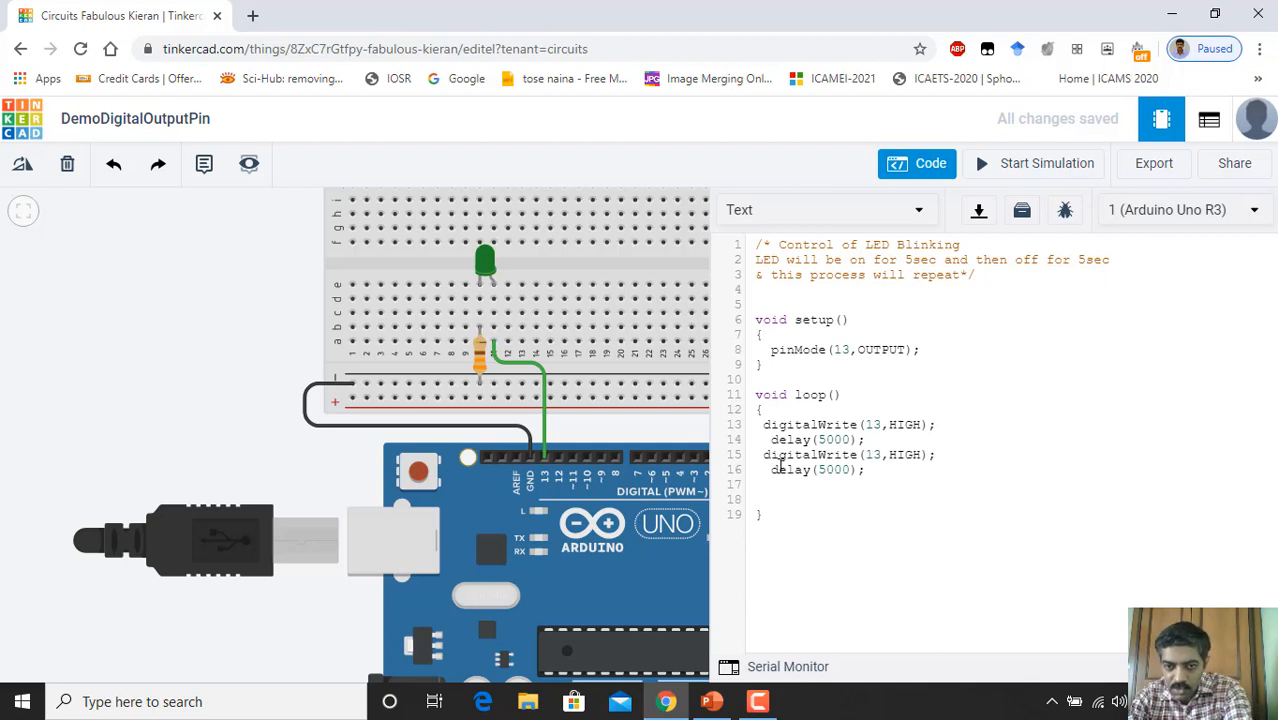
key(Return)
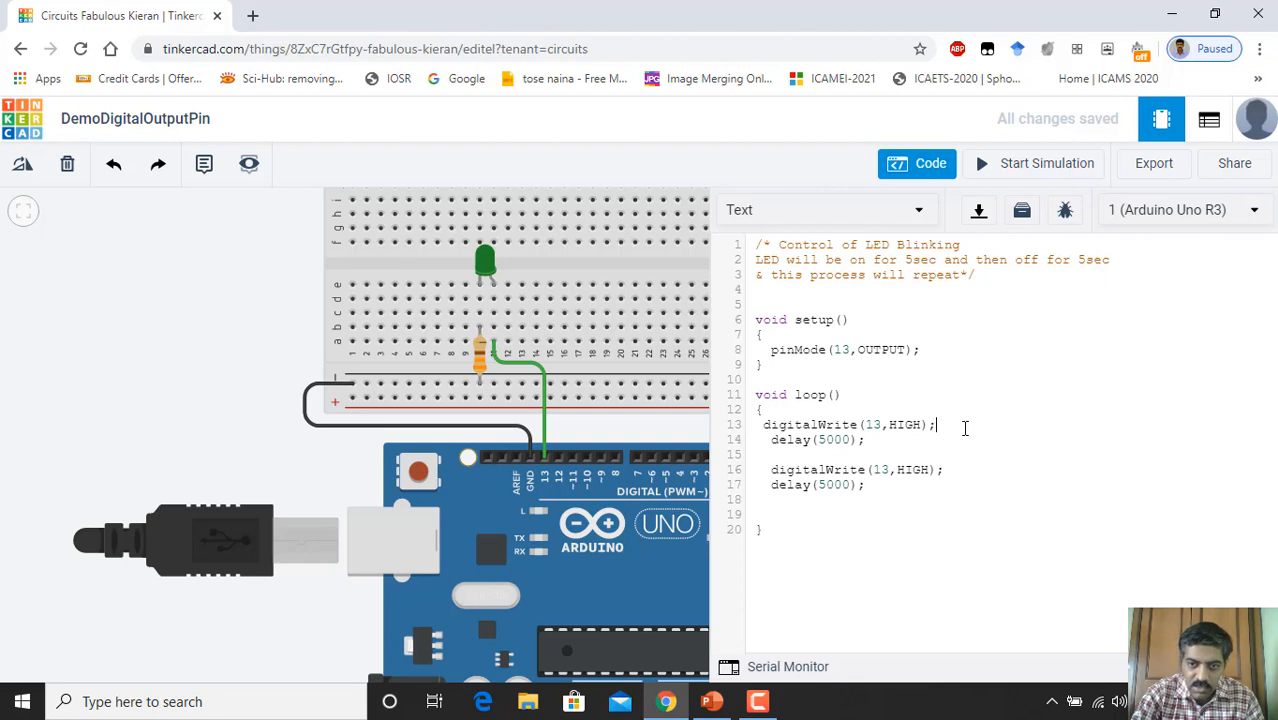
click(912, 440)
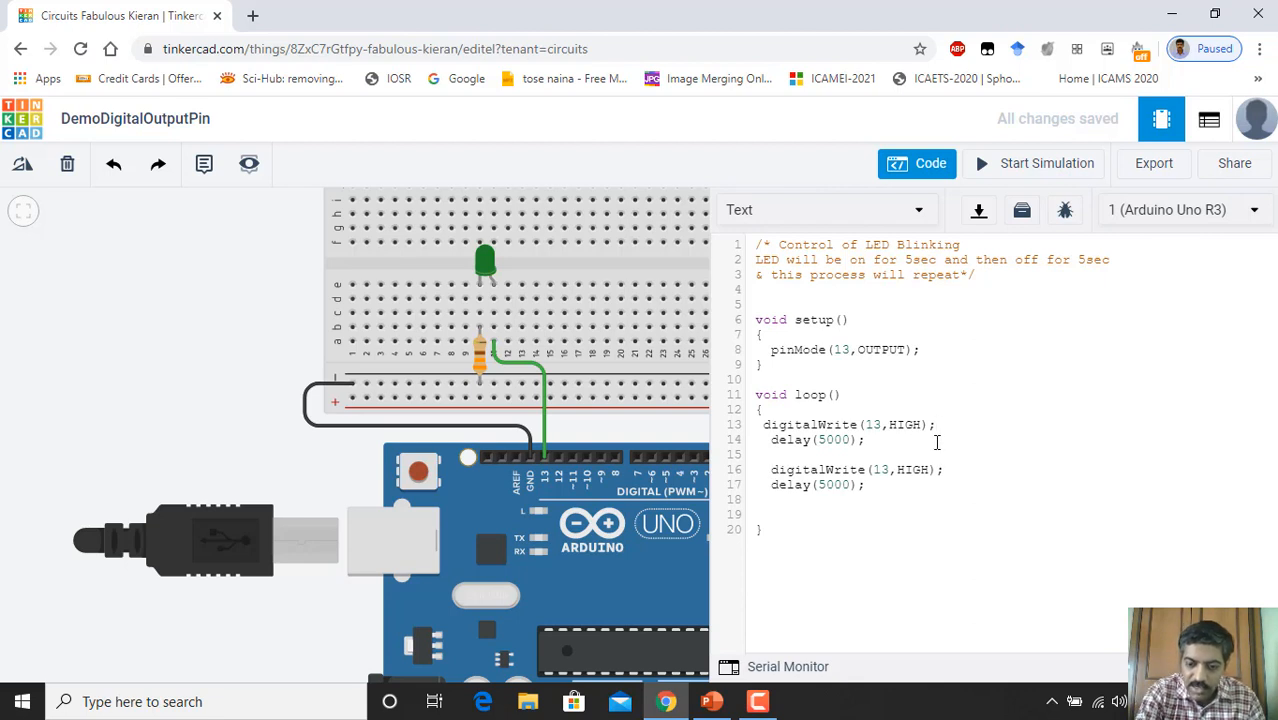
text(//)
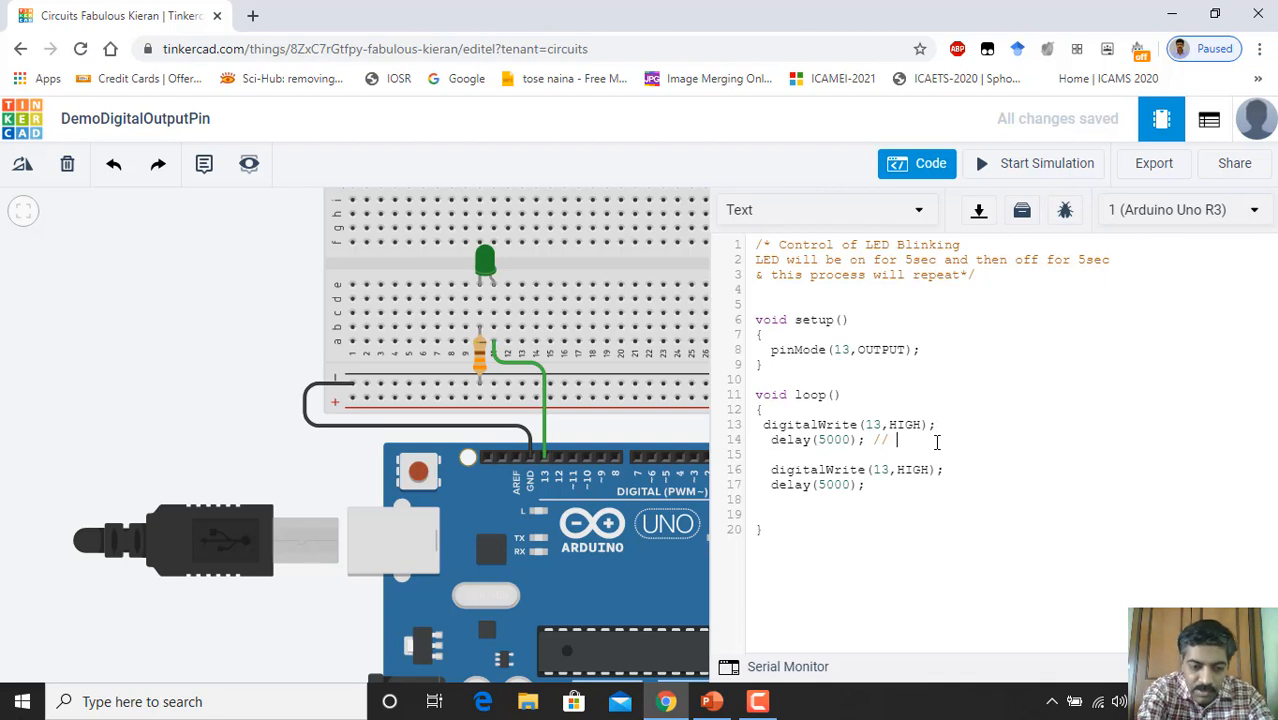
text( 5sec )
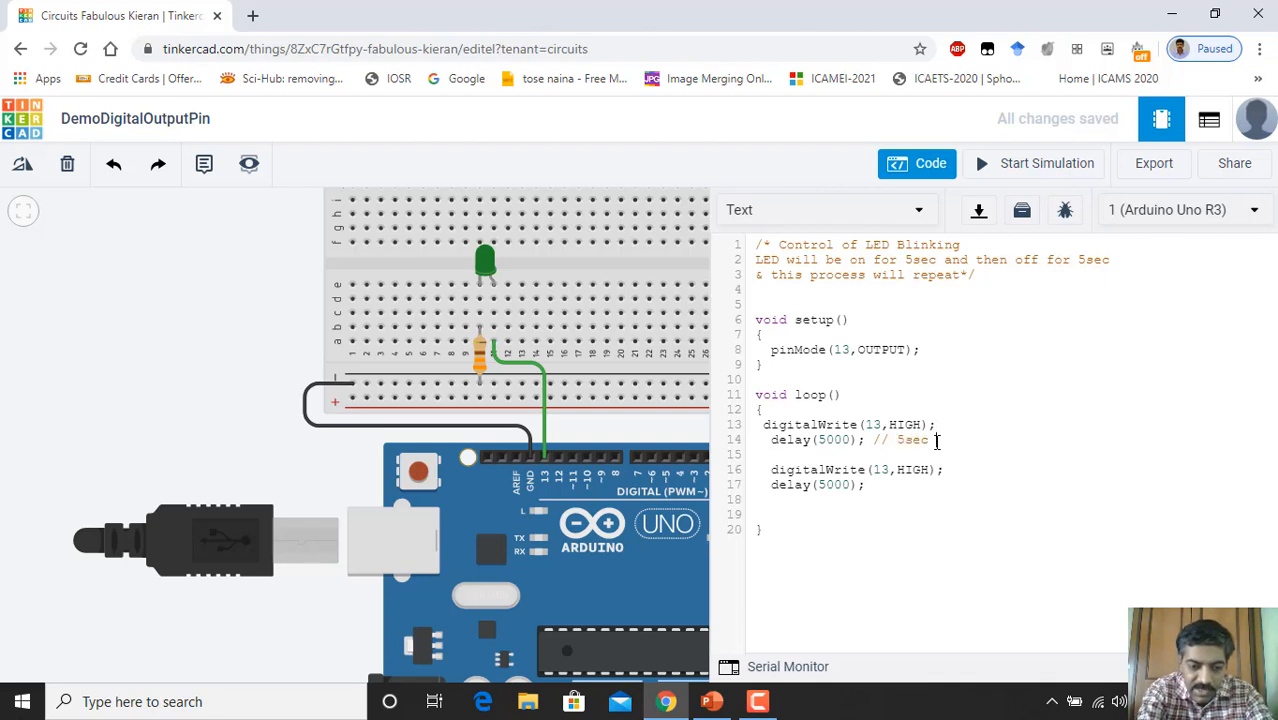
text(delay )
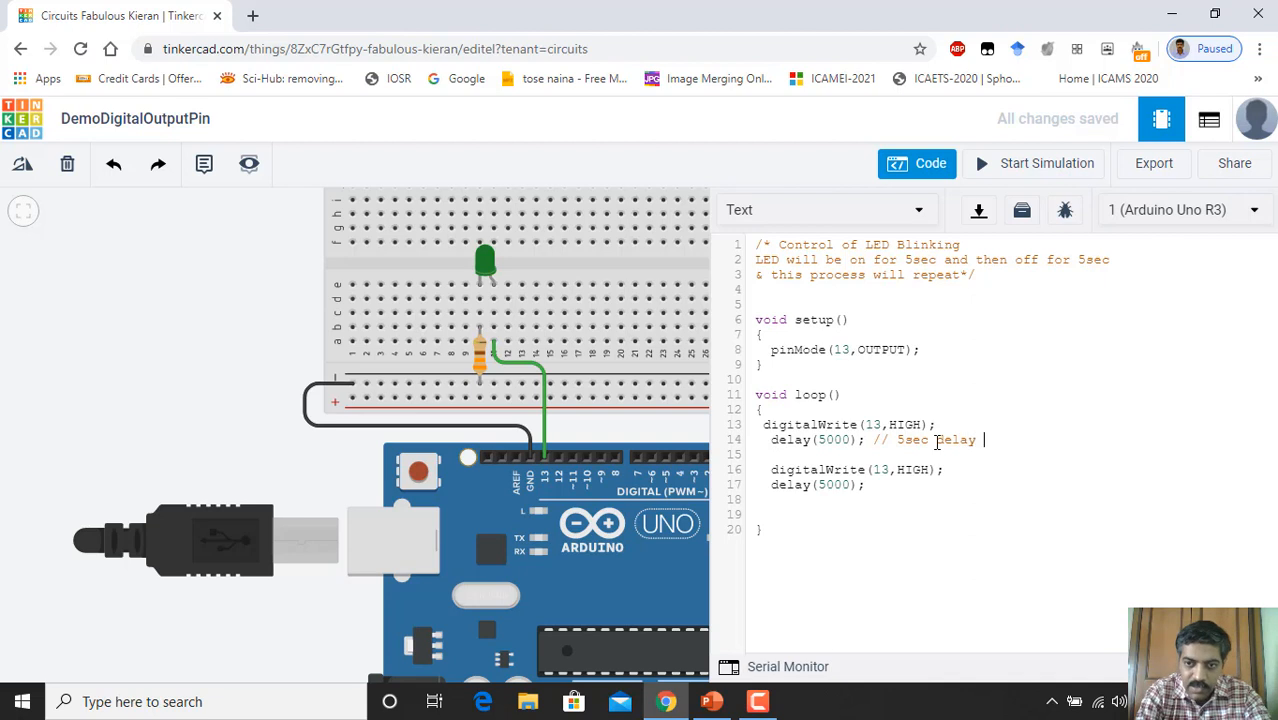
text(at )
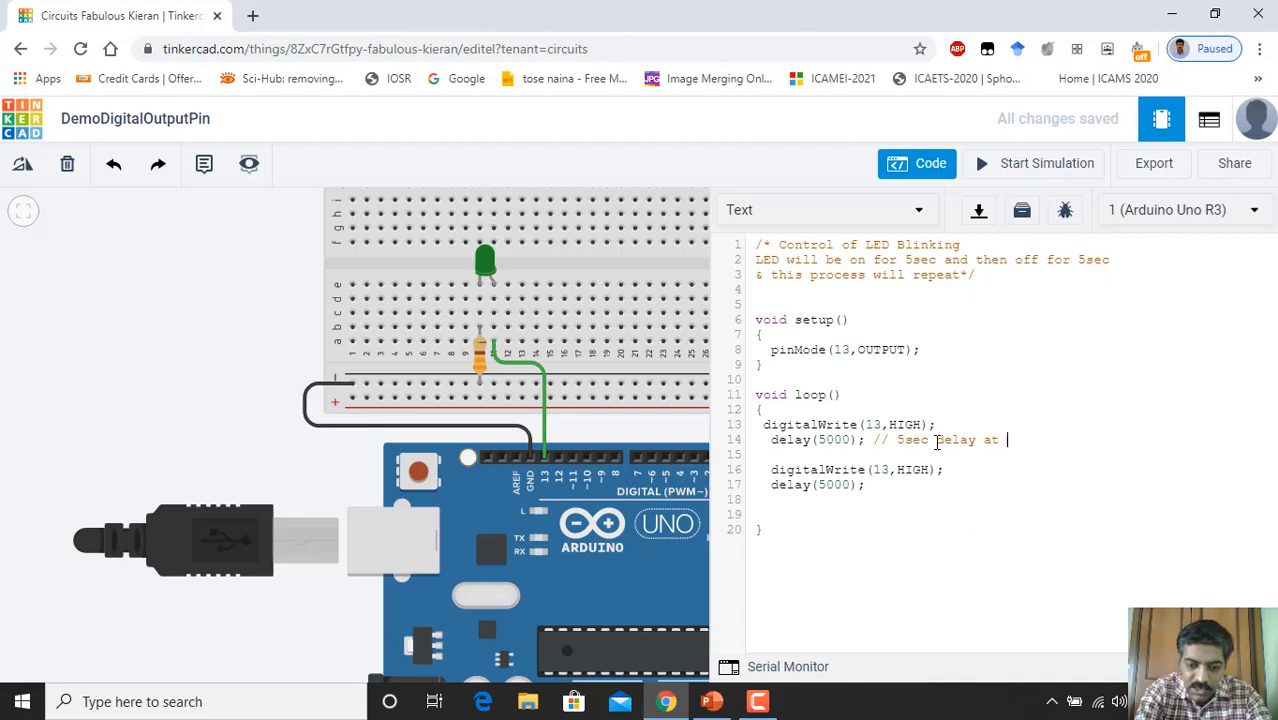
text(on po)
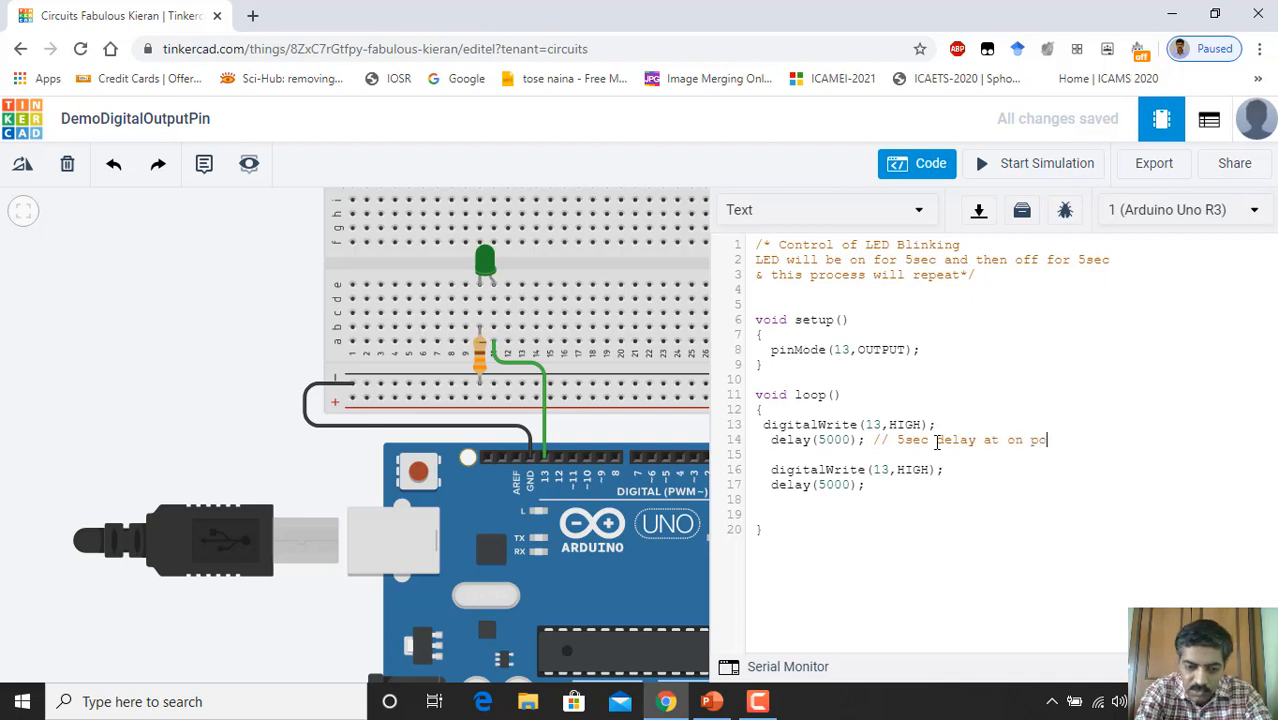
text(sition)
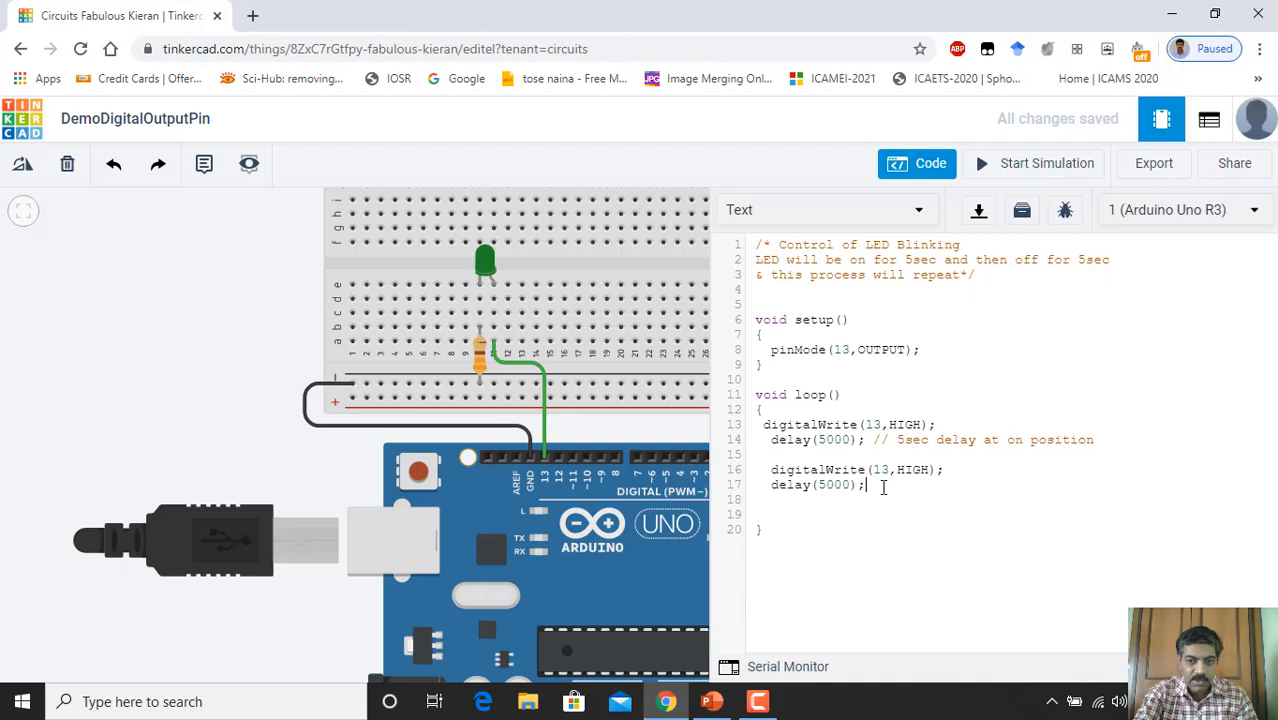
Step: Copy the 5sec on-position comment after the second delay(5000) and change it to 'off'
drag(873, 440, 1097, 437)
key(ctrl+c)
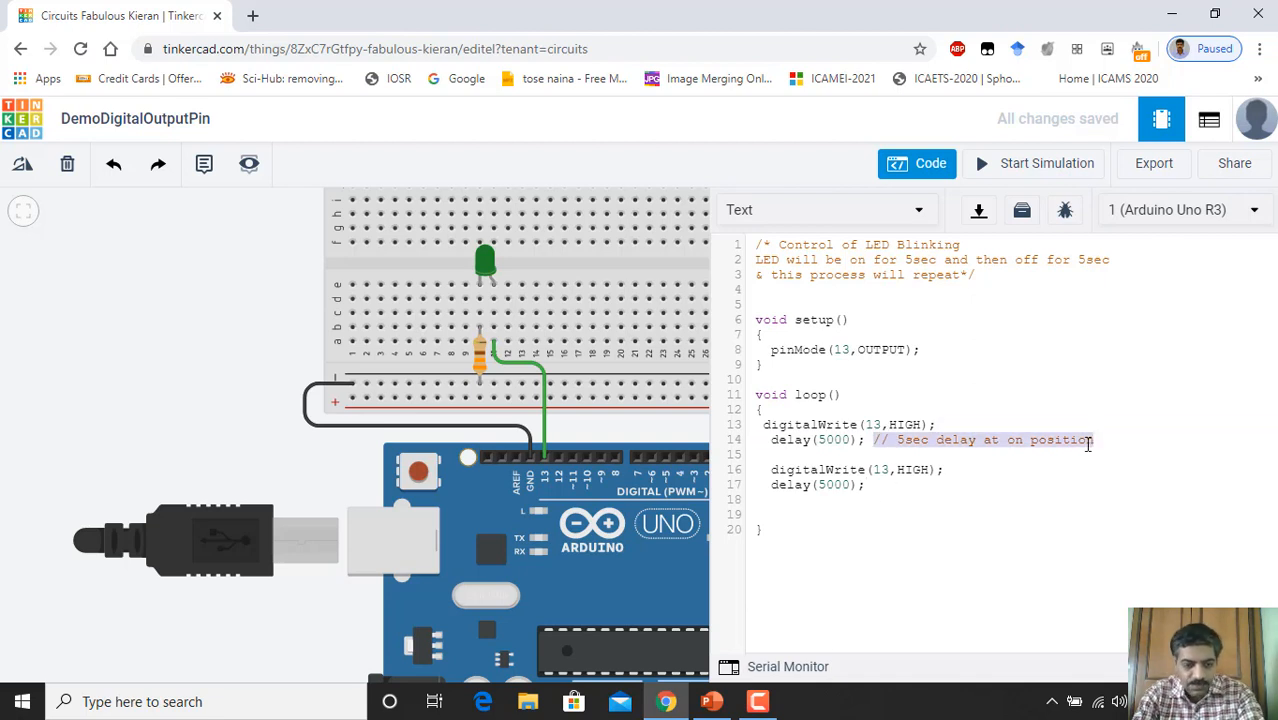
click(886, 484)
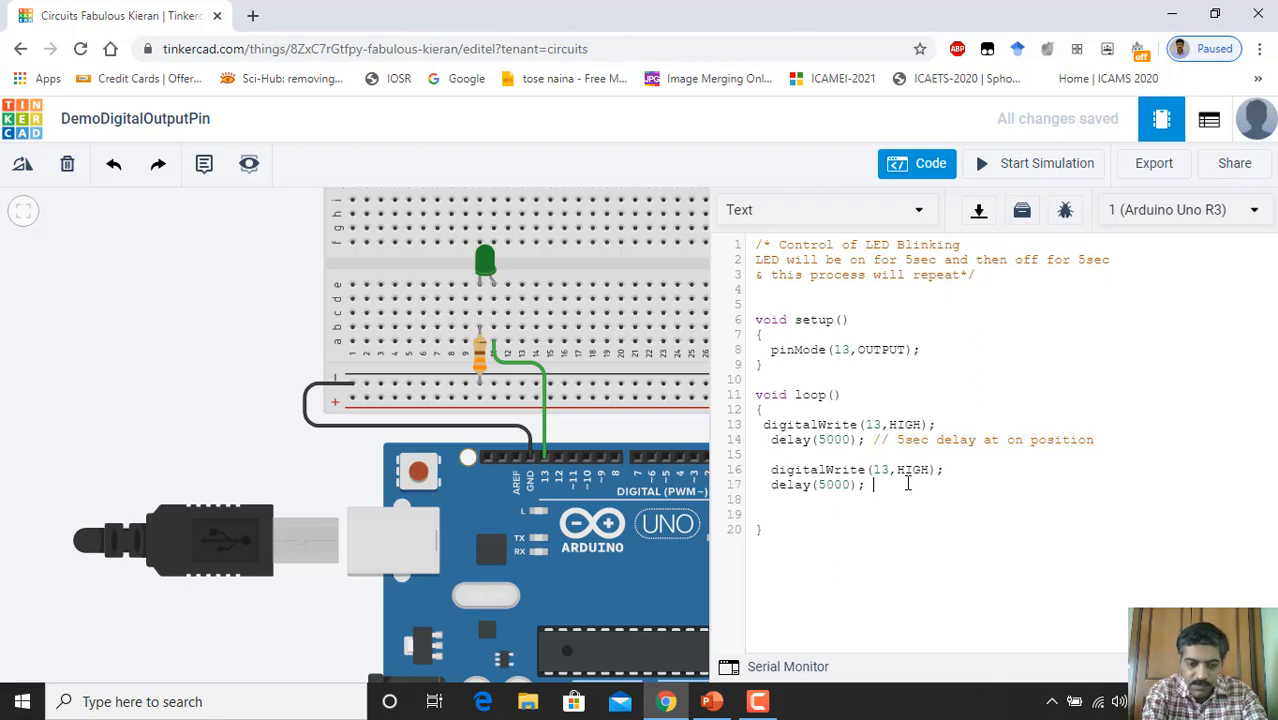
key(ctrl+v)
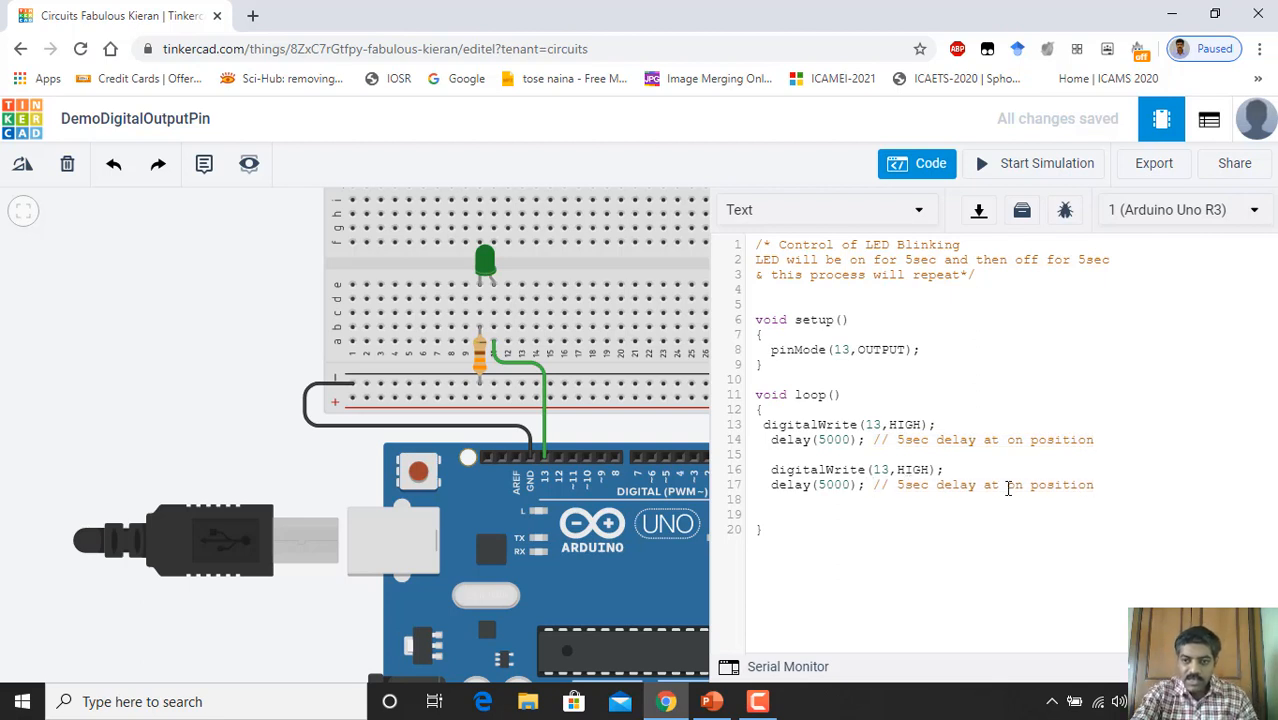
double_click(1014, 486)
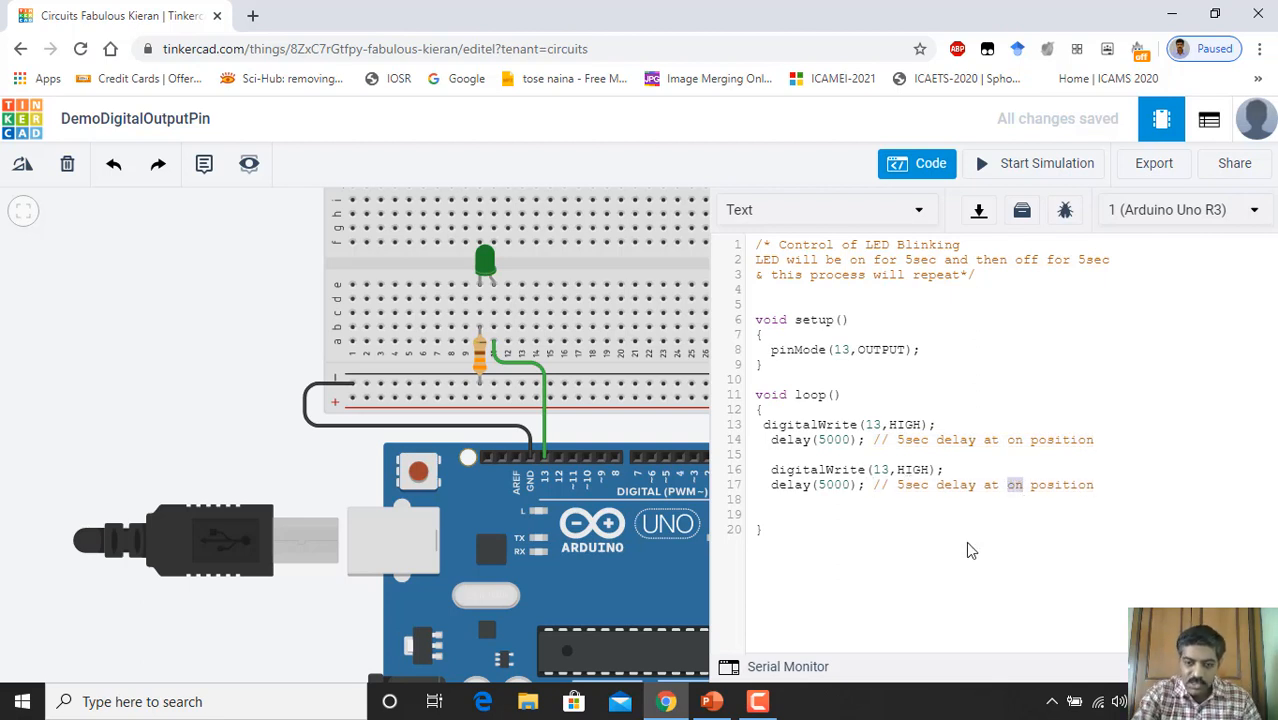
text(off)
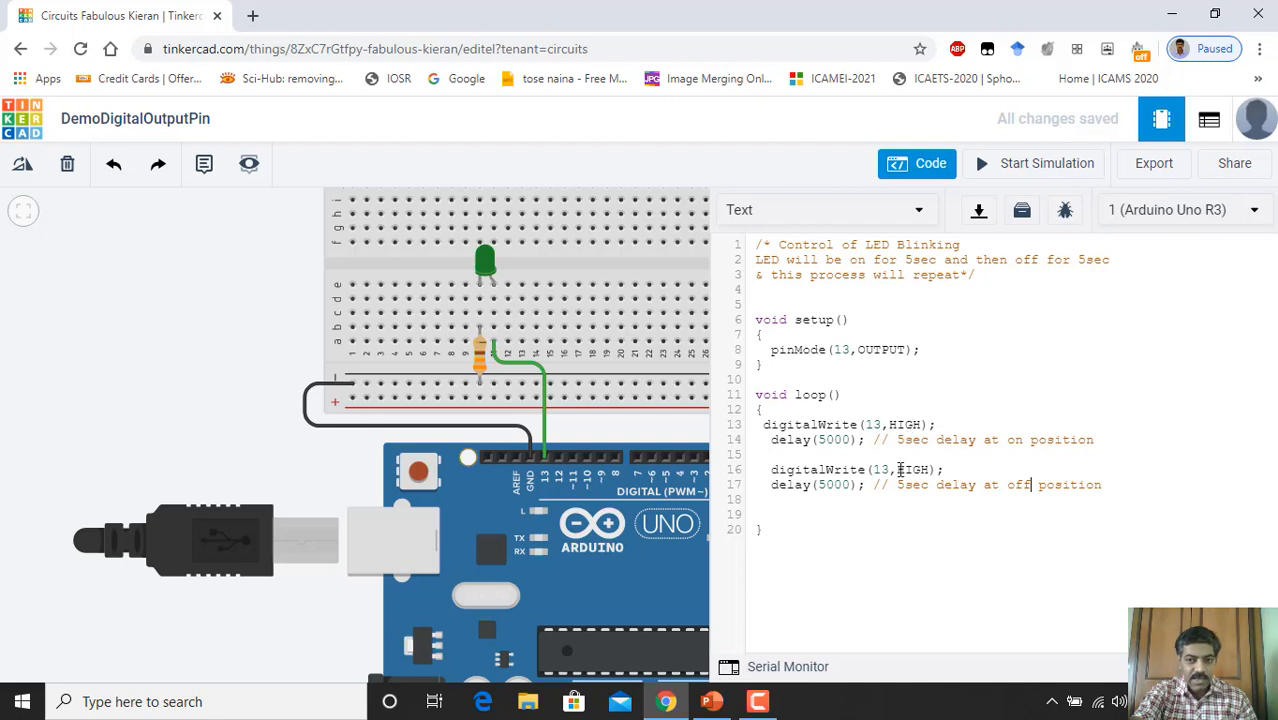
Step: Change HIGH to LOW in the second digitalWrite and remove the extra blank line 19
drag(898, 469, 931, 469)
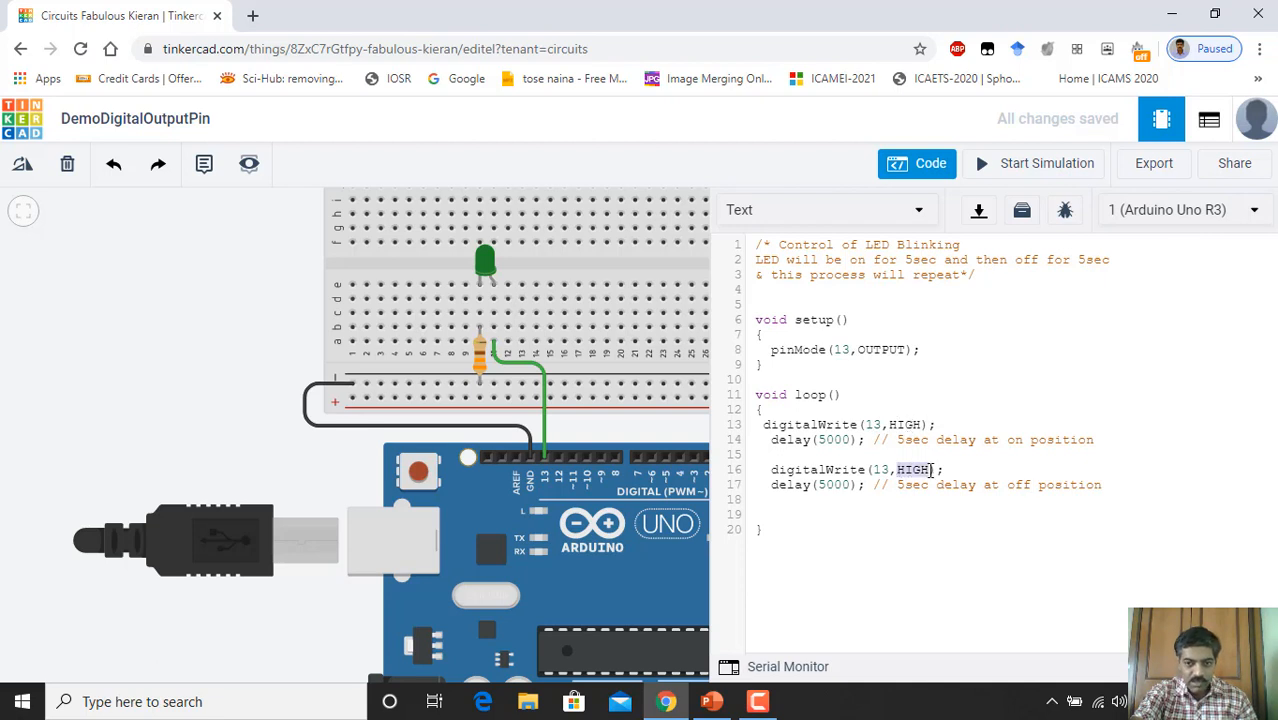
text(LOW)
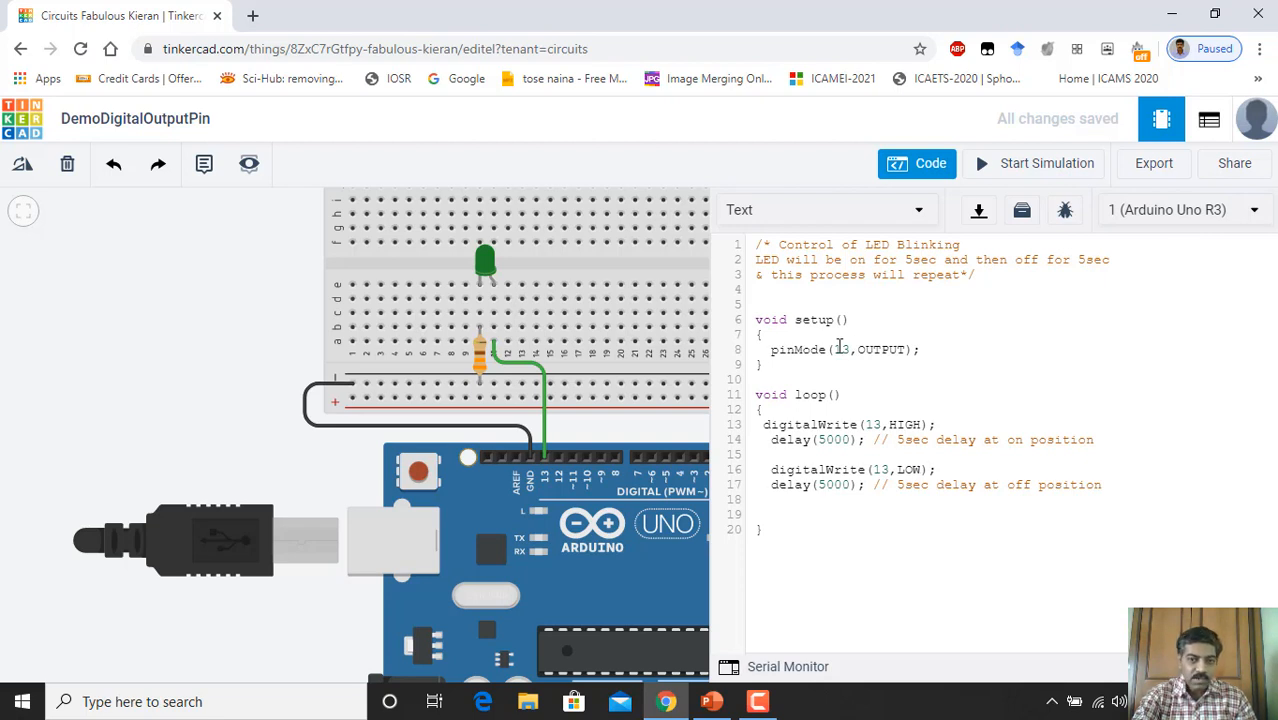
click(866, 516)
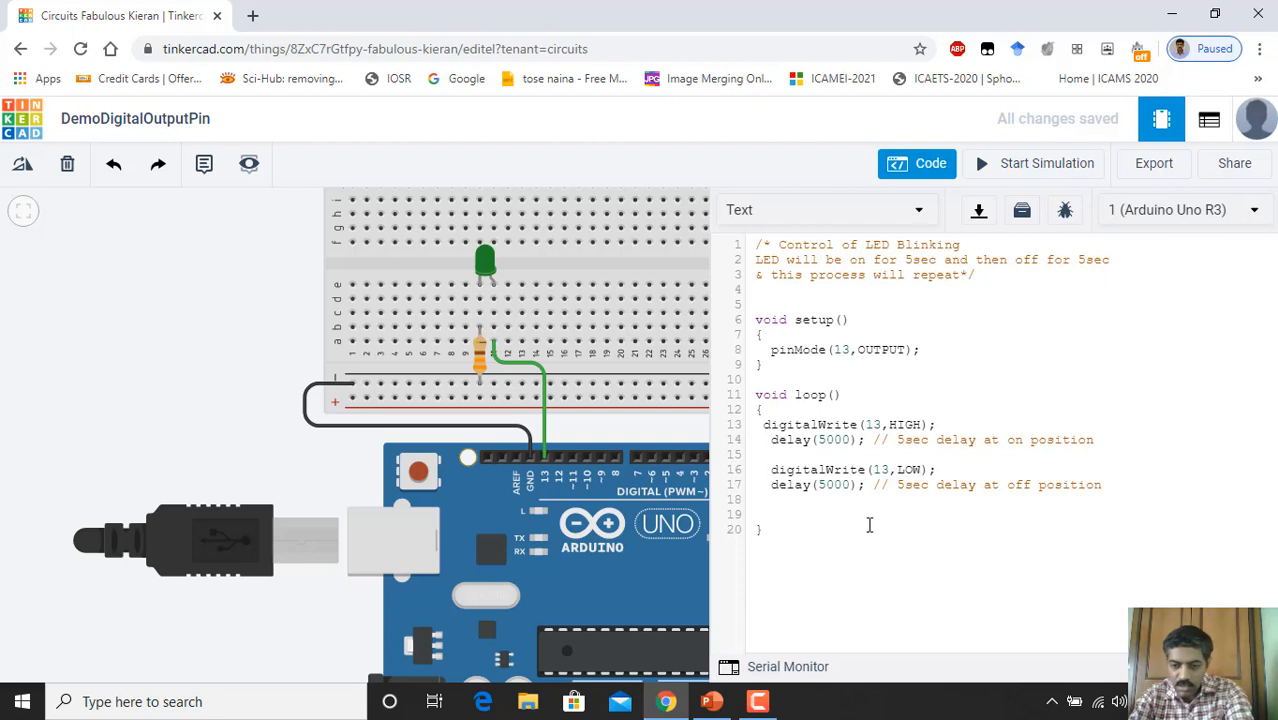
key(Delete)
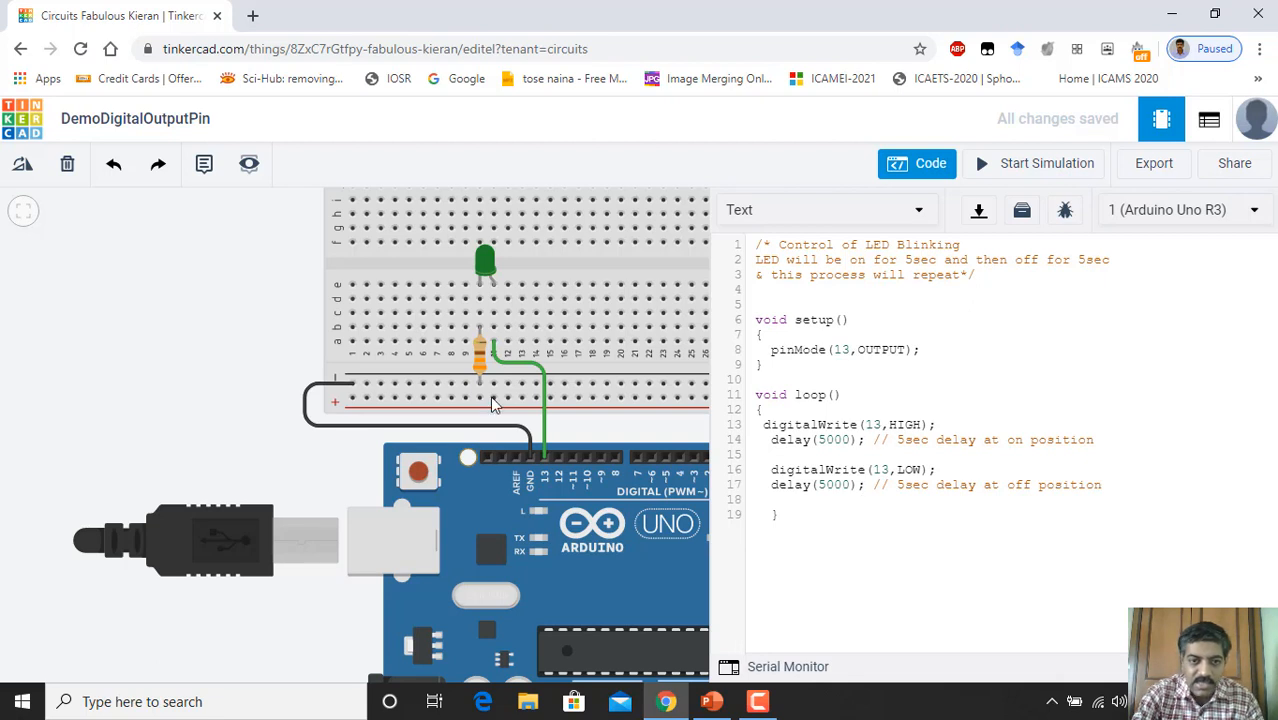
Step: End the green wire on pin 13, then move it to pin 12 and straighten it
click(543, 458)
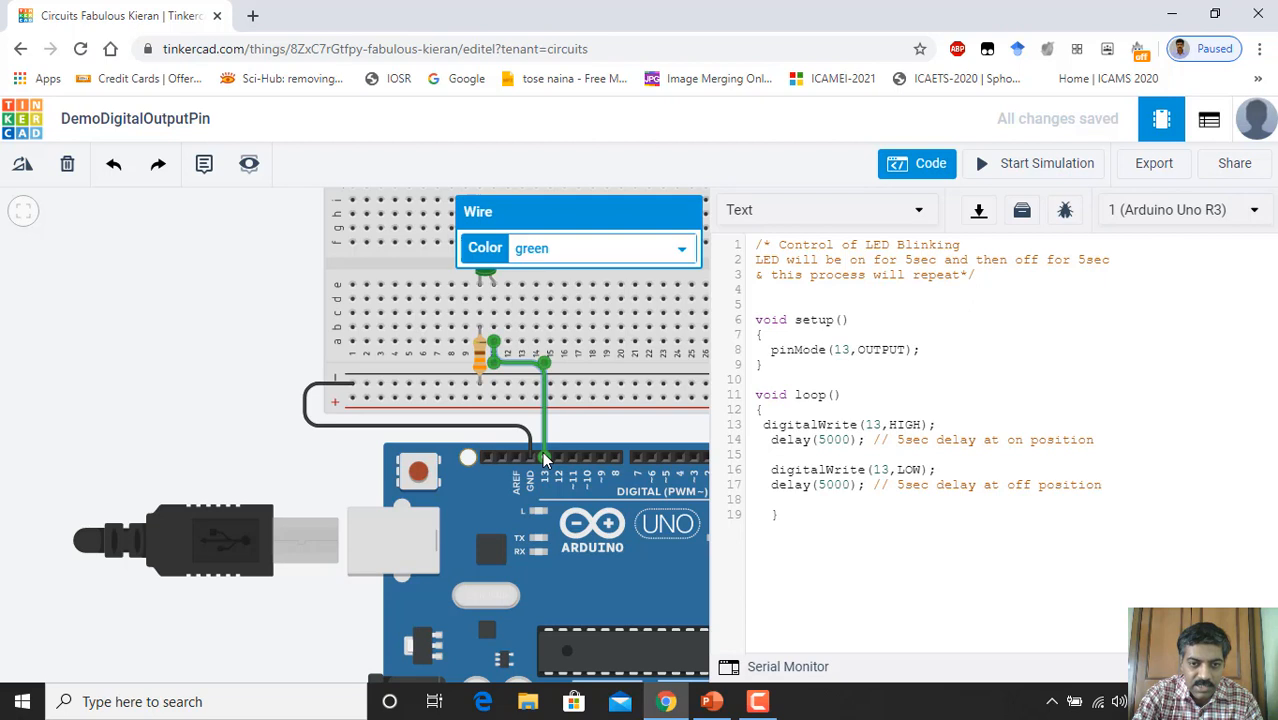
drag(555, 446, 558, 456)
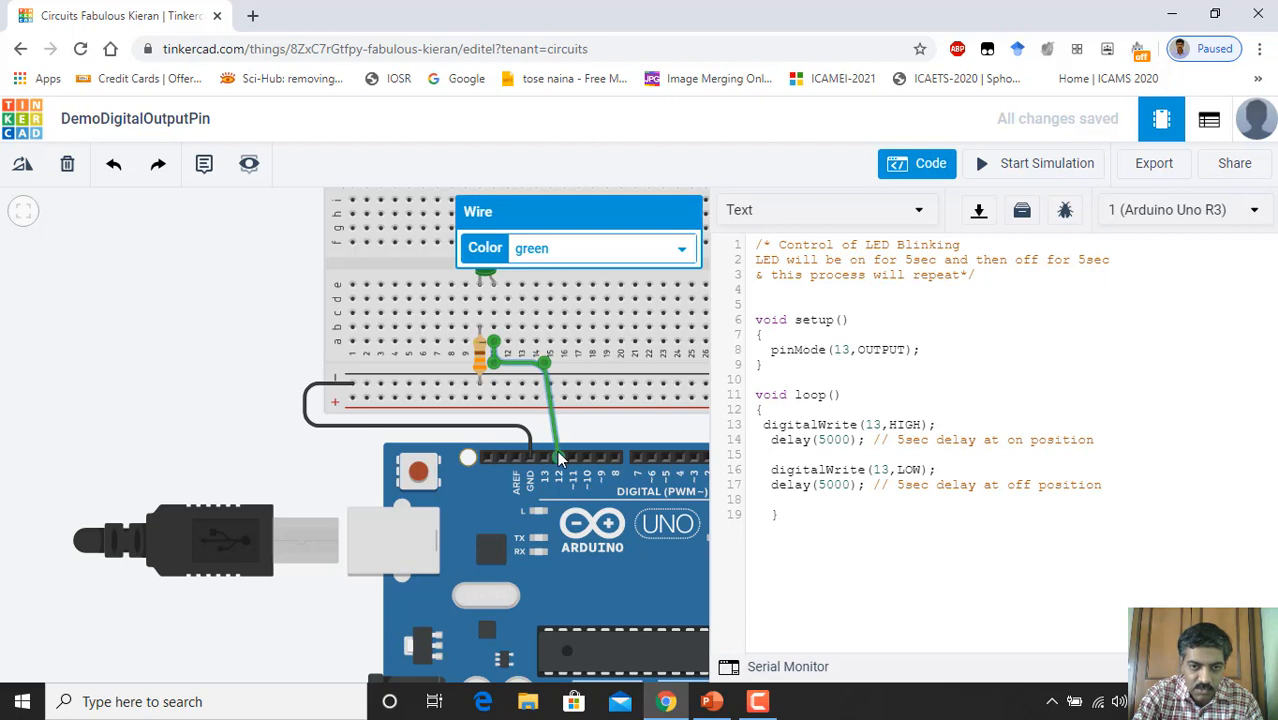
drag(543, 367, 558, 363)
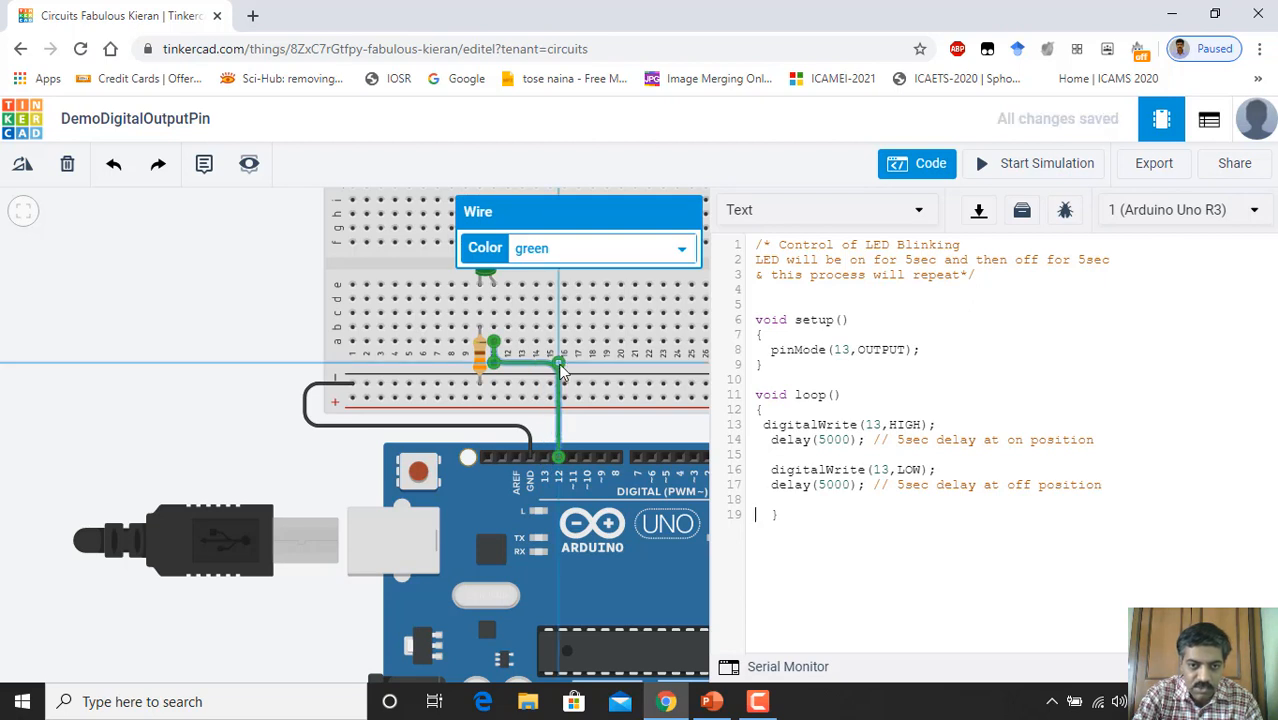
click(629, 434)
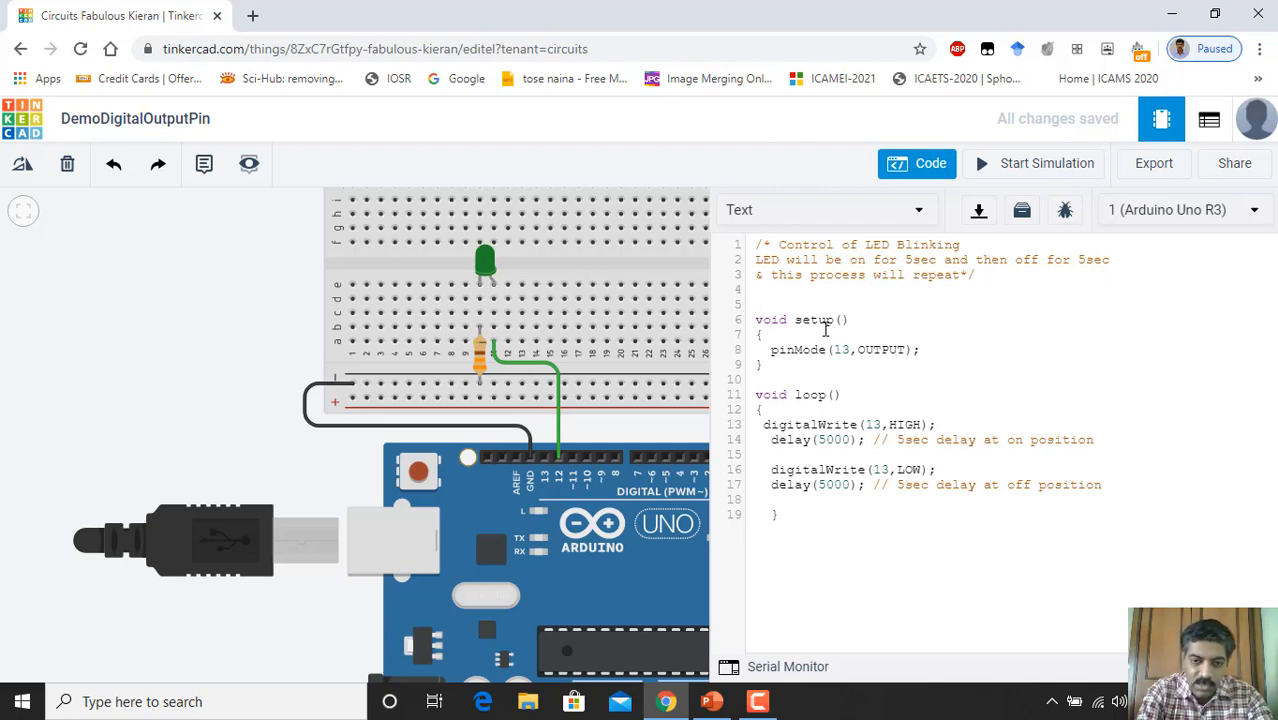
Step: Type the declaration int greenLed=13 on line 5 and select the name greenLed for copying
text(s)
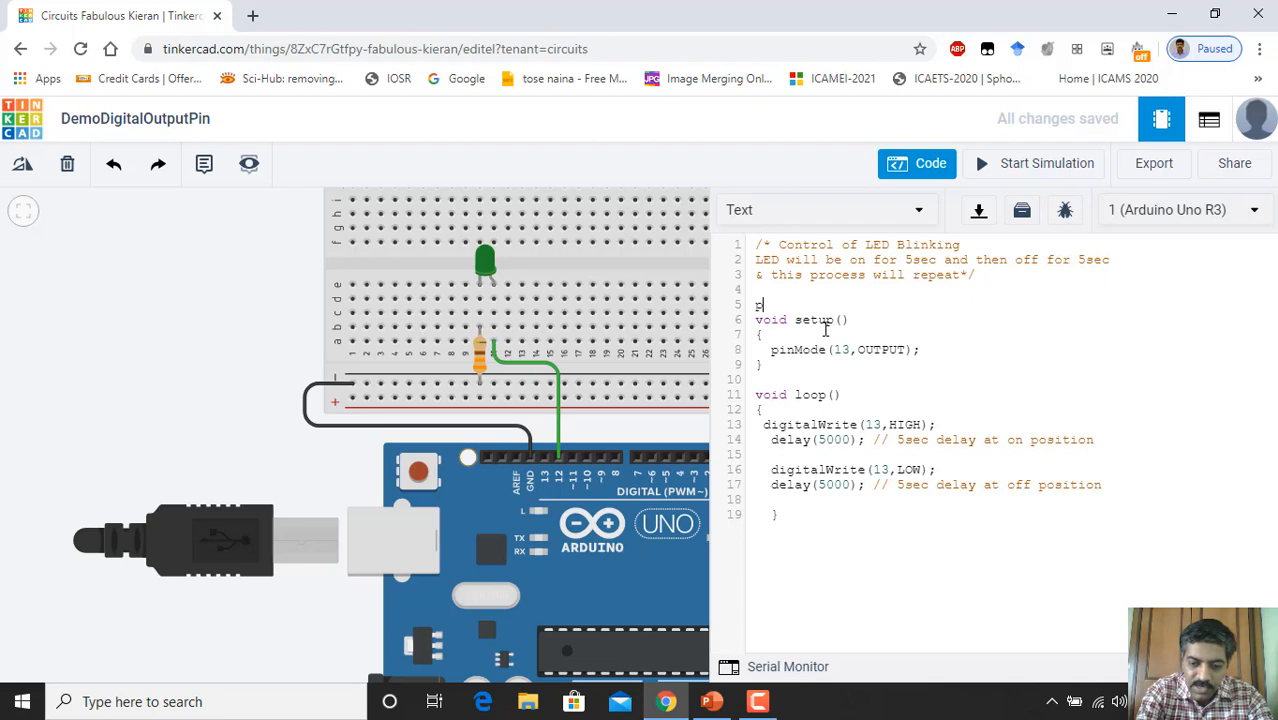
text(green)
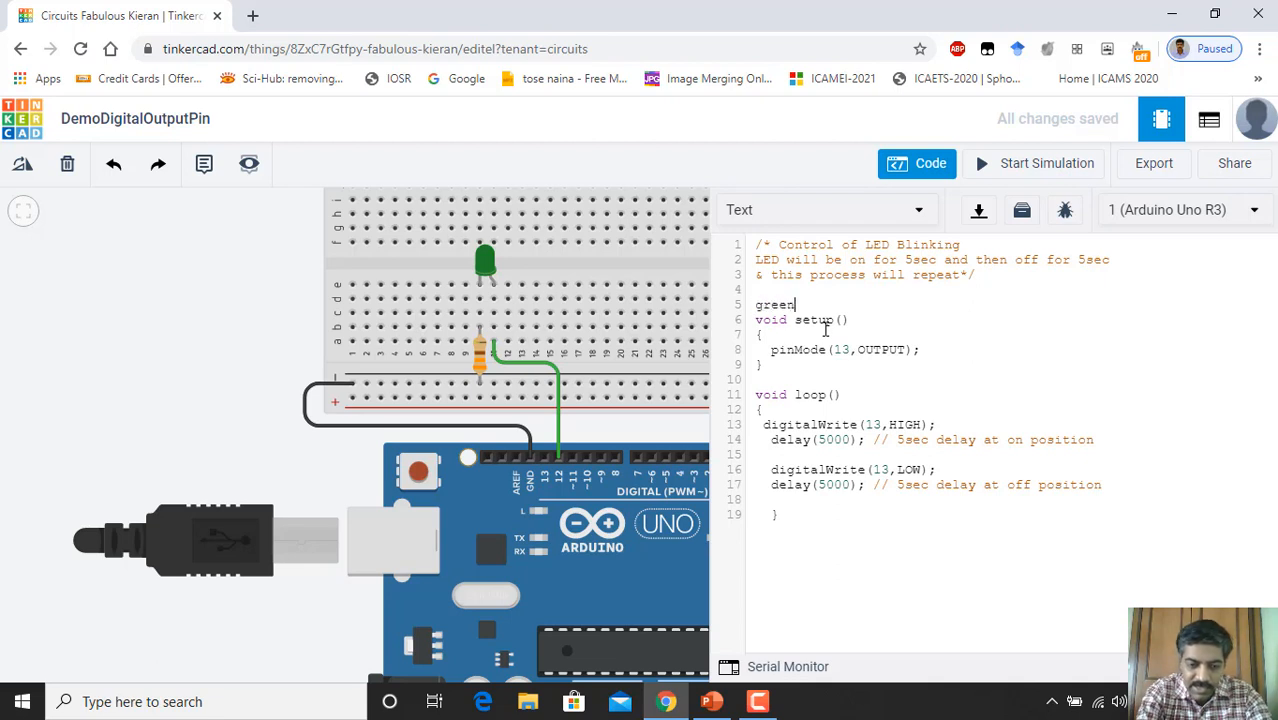
text(Led)
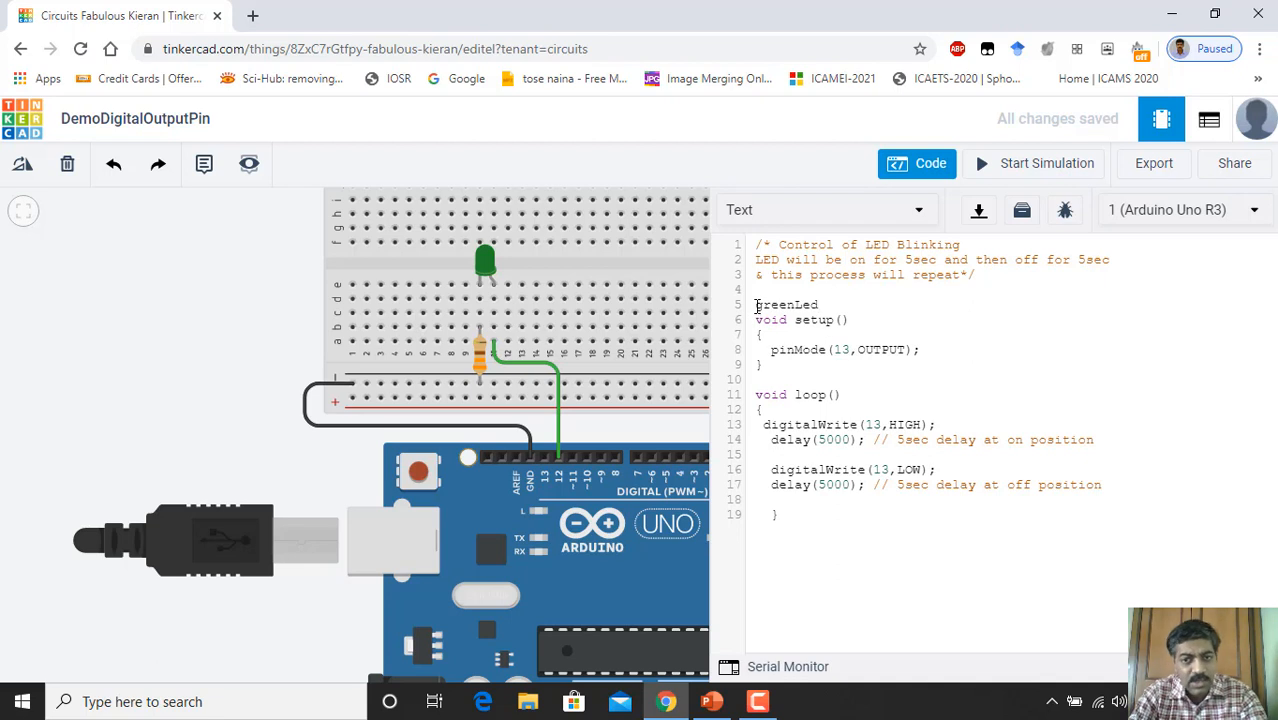
click(756, 305)
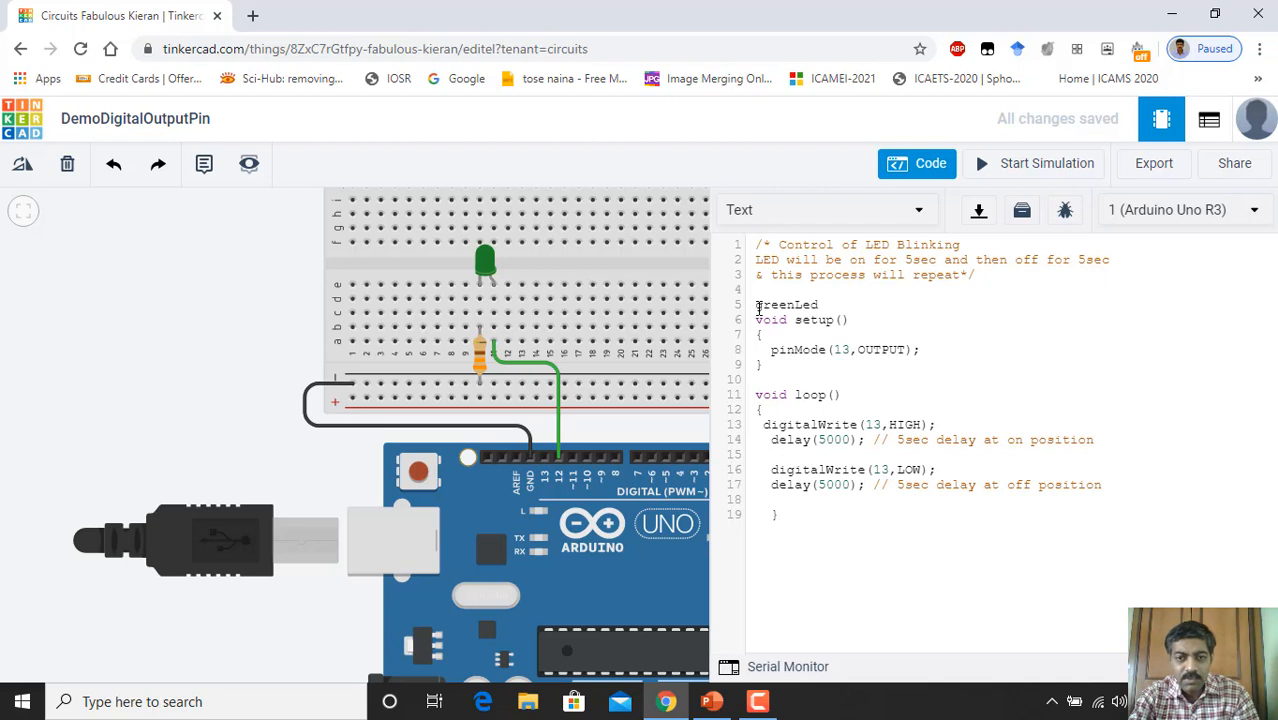
click(821, 305)
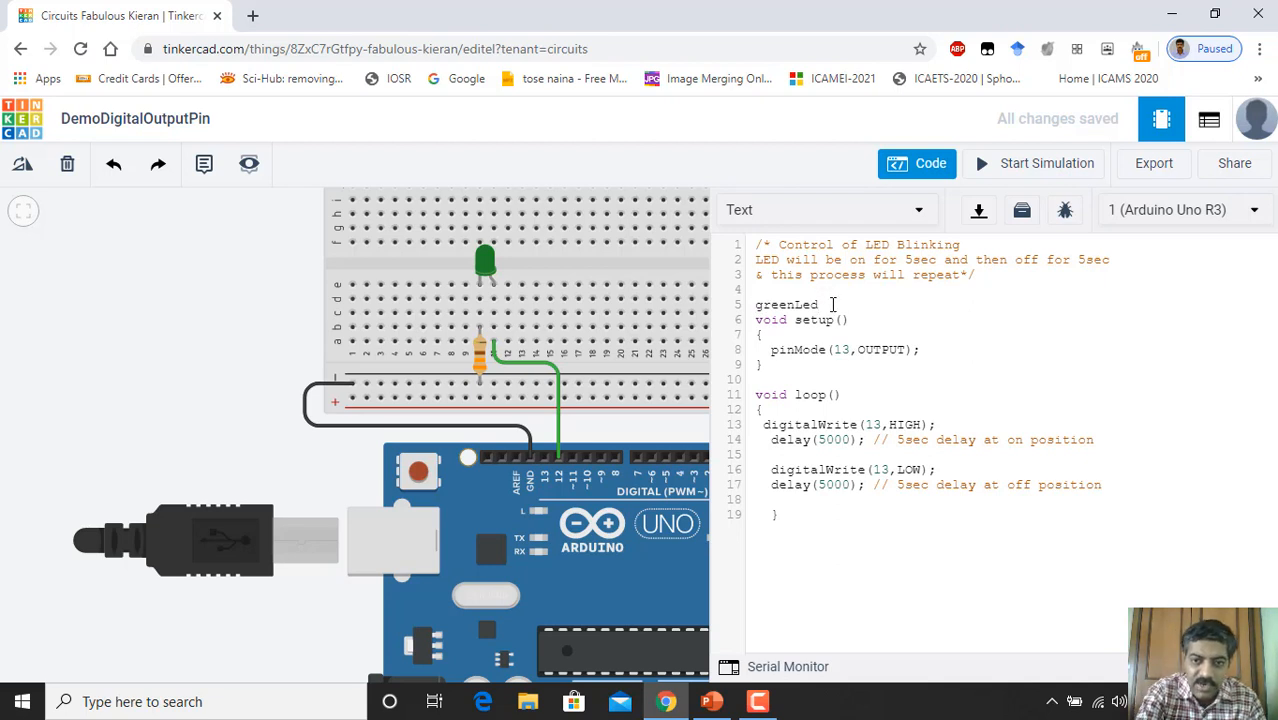
text(=)
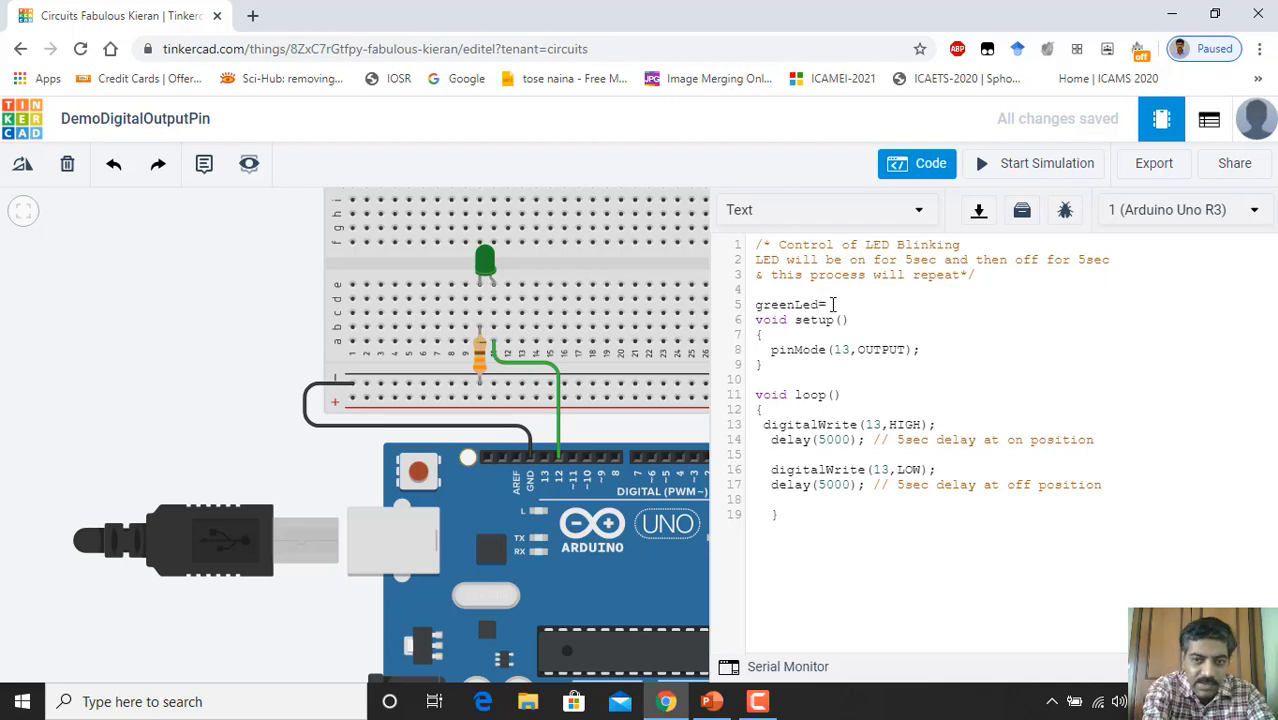
text(13)
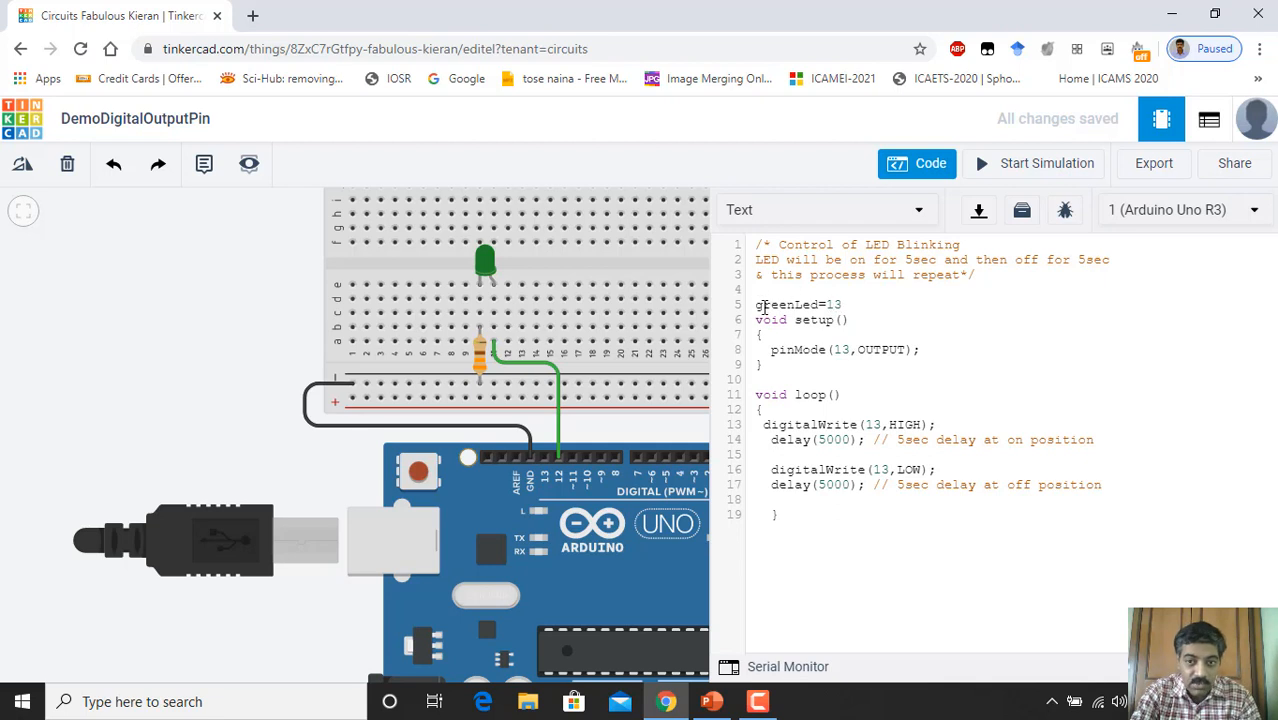
click(757, 305)
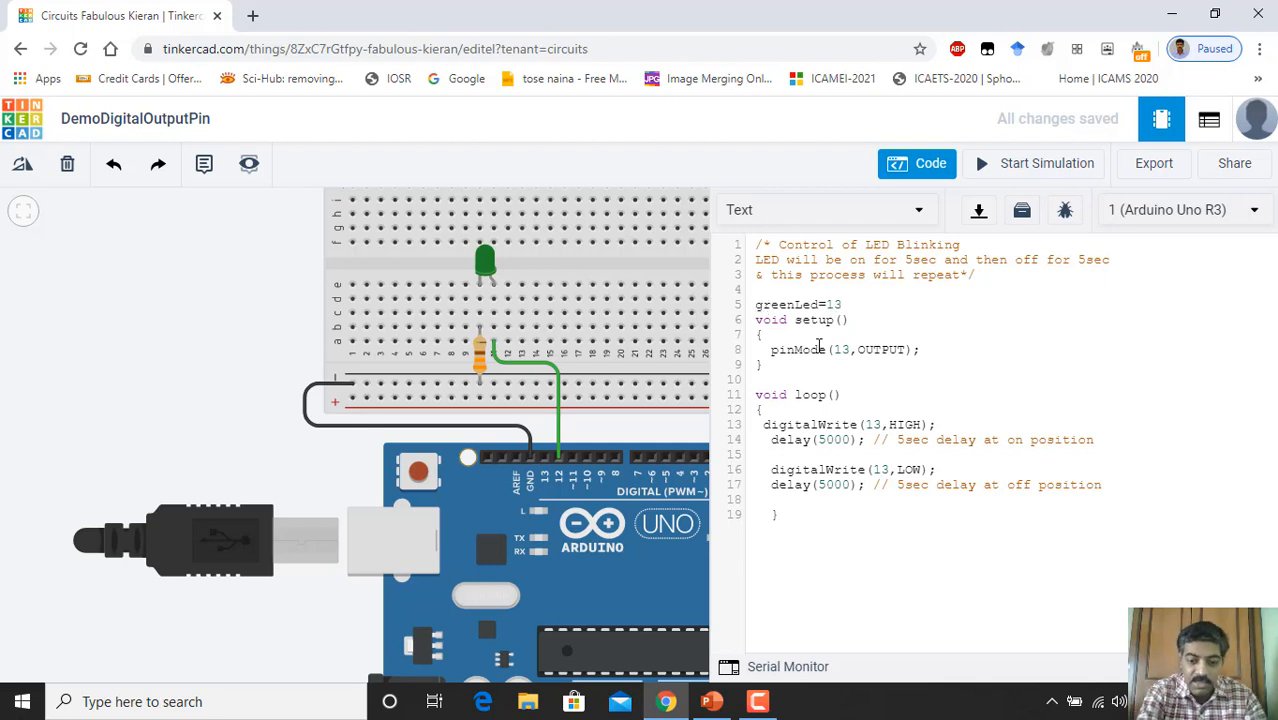
text(i)
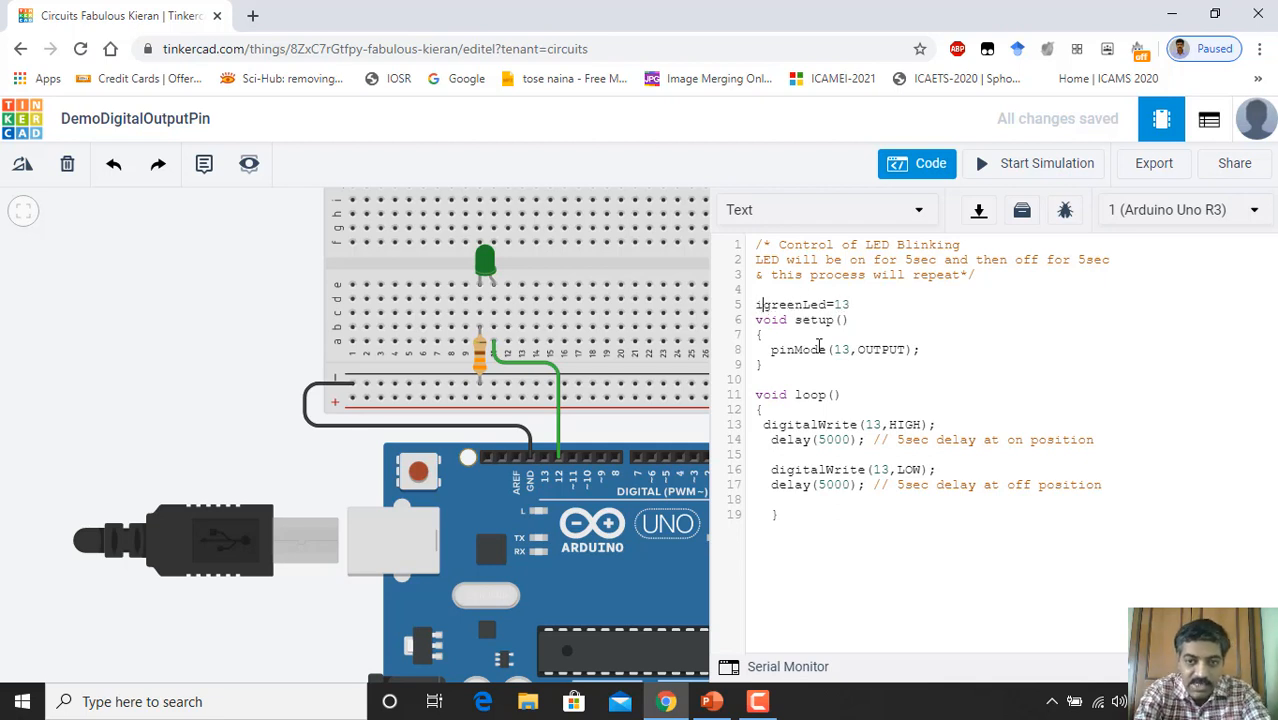
text(nt)
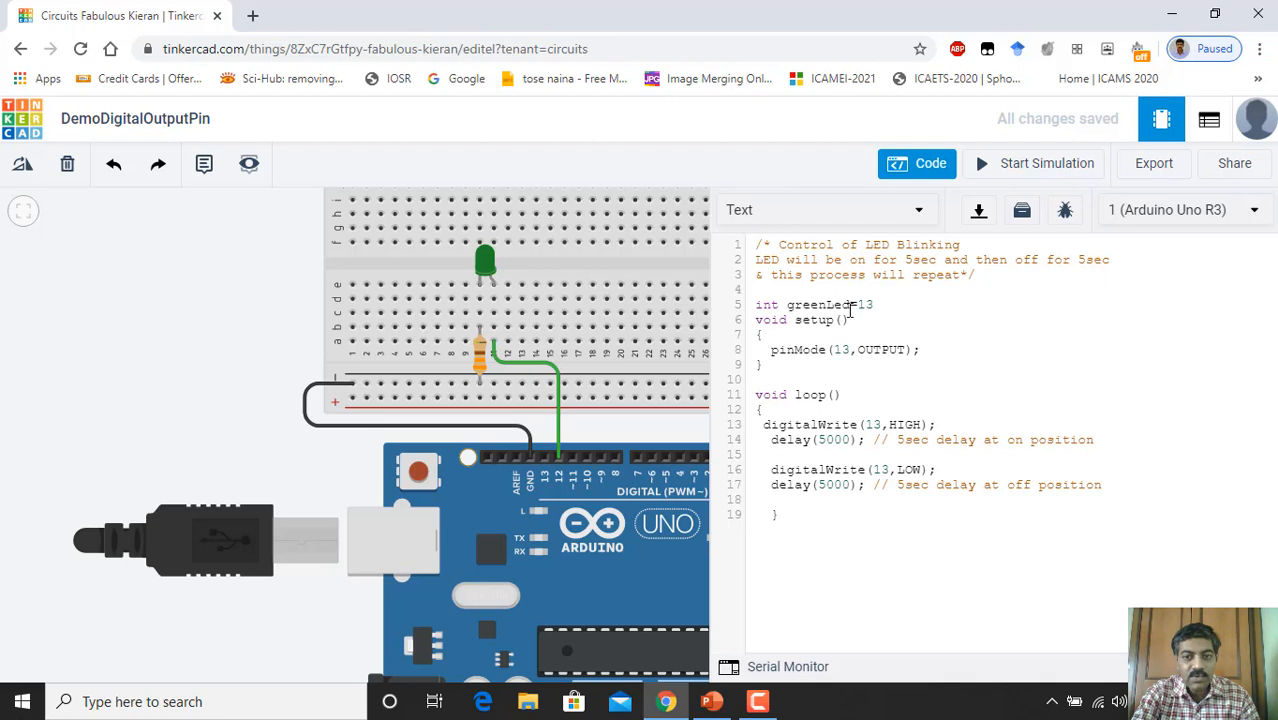
click(876, 308)
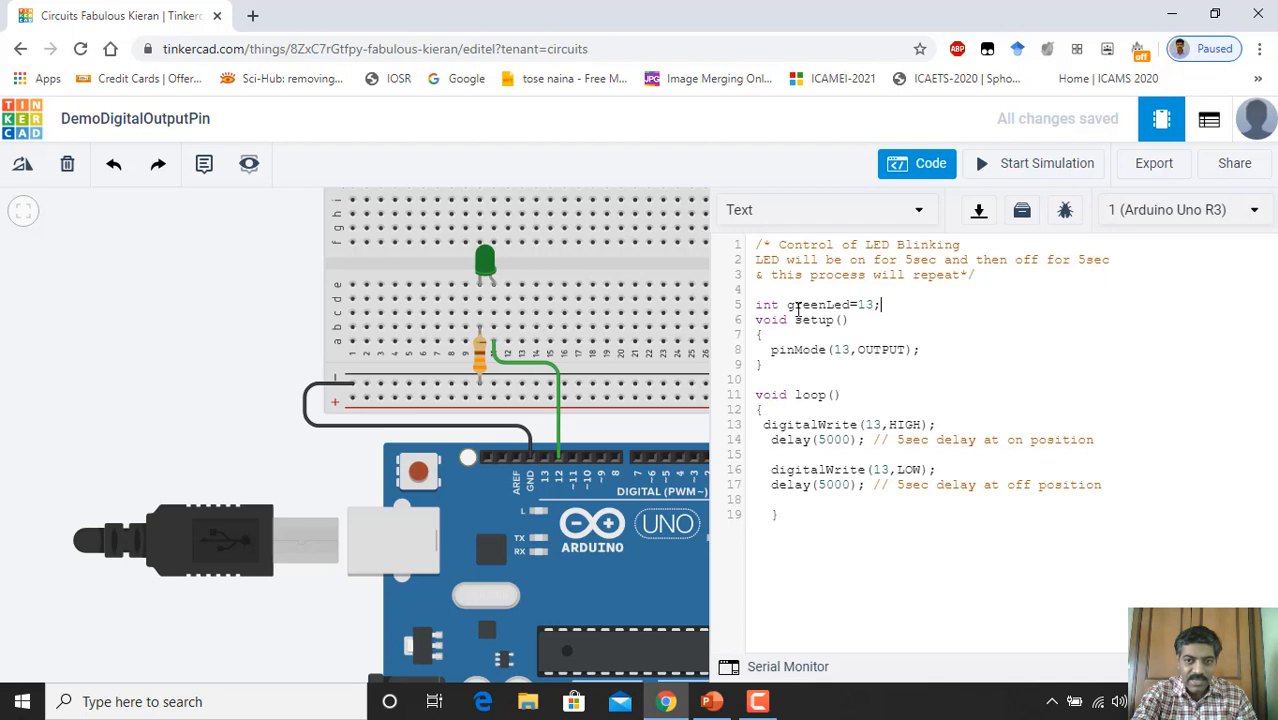
drag(787, 306, 852, 306)
key(ctrl+c)
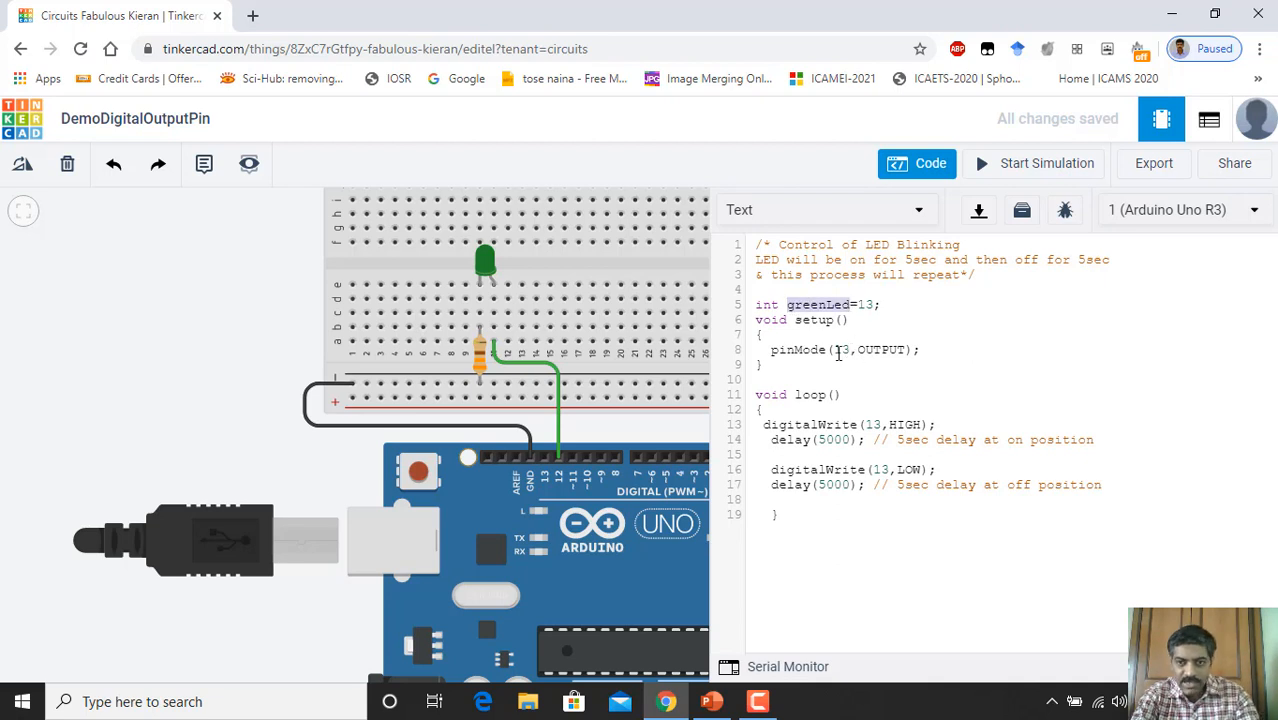
Step: Replace 13 with greenLed in pinMode and both digitalWrite calls, then change greenLed's value to 12
double_click(838, 350)
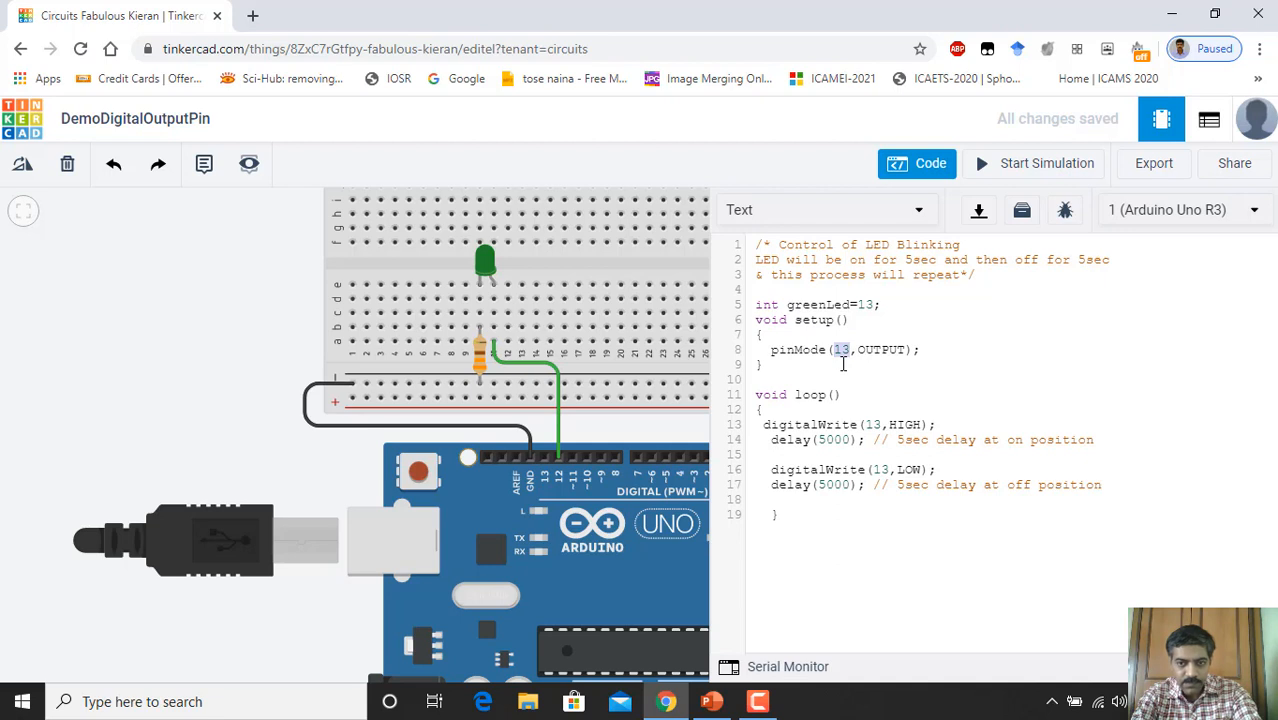
key(ctrl+v)
double_click(872, 424)
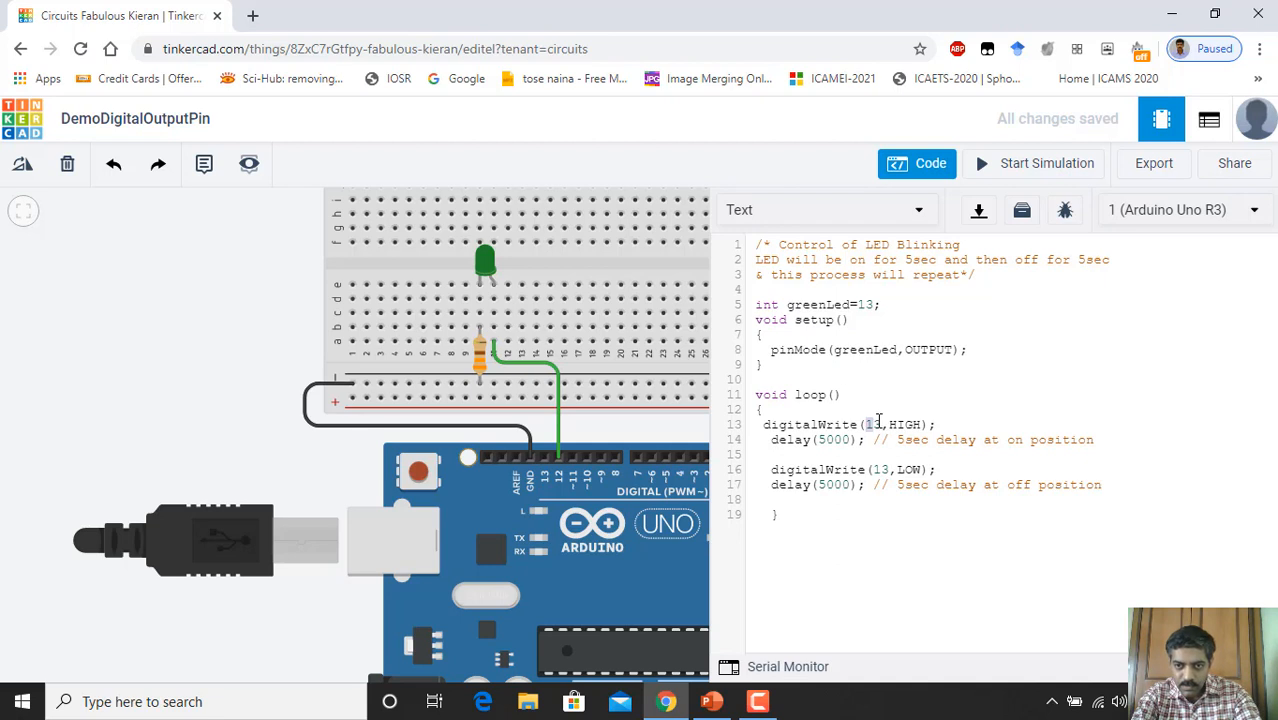
key(ctrl+v)
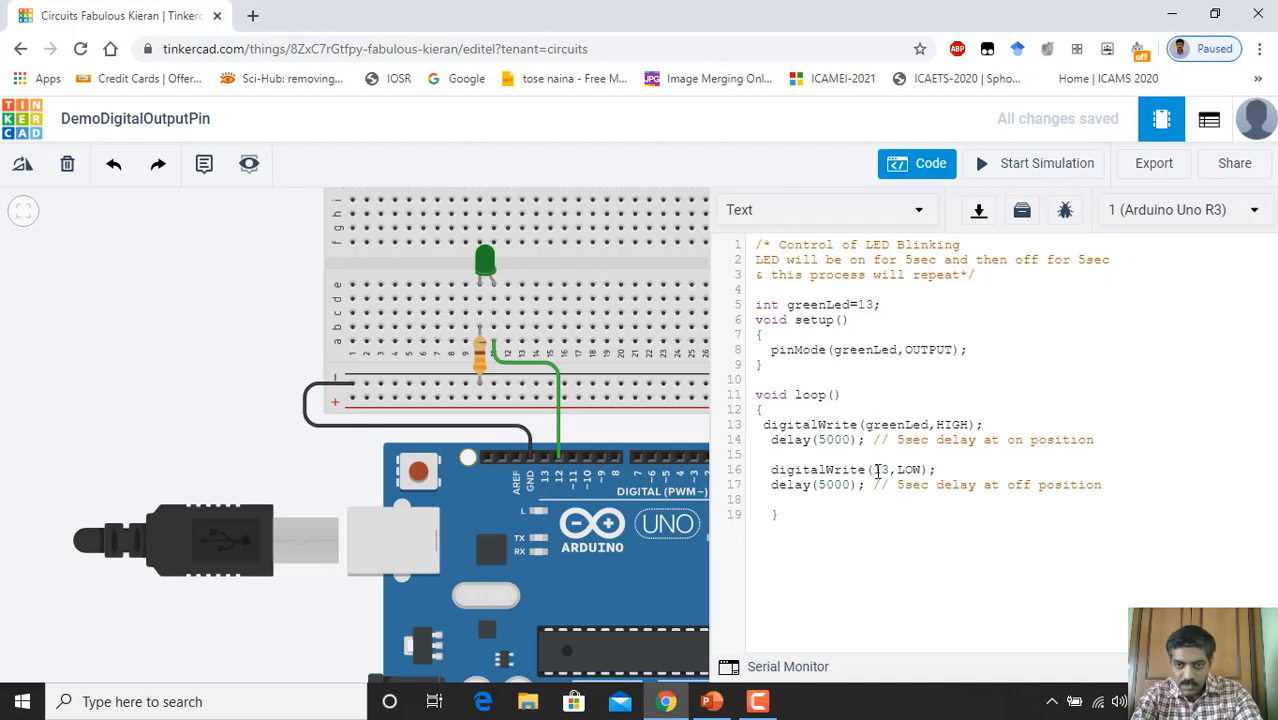
double_click(878, 469)
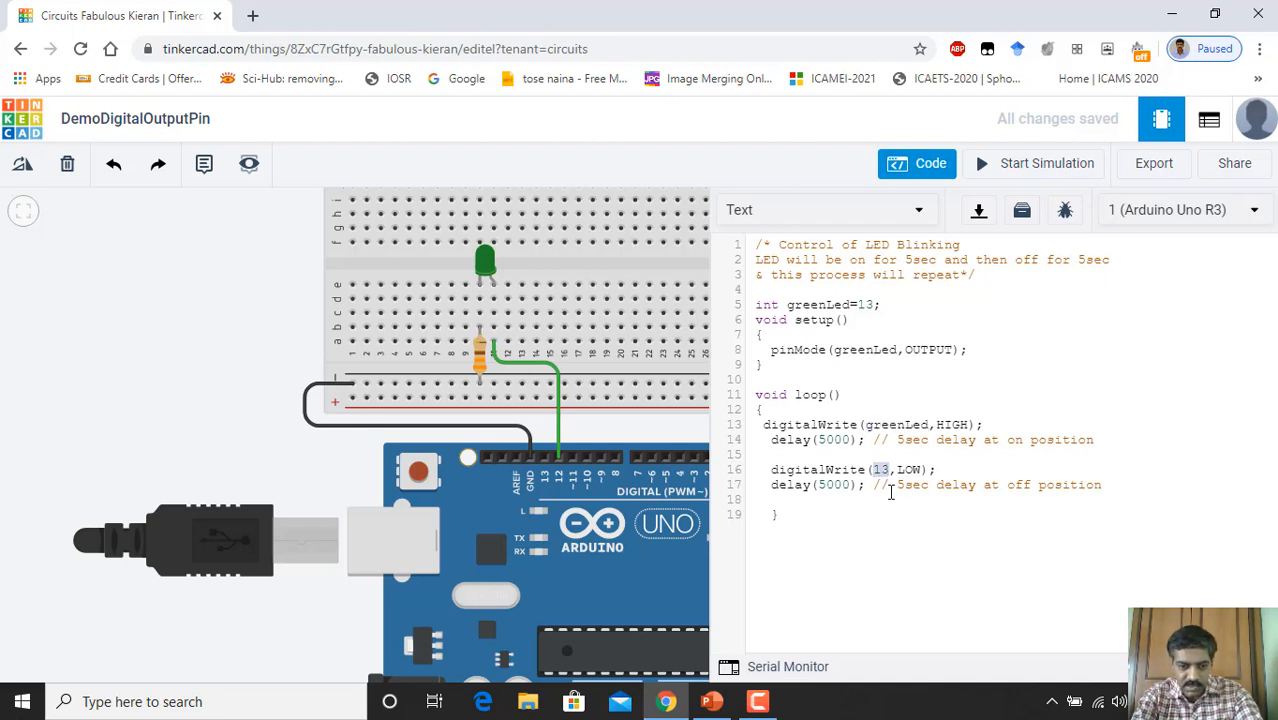
key(ctrl+v)
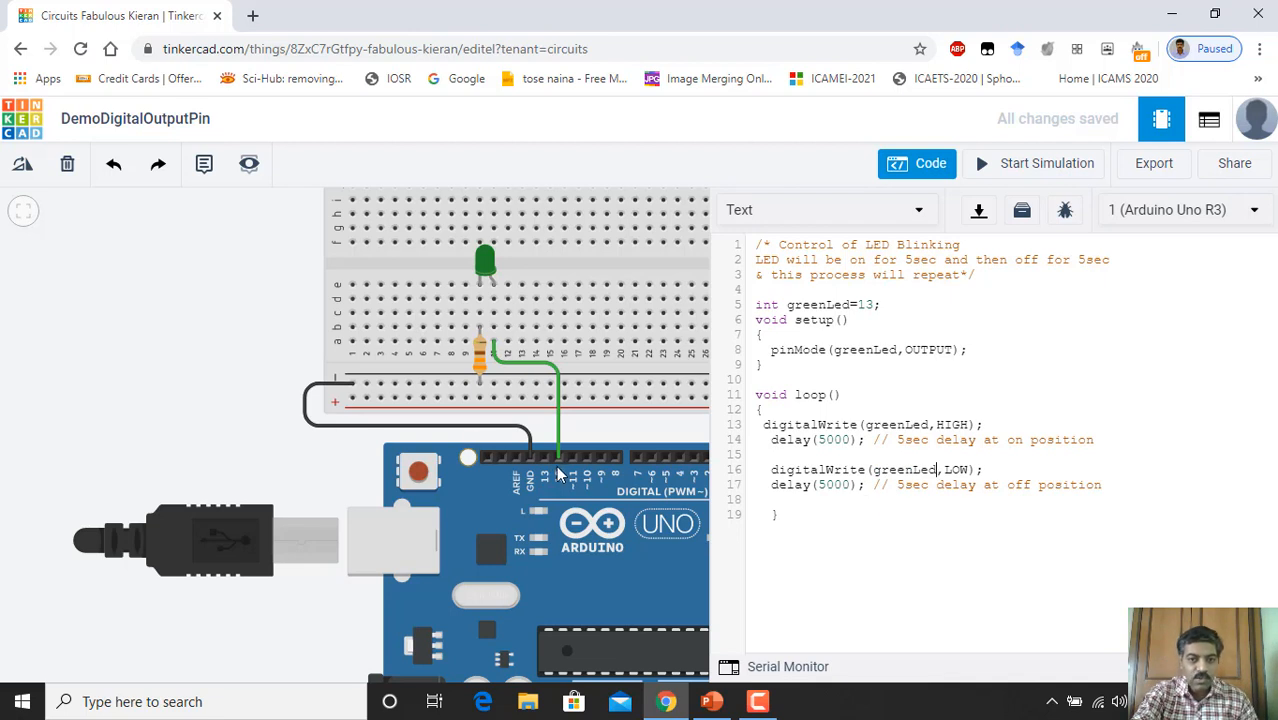
double_click(869, 304)
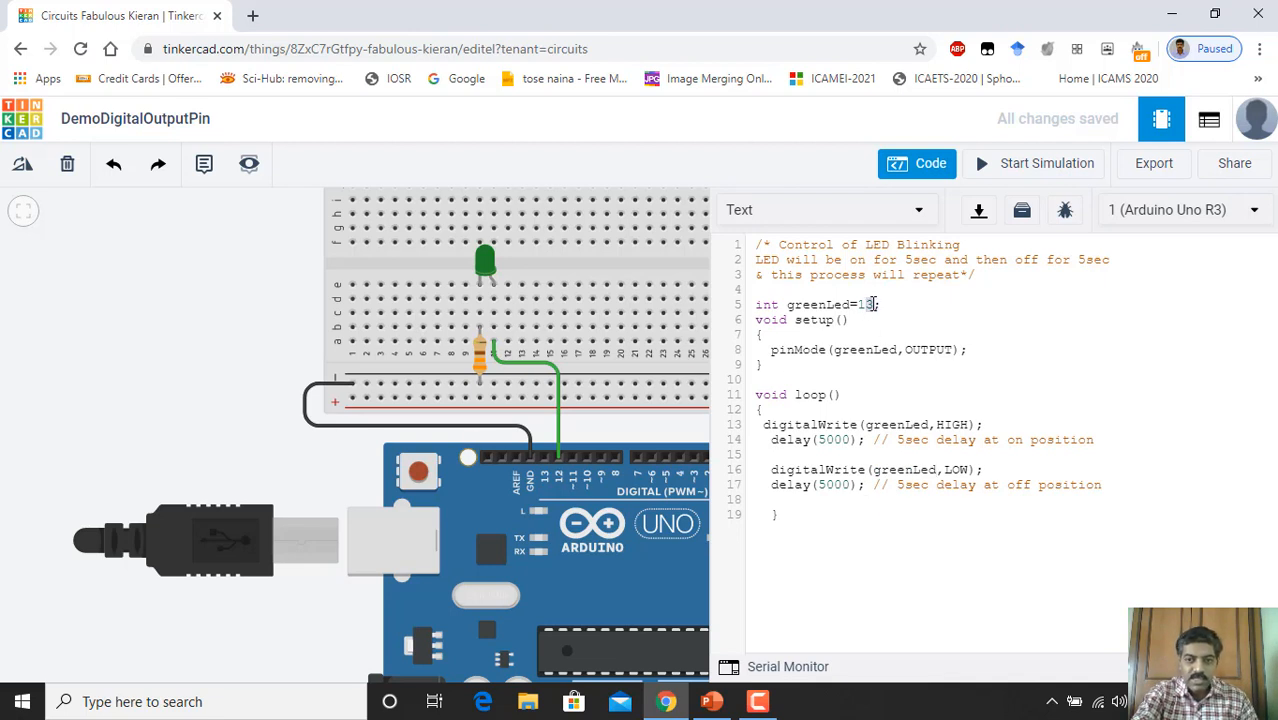
text(12)
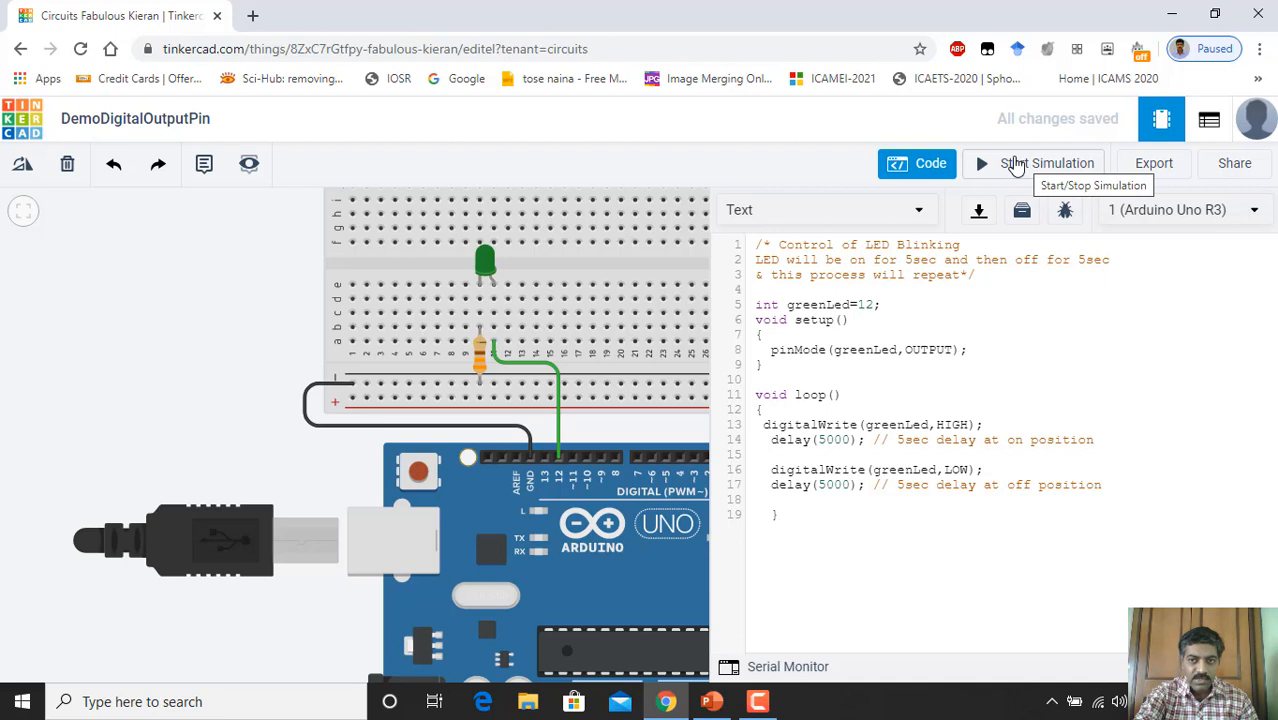
Step: Start the simulation and zoom in on the breadboard to watch the green LED light
click(1015, 165)
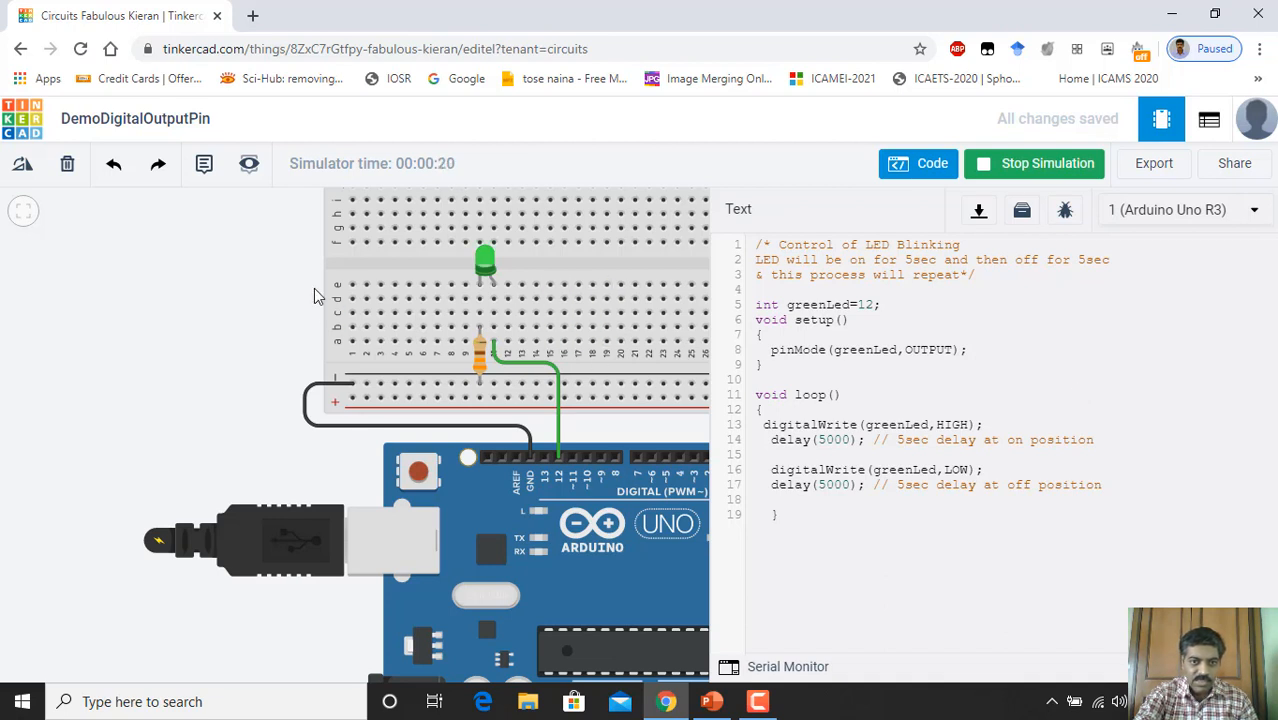
scroll(573, 277, up, 2)
scroll(505, 256, up, 2)
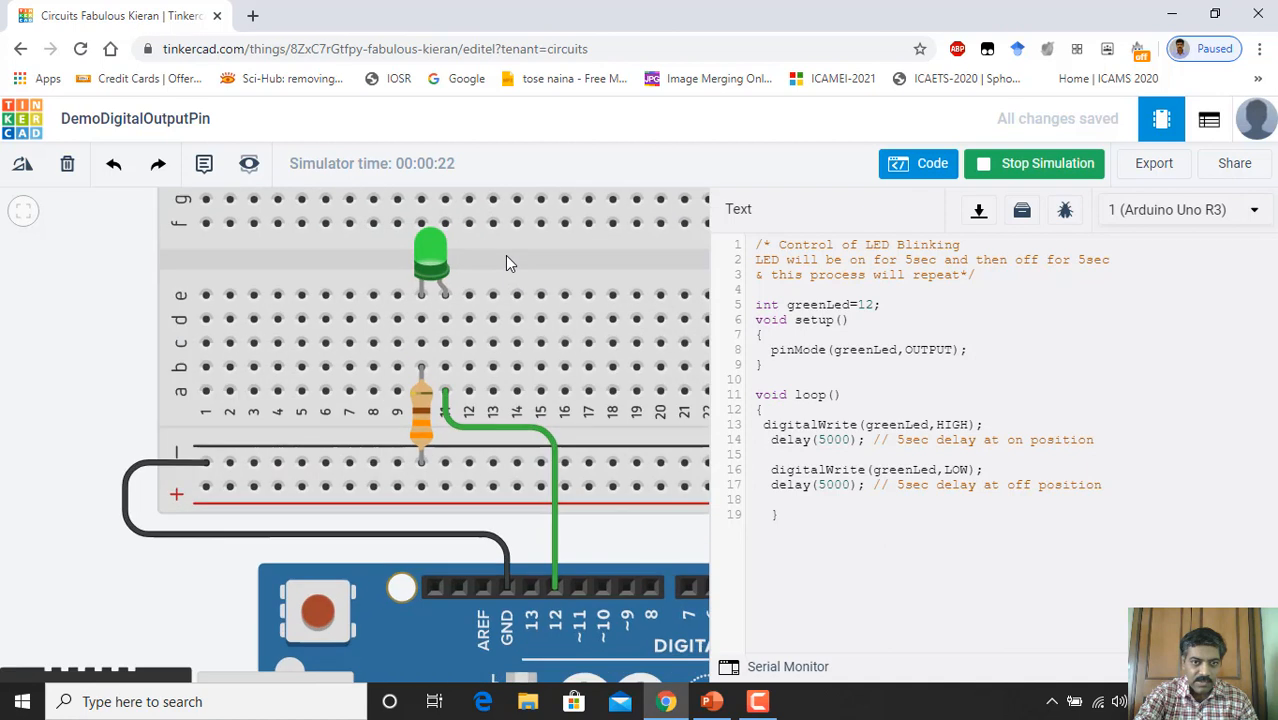
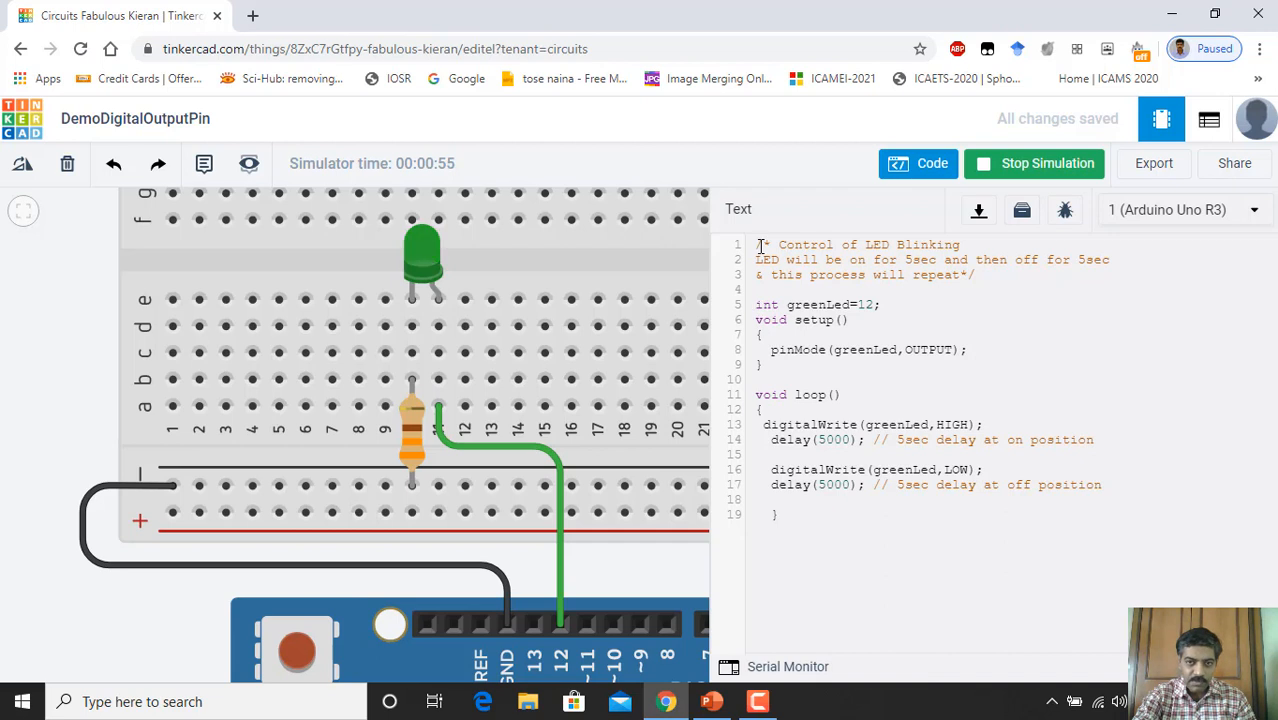
Step: Select all the LED blink code in the Tinkercad code panel, then minimize the browser
drag(756, 244, 842, 540)
key(ctrl+c)
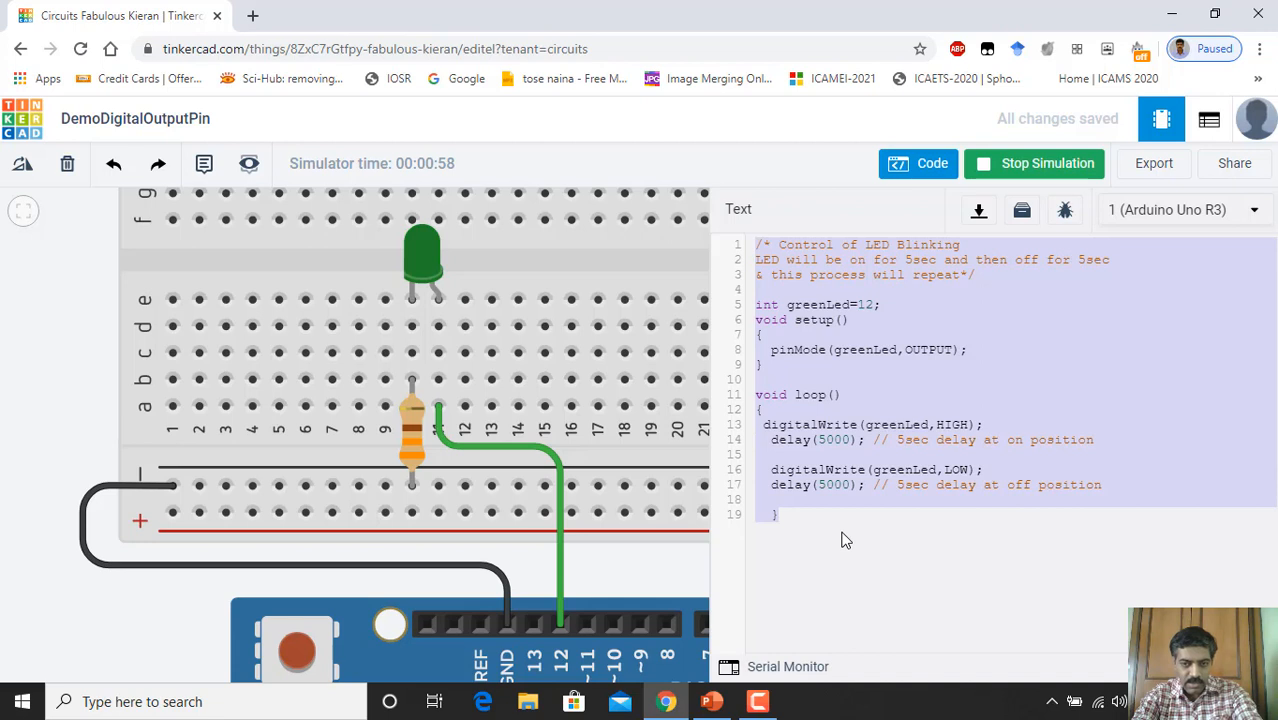
click(1171, 18)
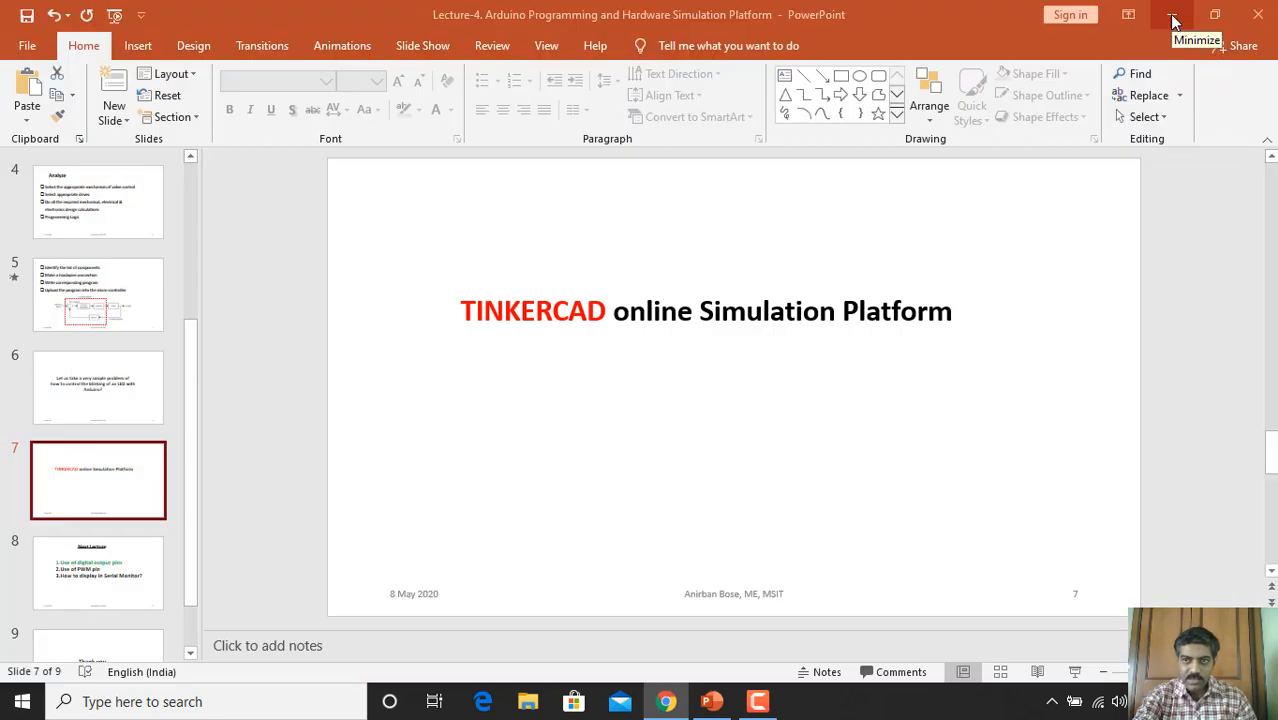
Step: Minimize PowerPoint and launch Arduino IDE from the desktop 'arduino - Shortcut' icon
click(1173, 18)
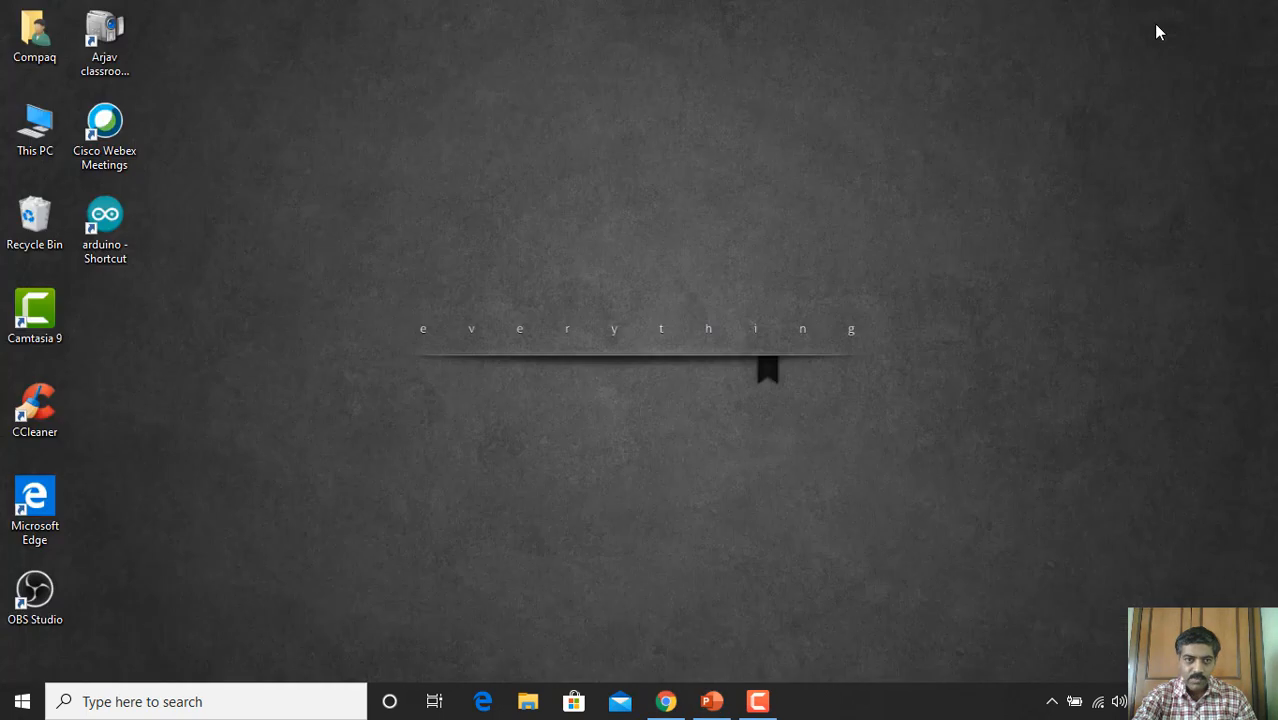
click(110, 220)
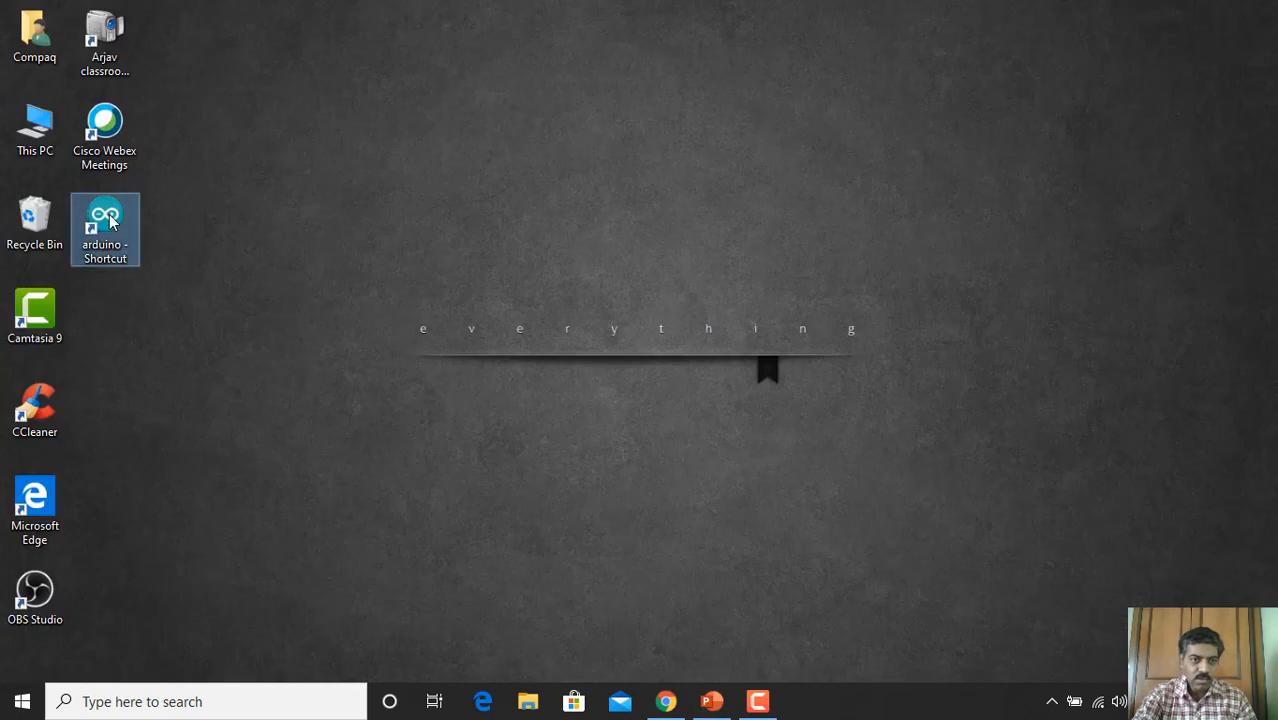
double_click(110, 220)
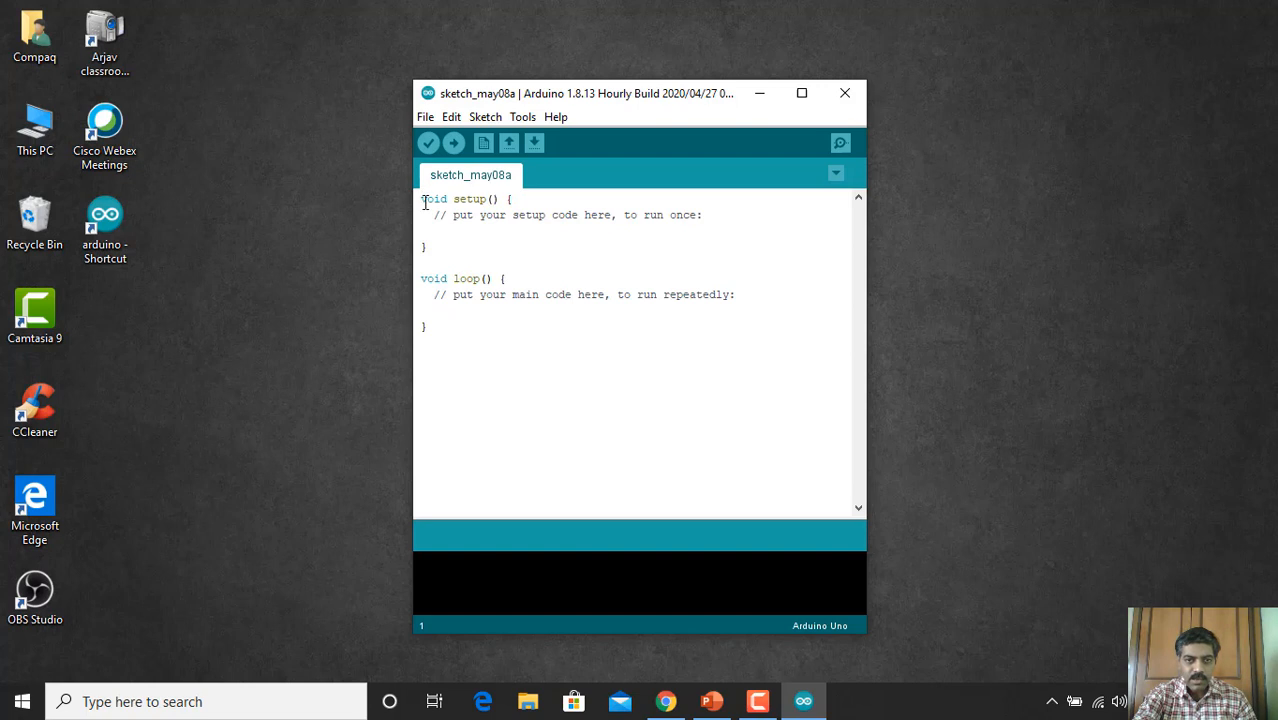
Step: Replace the default sketch code with the pasted LED blink code and start saving it
drag(421, 199, 472, 336)
key(Delete)
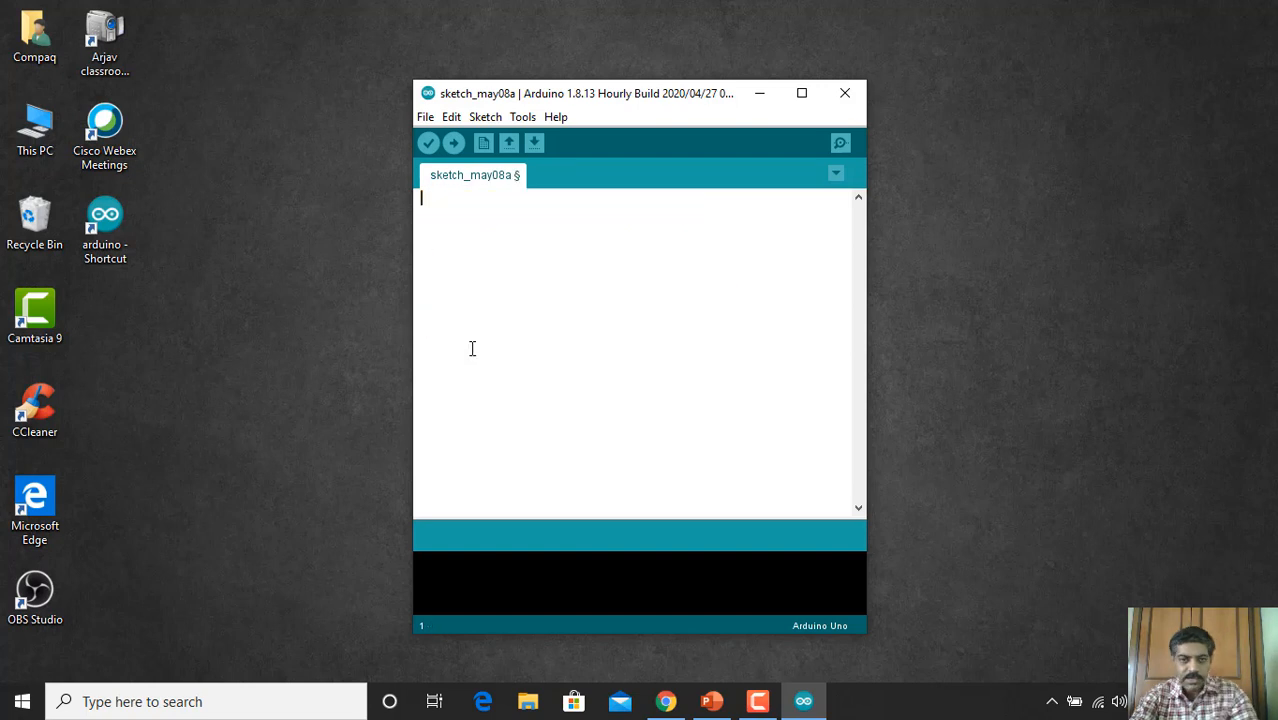
key(ctrl+v)
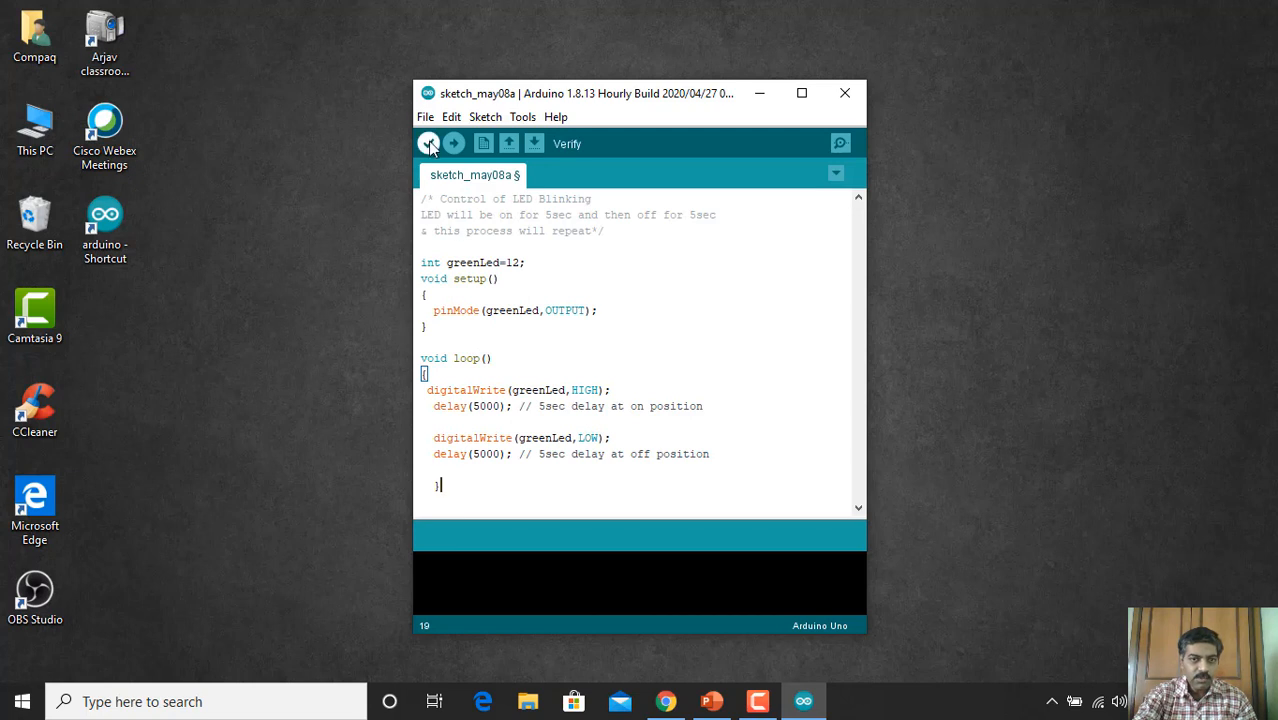
key(ctrl+s)
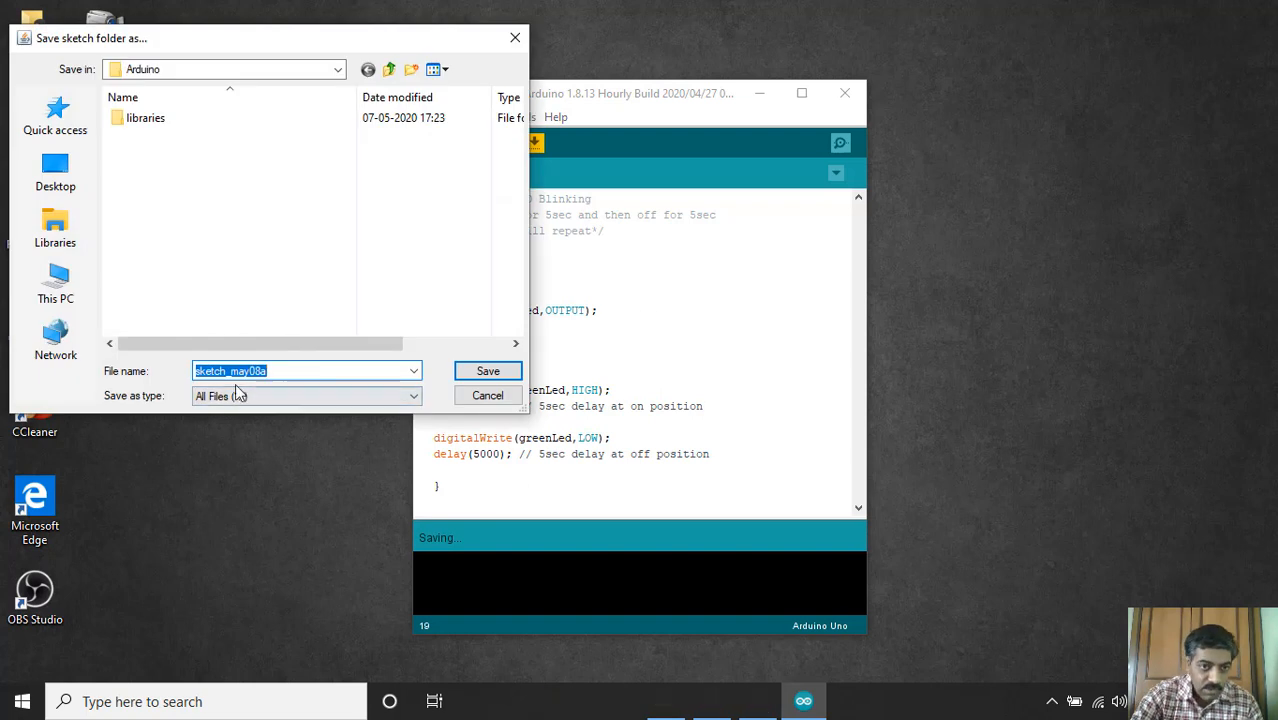
Step: Confirm saving the sketch under the name sketch_may08a
click(488, 371)
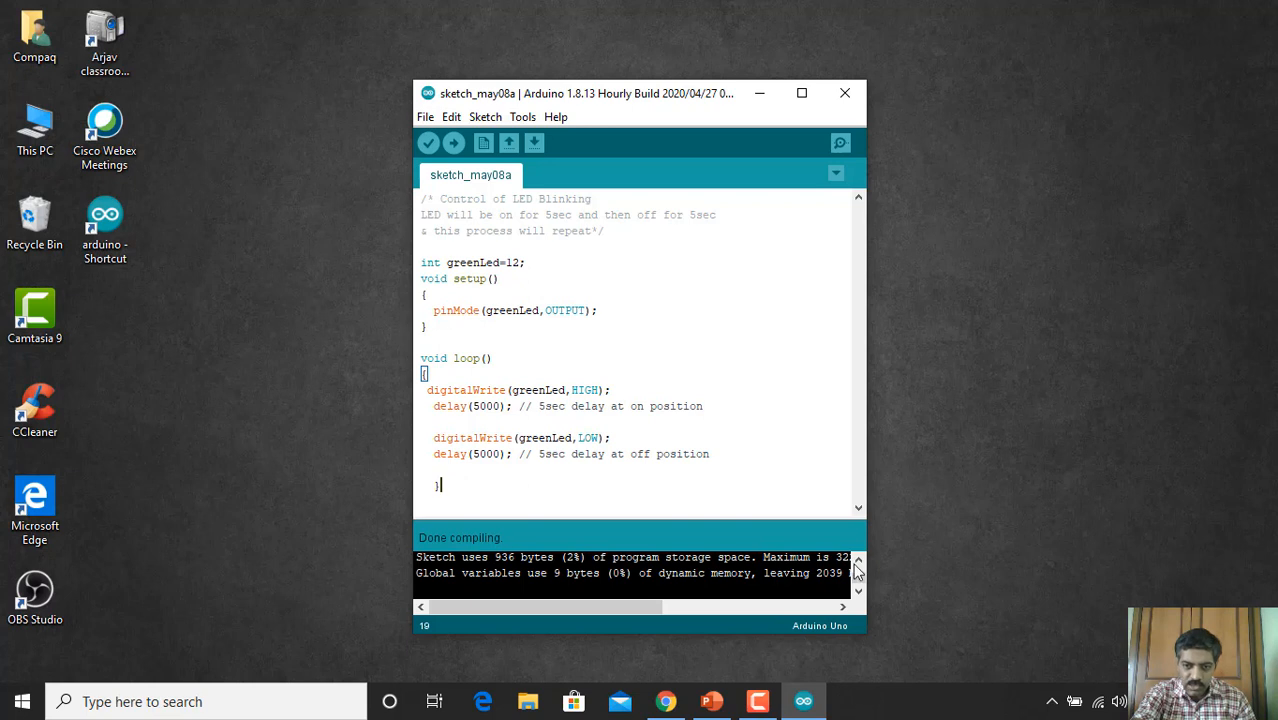
scroll(855, 570, down, 2)
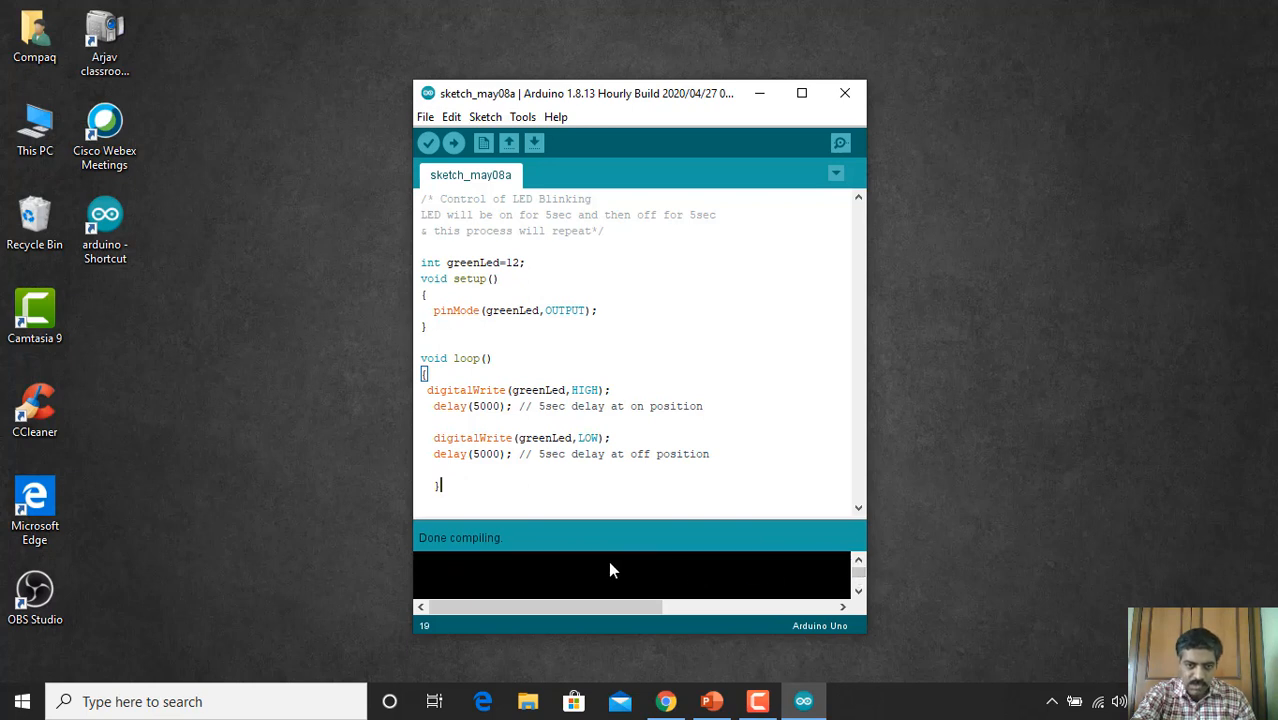
scroll(858, 580, up, 1)
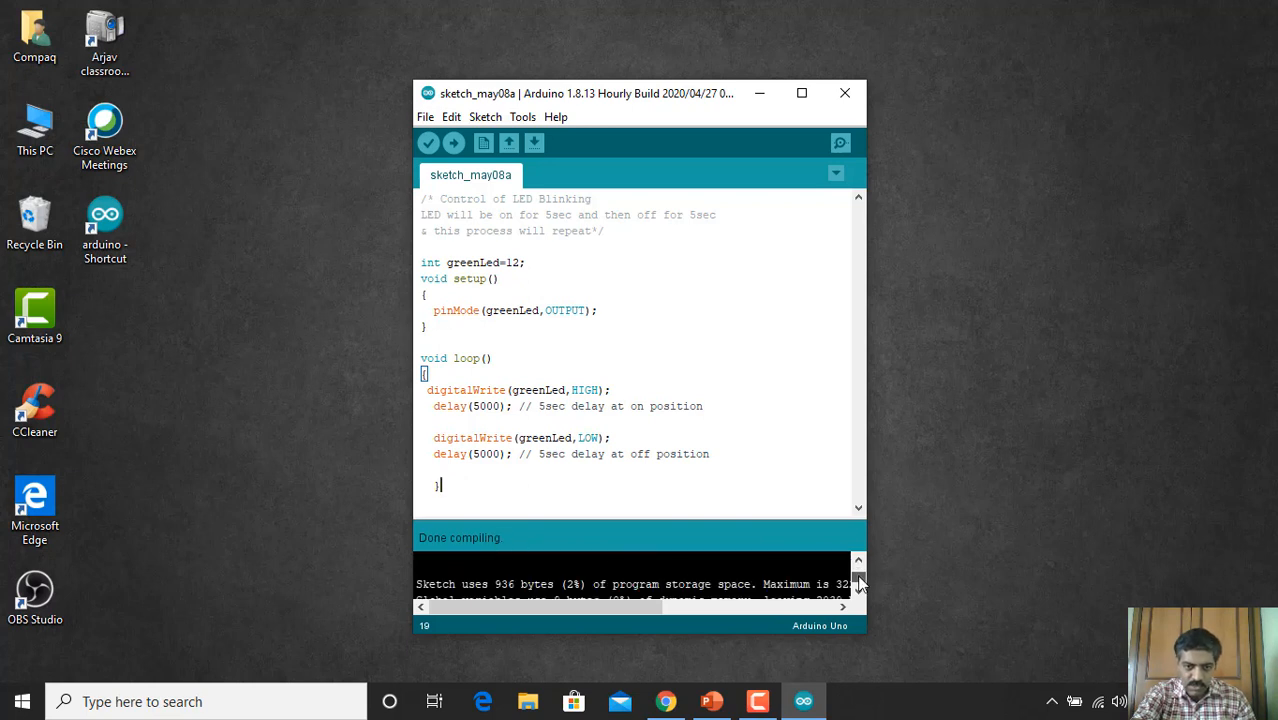
scroll(858, 583, up, 1)
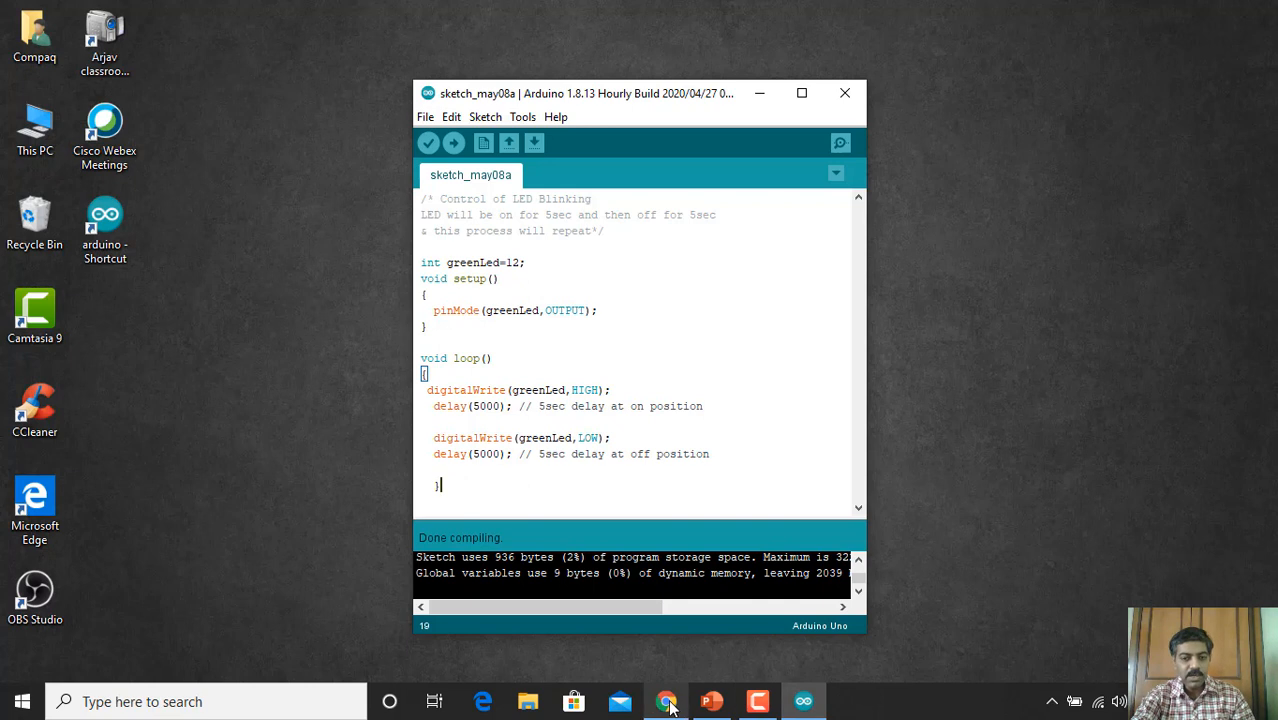
mouse_move(712, 703)
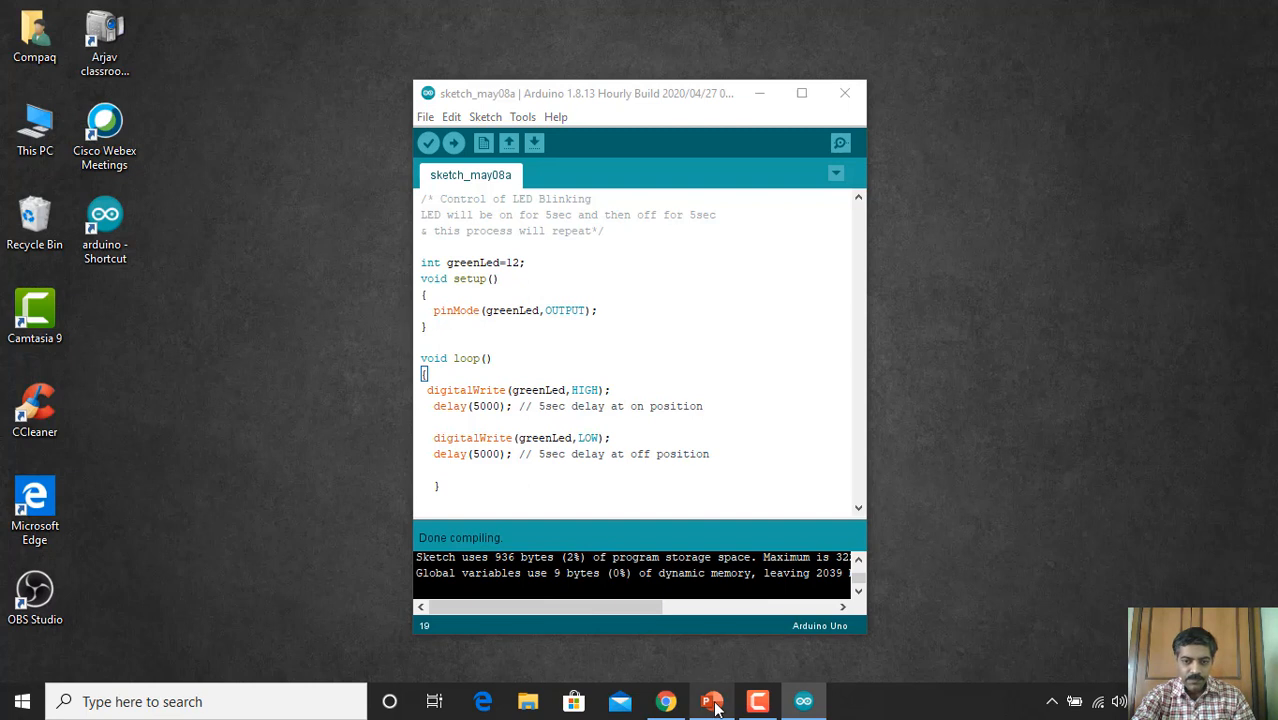
Step: Bring PowerPoint back, go to slide 8 'Next Lecture' and present the slide show
click(712, 650)
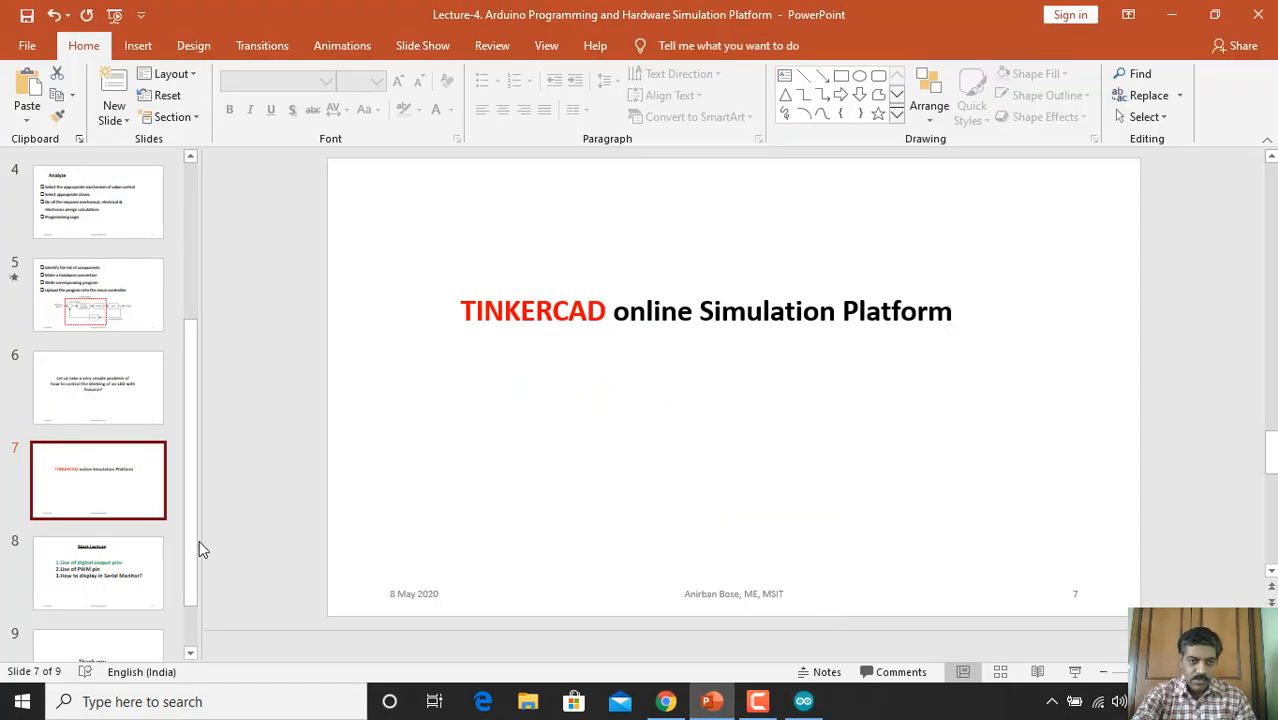
click(117, 571)
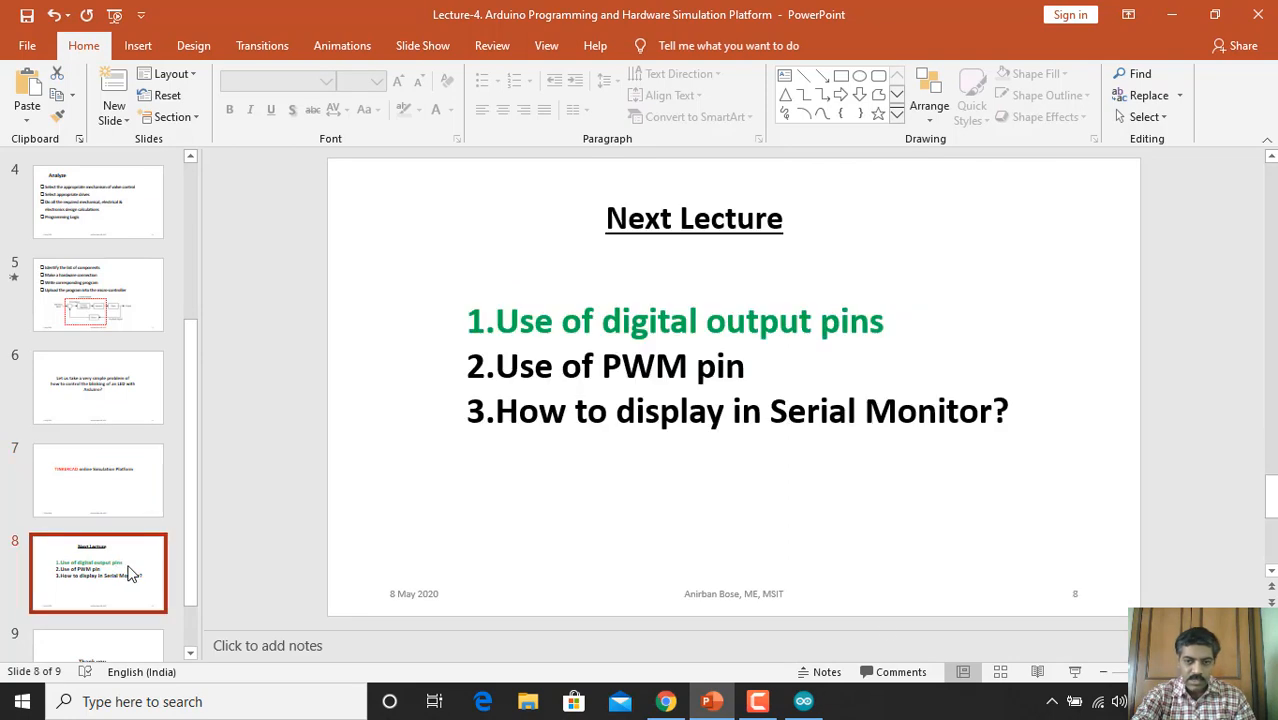
click(1075, 672)
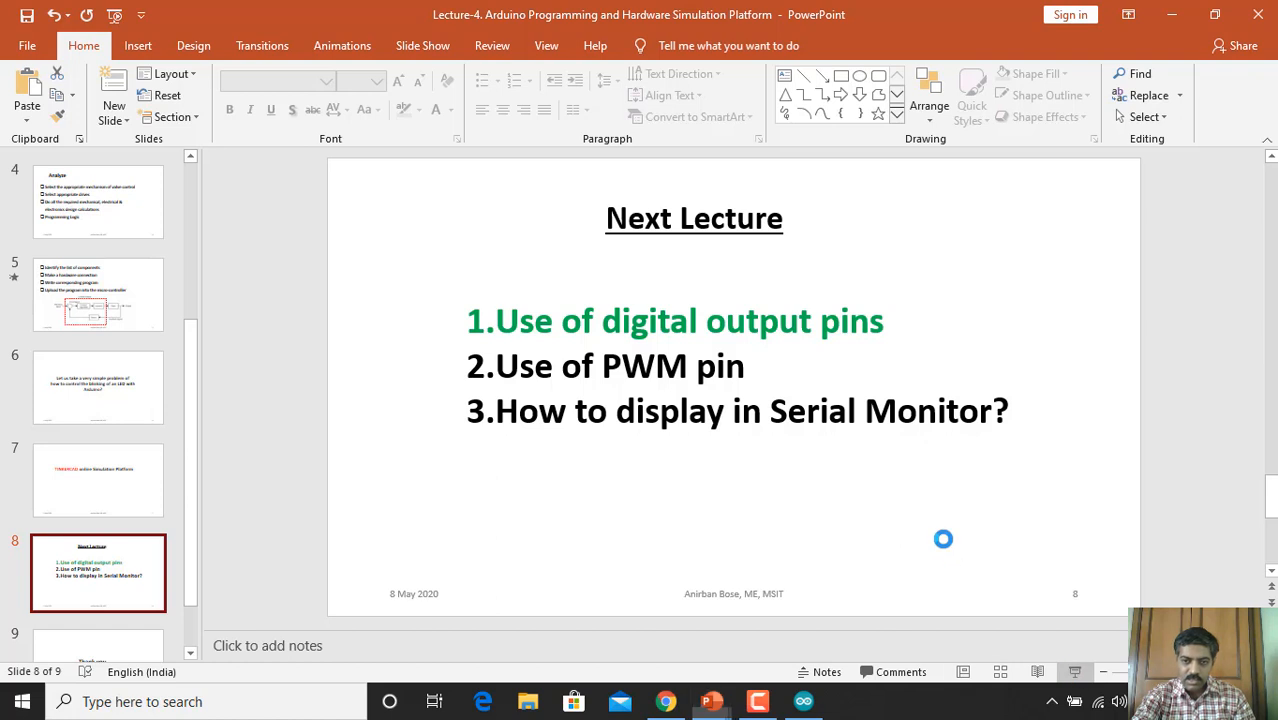